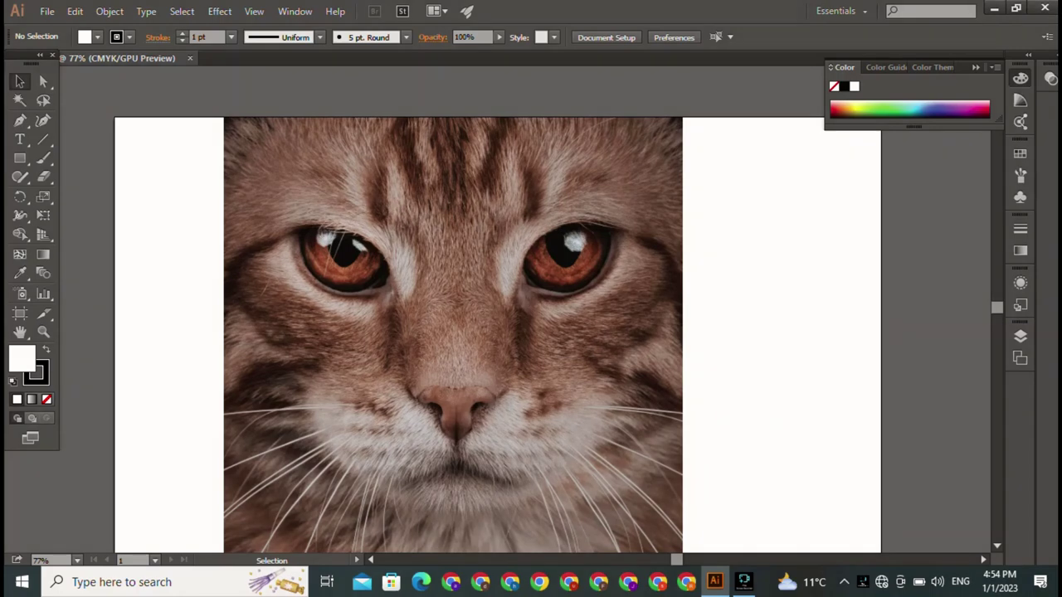
# - Draw a curved Pen path from the left cheek down toward the chin
pyautogui.click(20, 121)
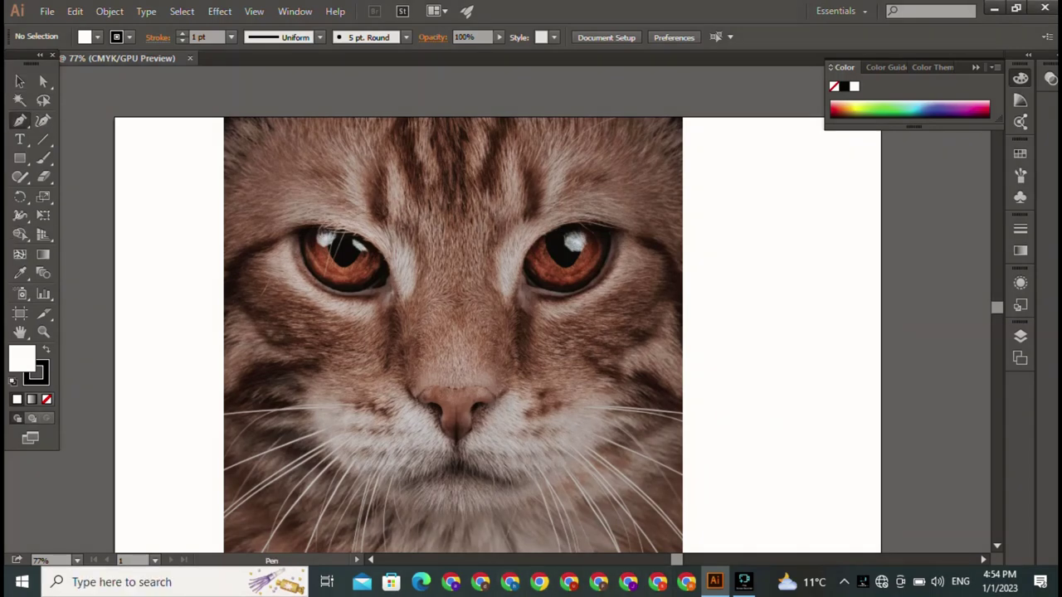
pyautogui.click(316, 370)
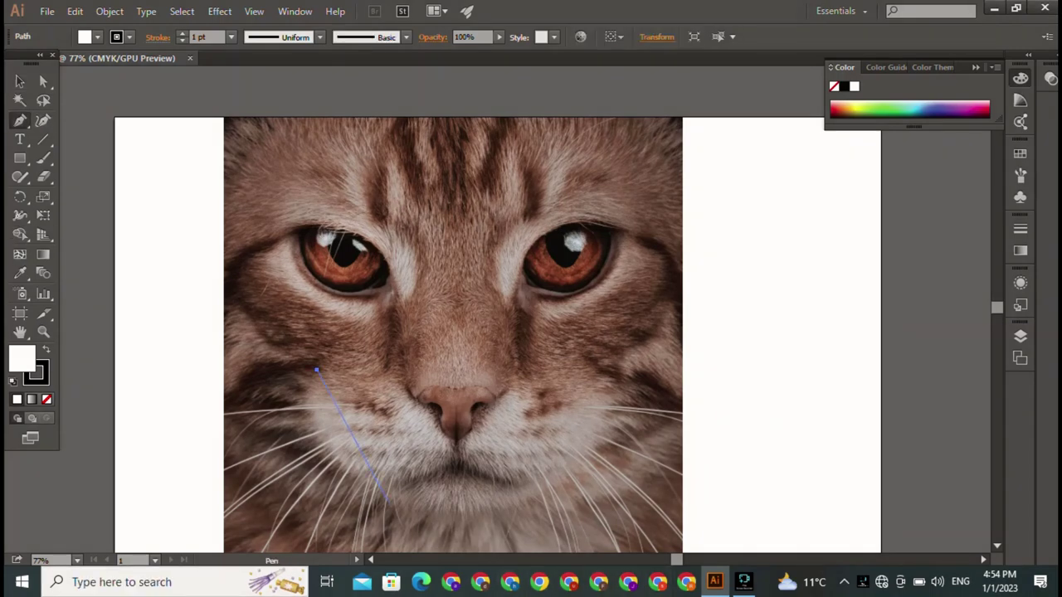
pyautogui.moveTo(379, 490); pyautogui.dragTo(485, 534)
pyautogui.click(378, 490)
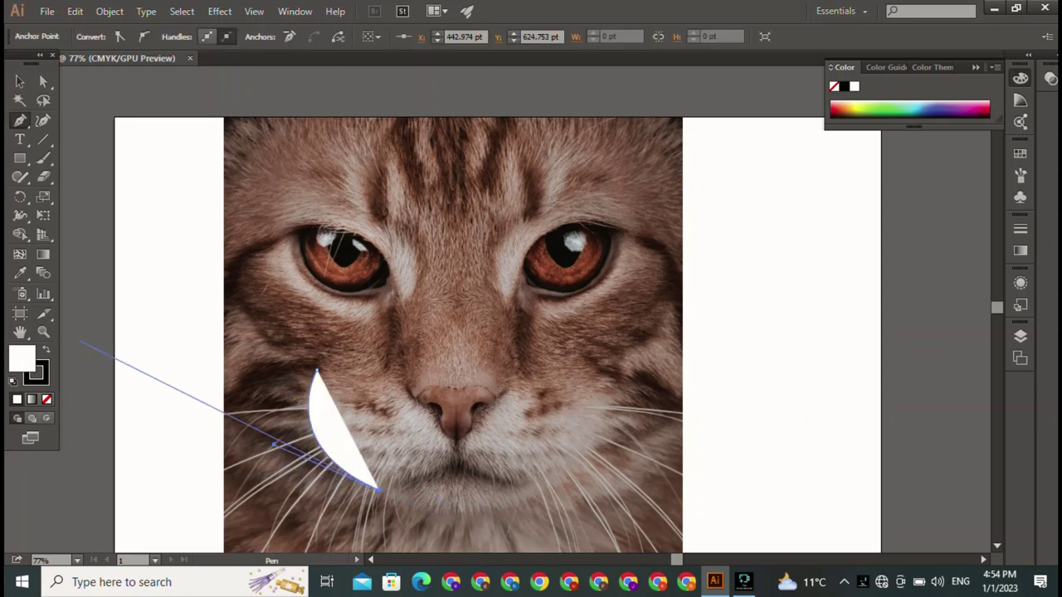
# - Remove the curve's white fill and give it a dark 4 pt stroke
pyautogui.press('v')
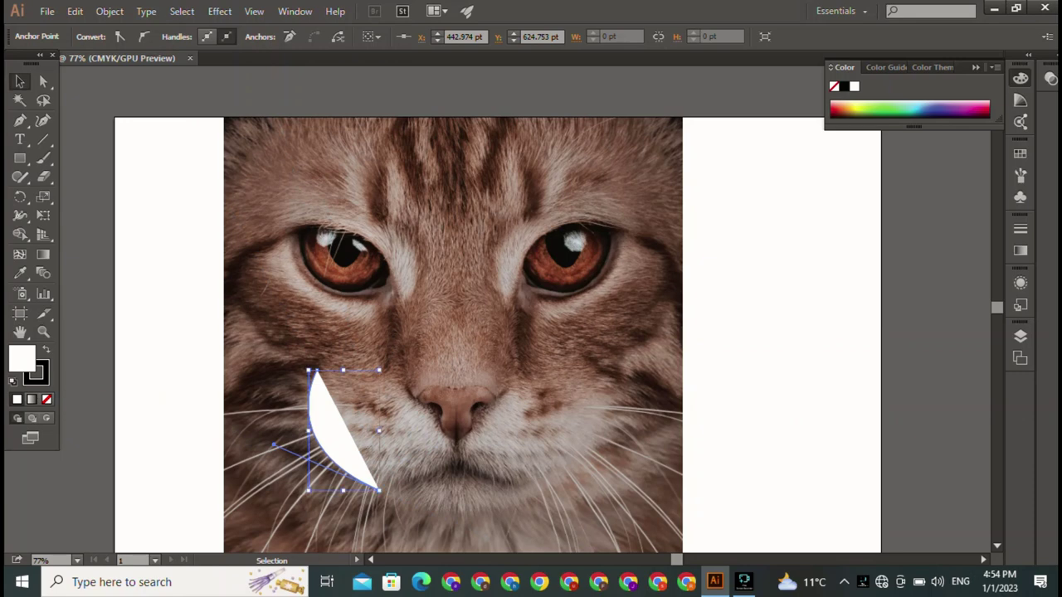
pyautogui.hotkey('ctrl', 'shift', 'a')
pyautogui.click(97, 37)
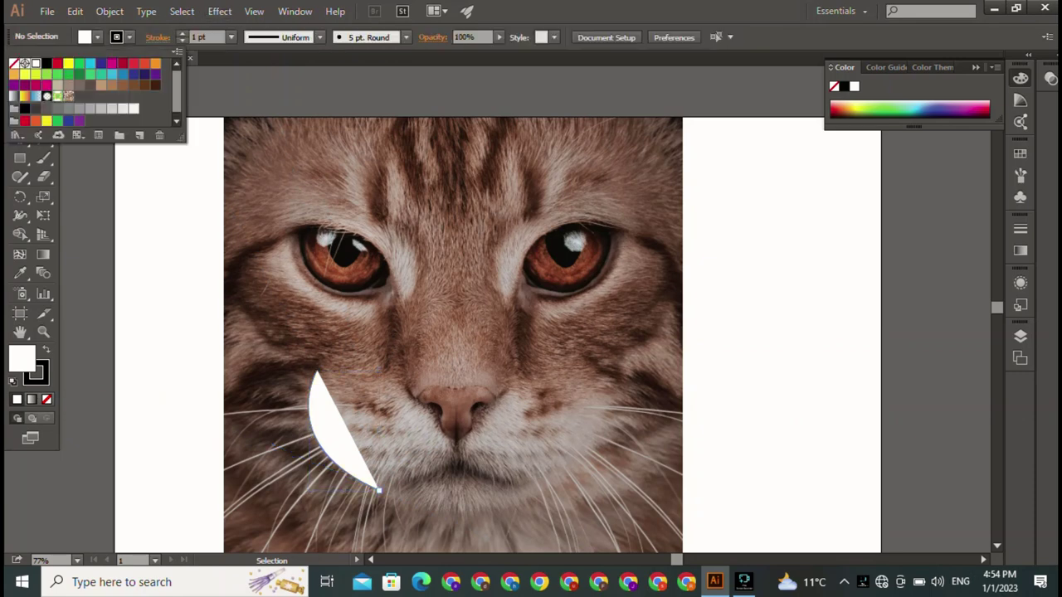
pyautogui.press('/')
pyautogui.click(181, 33)
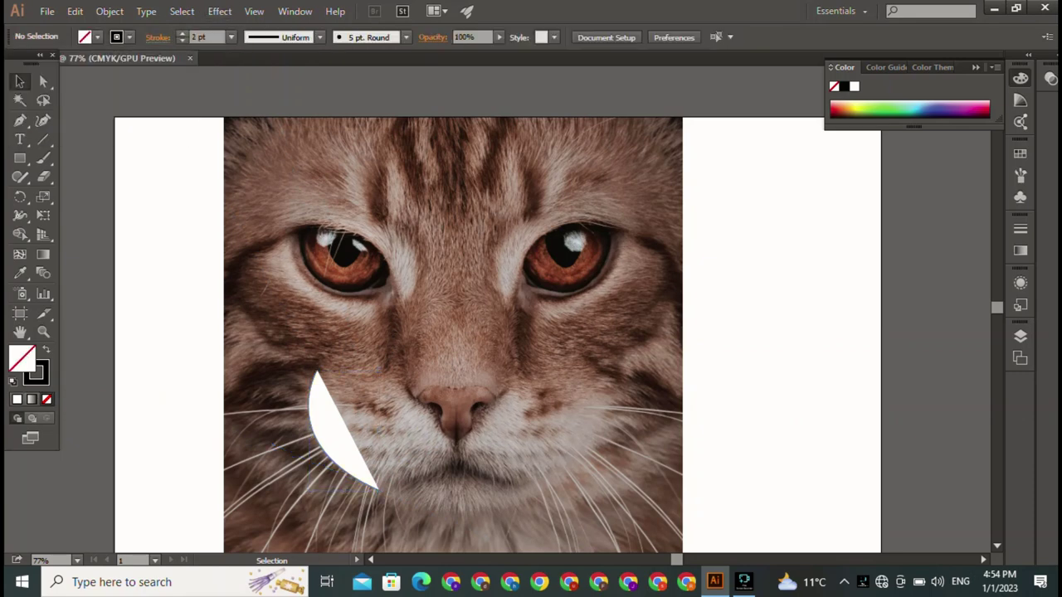
pyautogui.click(335, 432)
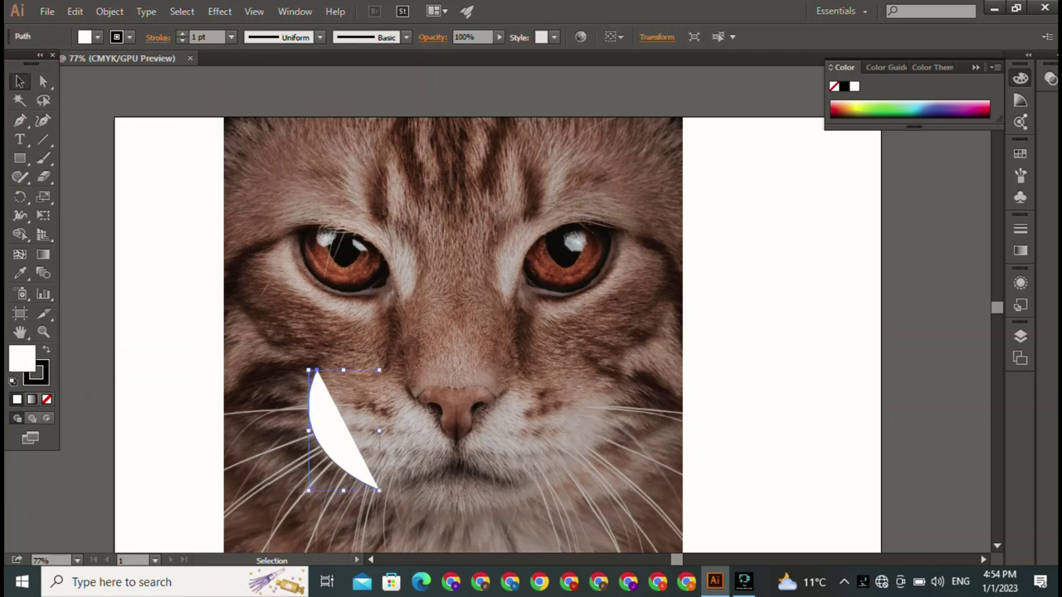
pyautogui.click(98, 37)
pyautogui.press('/')
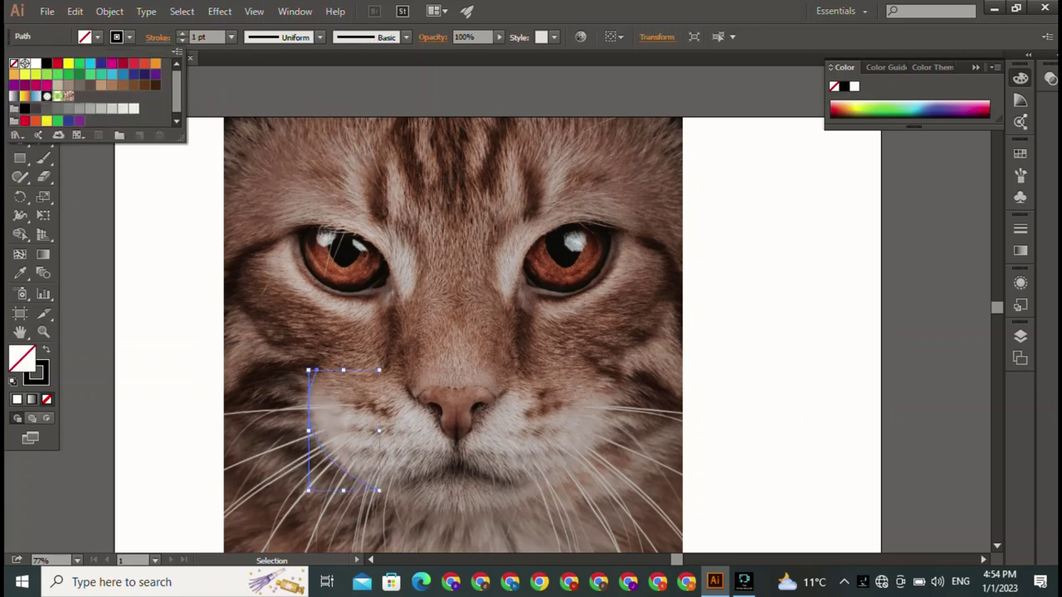
pyautogui.click(182, 34)
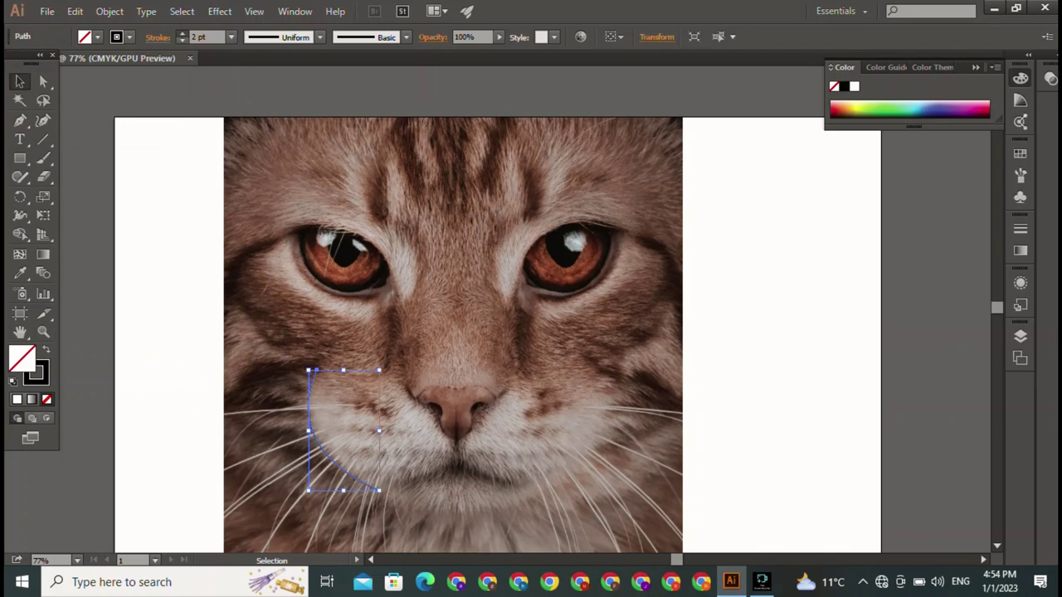
pyautogui.click(182, 33)
pyautogui.hotkey('ctrl', 'shift', 'a')
pyautogui.hotkey('ctrl', 'z')
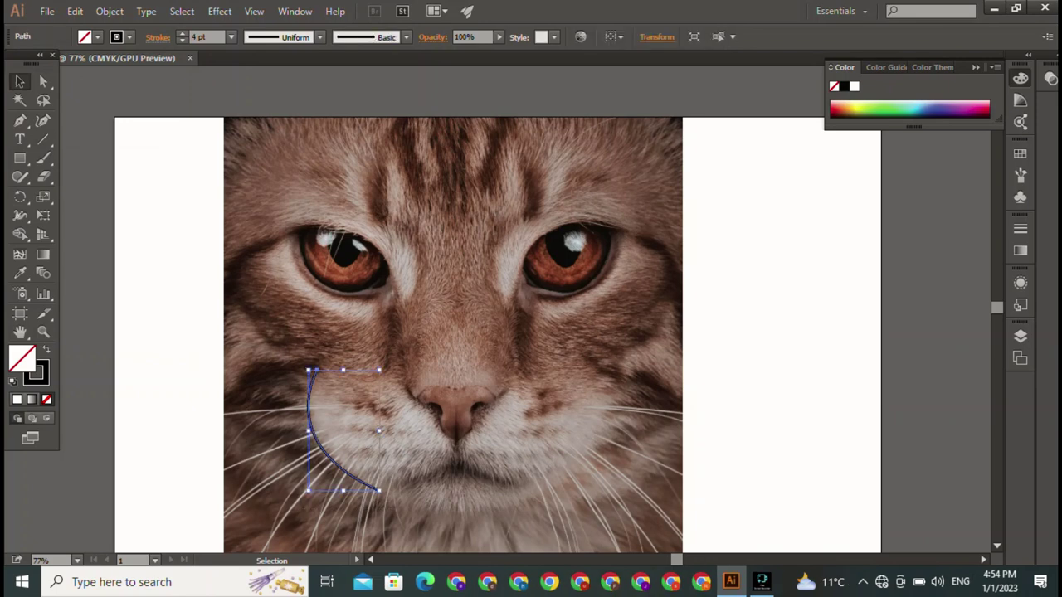
pyautogui.click(20, 120)
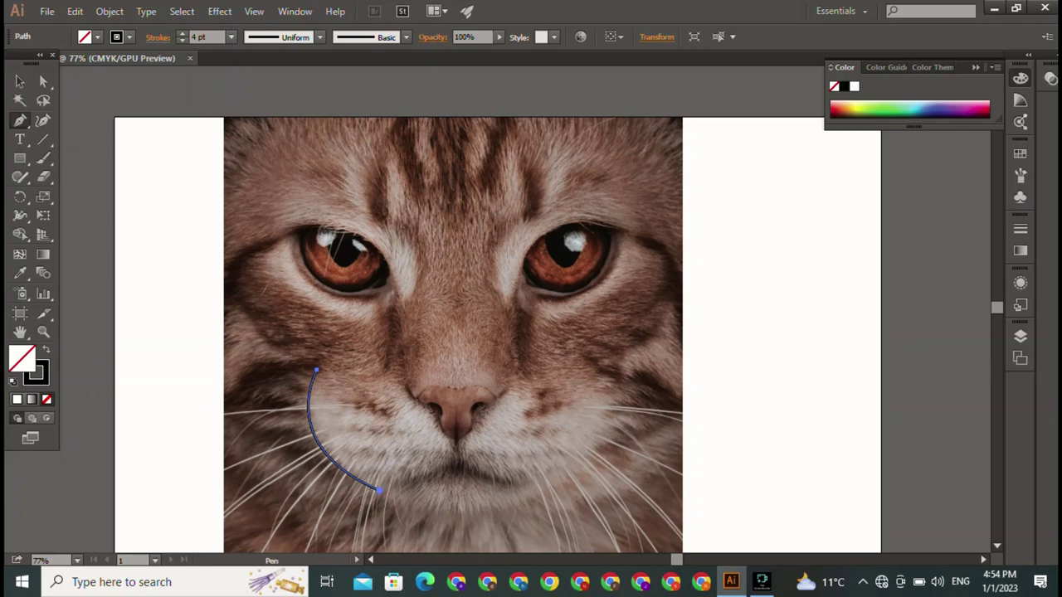
# - Extend the path across the chin and up the right side of the muzzle
pyautogui.moveTo(377, 490); pyautogui.dragTo(547, 516)
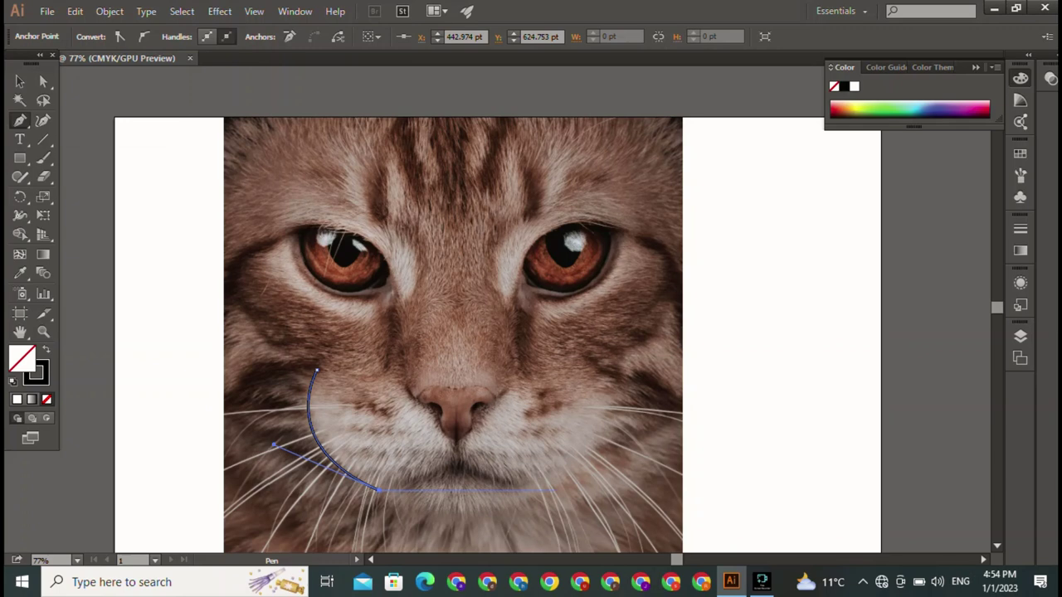
pyautogui.click(543, 492)
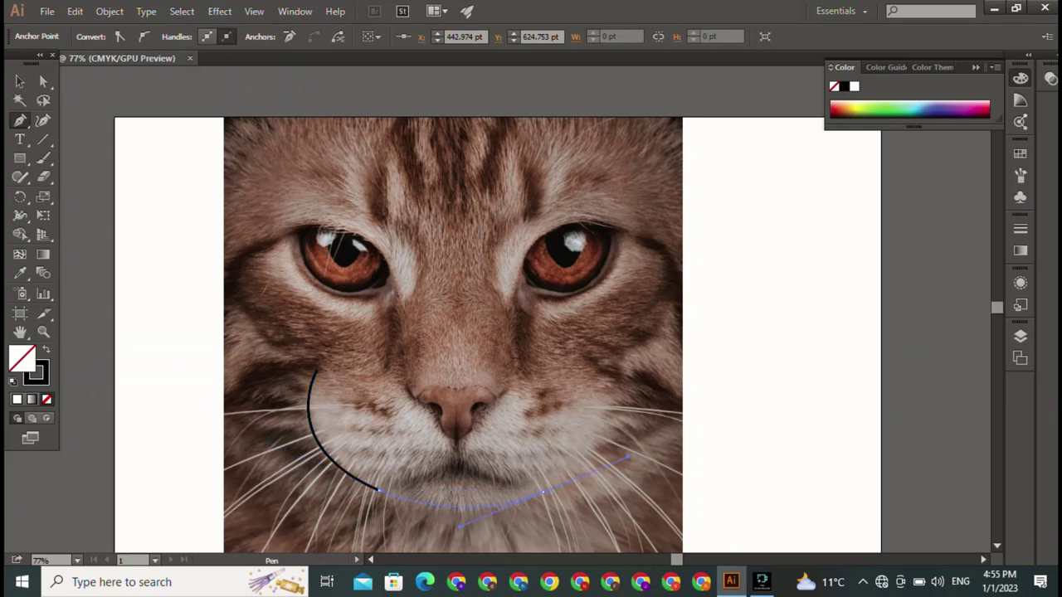
pyautogui.moveTo(628, 457); pyautogui.dragTo(623, 445)
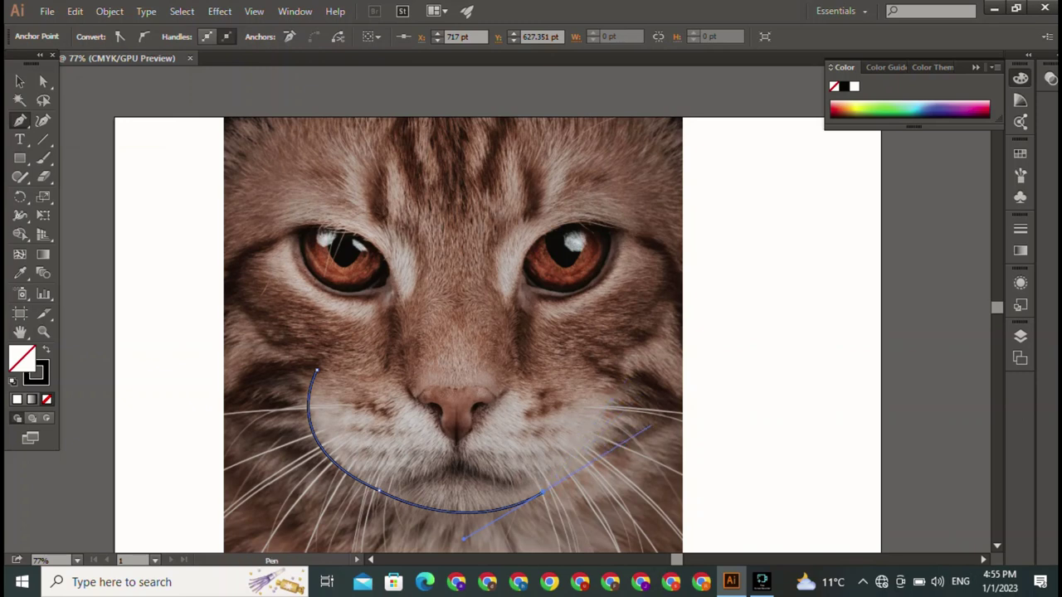
pyautogui.moveTo(626, 381)
pyautogui.mouseDown()
pyautogui.moveTo(633, 307)
pyautogui.moveTo(680, 259)
pyautogui.moveTo(616, 359)
pyautogui.moveTo(635, 307)
pyautogui.mouseUp()
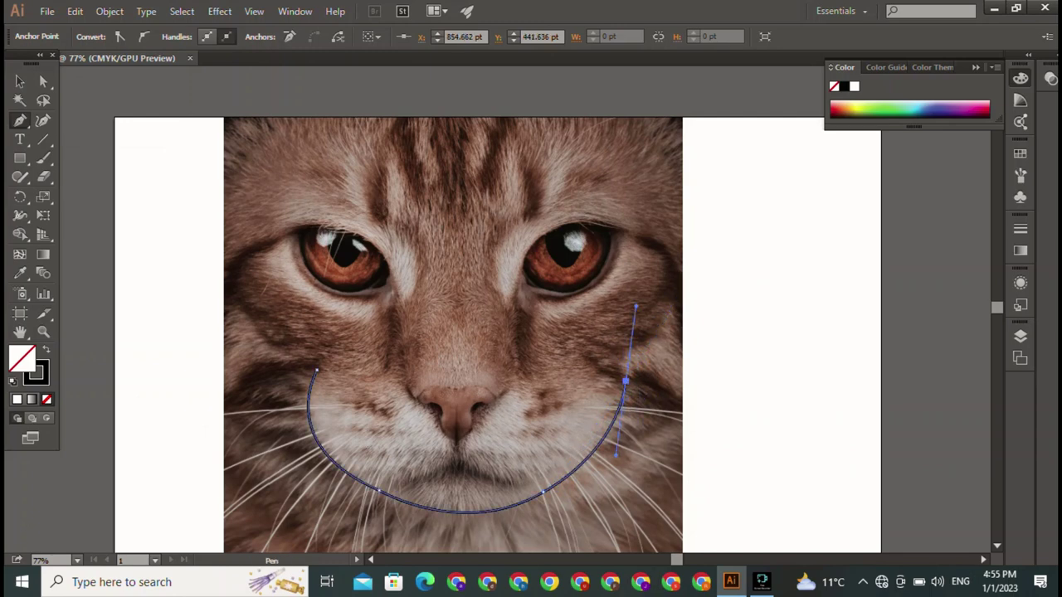
pyautogui.click(625, 382)
# - Curve the path back along the inner mouth and close it at the starting anchor
pyautogui.moveTo(518, 485); pyautogui.dragTo(500, 473)
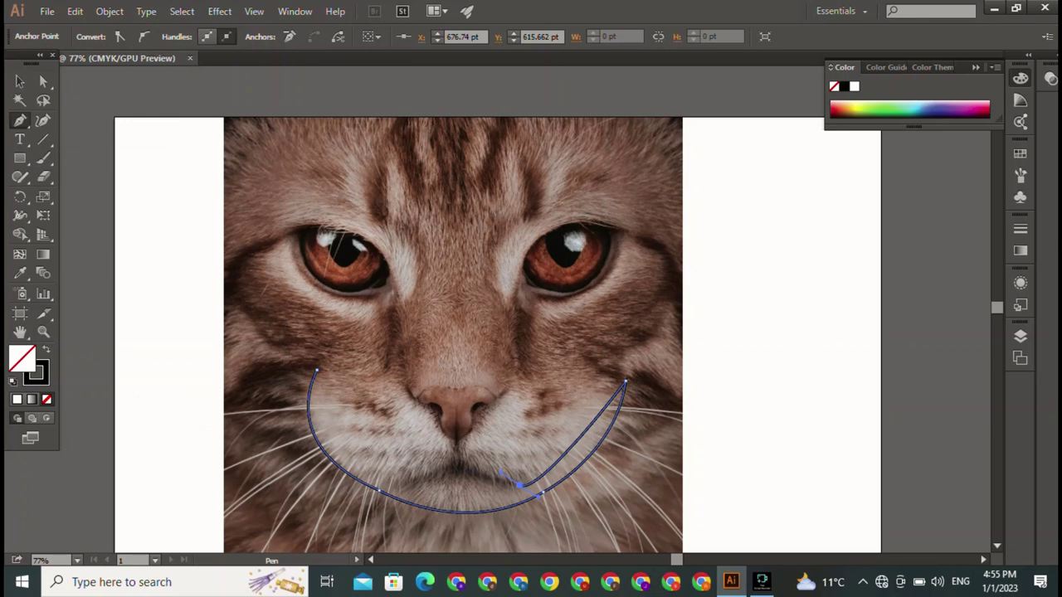
pyautogui.moveTo(500, 474)
pyautogui.mouseDown()
pyautogui.moveTo(454, 461)
pyautogui.moveTo(463, 480)
pyautogui.moveTo(407, 486)
pyautogui.mouseUp()
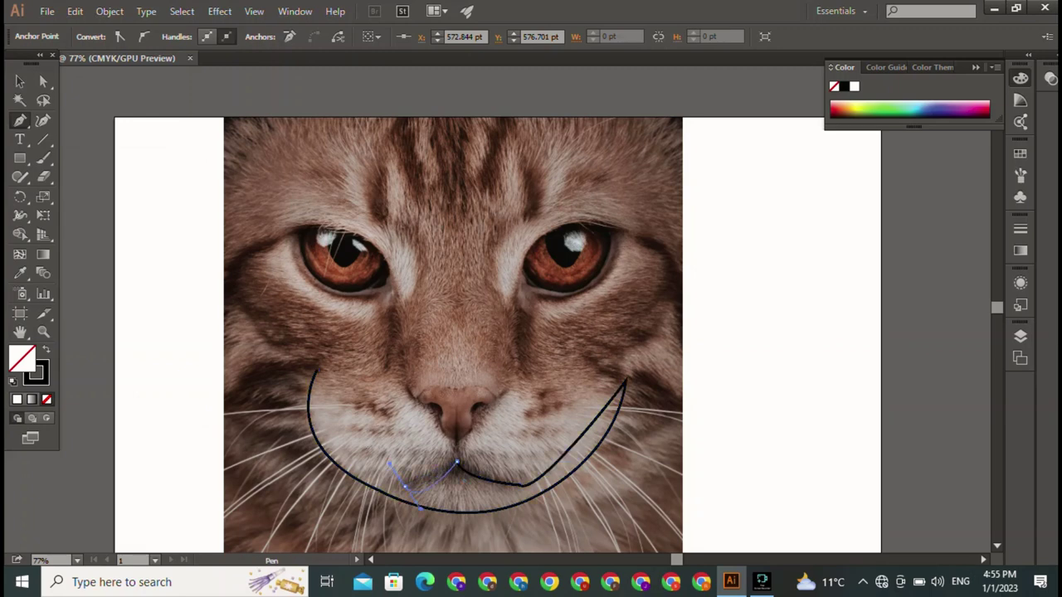
pyautogui.moveTo(375, 489); pyautogui.dragTo(404, 486)
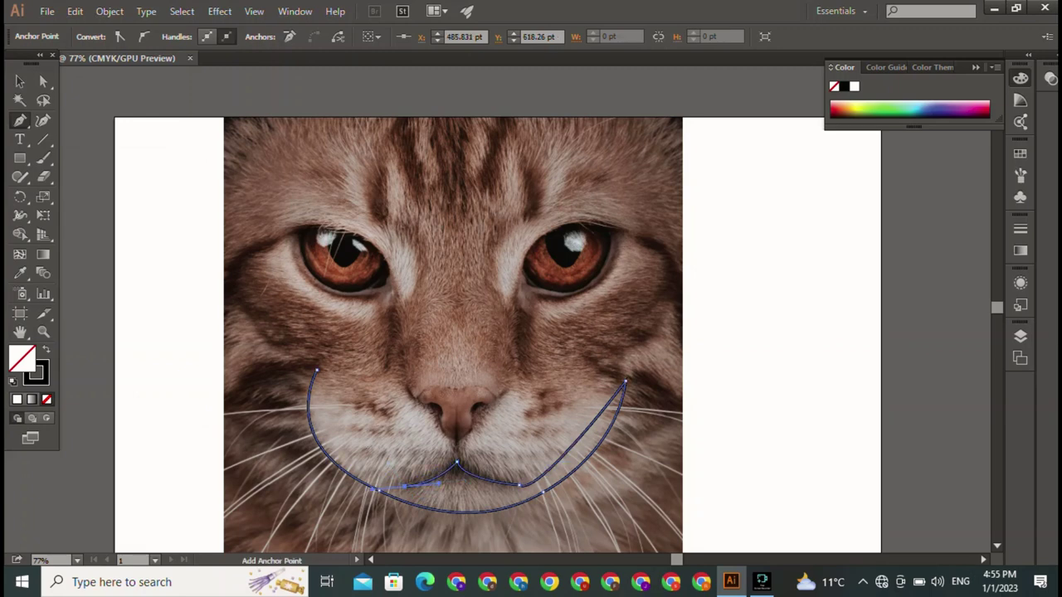
pyautogui.moveTo(316, 371)
pyautogui.mouseDown()
pyautogui.moveTo(274, 445)
pyautogui.moveTo(334, 448)
pyautogui.mouseUp()
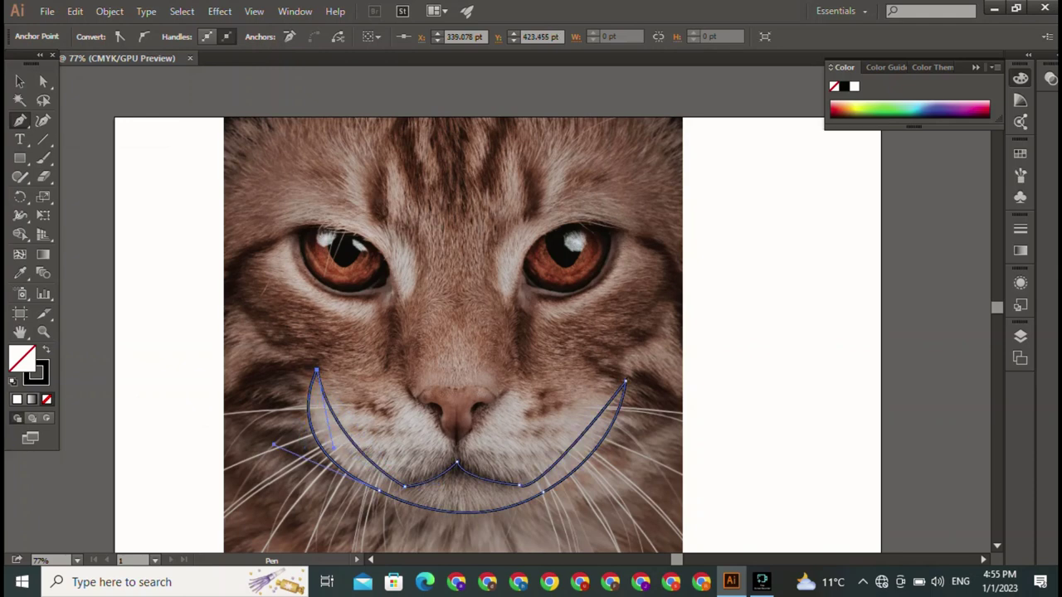
pyautogui.press('v')
pyautogui.hotkey('ctrl', 'shift', 'a')
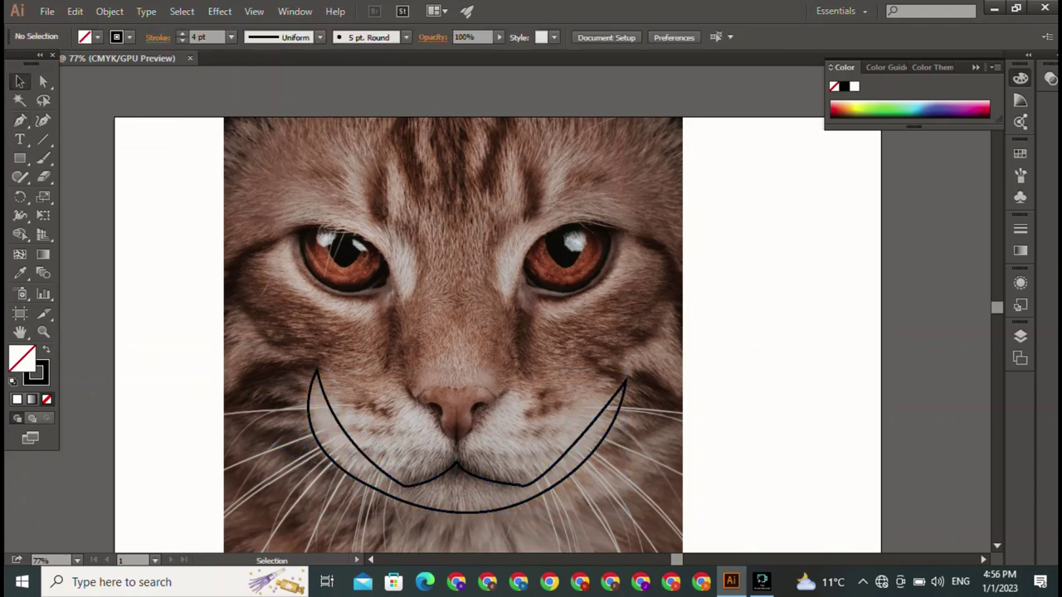
pyautogui.hotkey('ctrl', 'a')
# - Draw a new Pen stroke from below the nose up its right edge and around the right nostril
pyautogui.hotkey('ctrl', 'shift', 'a')
pyautogui.press('p')
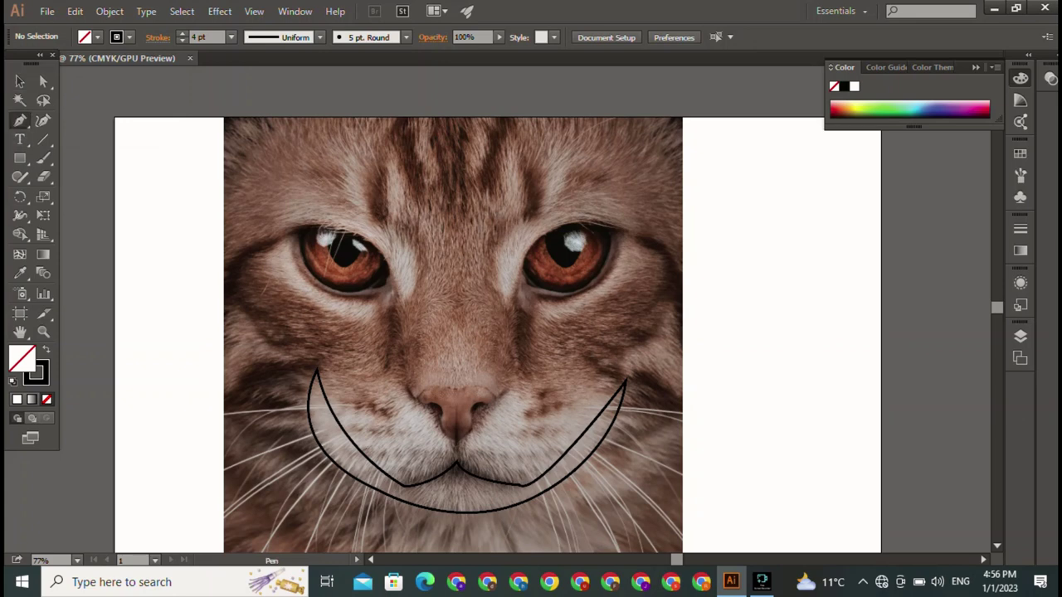
pyautogui.click(455, 441)
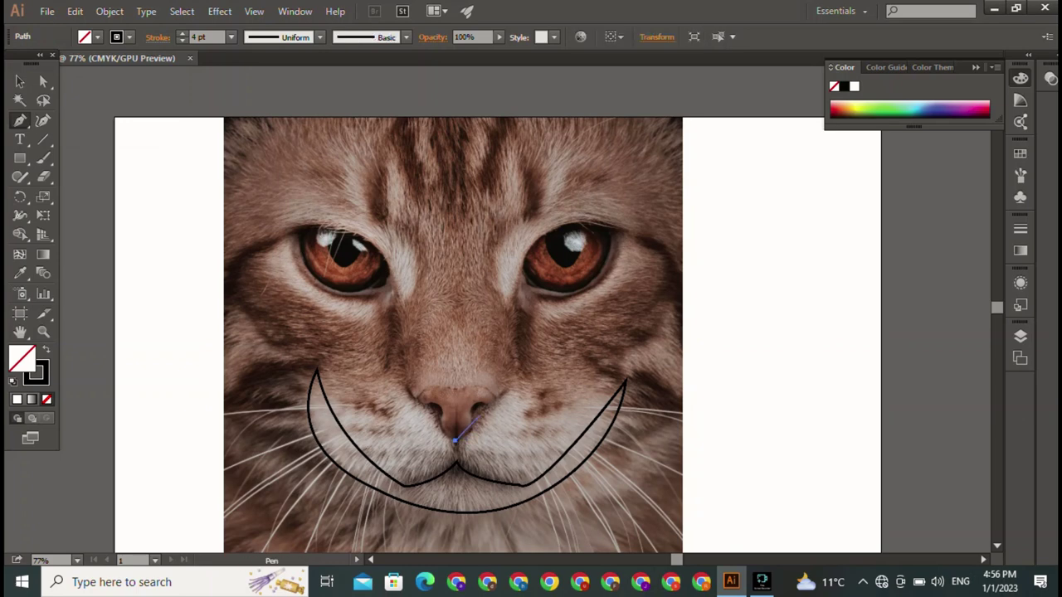
pyautogui.moveTo(473, 408)
pyautogui.mouseDown()
pyautogui.moveTo(469, 342)
pyautogui.moveTo(467, 372)
pyautogui.moveTo(491, 406)
pyautogui.mouseUp()
pyautogui.click(491, 406)
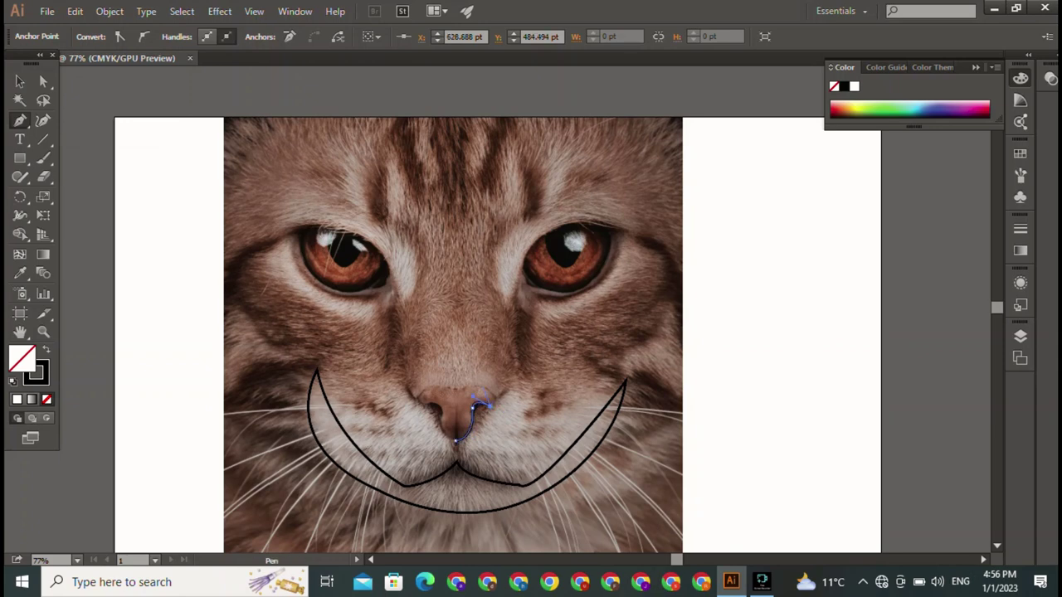
pyautogui.moveTo(483, 388); pyautogui.dragTo(509, 401)
pyautogui.click(462, 387)
# - Zoom in and continue the nose path across its top and down the left edge
pyautogui.hotkey('ctrl', '+')
pyautogui.hotkey('ctrl', '+')
pyautogui.hotkey('ctrl', '+')
pyautogui.hotkey('ctrl', '+')
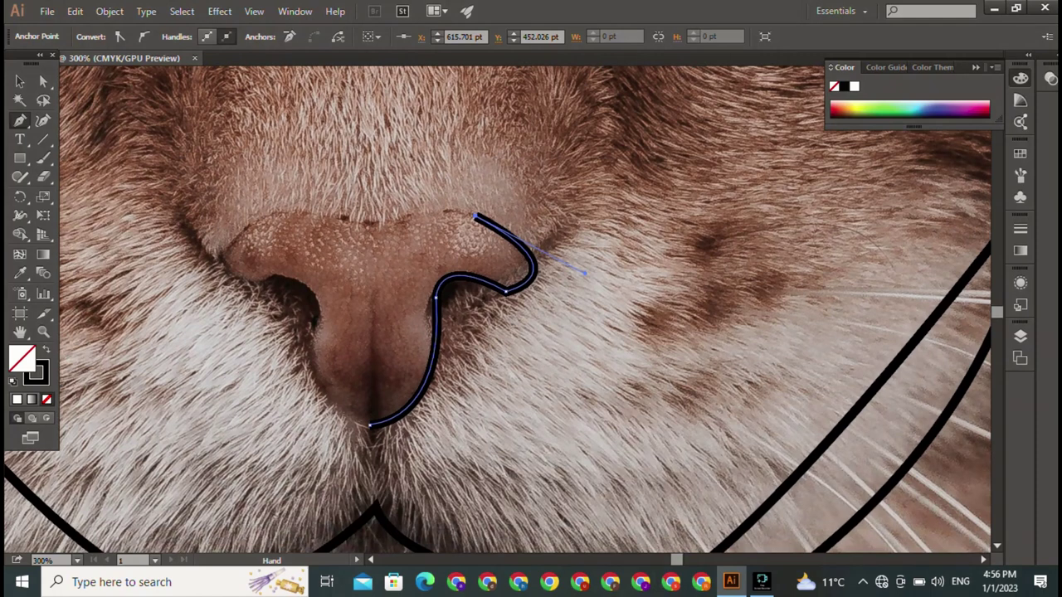
pyautogui.hotkey('ctrl', 'shift', 'a')
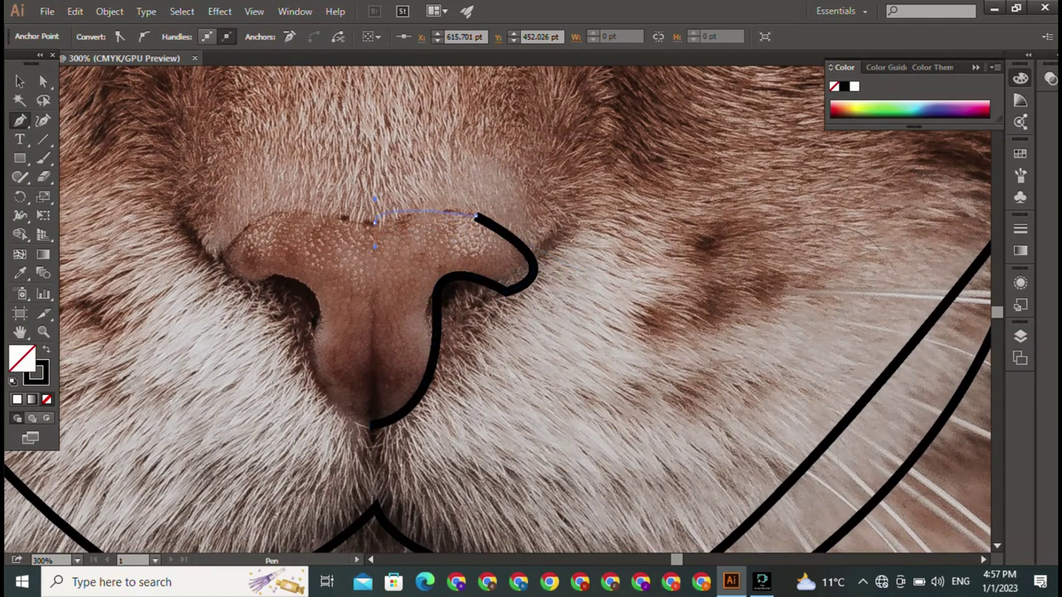
pyautogui.moveTo(315, 257); pyautogui.dragTo(245, 214)
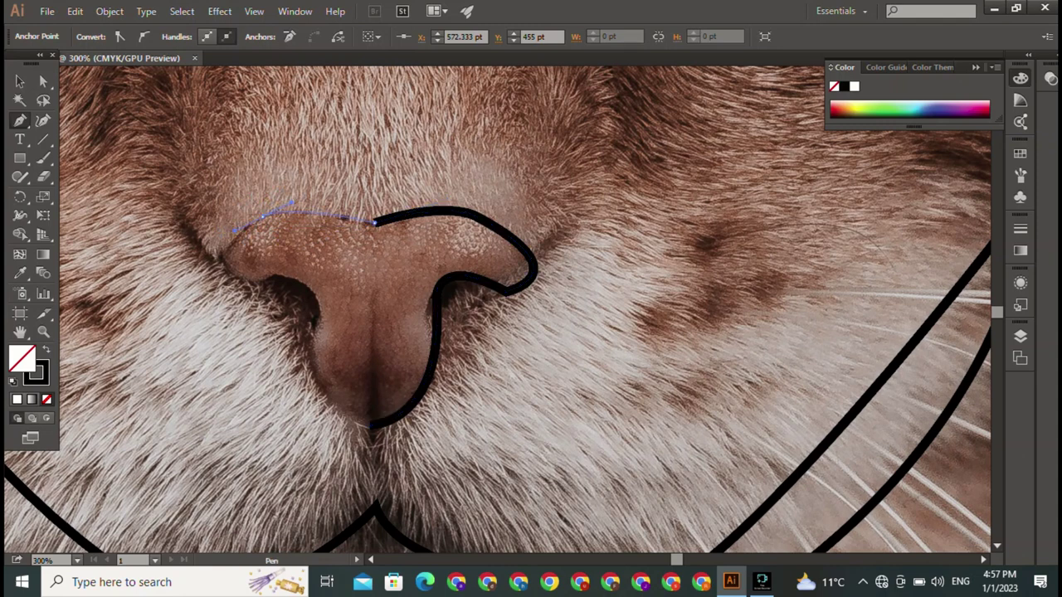
pyautogui.moveTo(229, 220)
pyautogui.mouseDown()
pyautogui.moveTo(318, 203)
pyautogui.moveTo(301, 212)
pyautogui.moveTo(264, 197)
pyautogui.mouseUp()
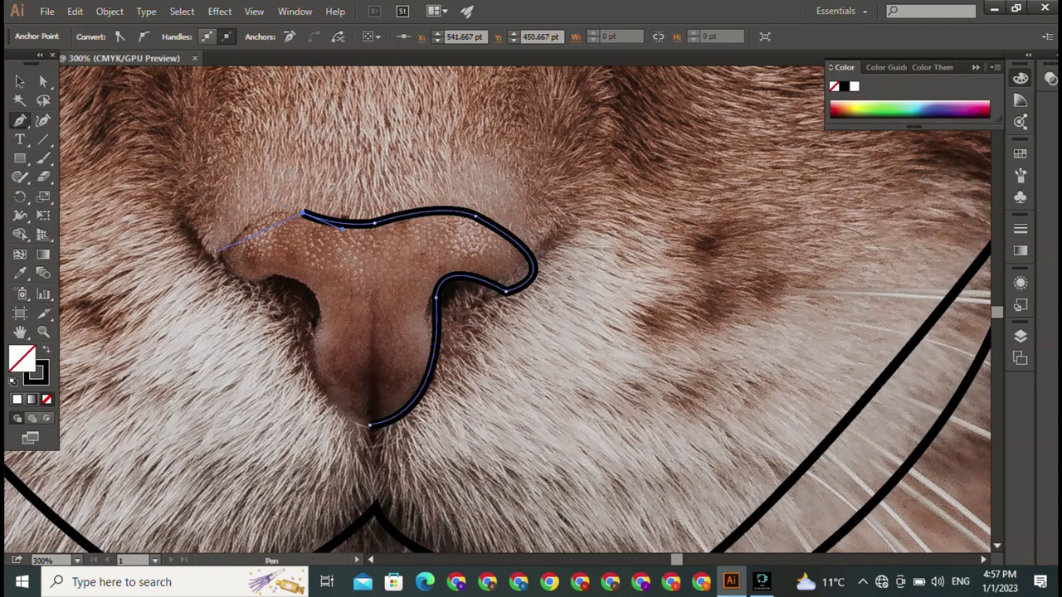
pyautogui.moveTo(218, 254); pyautogui.dragTo(175, 308)
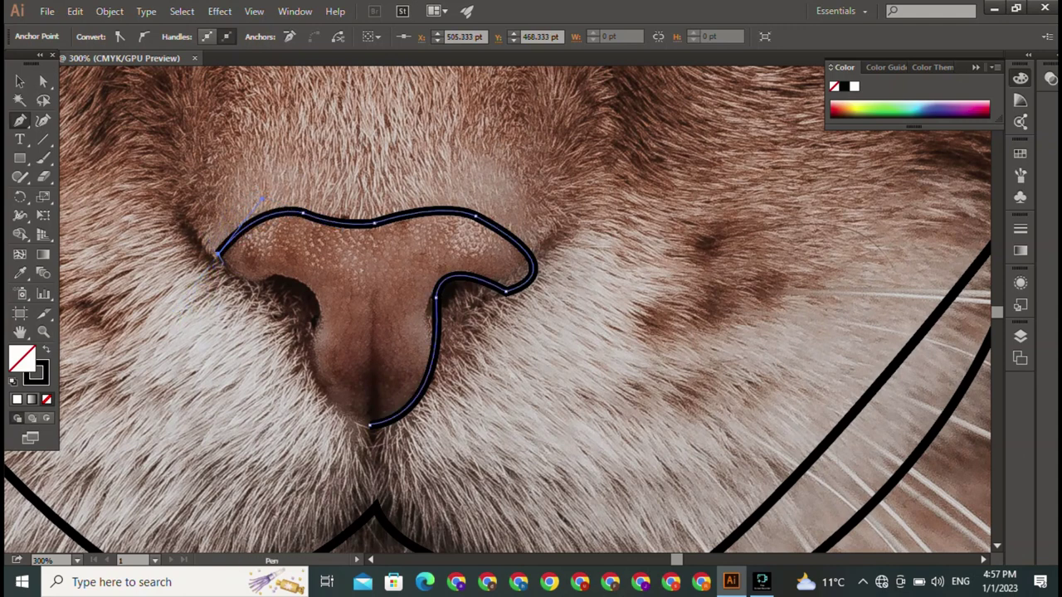
pyautogui.moveTo(218, 254)
pyautogui.mouseDown()
pyautogui.moveTo(277, 276)
pyautogui.moveTo(319, 259)
pyautogui.mouseUp()
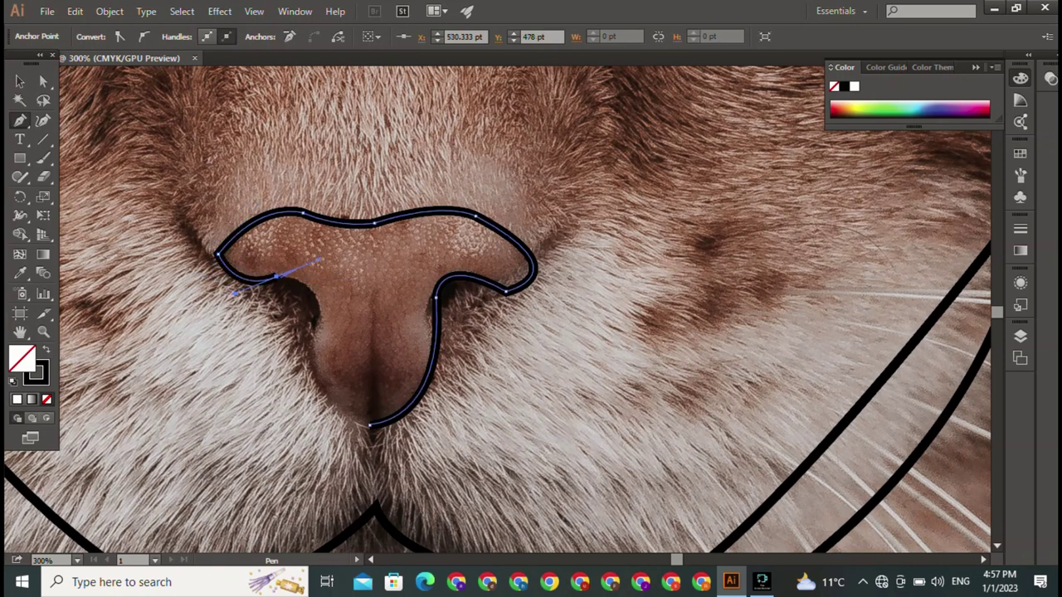
# - Trace around the left nostril and close the nose outline at its start point
pyautogui.moveTo(312, 330)
pyautogui.mouseDown()
pyautogui.moveTo(312, 377)
pyautogui.moveTo(284, 390)
pyautogui.mouseUp()
pyautogui.click(313, 334)
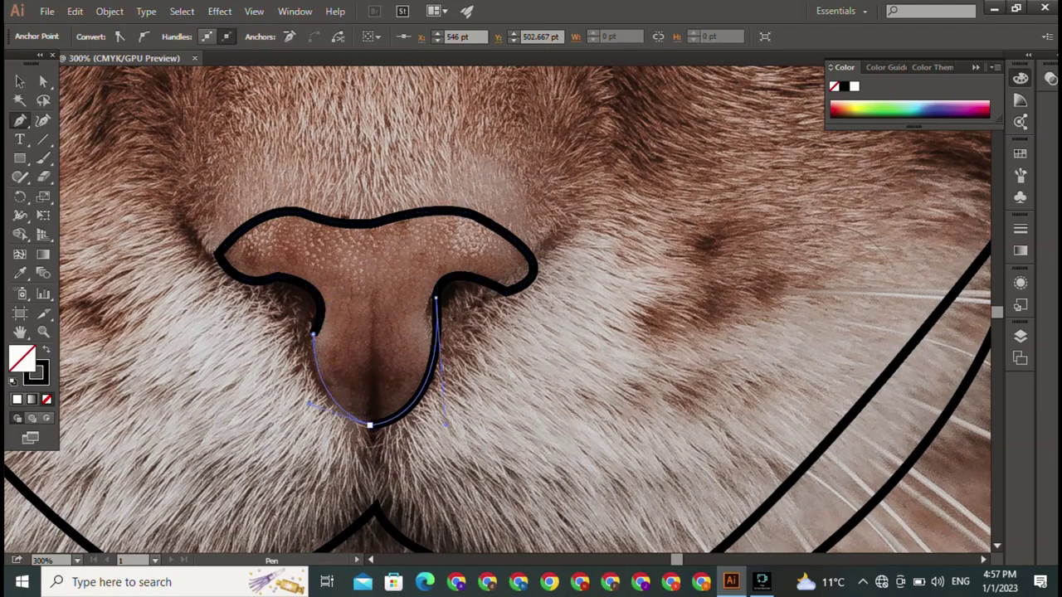
pyautogui.moveTo(370, 424); pyautogui.dragTo(438, 444)
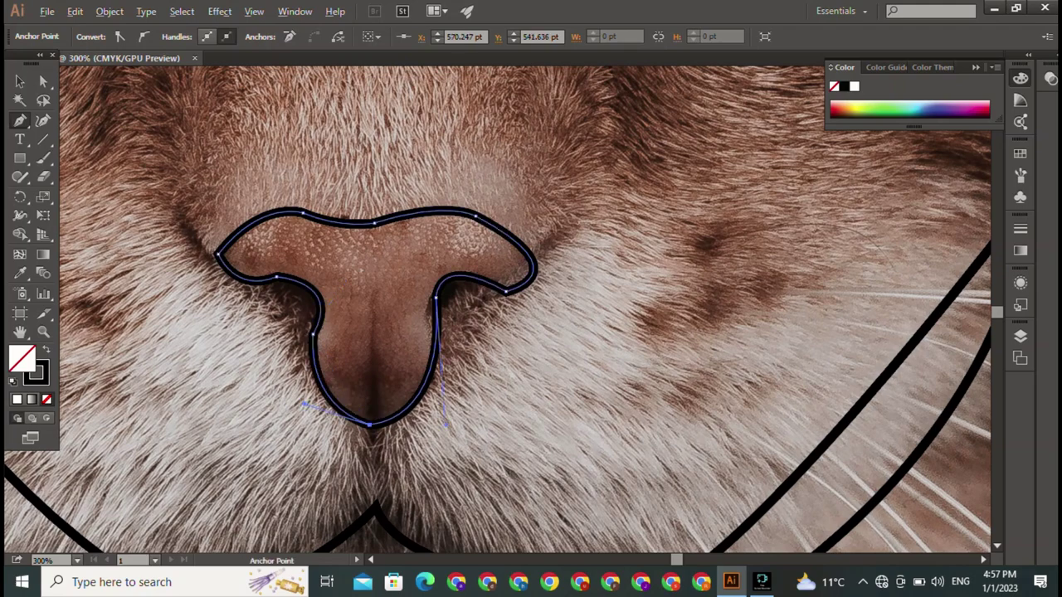
pyautogui.moveTo(465, 124); pyautogui.dragTo(514, 539)
pyautogui.moveTo(249, 290)
pyautogui.mouseDown()
pyautogui.moveTo(771, 311)
pyautogui.moveTo(730, 539)
pyautogui.mouseUp()
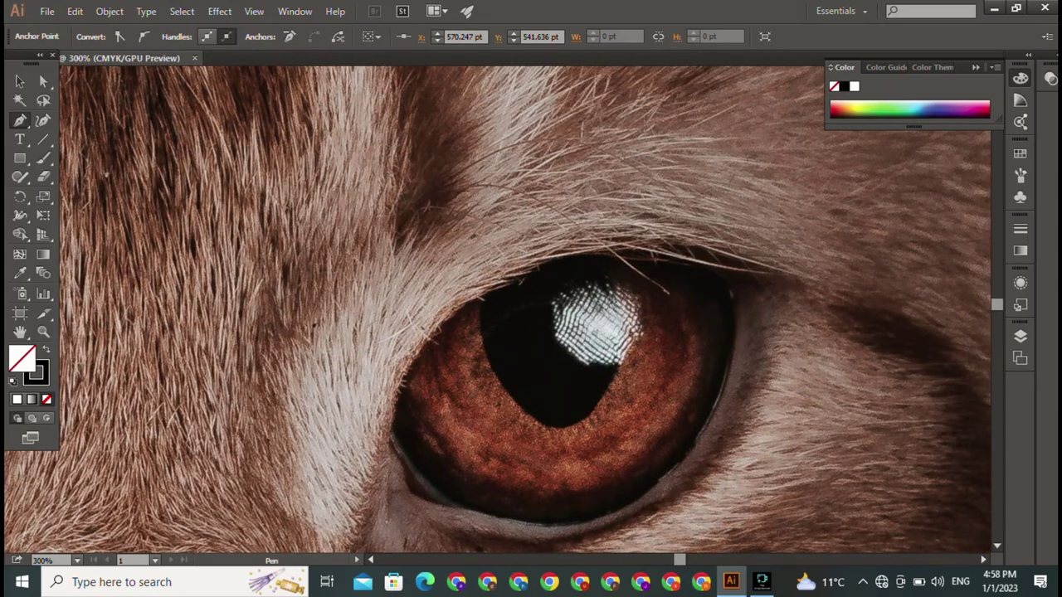
# - Trace a closed outline around one eye along its lower lid, right rim, upper rim and corners
pyautogui.click(409, 491)
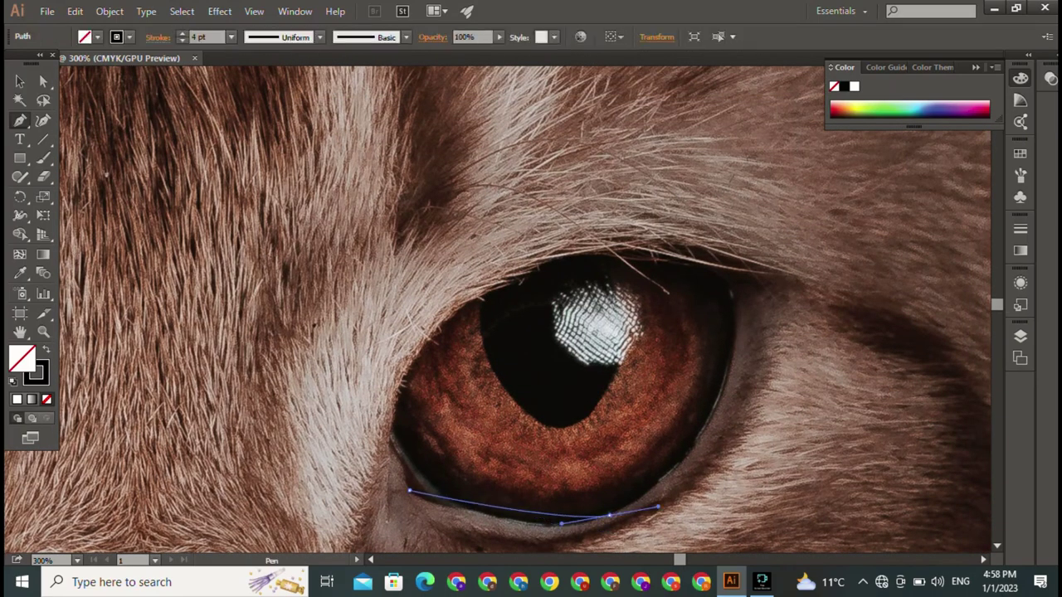
pyautogui.moveTo(609, 516)
pyautogui.mouseDown()
pyautogui.moveTo(746, 487)
pyautogui.moveTo(694, 491)
pyautogui.mouseUp()
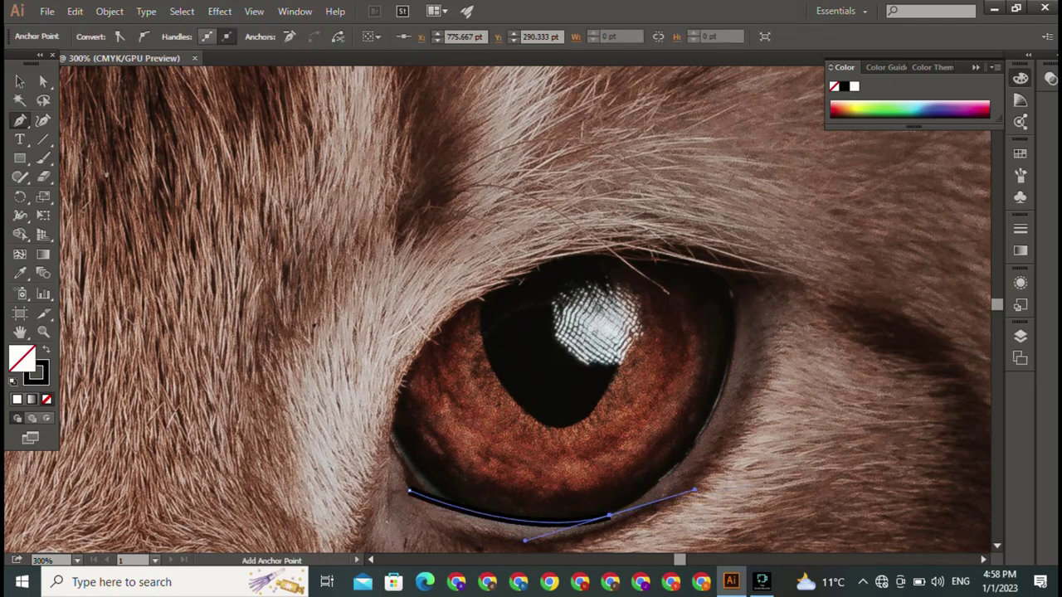
pyautogui.click(609, 516)
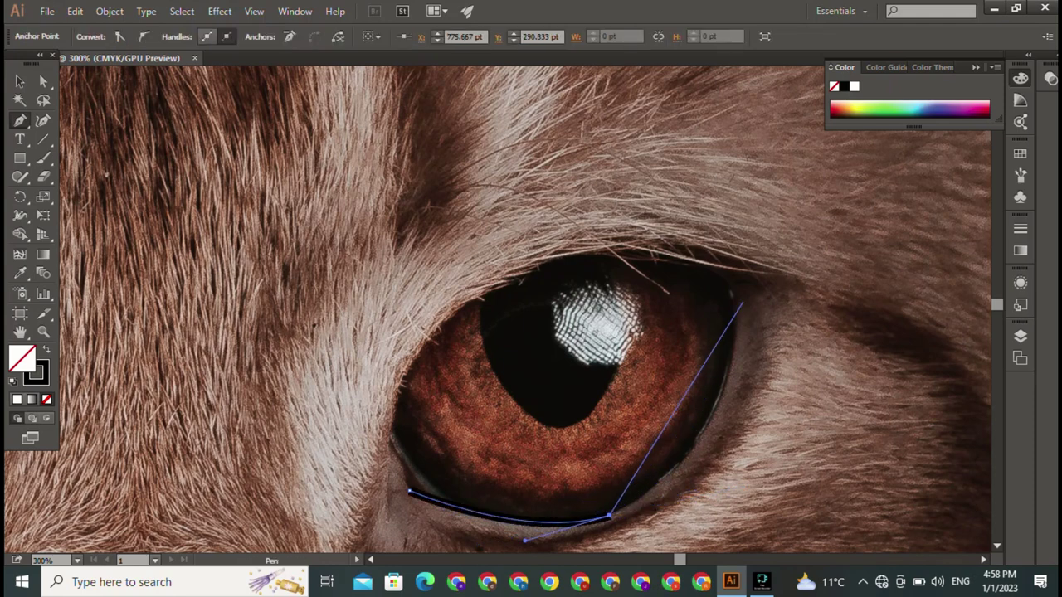
pyautogui.moveTo(731, 292); pyautogui.dragTo(735, 124)
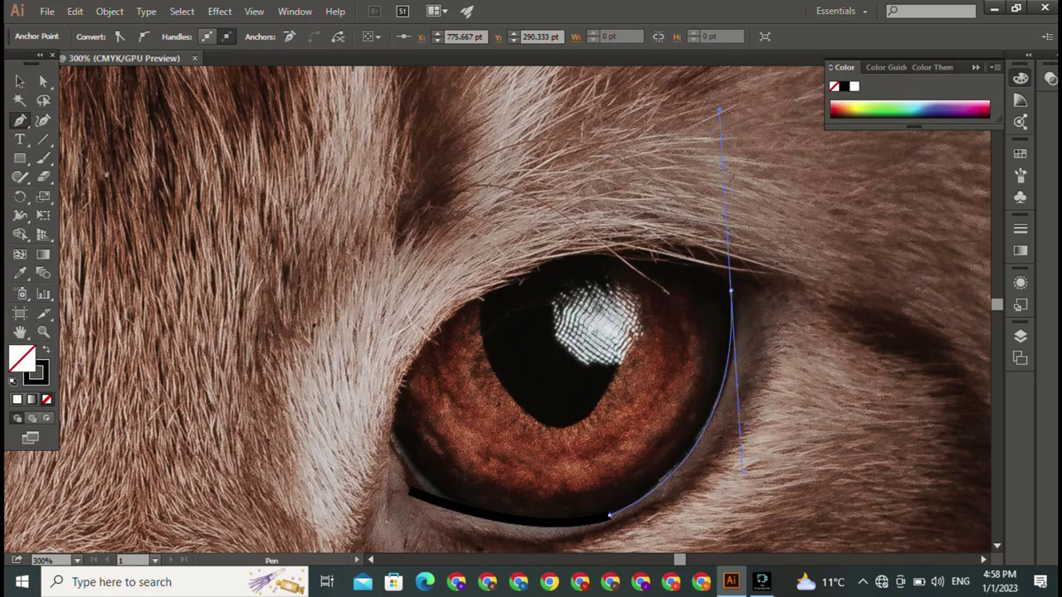
pyautogui.moveTo(735, 125); pyautogui.dragTo(719, 109)
pyautogui.click(730, 292)
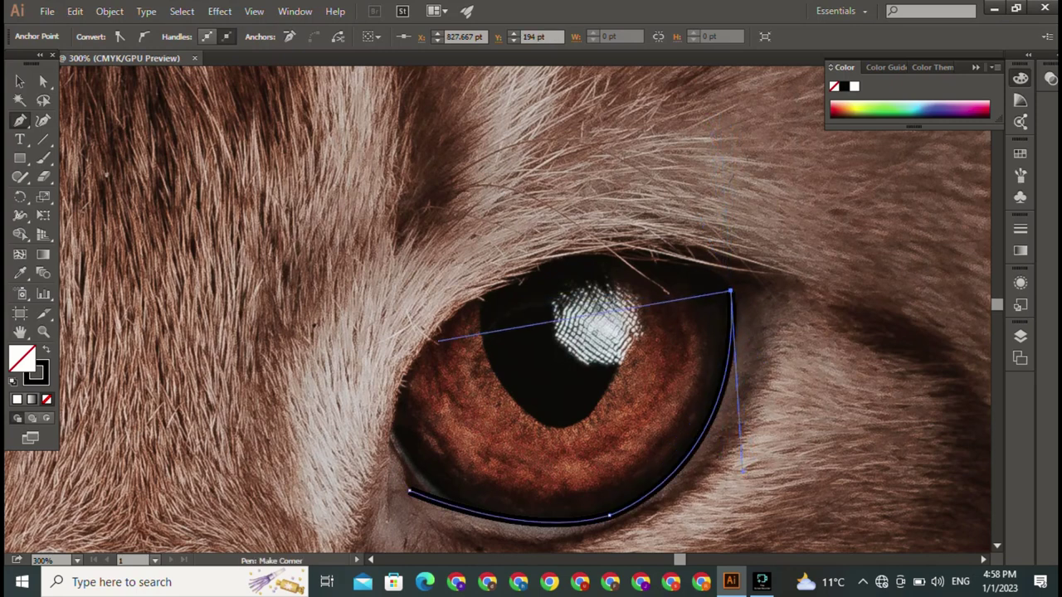
pyautogui.moveTo(483, 290)
pyautogui.mouseDown()
pyautogui.moveTo(362, 370)
pyautogui.moveTo(392, 433)
pyautogui.mouseUp()
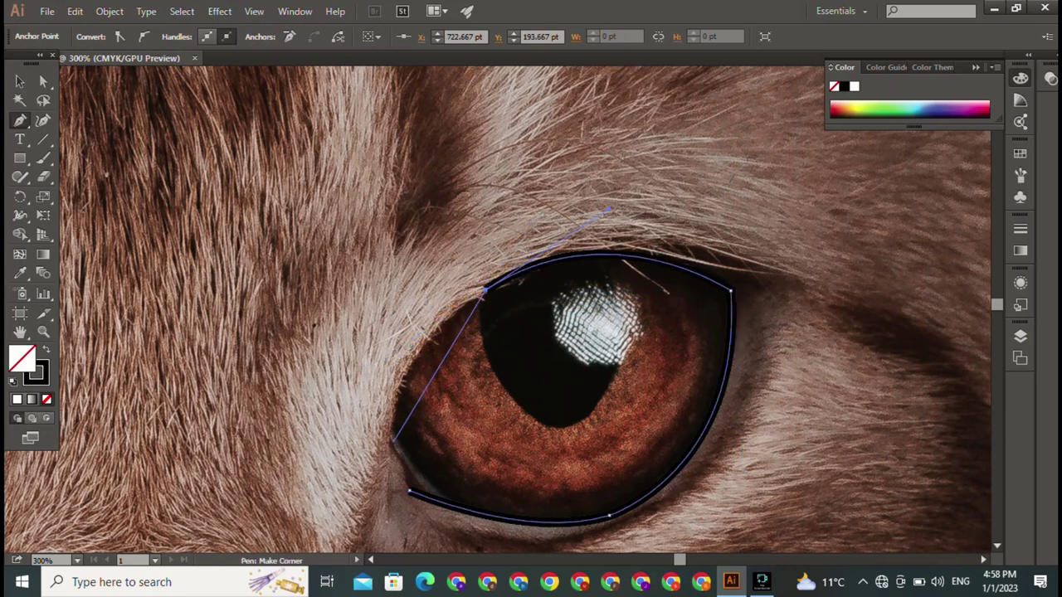
pyautogui.click(390, 430)
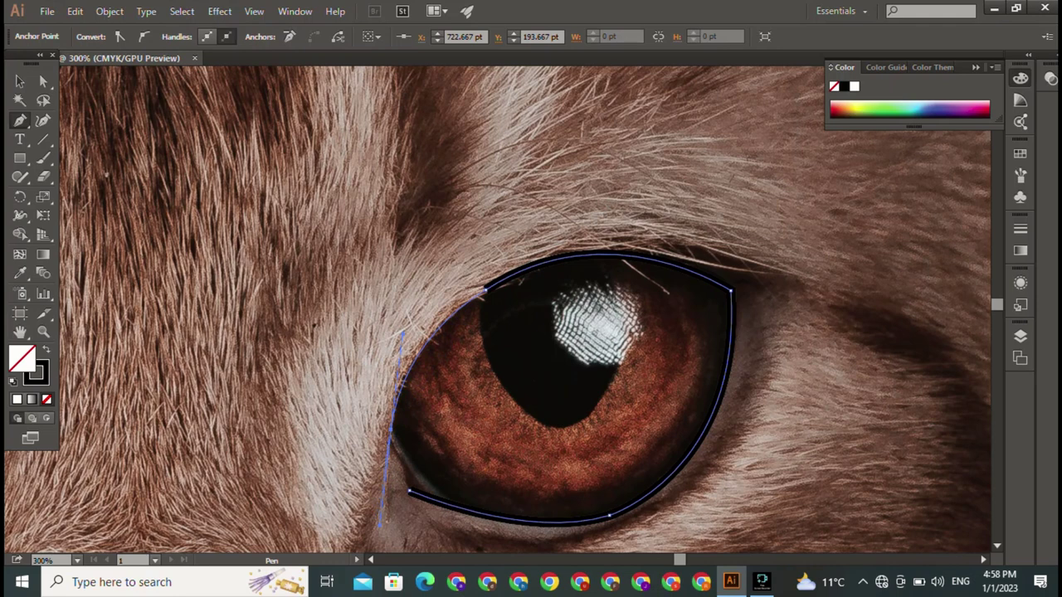
pyautogui.click(409, 491)
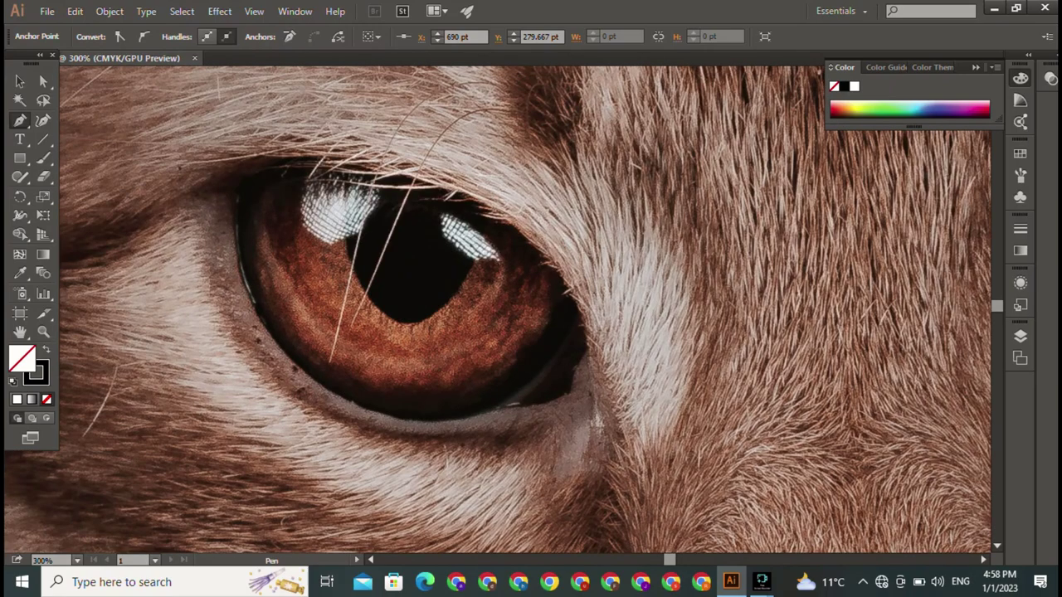
# - Begin the second eye's outline along its lower lid, undoing a misplaced top anchor
pyautogui.click(567, 395)
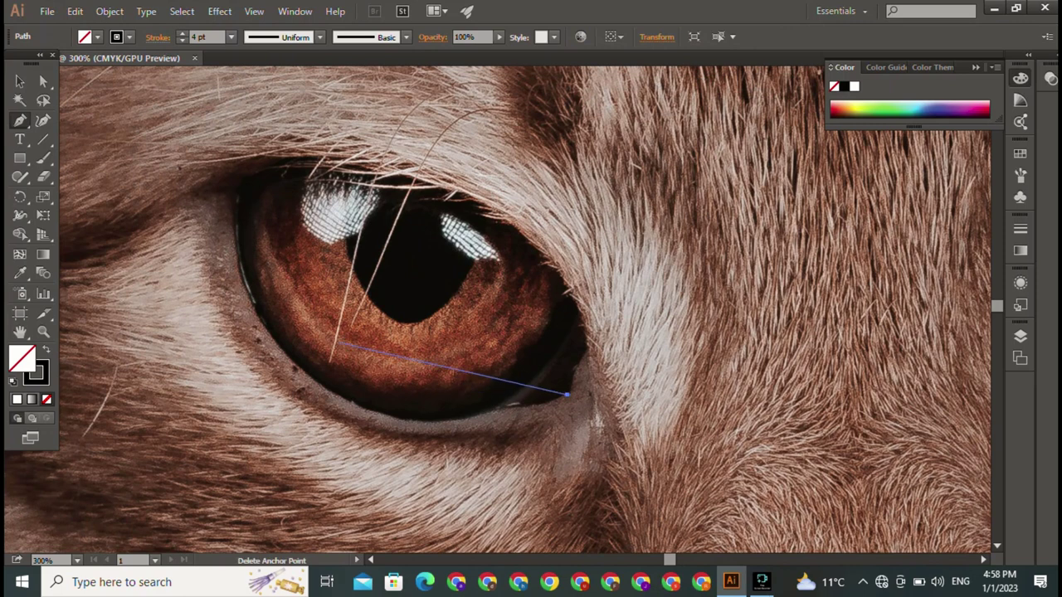
pyautogui.moveTo(277, 345)
pyautogui.mouseDown()
pyautogui.moveTo(284, 359)
pyautogui.moveTo(201, 211)
pyautogui.mouseUp()
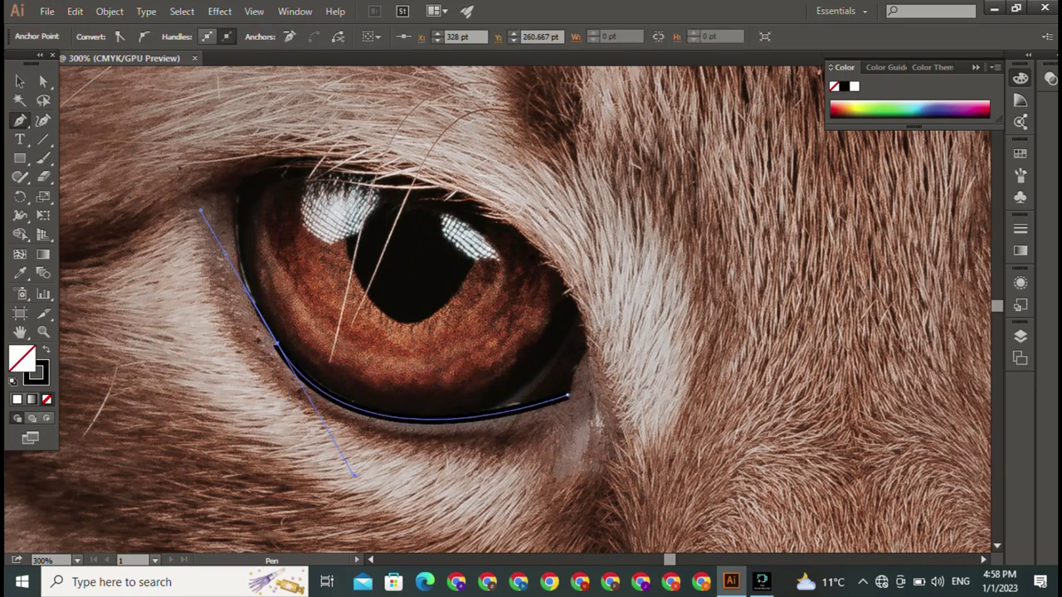
pyautogui.press('alt')
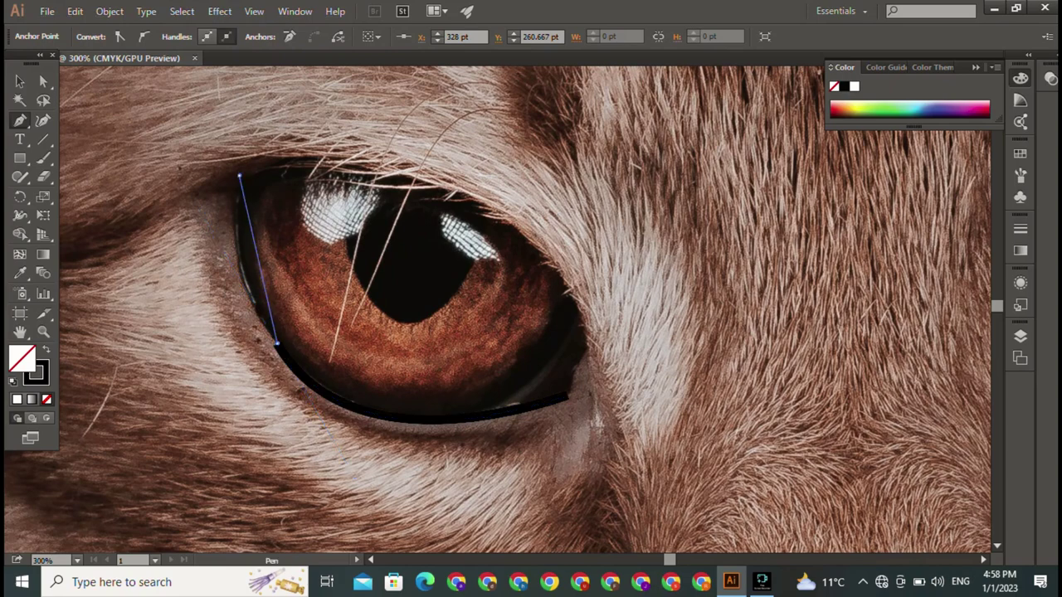
pyautogui.scroll(2, 503, 309)
pyautogui.moveTo(239, 246); pyautogui.dragTo(254, 117)
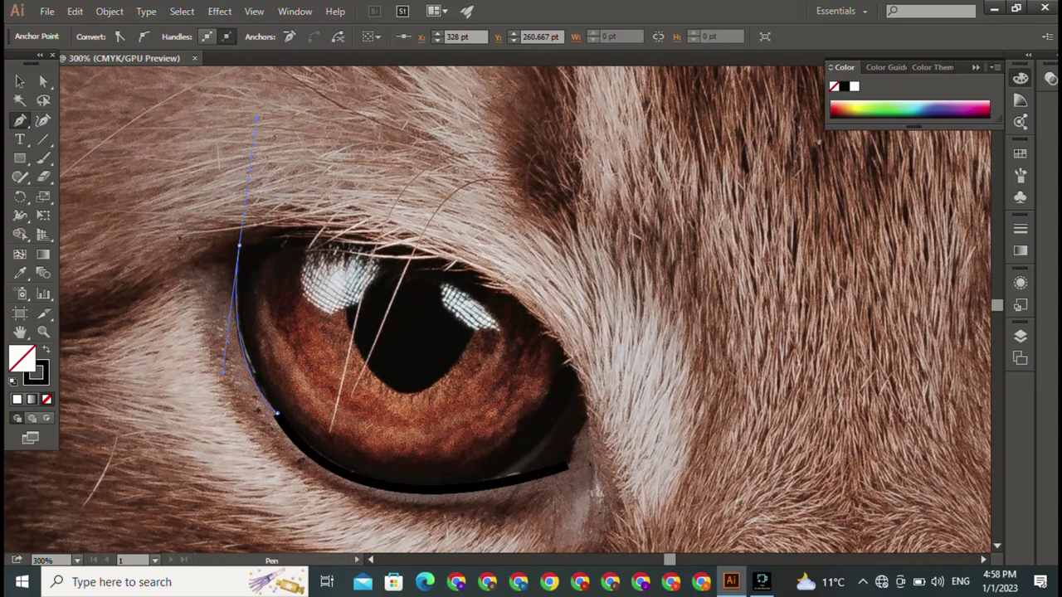
pyautogui.hotkey('ctrl', 'z')
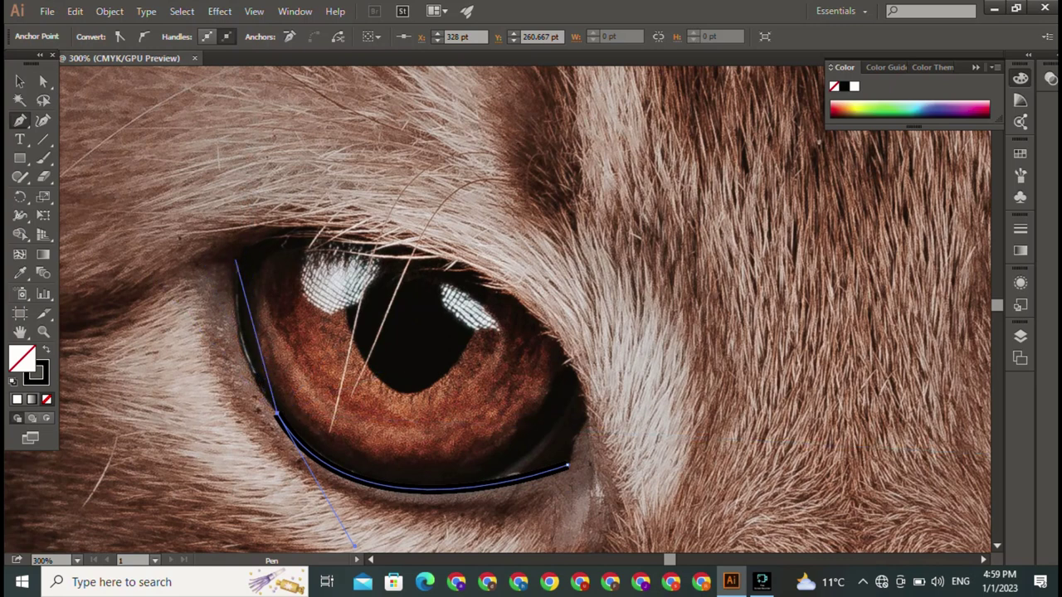
# - Redraw the left edge, trace the upper lid and right edge, and close the outline
pyautogui.moveTo(239, 248)
pyautogui.mouseDown()
pyautogui.moveTo(237, 195)
pyautogui.moveTo(254, 167)
pyautogui.mouseUp()
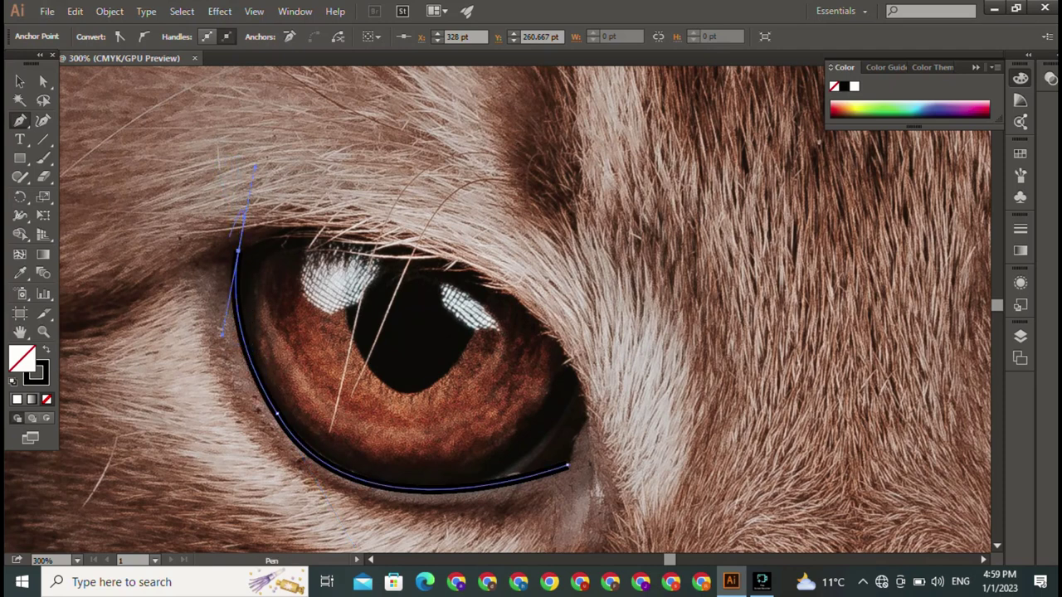
pyautogui.click(239, 250)
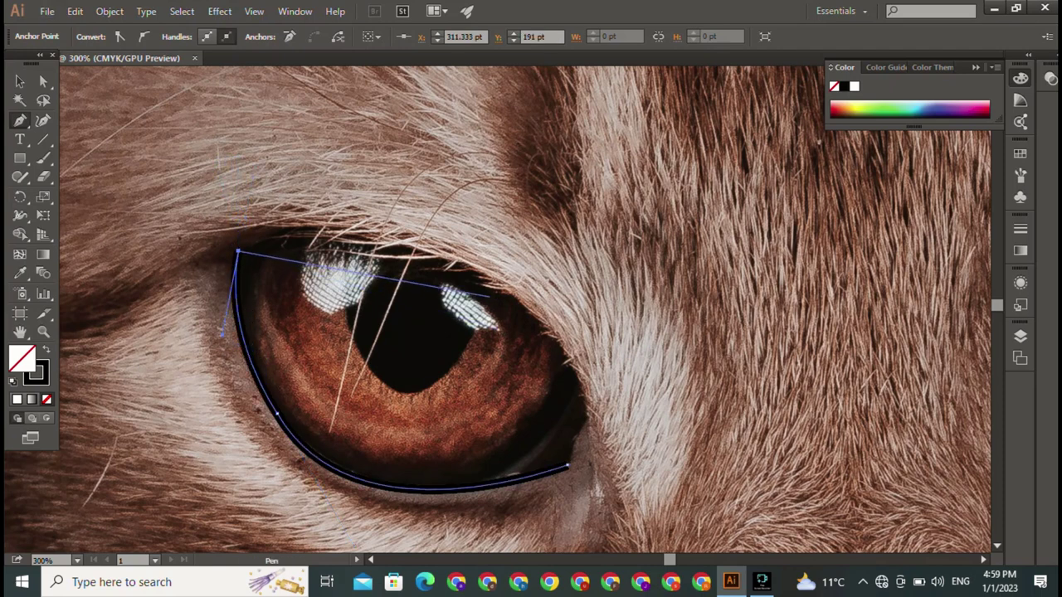
pyautogui.moveTo(455, 262); pyautogui.dragTo(565, 322)
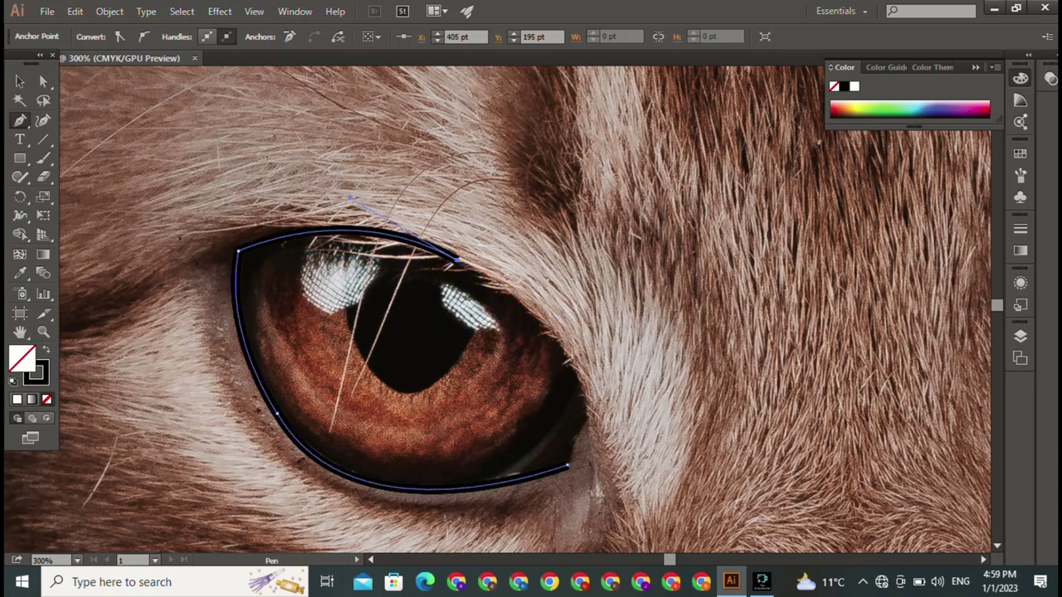
pyautogui.moveTo(587, 414); pyautogui.dragTo(594, 498)
pyautogui.click(566, 466)
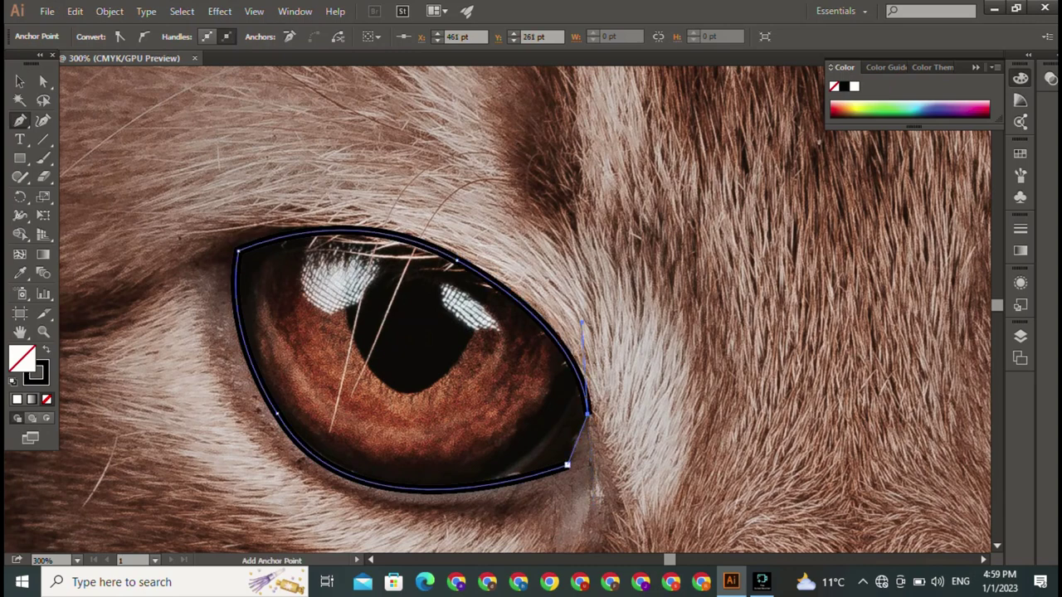
pyautogui.click(567, 466)
pyautogui.moveTo(572, 460); pyautogui.dragTo(225, 114)
# - Zoom out and draw a narrow closed outline from the left eye's inner corner to the nose
pyautogui.moveTo(498, 332); pyautogui.dragTo(448, 212)
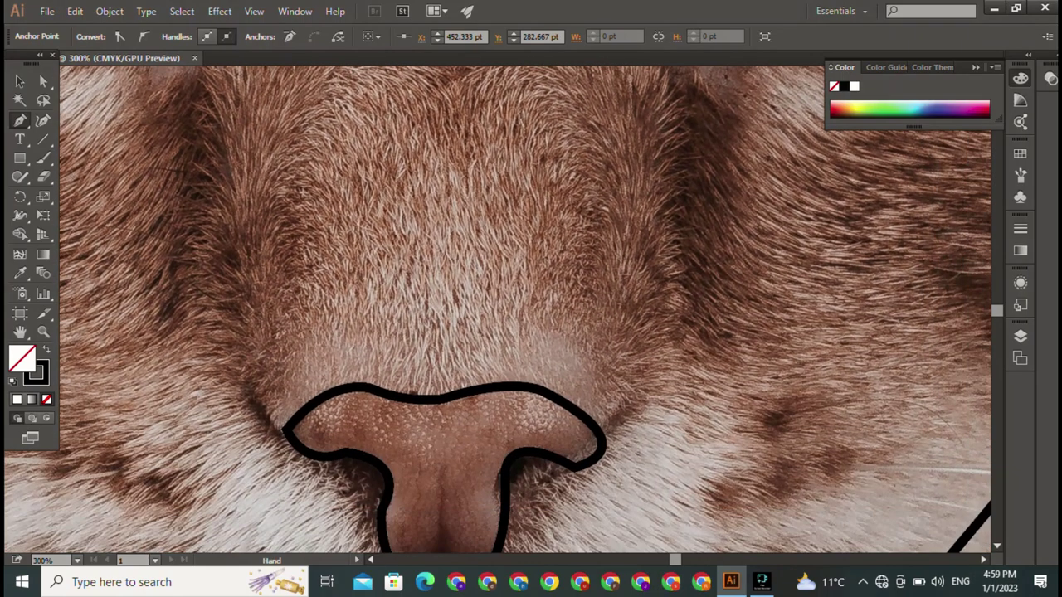
pyautogui.hotkey('ctrl', '-')
pyautogui.hotkey('ctrl', '-')
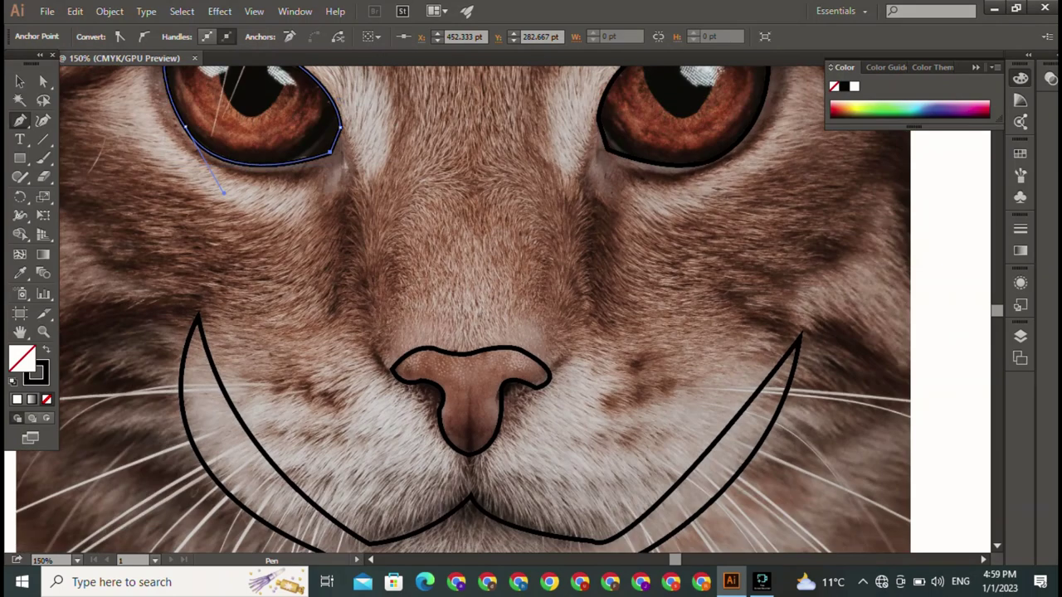
pyautogui.click(353, 148)
pyautogui.click(380, 362)
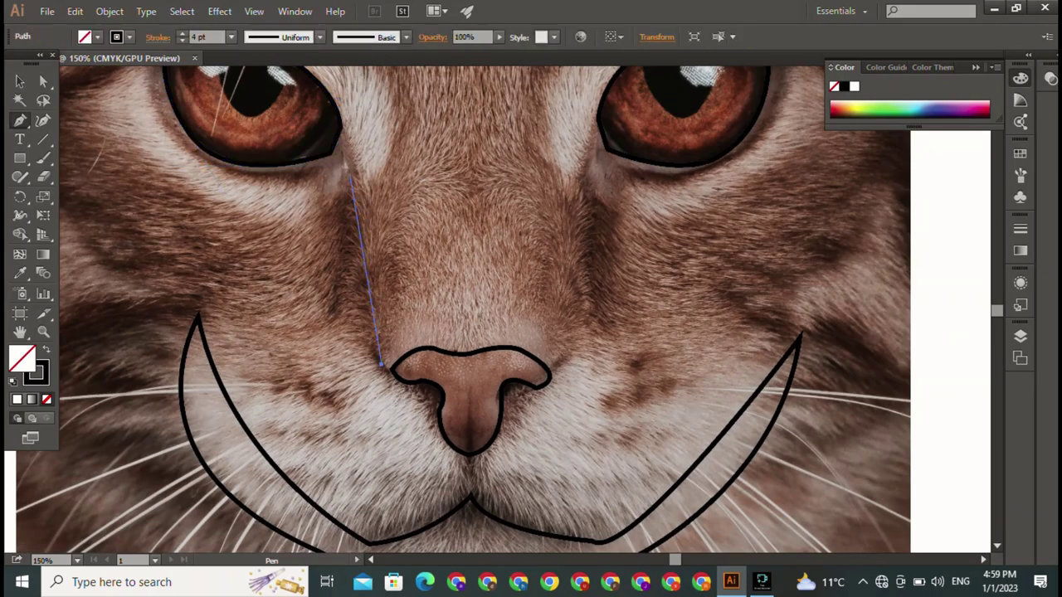
pyautogui.moveTo(353, 148); pyautogui.dragTo(300, 98)
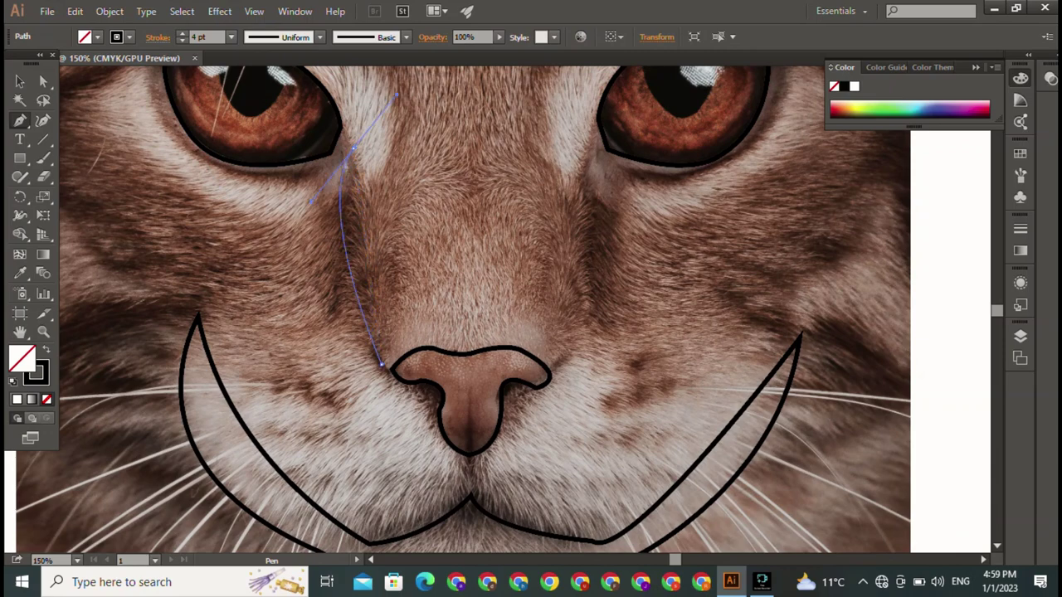
pyautogui.scroll(2, 463, 310)
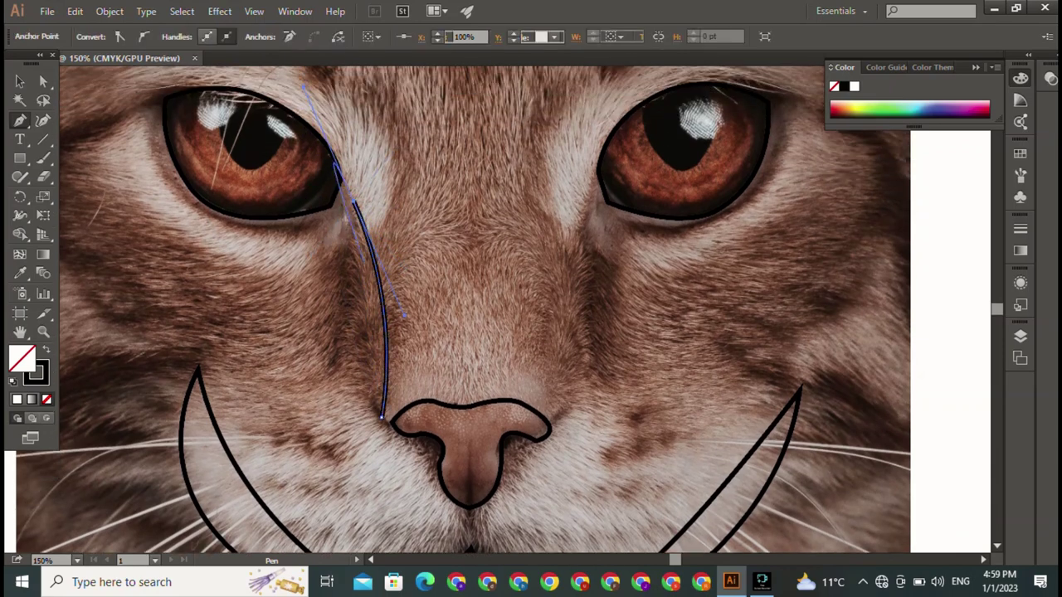
pyautogui.moveTo(303, 86); pyautogui.dragTo(448, 174)
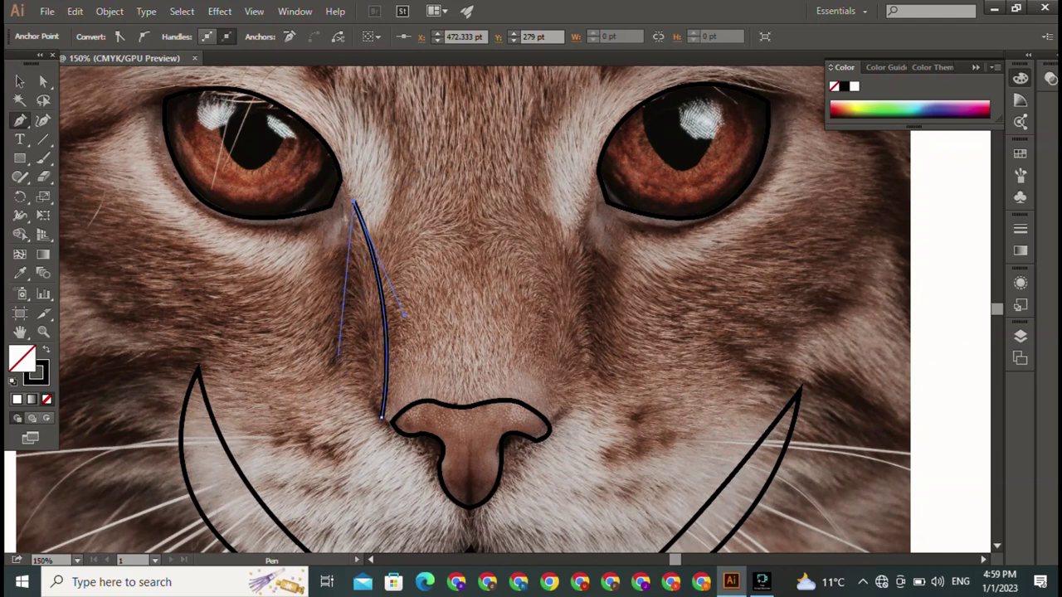
pyautogui.moveTo(338, 356); pyautogui.dragTo(350, 382)
pyautogui.click(382, 416)
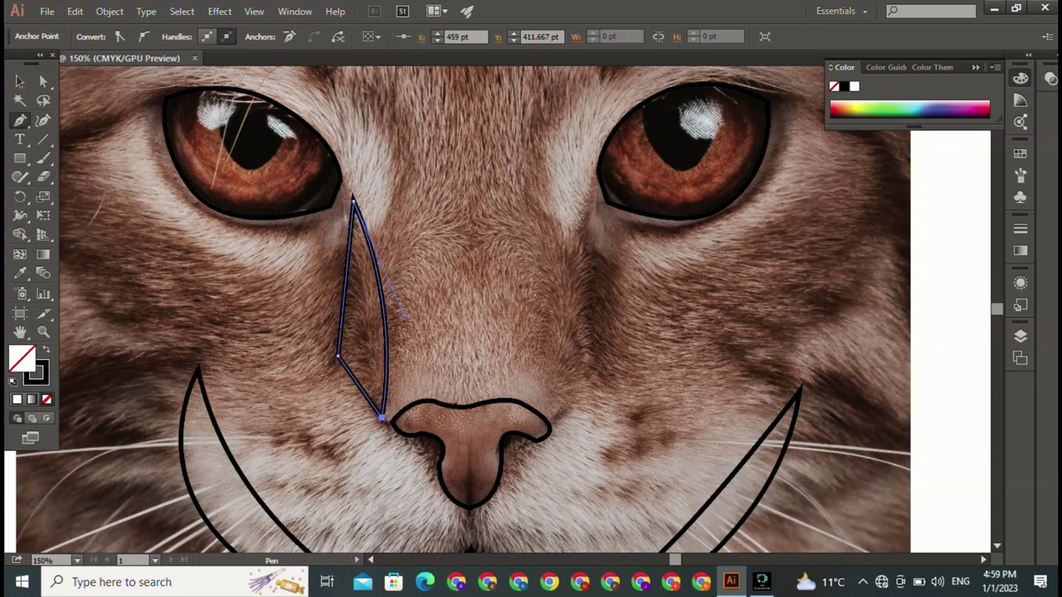
# - Duplicate the nose-side shape to the right and reflect the copy
pyautogui.press('v')
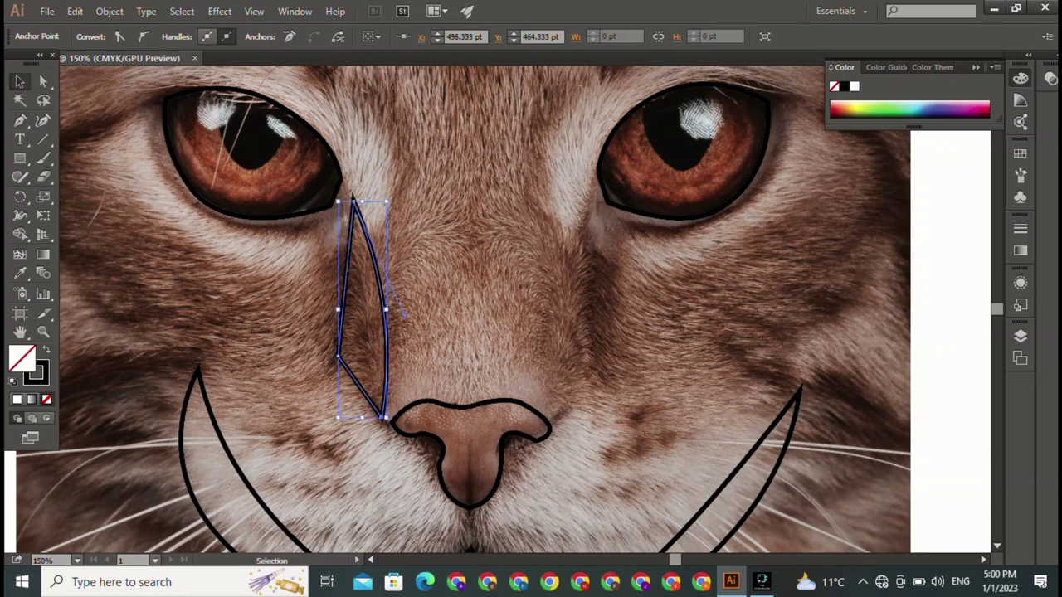
pyautogui.moveTo(364, 315); pyautogui.dragTo(530, 329)
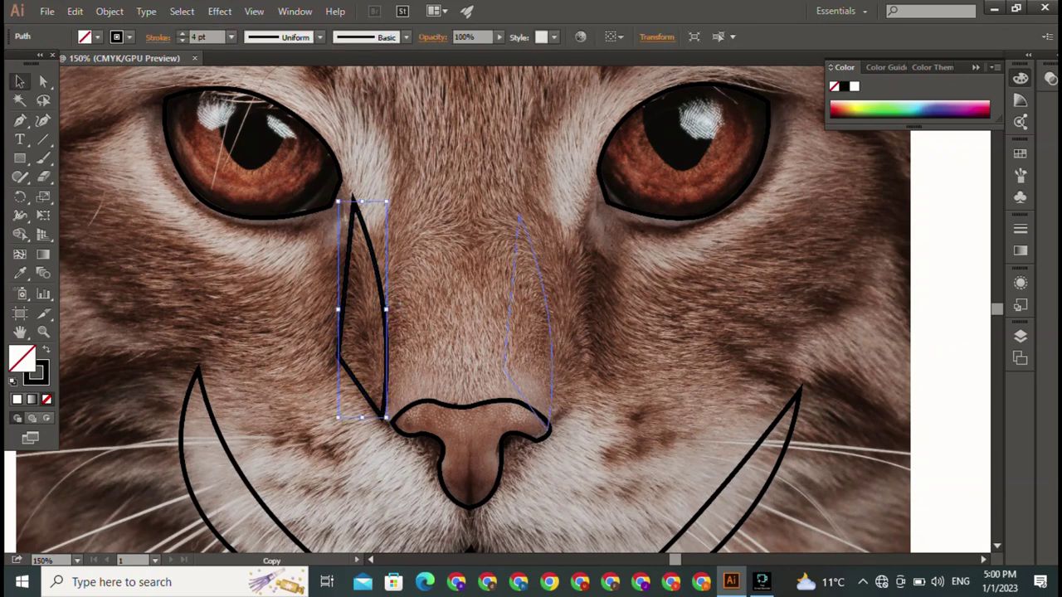
pyautogui.rightClick(553, 89)
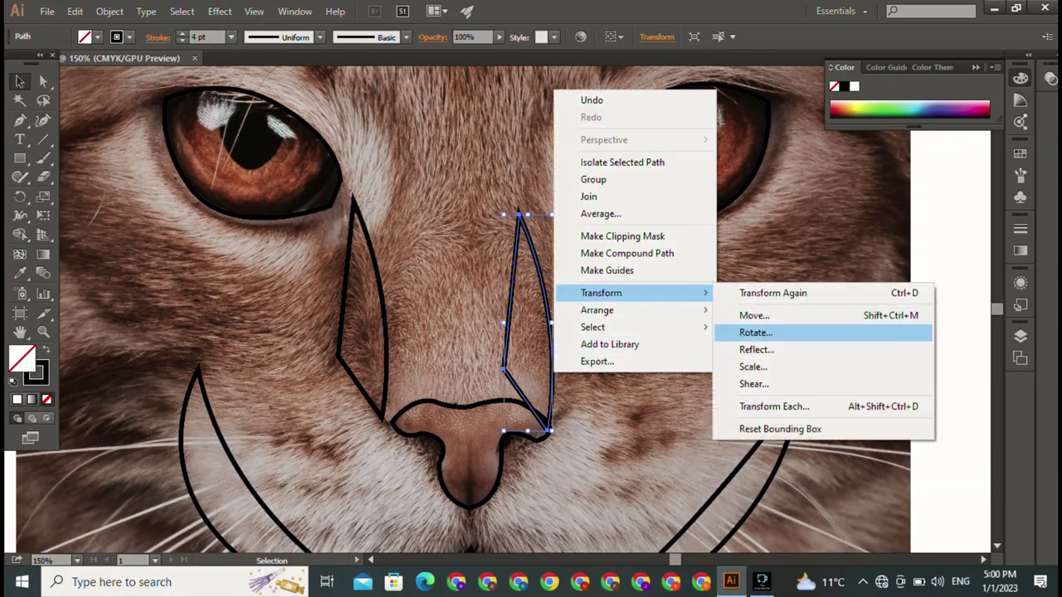
pyautogui.click(755, 349)
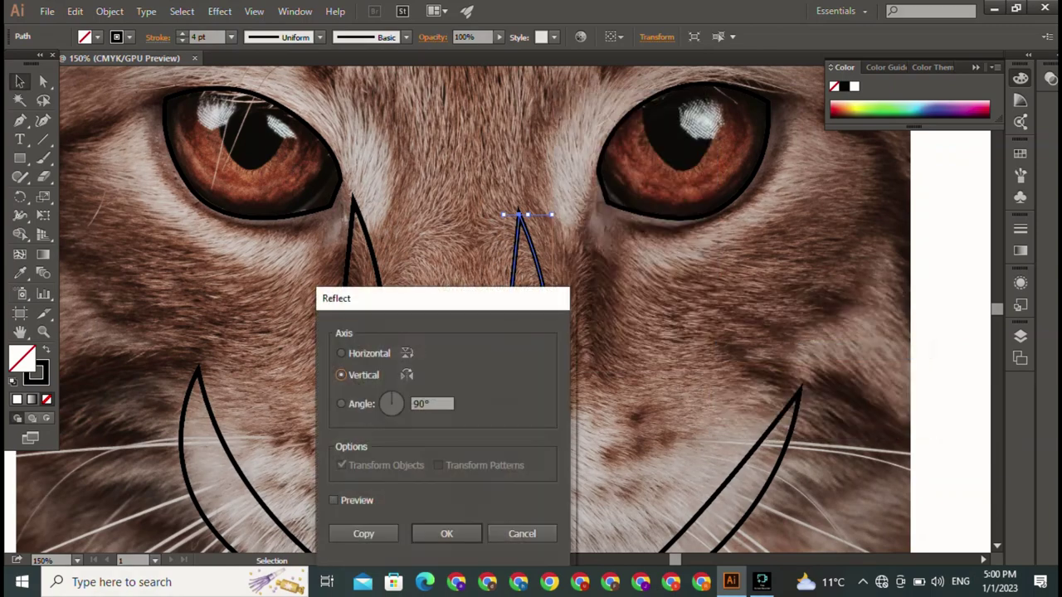
pyautogui.click(333, 500)
pyautogui.moveTo(415, 298)
pyautogui.mouseDown()
pyautogui.moveTo(718, 330)
pyautogui.moveTo(768, 254)
pyautogui.mouseUp()
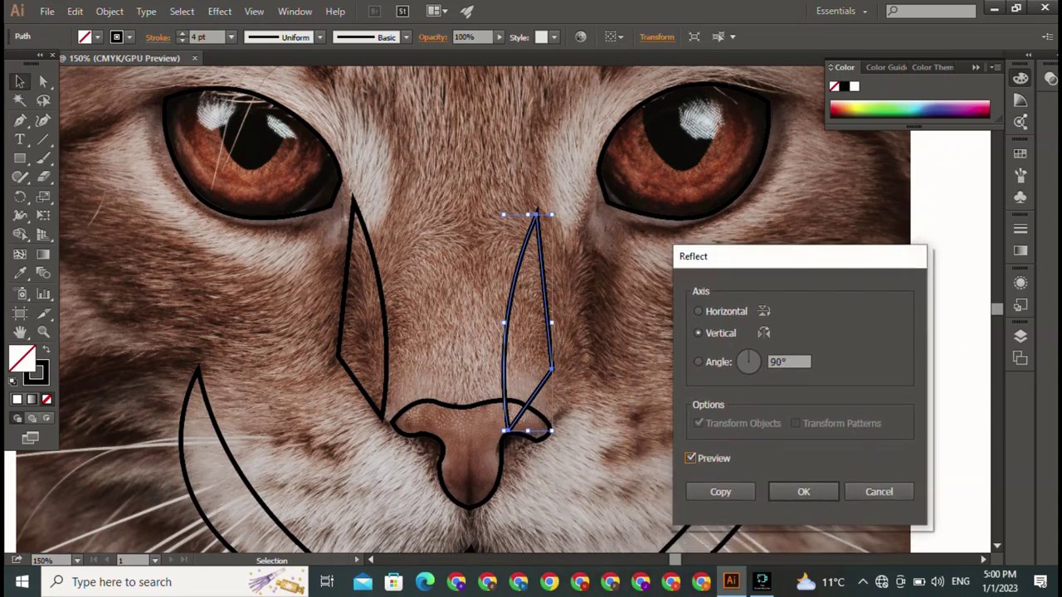
pyautogui.click(803, 491)
# - Position the mirrored copy beside the nose's right side and check both outlines together
pyautogui.moveTo(527, 323); pyautogui.dragTo(577, 311)
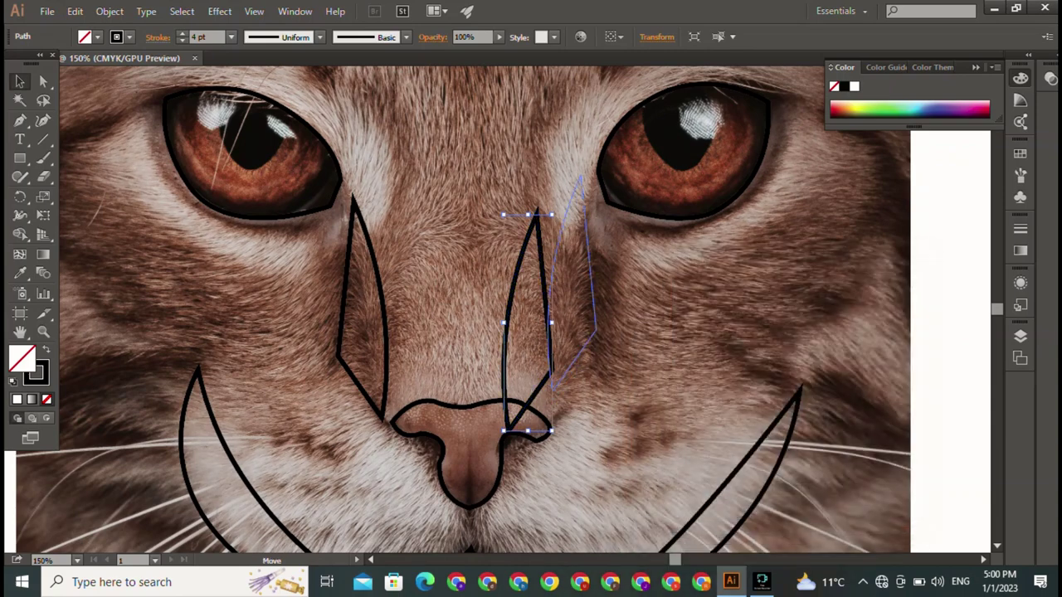
pyautogui.hotkey('ctrl', 'shift', 'a')
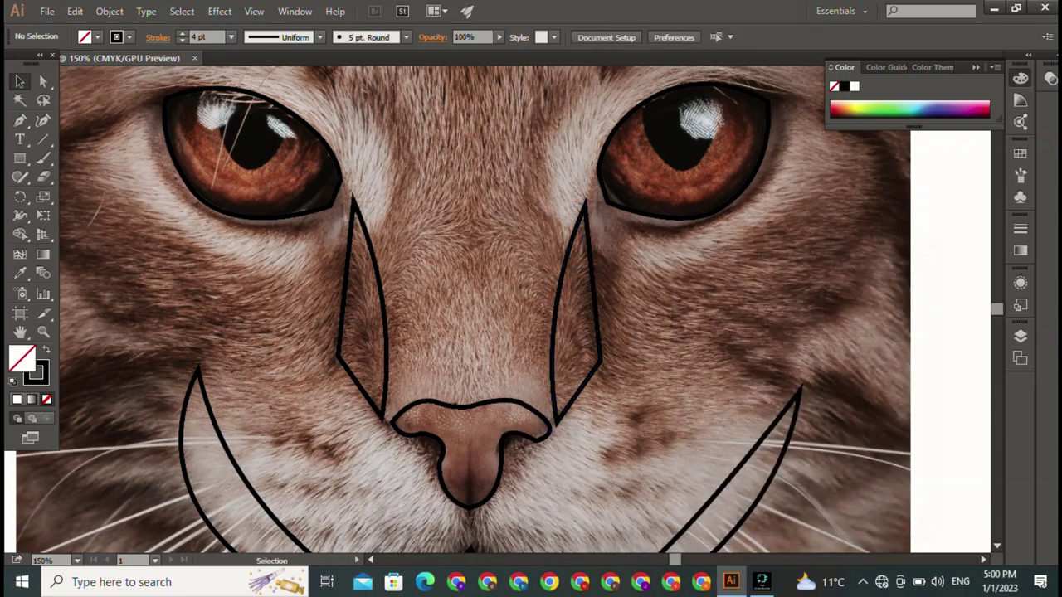
pyautogui.click(383, 348)
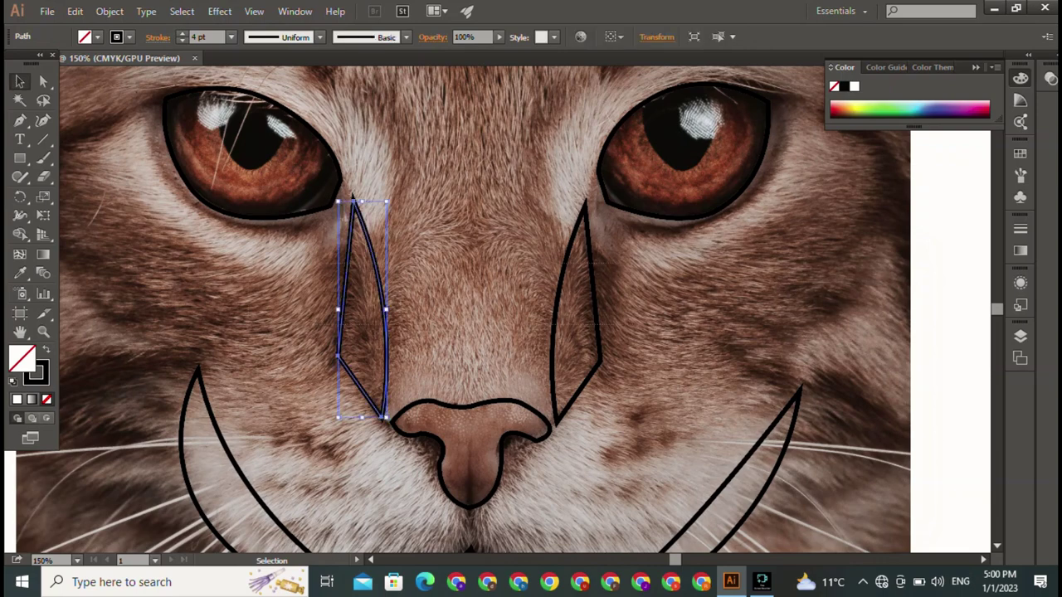
pyautogui.keyDown('shift'); pyautogui.click(596, 315); pyautogui.keyUp('shift')
pyautogui.hotkey('ctrl', 'shift', 'a')
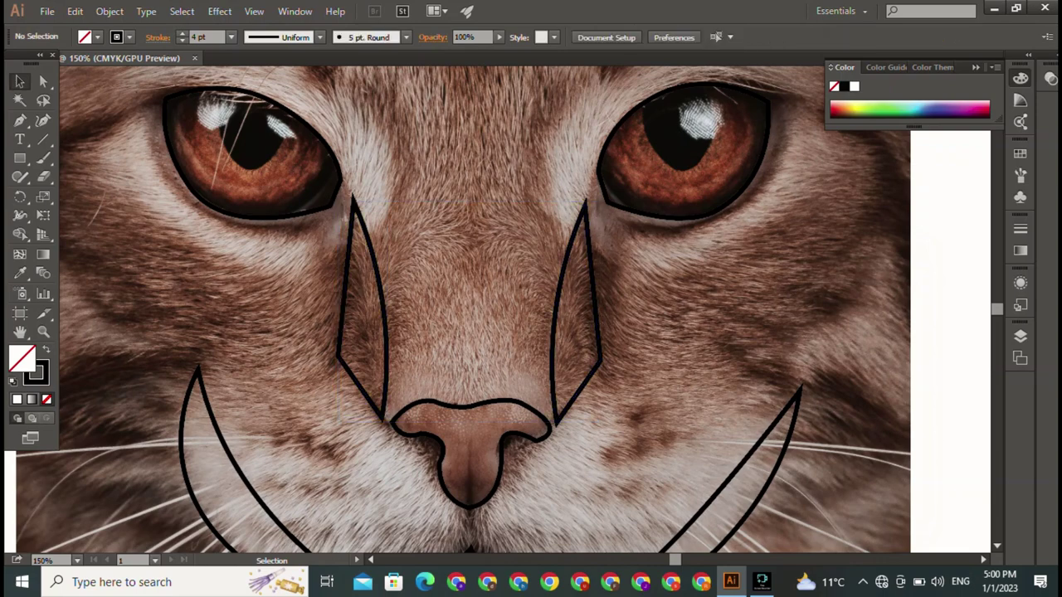
# - Select the mouth outline and smooth its inner curves with the Smooth tool
pyautogui.moveTo(497, 414)
pyautogui.mouseDown()
pyautogui.moveTo(498, 340)
pyautogui.moveTo(473, 228)
pyautogui.mouseUp()
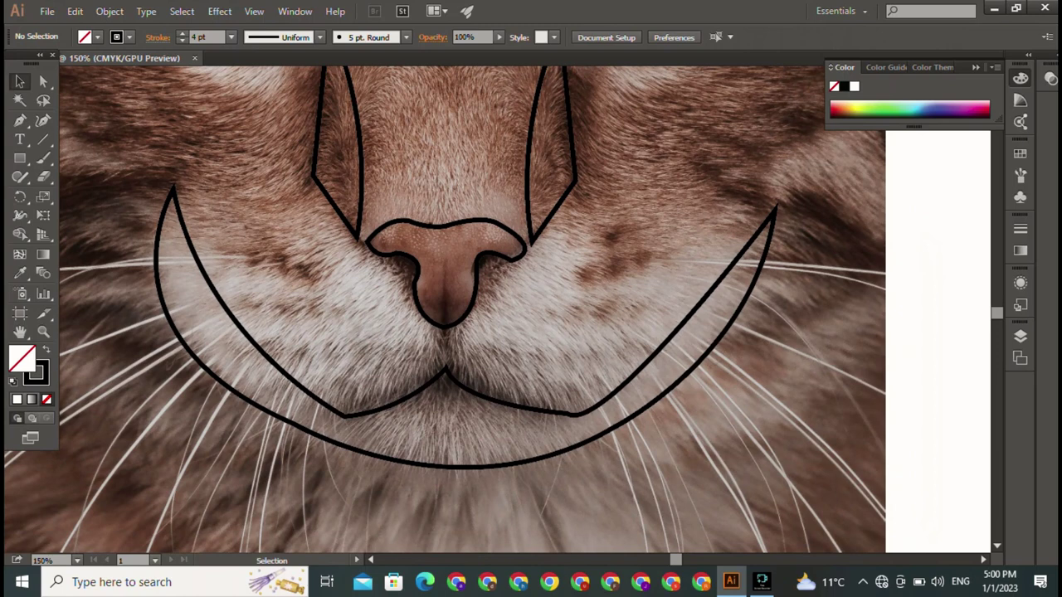
pyautogui.moveTo(135, 184); pyautogui.dragTo(176, 233)
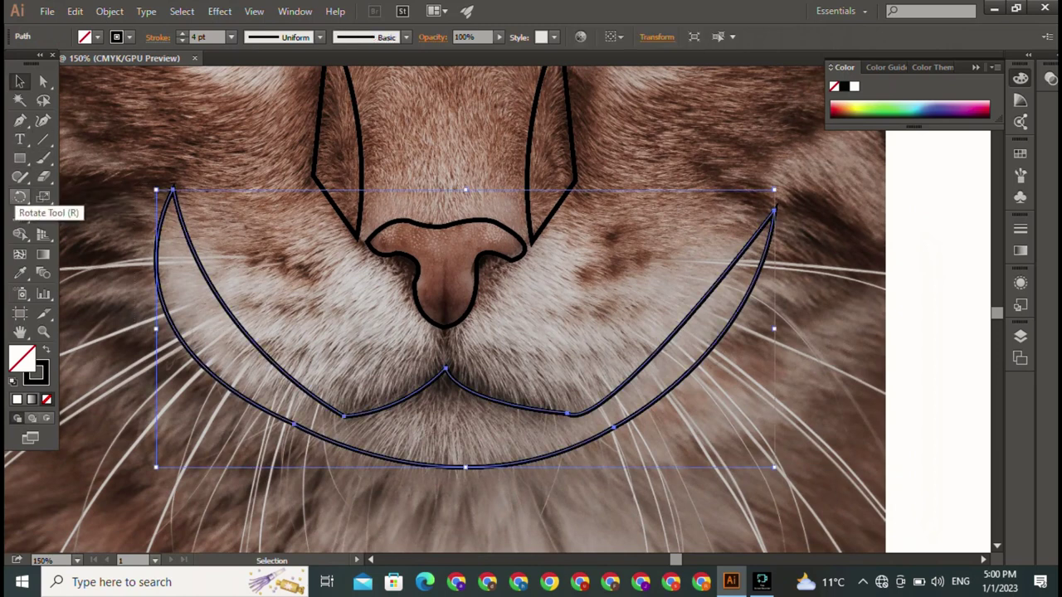
pyautogui.moveTo(20, 176); pyautogui.dragTo(83, 213)
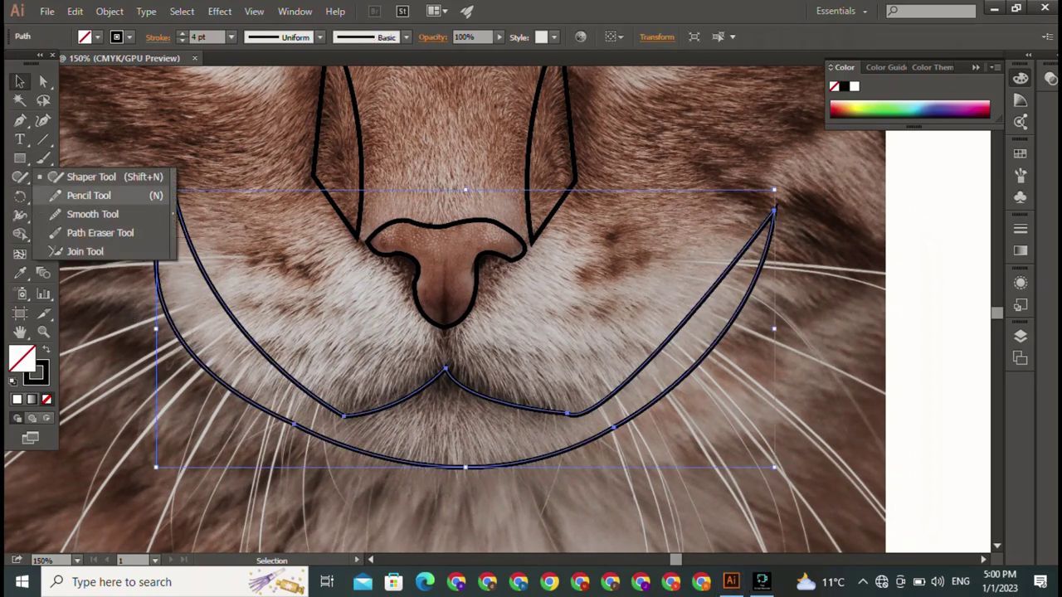
pyautogui.moveTo(336, 413); pyautogui.dragTo(444, 374)
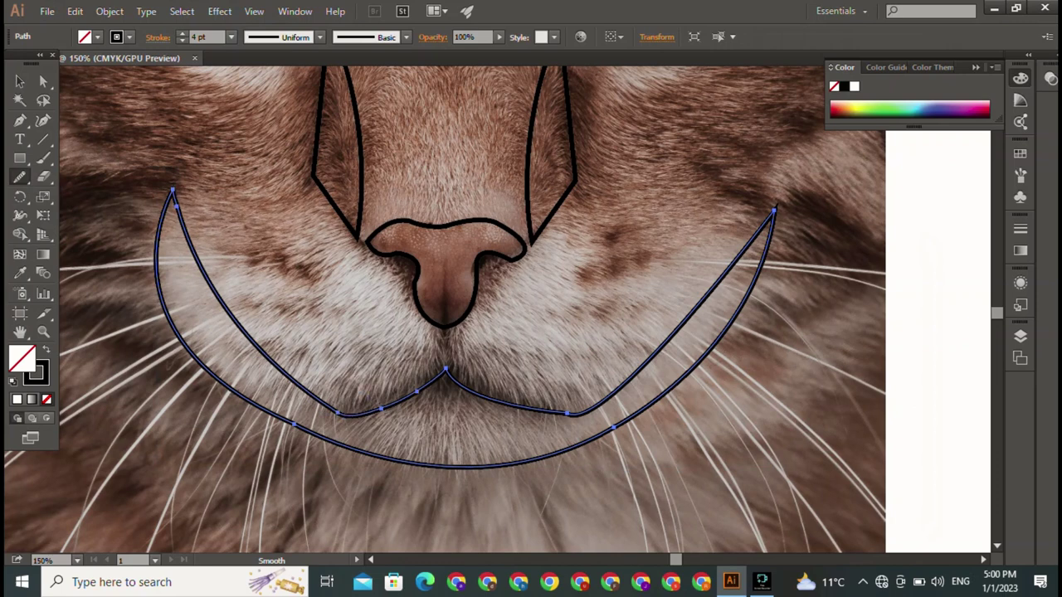
pyautogui.moveTo(179, 214); pyautogui.dragTo(340, 413)
pyautogui.moveTo(577, 414); pyautogui.dragTo(714, 340)
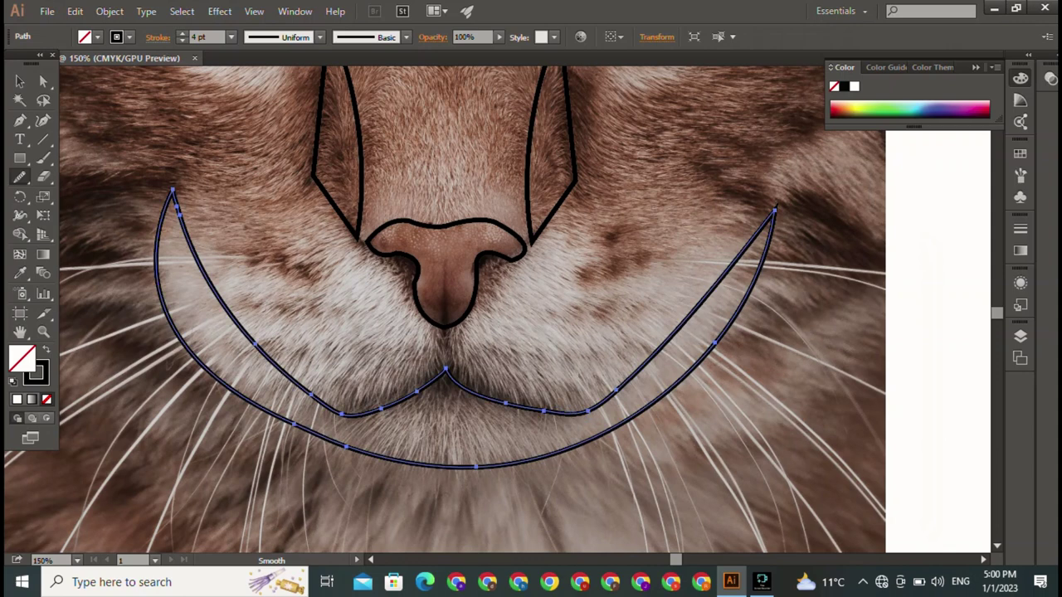
# - Smooth the mouth's tips and its outer right and bottom edges, then deselect
pyautogui.moveTo(160, 282); pyautogui.dragTo(203, 235)
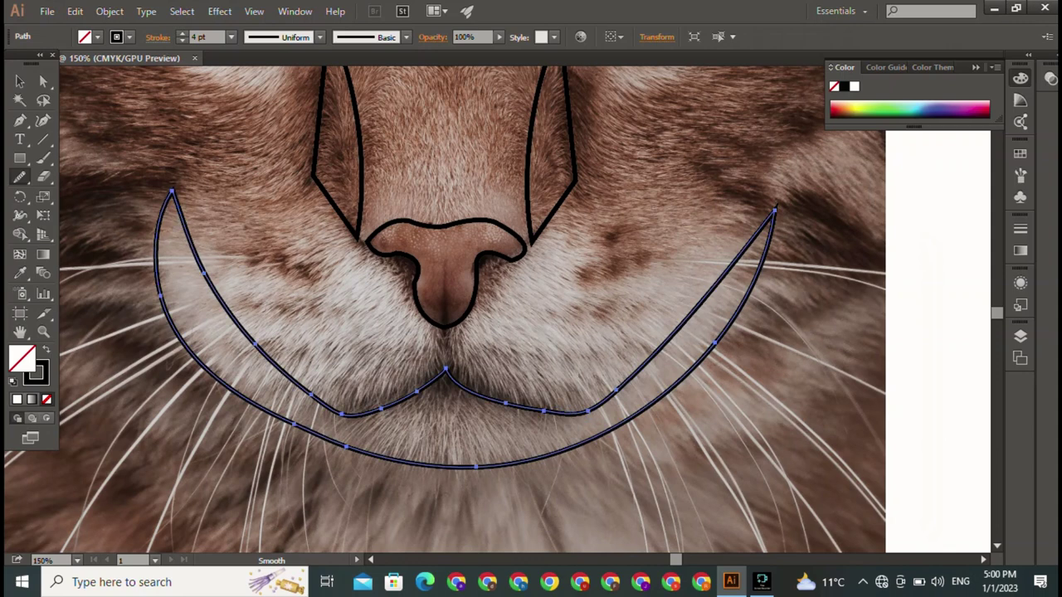
pyautogui.moveTo(753, 286); pyautogui.dragTo(738, 253)
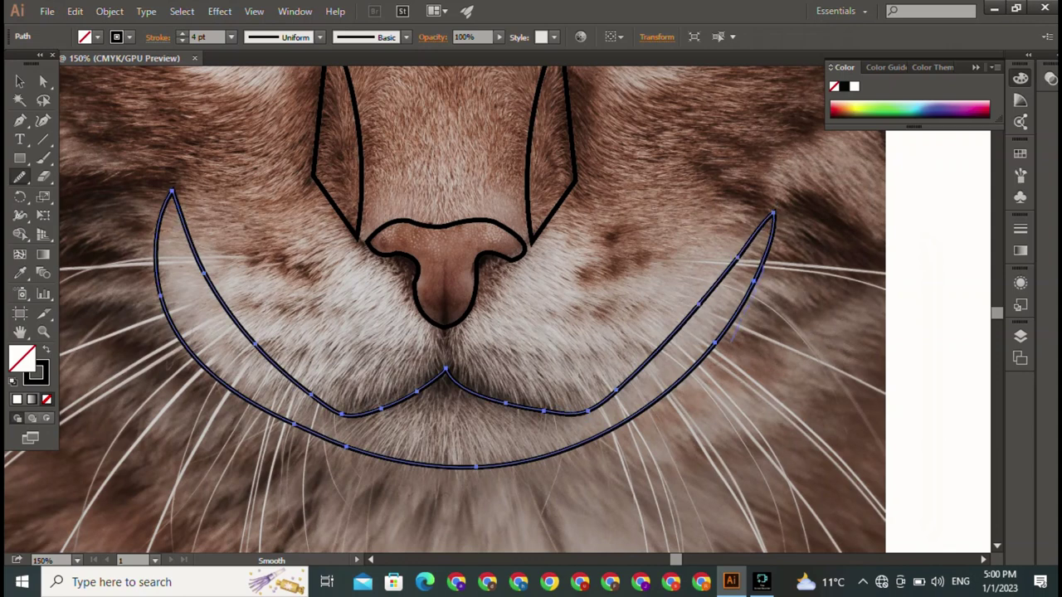
pyautogui.moveTo(734, 332); pyautogui.dragTo(771, 236)
pyautogui.moveTo(398, 462); pyautogui.dragTo(655, 401)
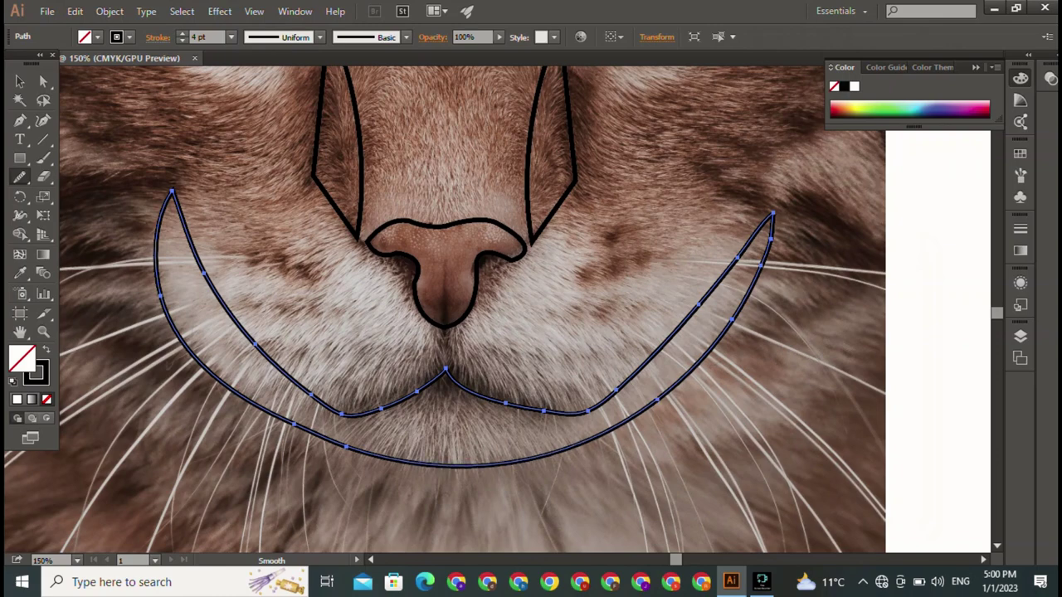
pyautogui.press('v')
pyautogui.hotkey('ctrl', 'shift', 'a')
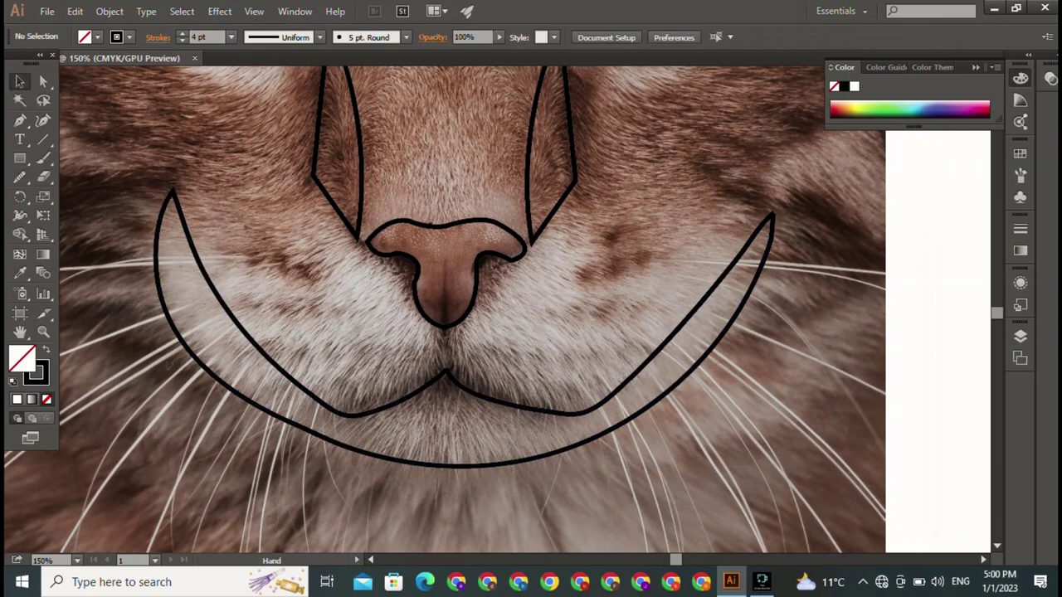
pyautogui.scroll(3, 444, 309)
# - Start the right cheek outline beside the nose, undoing a misplaced curved point
pyautogui.moveTo(497, 332)
pyautogui.mouseDown()
pyautogui.moveTo(435, 357)
pyautogui.moveTo(302, 332)
pyautogui.mouseUp()
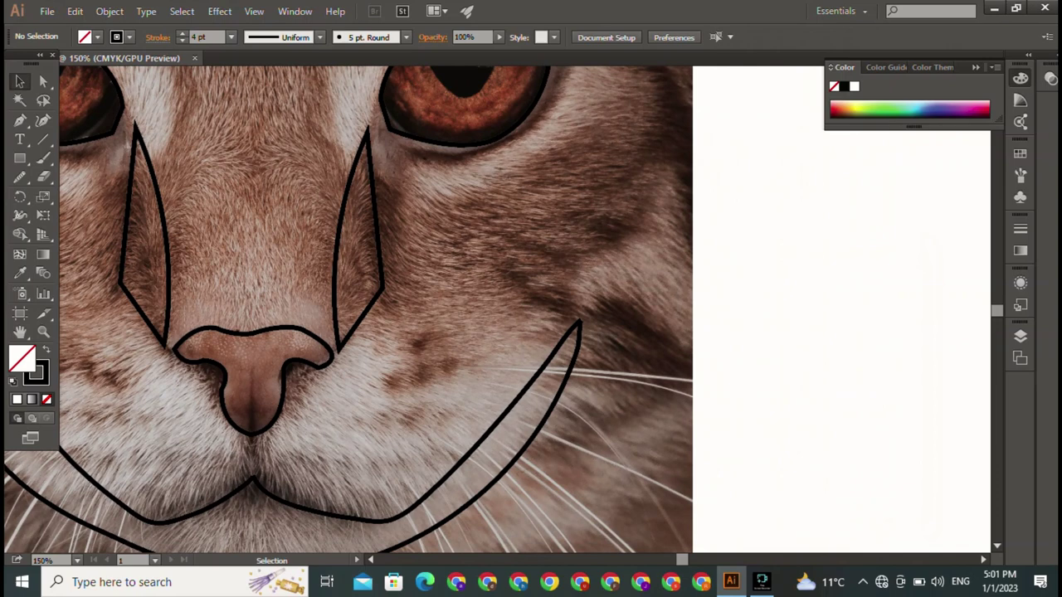
pyautogui.press('p')
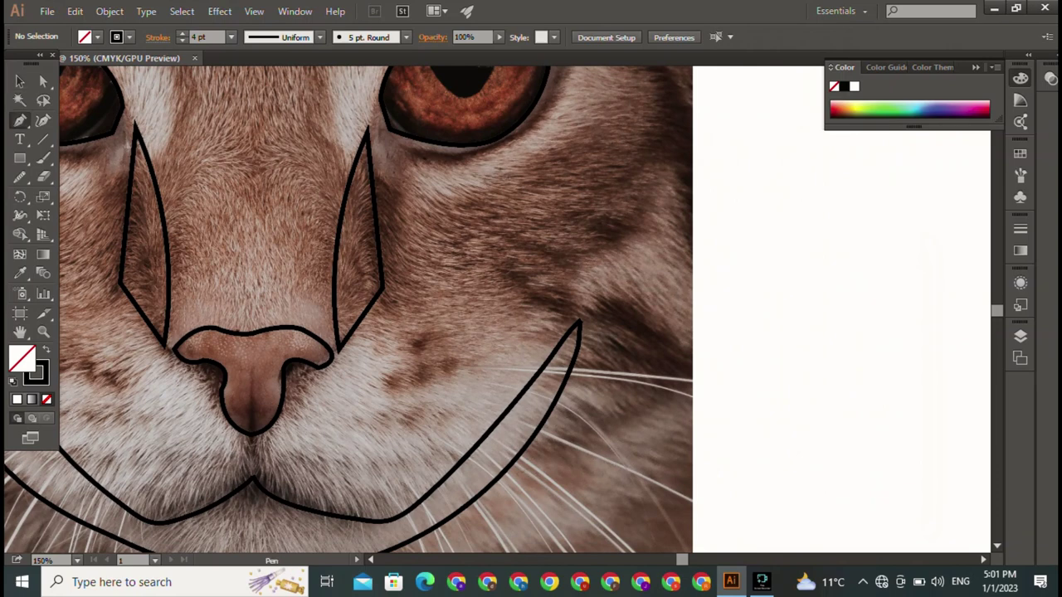
pyautogui.click(486, 271)
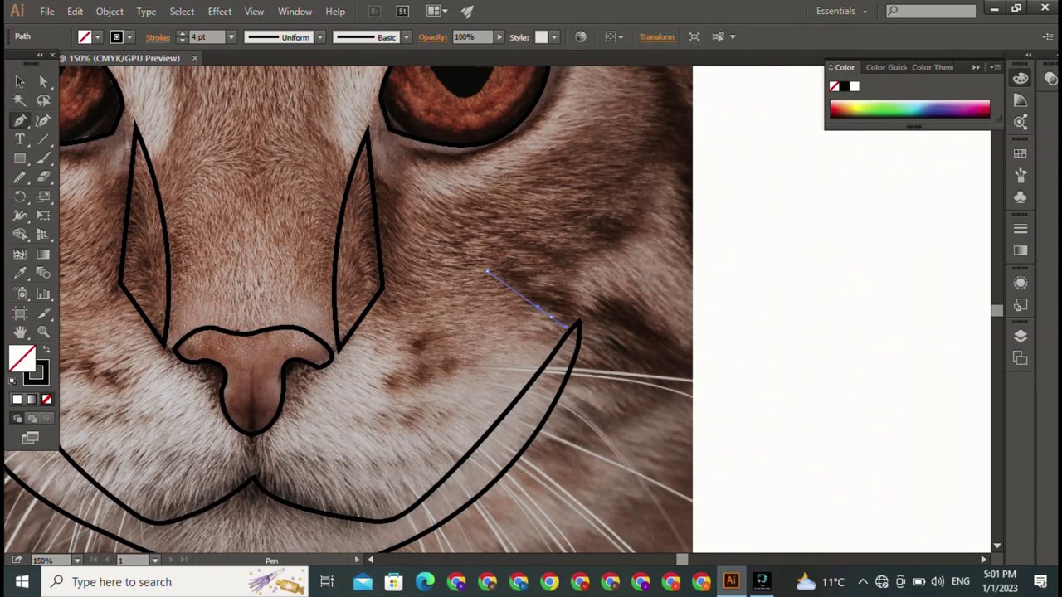
pyautogui.moveTo(579, 322); pyautogui.dragTo(610, 330)
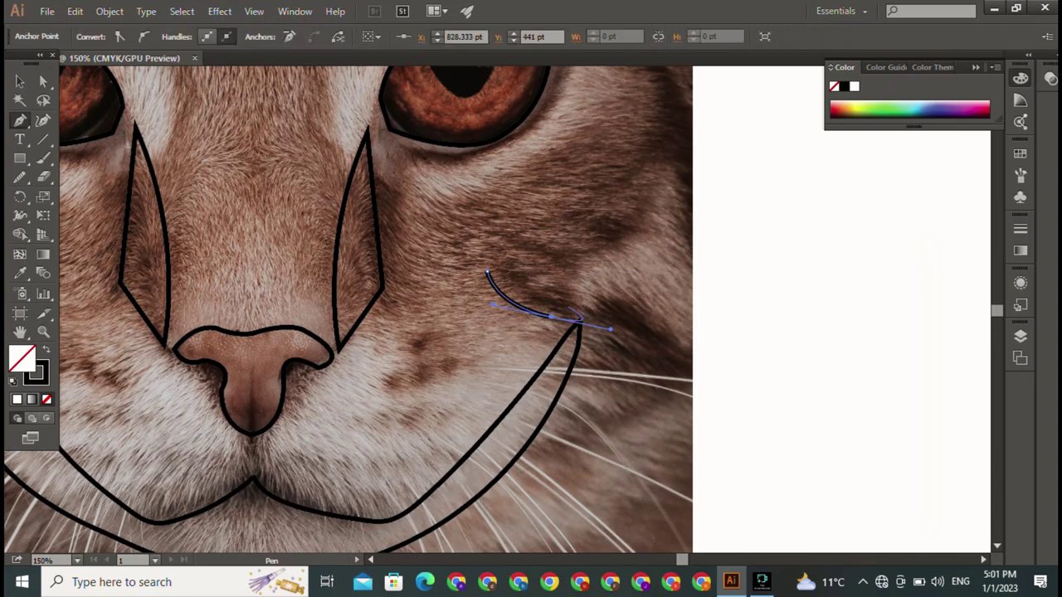
pyautogui.click(551, 316)
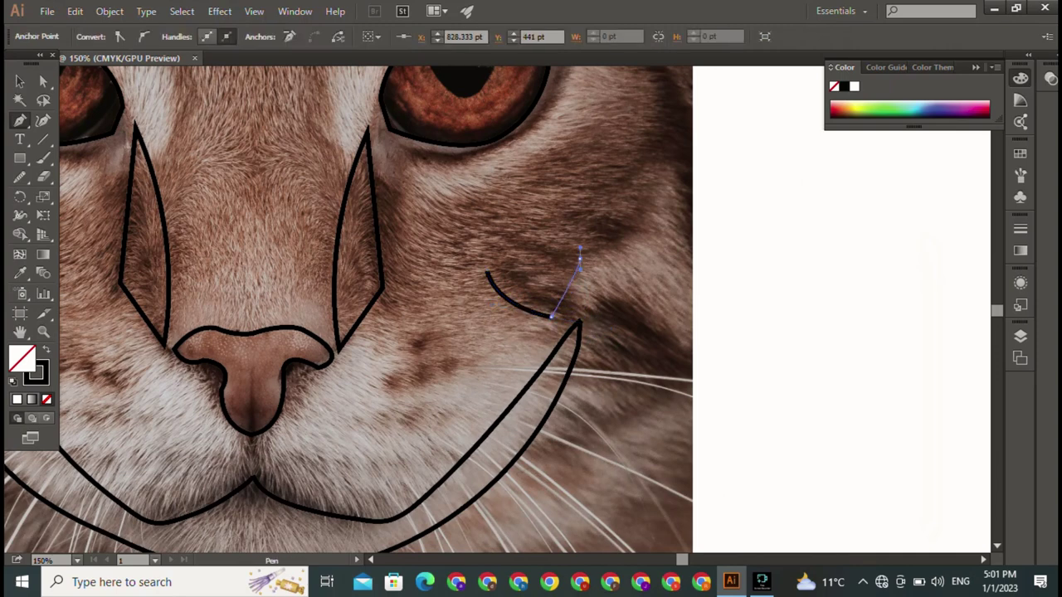
pyautogui.moveTo(579, 257); pyautogui.dragTo(558, 192)
pyautogui.hotkey('ctrl', 'z')
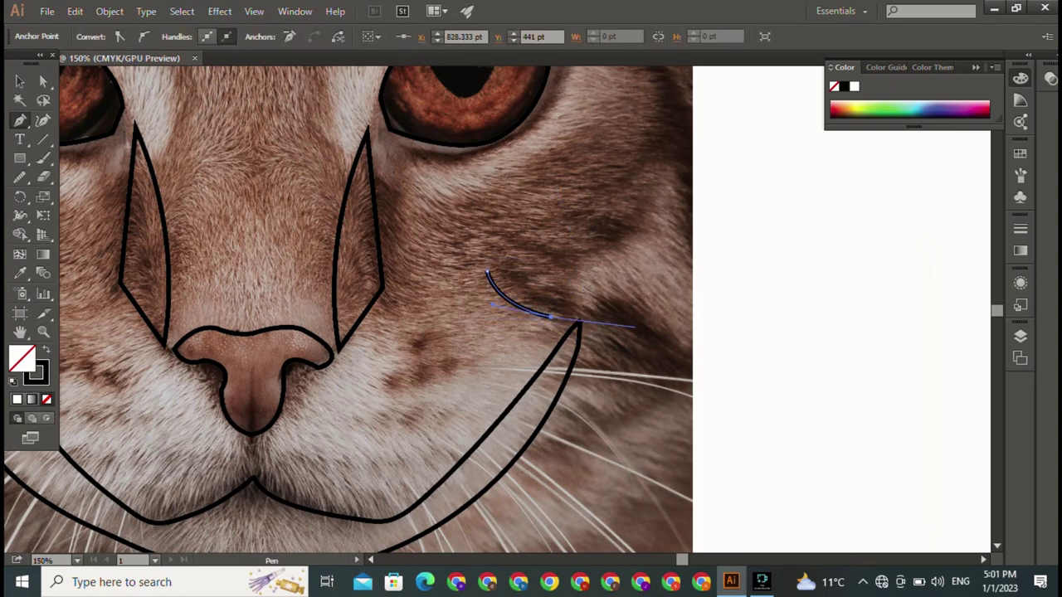
pyautogui.hotkey('ctrl', 'z')
# - Curve the outline down to the mouth tip, out to the cheek edge and up under the eye
pyautogui.moveTo(539, 450); pyautogui.dragTo(568, 481)
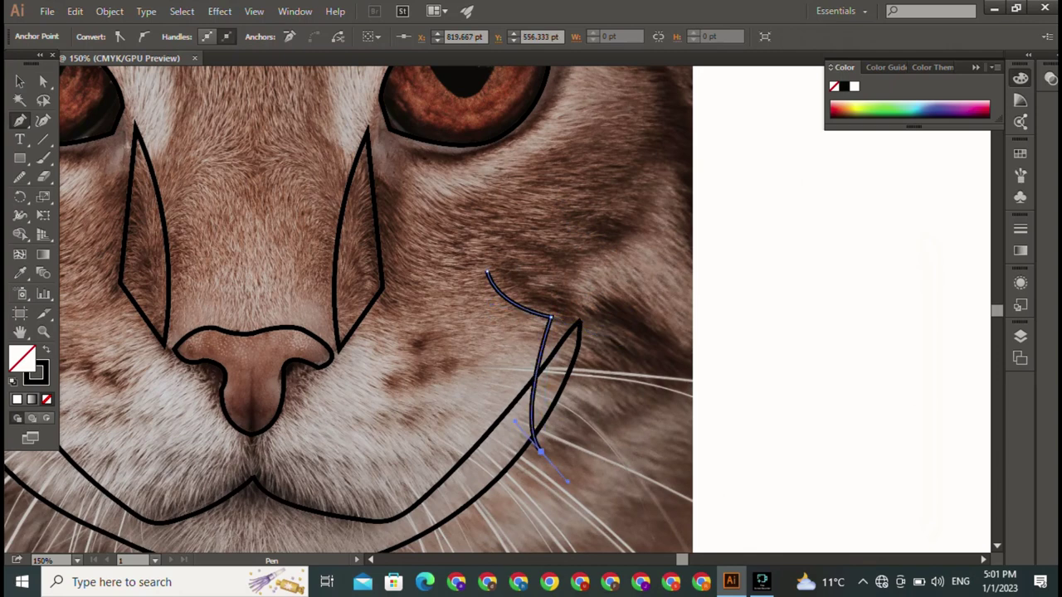
pyautogui.moveTo(687, 392)
pyautogui.mouseDown()
pyautogui.moveTo(701, 461)
pyautogui.moveTo(794, 317)
pyautogui.mouseUp()
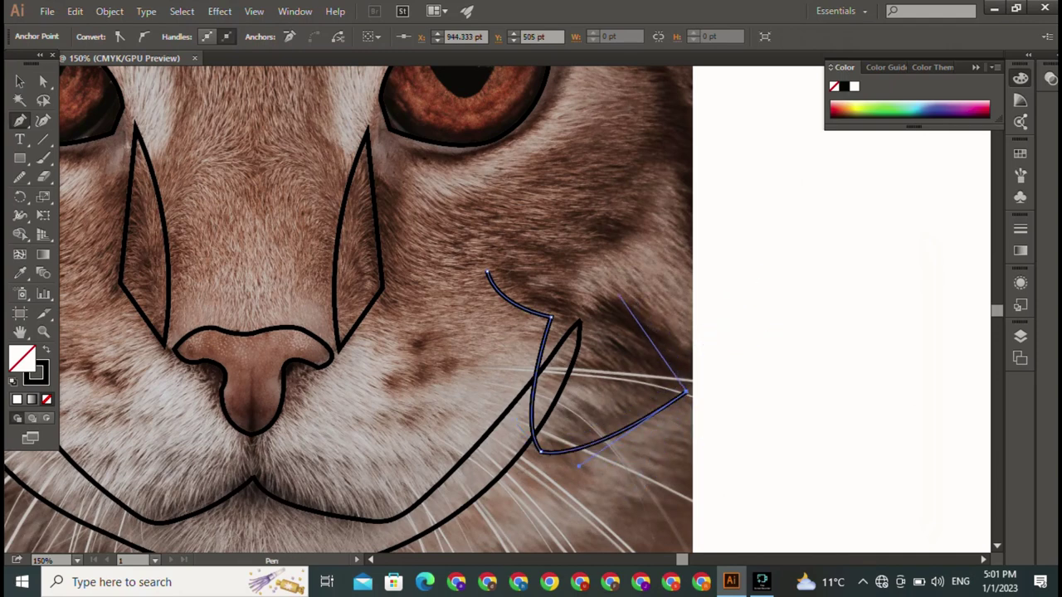
pyautogui.moveTo(616, 294)
pyautogui.mouseDown()
pyautogui.moveTo(540, 247)
pyautogui.moveTo(545, 287)
pyautogui.moveTo(578, 278)
pyautogui.moveTo(655, 145)
pyautogui.moveTo(663, 162)
pyautogui.moveTo(664, 141)
pyautogui.mouseUp()
pyautogui.moveTo(635, 80); pyautogui.dragTo(713, 33)
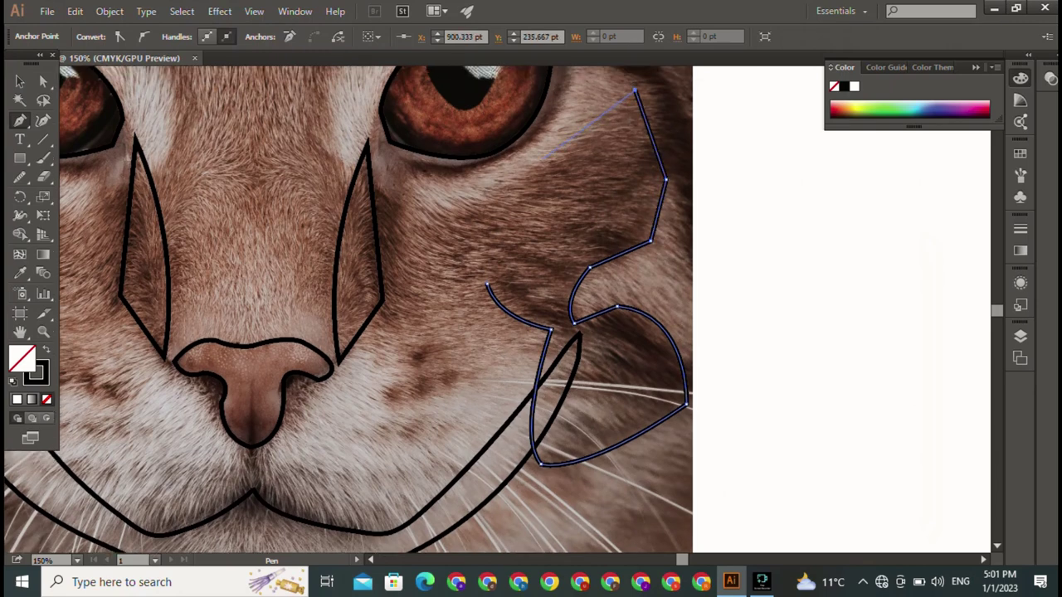
pyautogui.click(519, 175)
pyautogui.moveTo(386, 194); pyautogui.dragTo(460, 238)
# - Add corner points beside the nose and close the right cheek shape on its start point
pyautogui.click(385, 193)
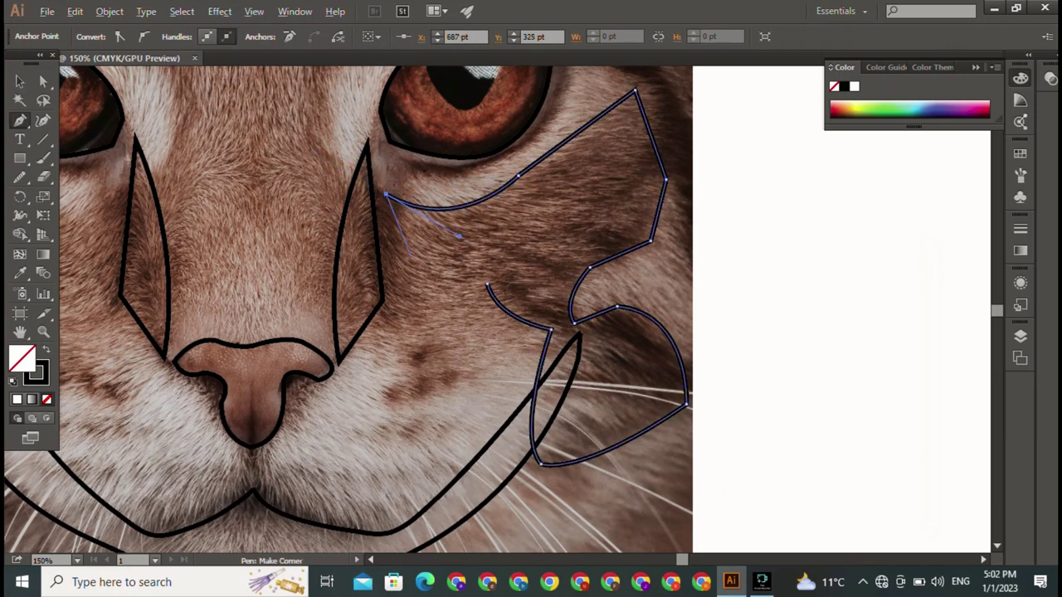
pyautogui.click(388, 321)
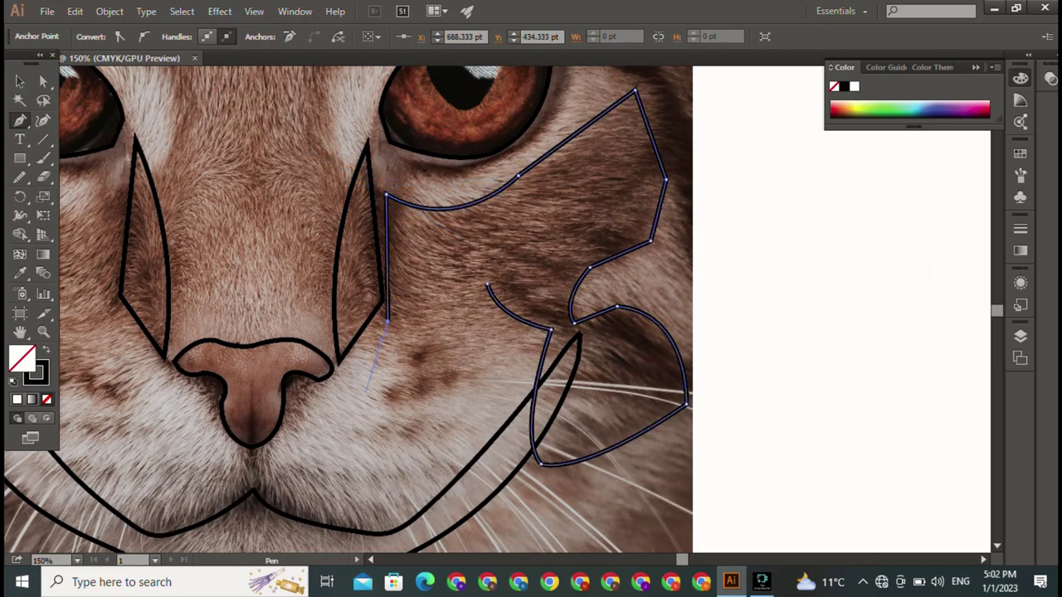
pyautogui.click(365, 392)
pyautogui.click(497, 376)
pyautogui.click(488, 286)
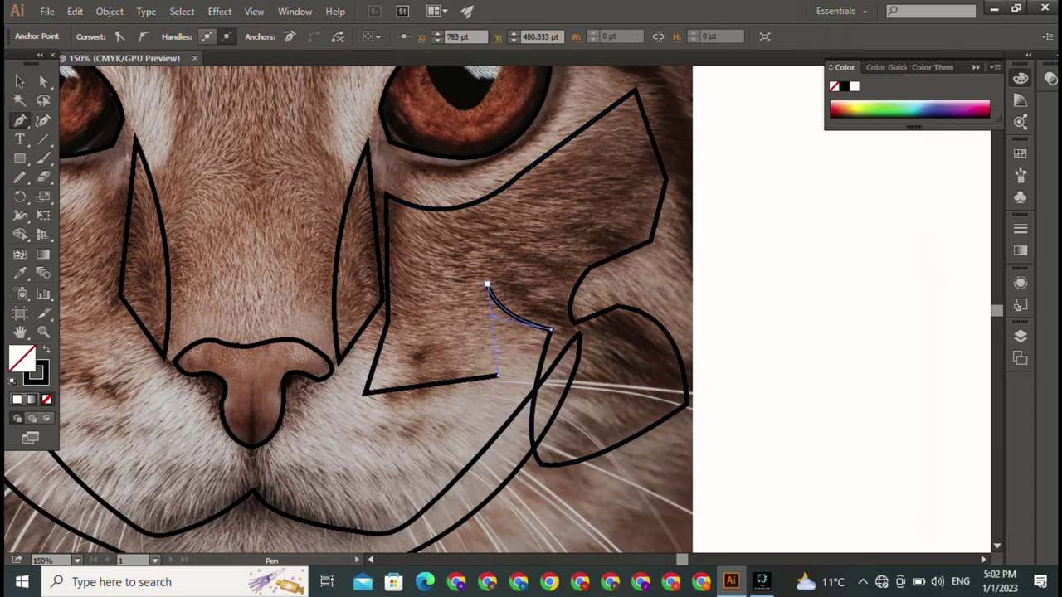
pyautogui.moveTo(488, 286); pyautogui.dragTo(691, 325)
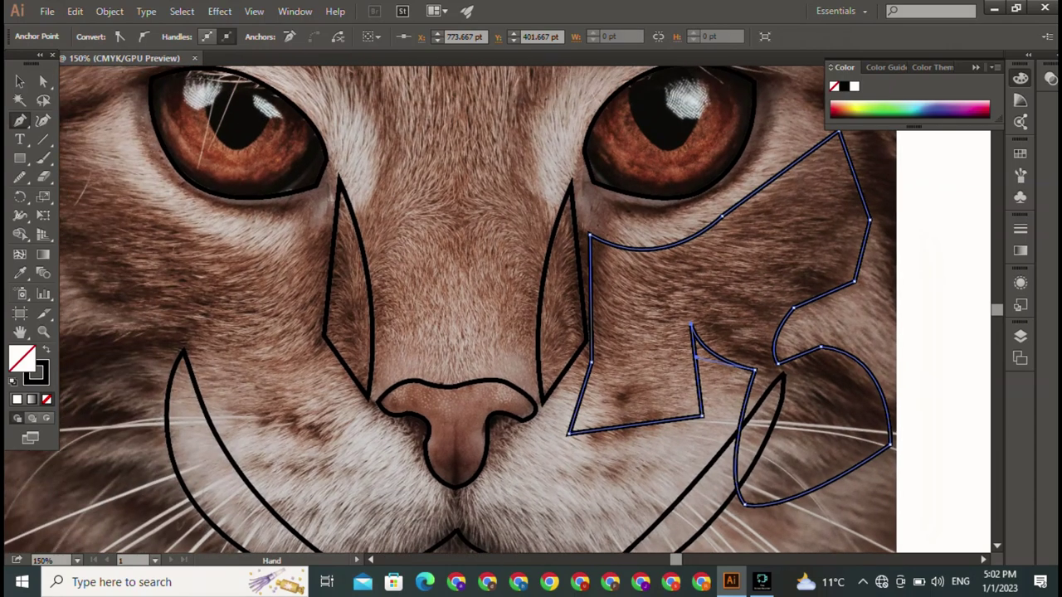
pyautogui.moveTo(415, 315); pyautogui.dragTo(659, 307)
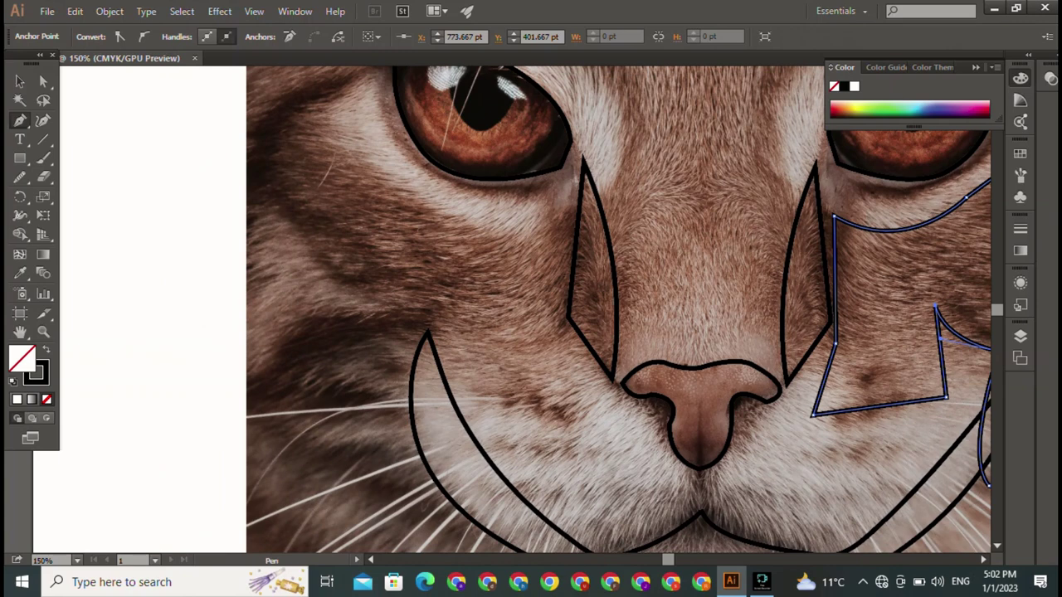
pyautogui.click(274, 122)
# - Trace a closed outline around the left cheek fur, from under the eye to beside the nose
pyautogui.click(274, 205)
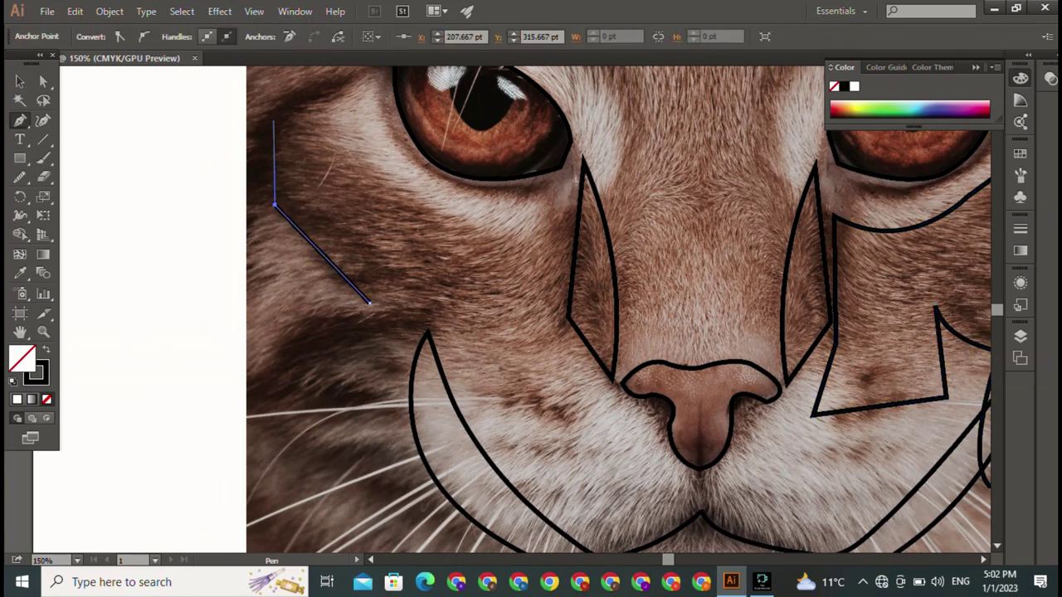
pyautogui.click(348, 83)
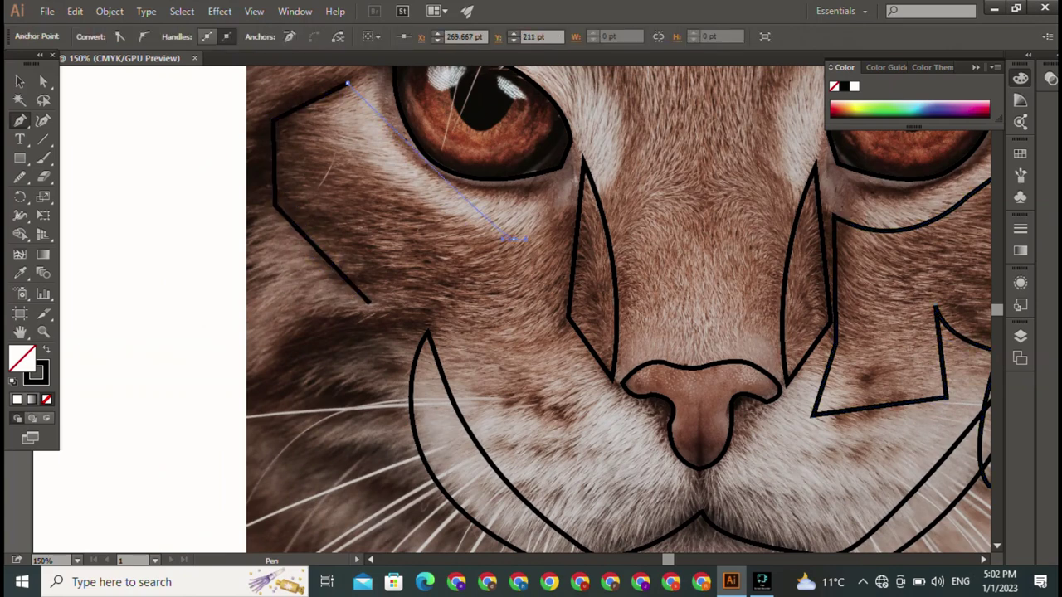
pyautogui.moveTo(512, 239); pyautogui.dragTo(680, 283)
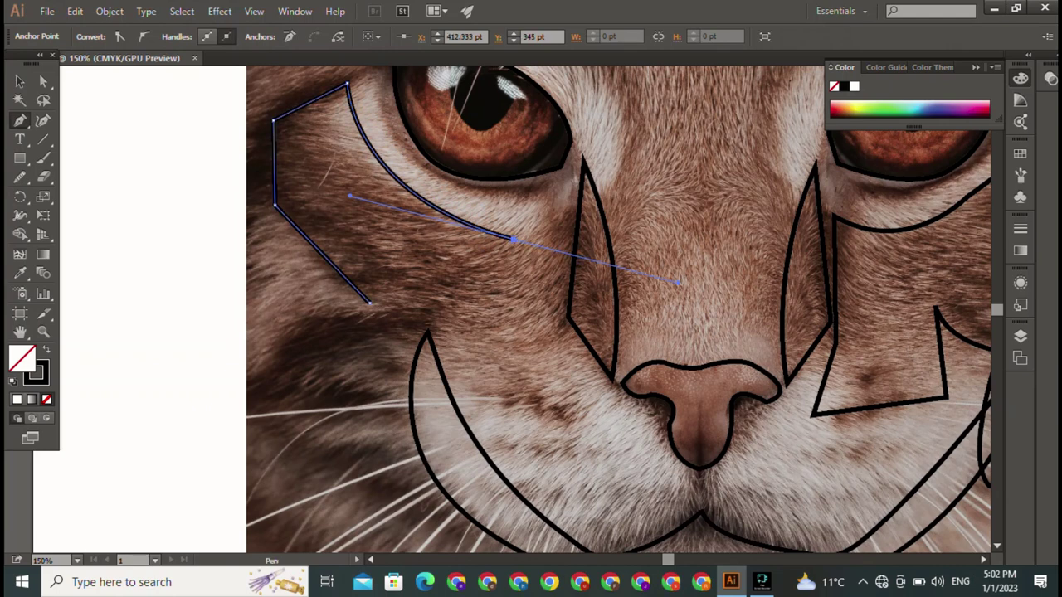
pyautogui.click(563, 338)
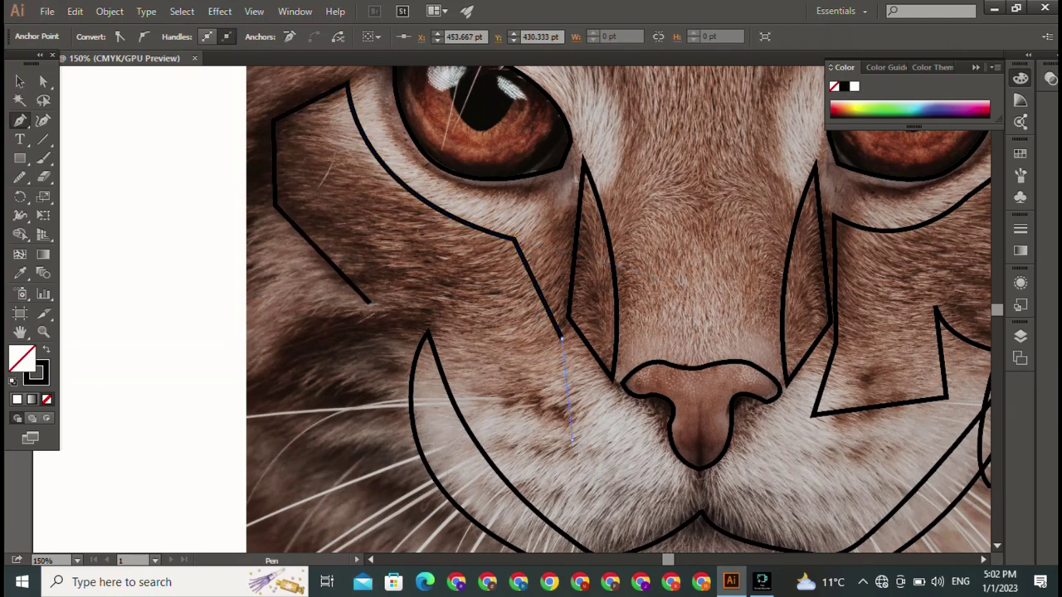
pyautogui.click(572, 440)
pyautogui.click(370, 340)
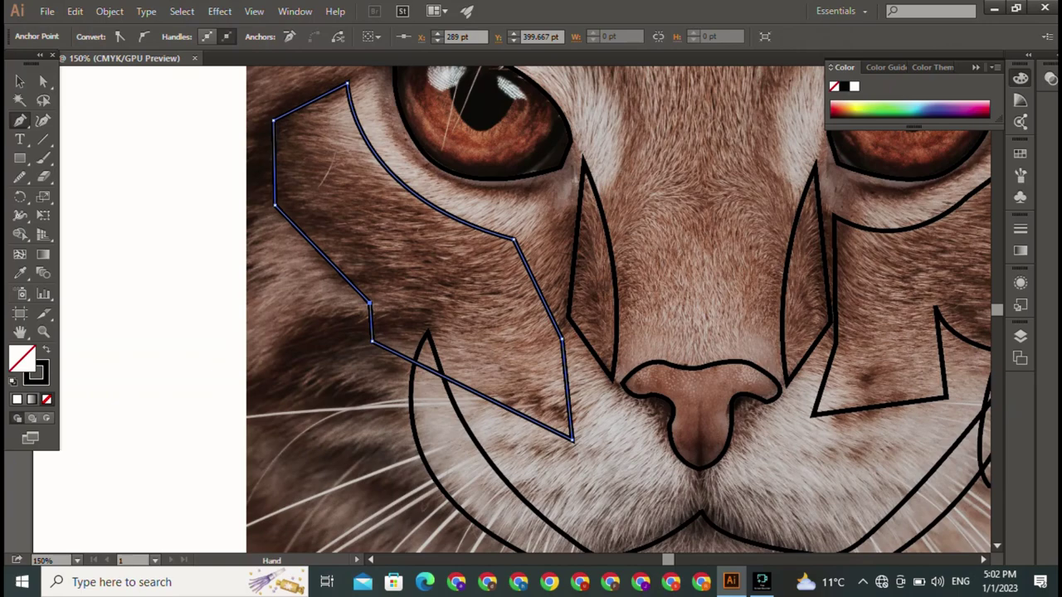
# - Pan down to the lower face and begin a new path at the nose tip
pyautogui.moveTo(618, 331); pyautogui.dragTo(634, 187)
pyautogui.moveTo(630, 249)
pyautogui.mouseDown()
pyautogui.moveTo(522, 295)
pyautogui.moveTo(458, 422)
pyautogui.moveTo(469, 492)
pyautogui.moveTo(467, 313)
pyautogui.mouseUp()
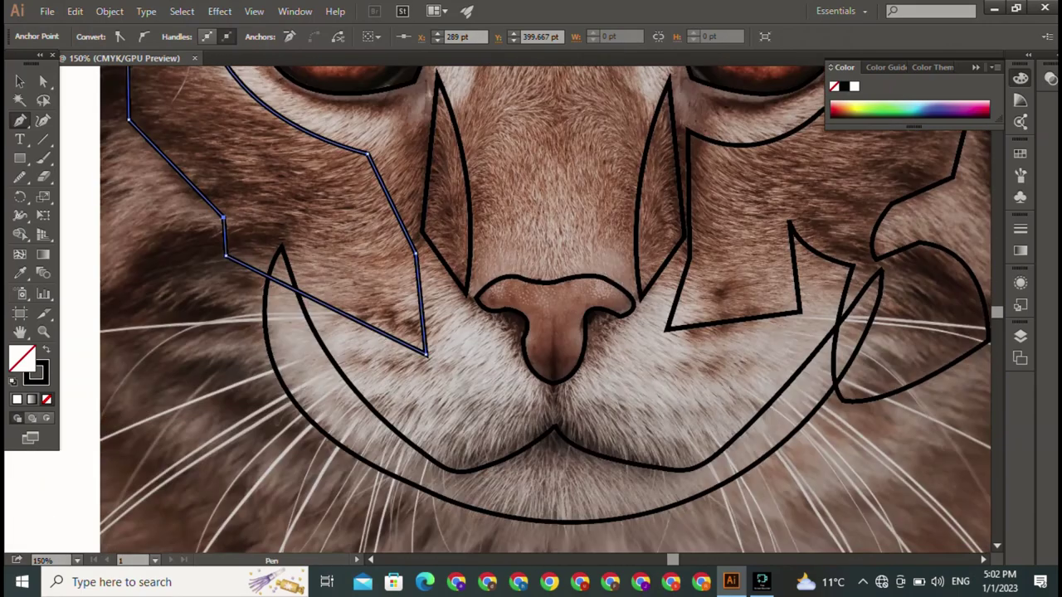
pyautogui.moveTo(554, 313); pyautogui.dragTo(554, 382)
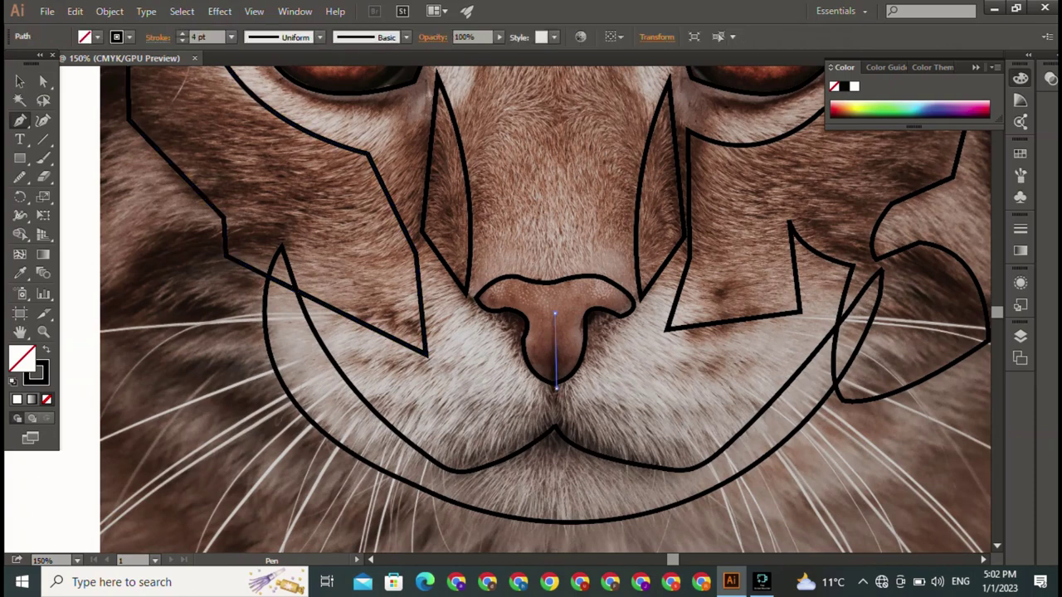
pyautogui.click(555, 389)
# - Outline the first forehead stripe as a curved teardrop shape
pyautogui.moveTo(554, 365); pyautogui.dragTo(547, 554)
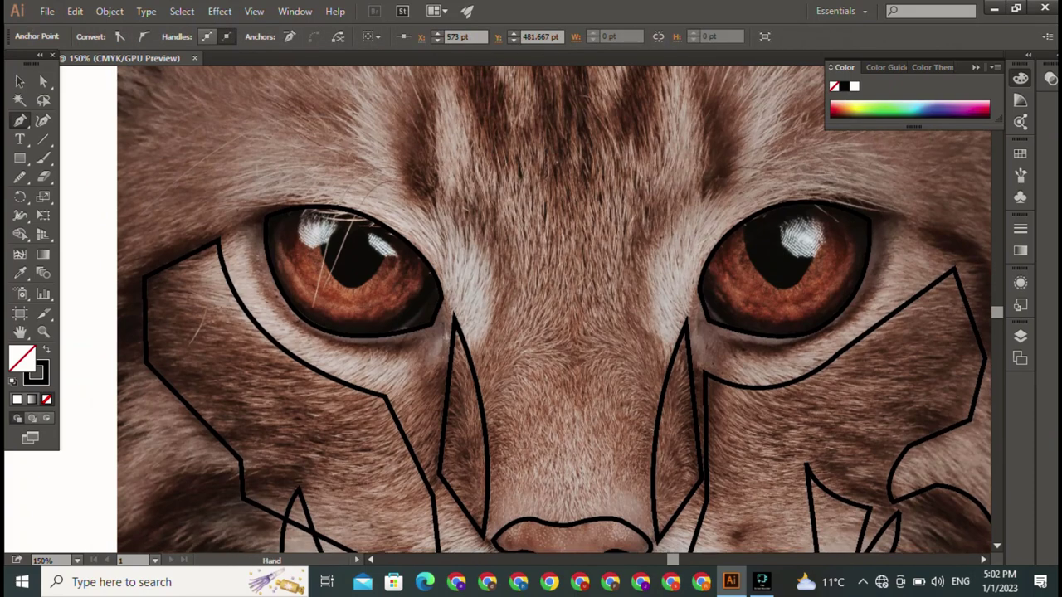
pyautogui.moveTo(547, 249); pyautogui.dragTo(547, 331)
pyautogui.moveTo(547, 207); pyautogui.dragTo(548, 332)
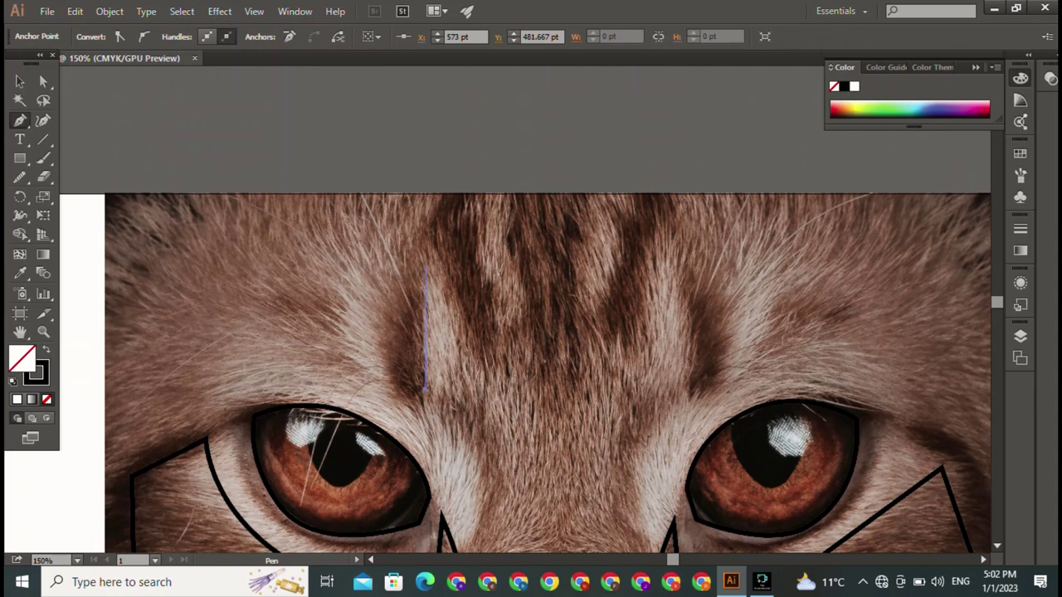
pyautogui.click(428, 228)
pyautogui.moveTo(423, 389)
pyautogui.mouseDown()
pyautogui.moveTo(464, 439)
pyautogui.moveTo(486, 358)
pyautogui.mouseUp()
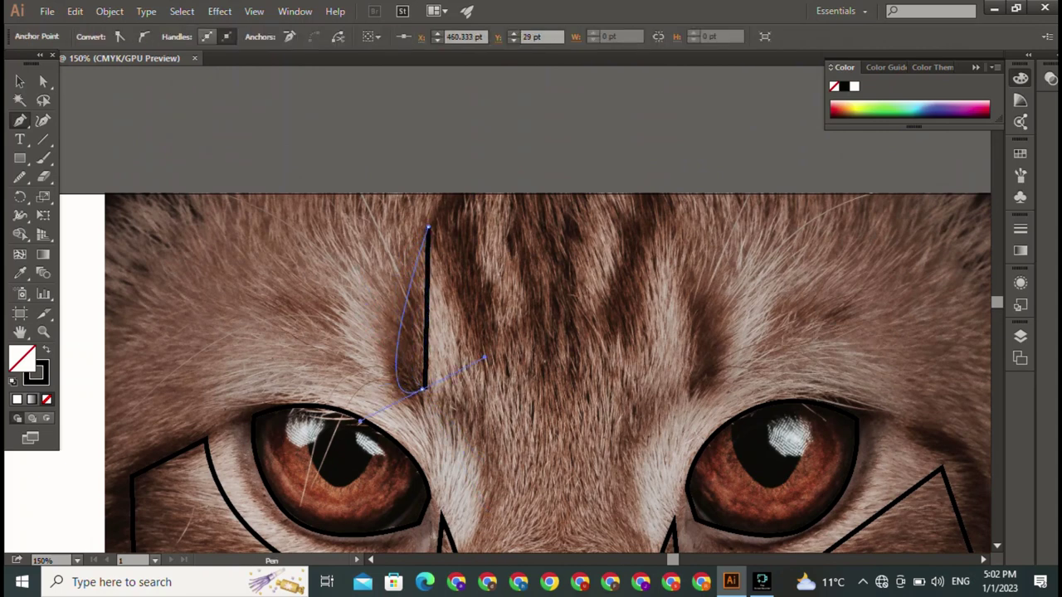
pyautogui.moveTo(485, 358); pyautogui.dragTo(504, 365)
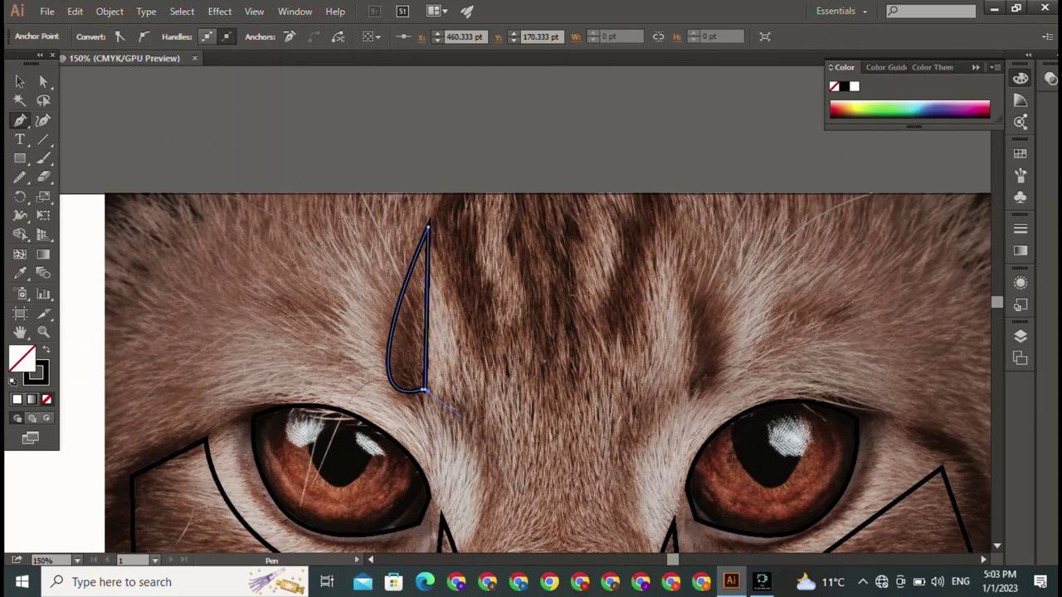
pyautogui.moveTo(425, 389); pyautogui.dragTo(340, 412)
pyautogui.click(424, 389)
# - Outline the stripe above the right eye as a closed leaf shape
pyautogui.click(680, 280)
pyautogui.click(703, 239)
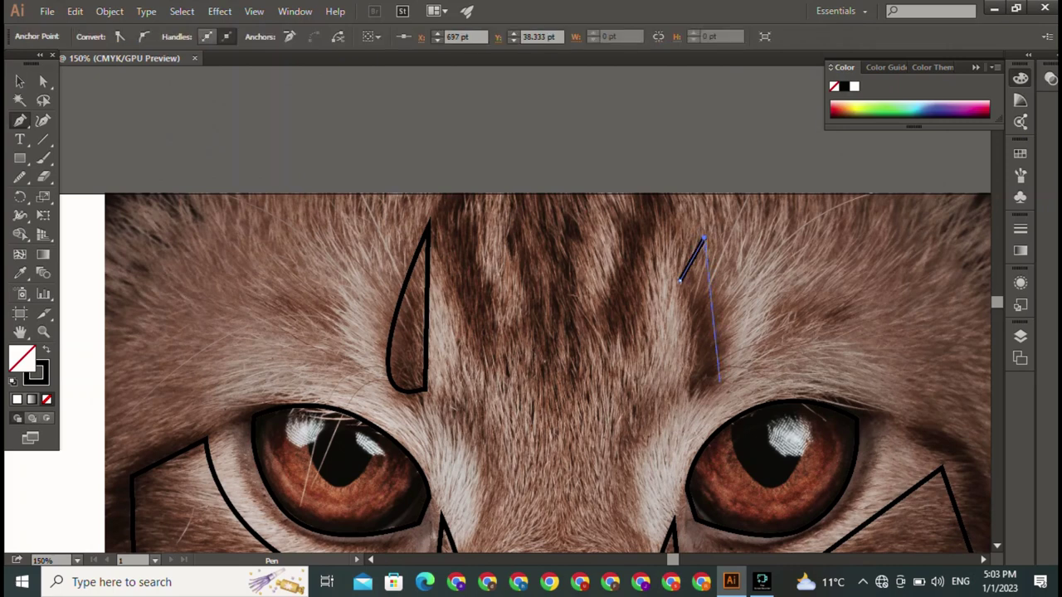
pyautogui.moveTo(698, 391); pyautogui.dragTo(634, 450)
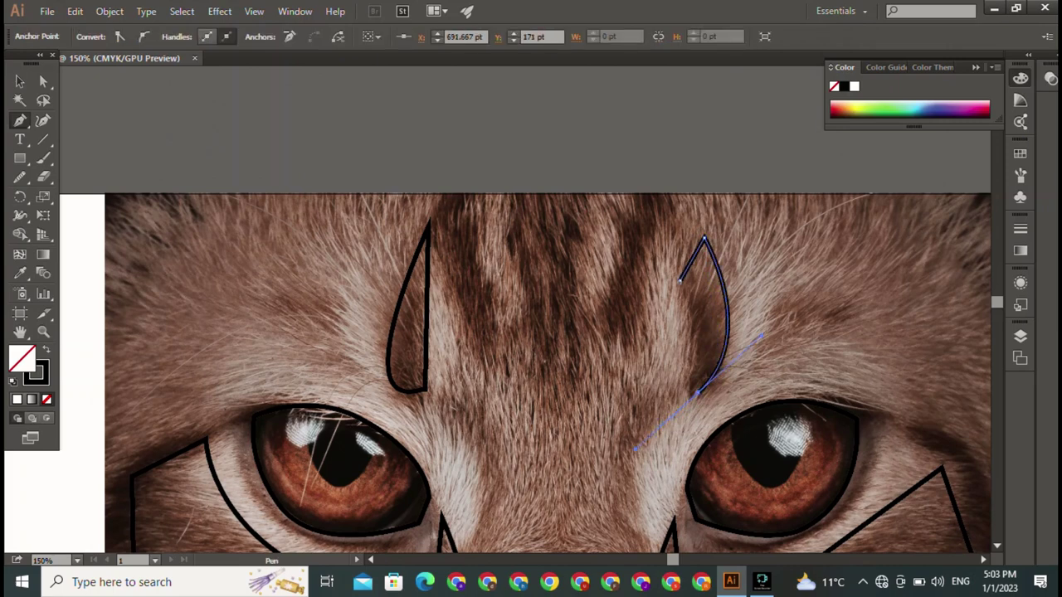
pyautogui.click(699, 392)
pyautogui.click(680, 281)
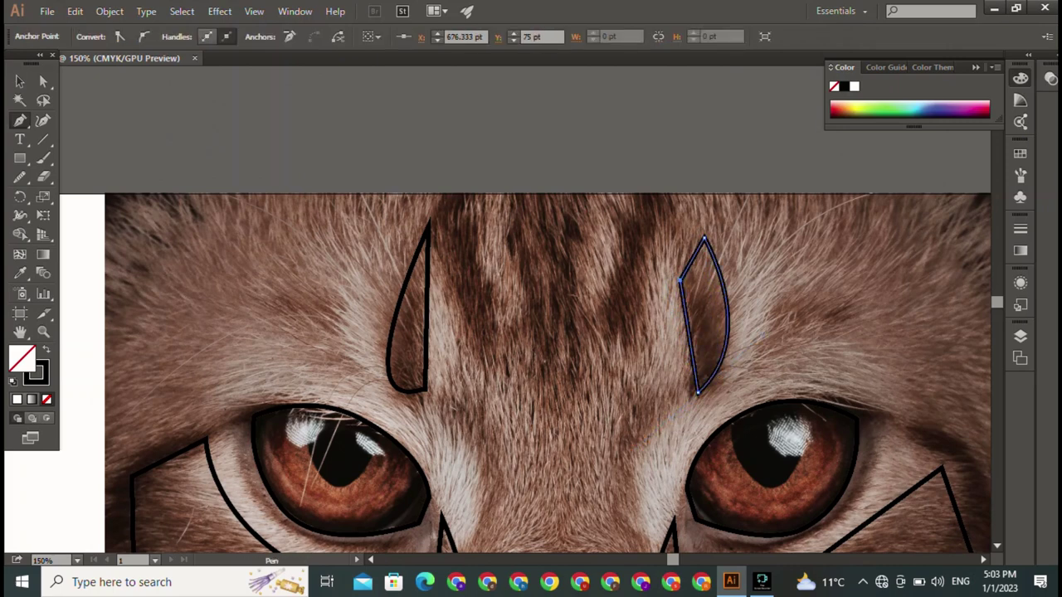
# - Outline the next forehead stripe as a quadrilateral with a curved closing edge
pyautogui.click(606, 358)
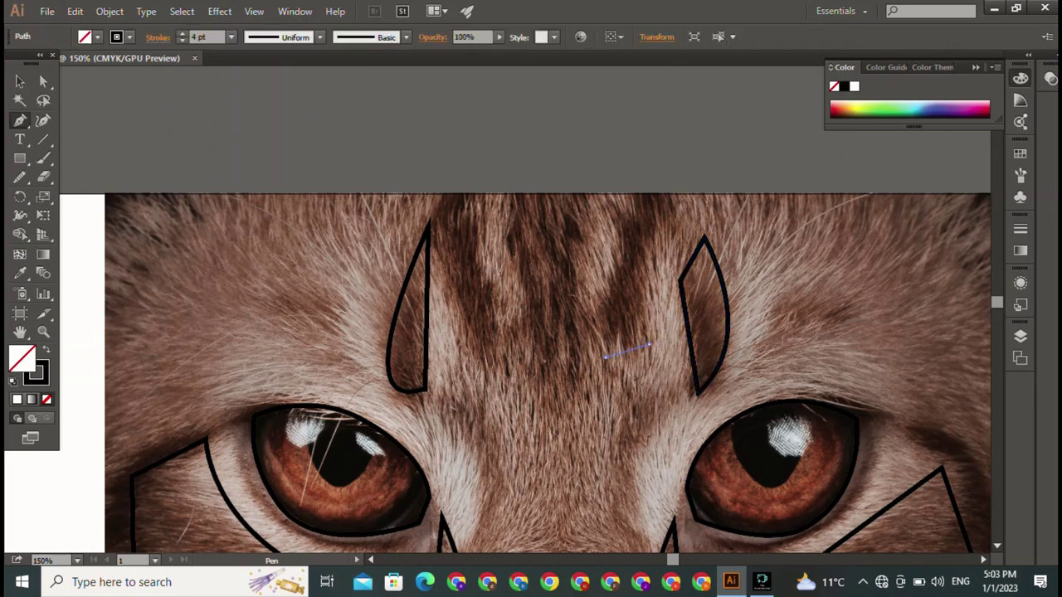
pyautogui.click(650, 345)
pyautogui.click(678, 200)
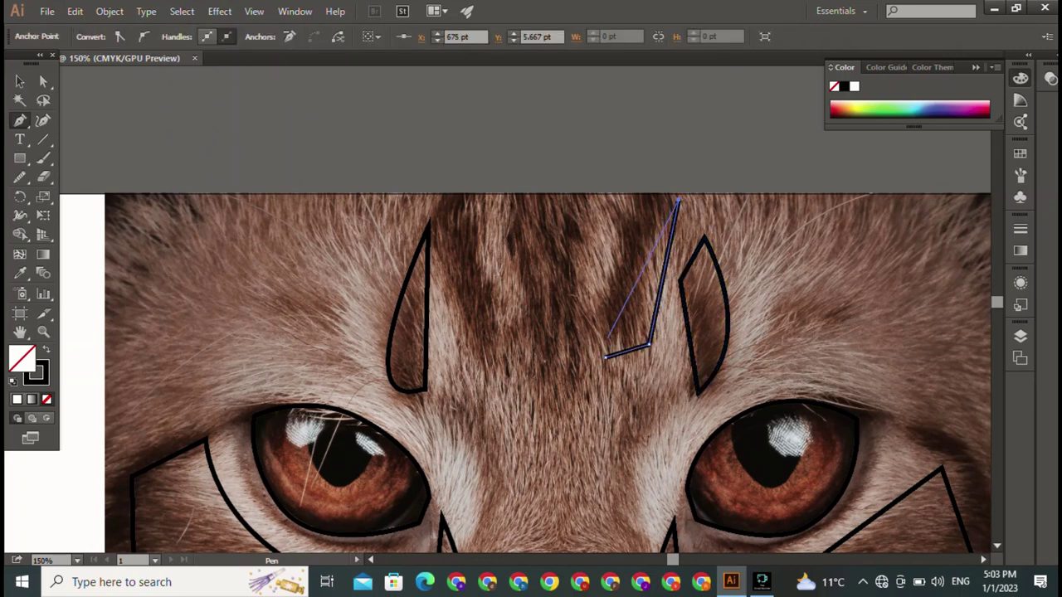
pyautogui.moveTo(606, 358)
pyautogui.mouseDown()
pyautogui.moveTo(580, 464)
pyautogui.moveTo(597, 497)
pyautogui.mouseUp()
pyautogui.moveTo(614, 266)
pyautogui.mouseDown()
pyautogui.moveTo(618, 239)
pyautogui.moveTo(599, 324)
pyautogui.moveTo(606, 359)
pyautogui.mouseUp()
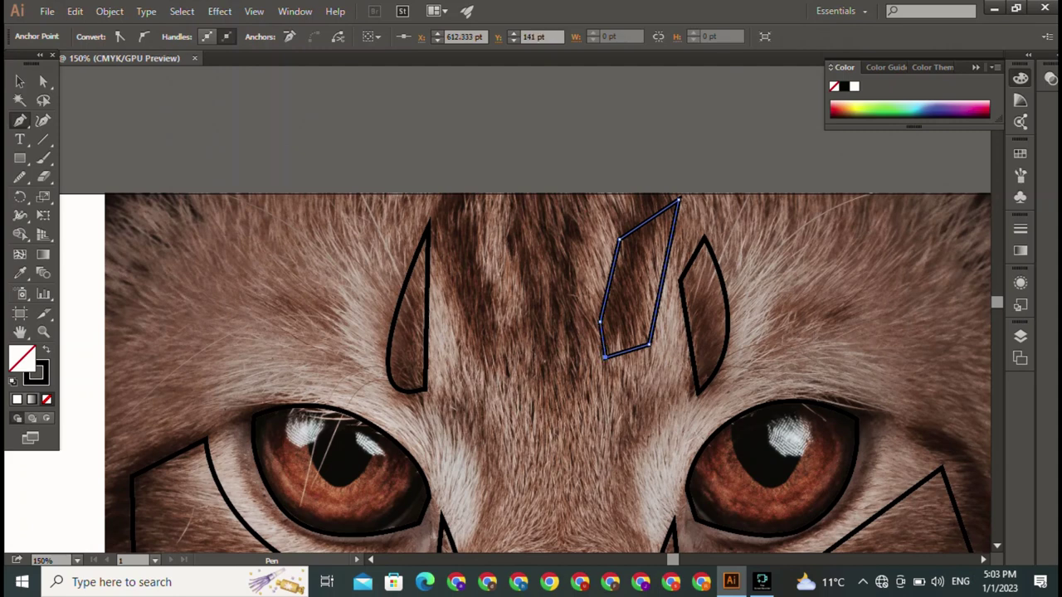
# - Outline the dark central stripe as a narrow closed triangle
pyautogui.click(493, 361)
pyautogui.click(492, 203)
pyautogui.click(445, 222)
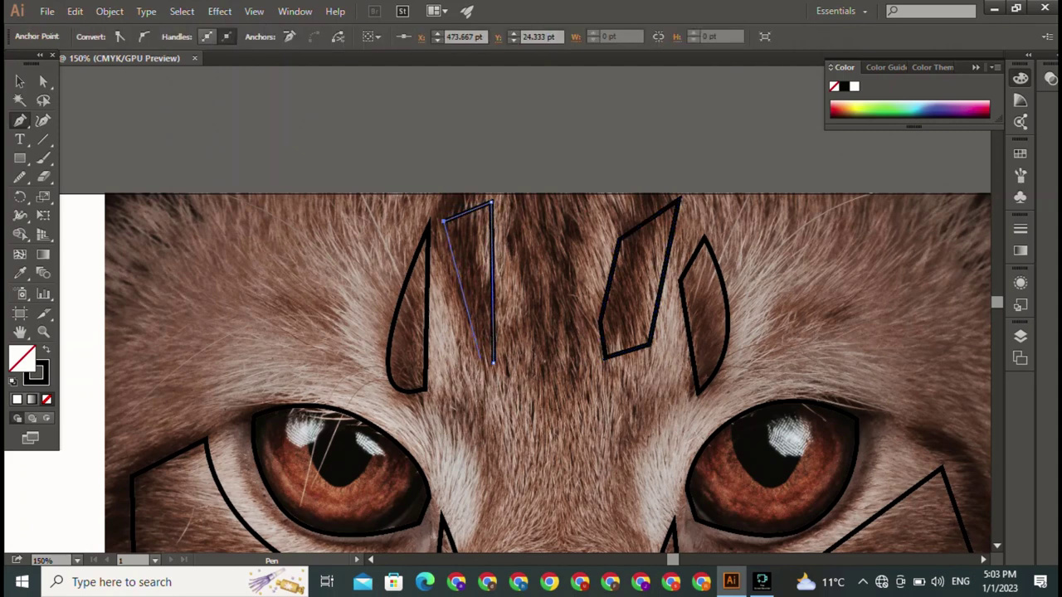
pyautogui.click(492, 361)
pyautogui.moveTo(493, 362)
pyautogui.mouseDown()
pyautogui.moveTo(441, 170)
pyautogui.moveTo(480, 378)
pyautogui.mouseUp()
# - Trace the W-shaped zigzag stripe in the middle of the forehead
pyautogui.click(493, 240)
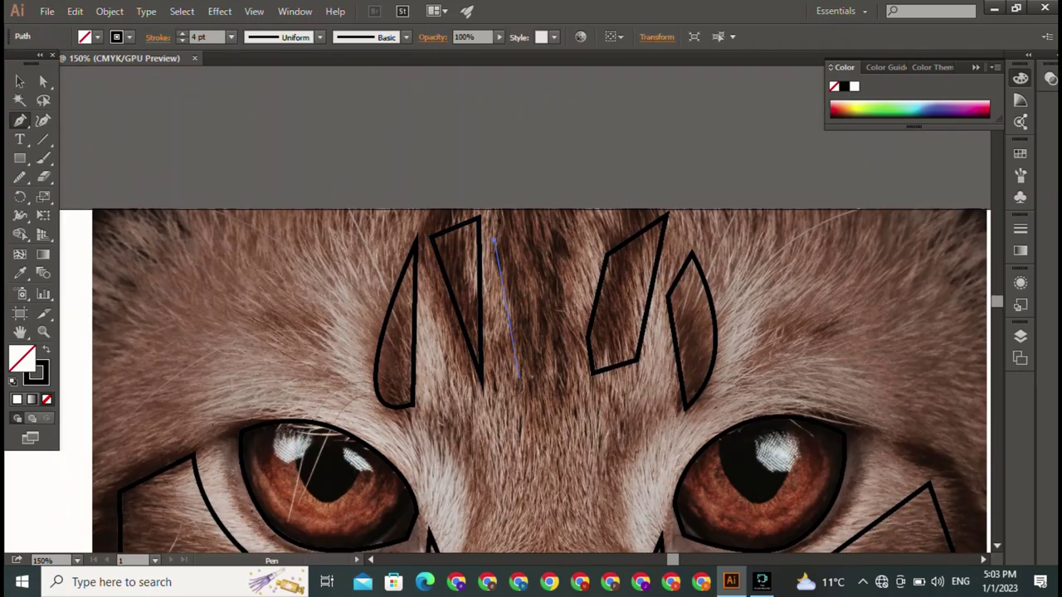
pyautogui.click(518, 378)
pyautogui.click(539, 318)
pyautogui.click(557, 392)
pyautogui.click(570, 221)
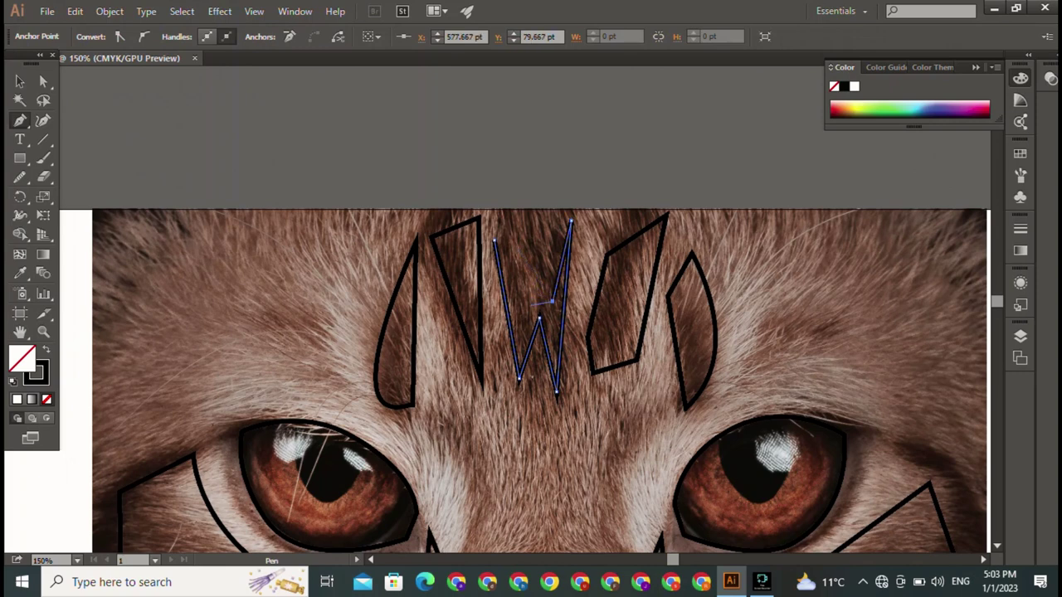
pyautogui.click(552, 300)
pyautogui.click(537, 285)
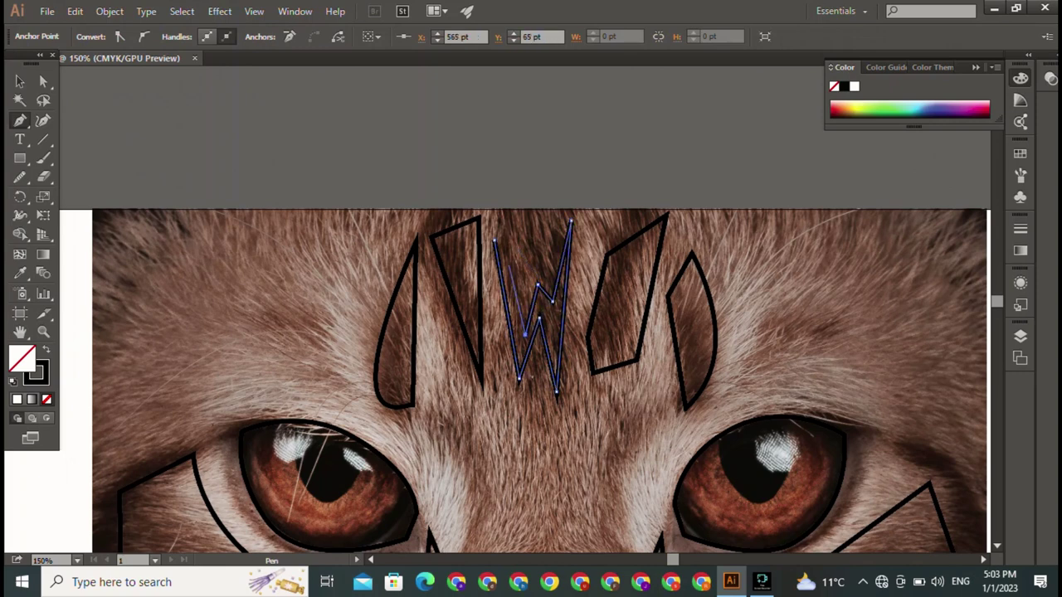
pyautogui.click(524, 335)
pyautogui.moveTo(530, 331); pyautogui.dragTo(320, 257)
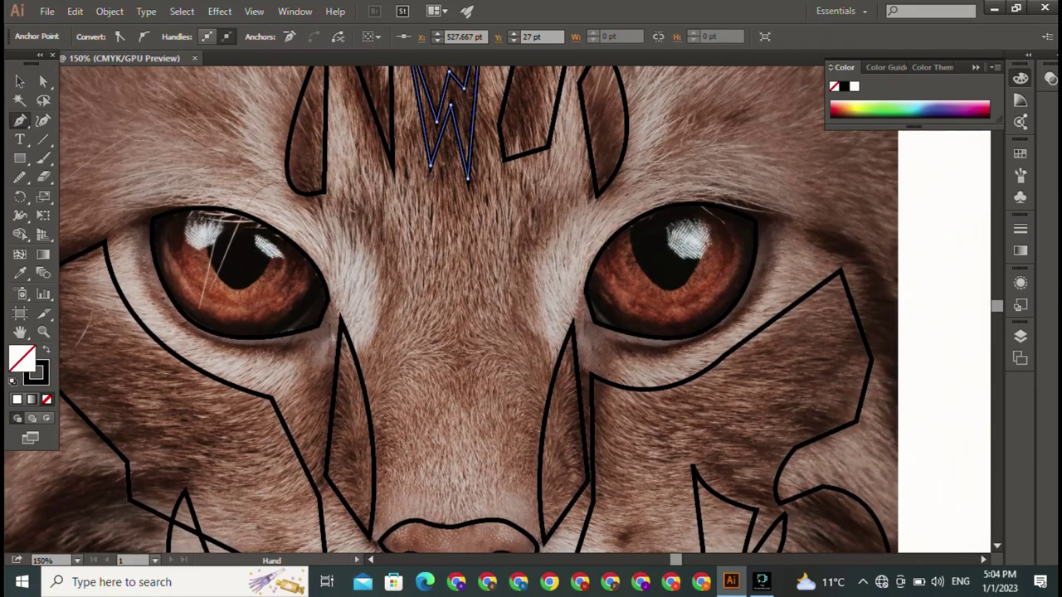
# - Finish the W path and trace a closed curved leaf-shaped outline around the right eye
pyautogui.press('Escape')
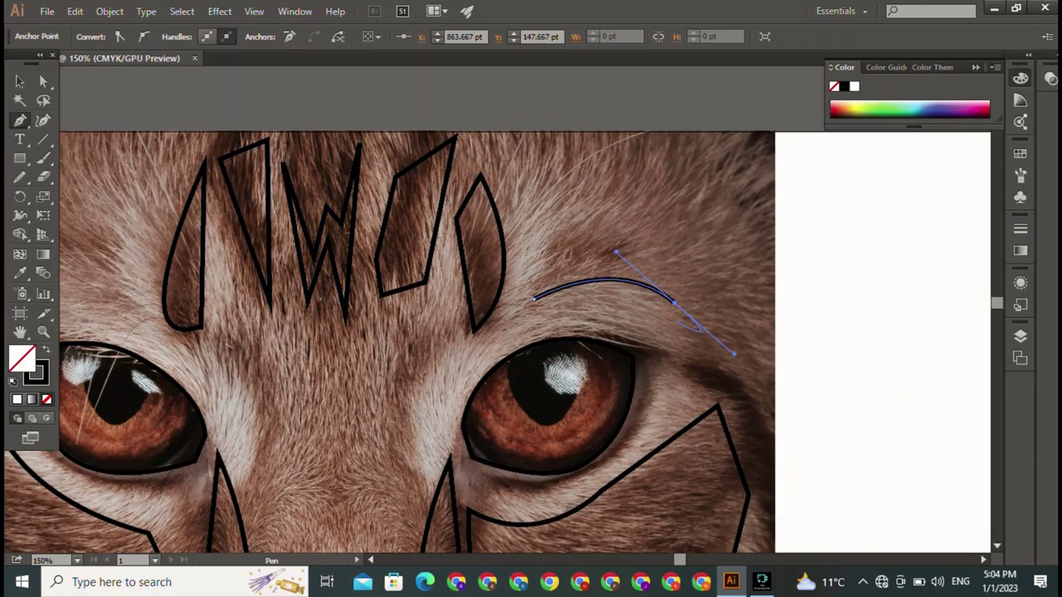
pyautogui.moveTo(712, 333); pyautogui.dragTo(678, 383)
pyautogui.moveTo(639, 448)
pyautogui.mouseDown()
pyautogui.moveTo(527, 456)
pyautogui.moveTo(468, 424)
pyautogui.moveTo(510, 417)
pyautogui.mouseUp()
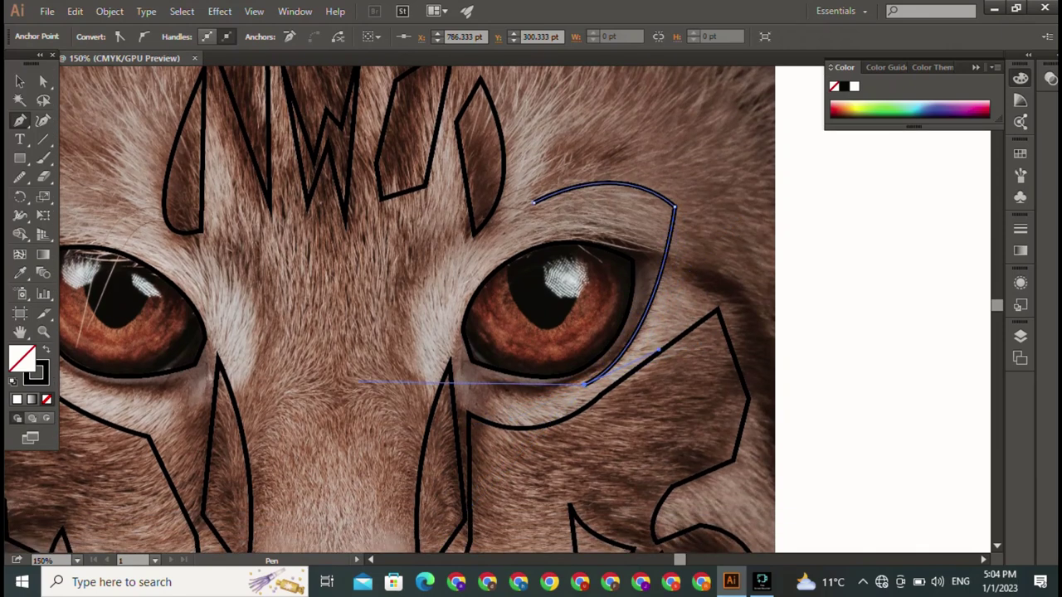
pyautogui.moveTo(357, 381); pyautogui.dragTo(189, 299)
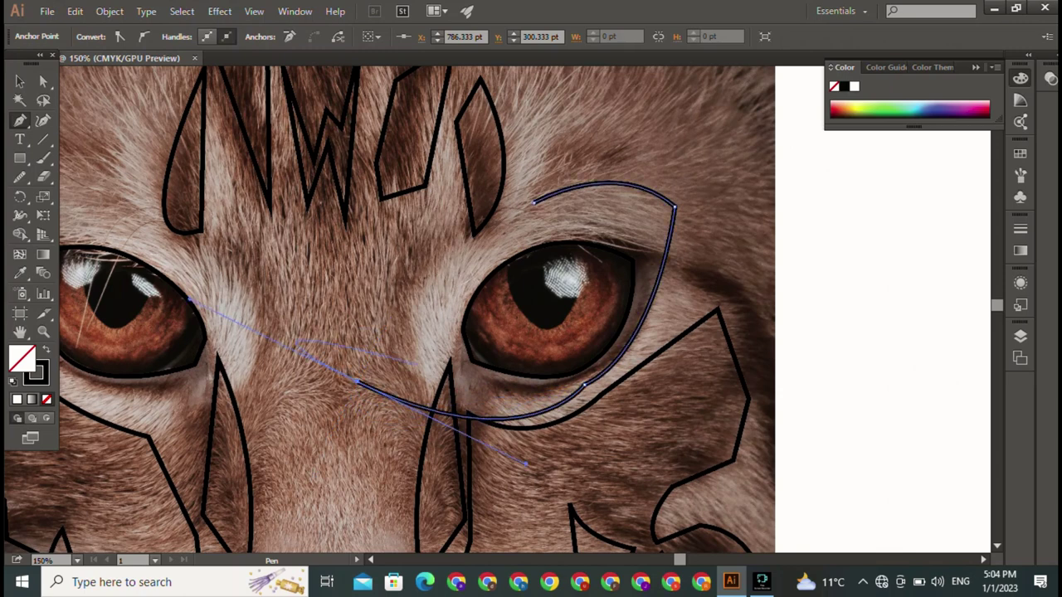
pyautogui.click(356, 382)
pyautogui.hotkey('ctrl', 'shift', 'a')
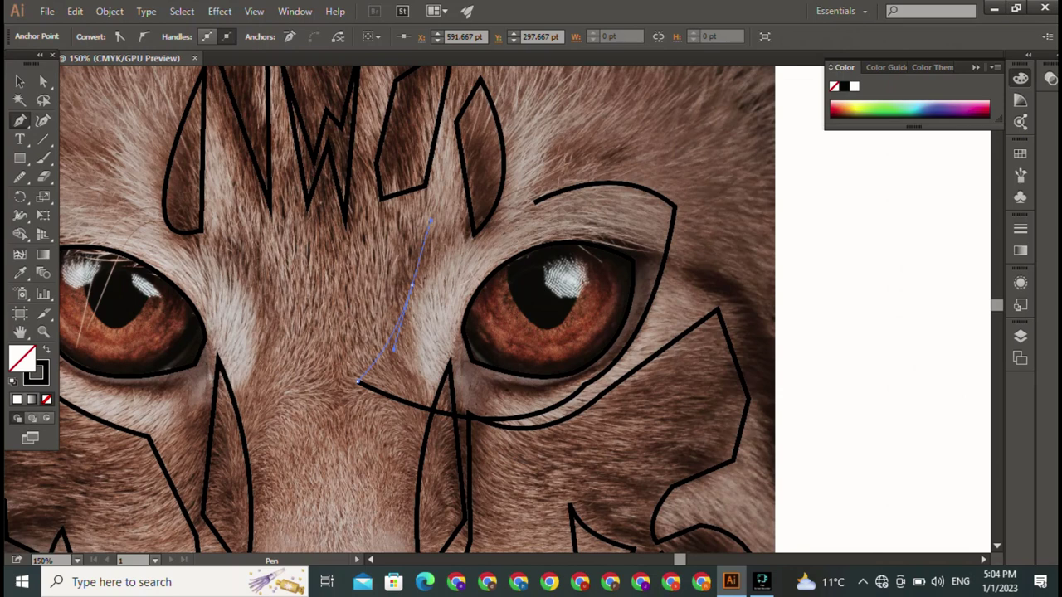
pyautogui.moveTo(431, 220); pyautogui.dragTo(522, 192)
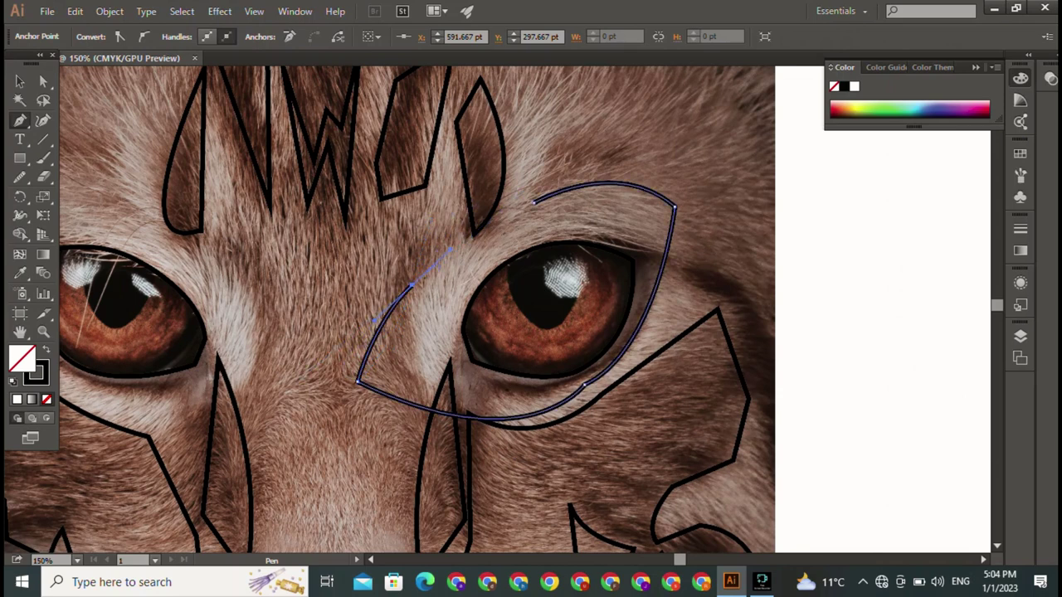
pyautogui.moveTo(450, 249)
pyautogui.mouseDown()
pyautogui.moveTo(535, 230)
pyautogui.moveTo(484, 204)
pyautogui.mouseUp()
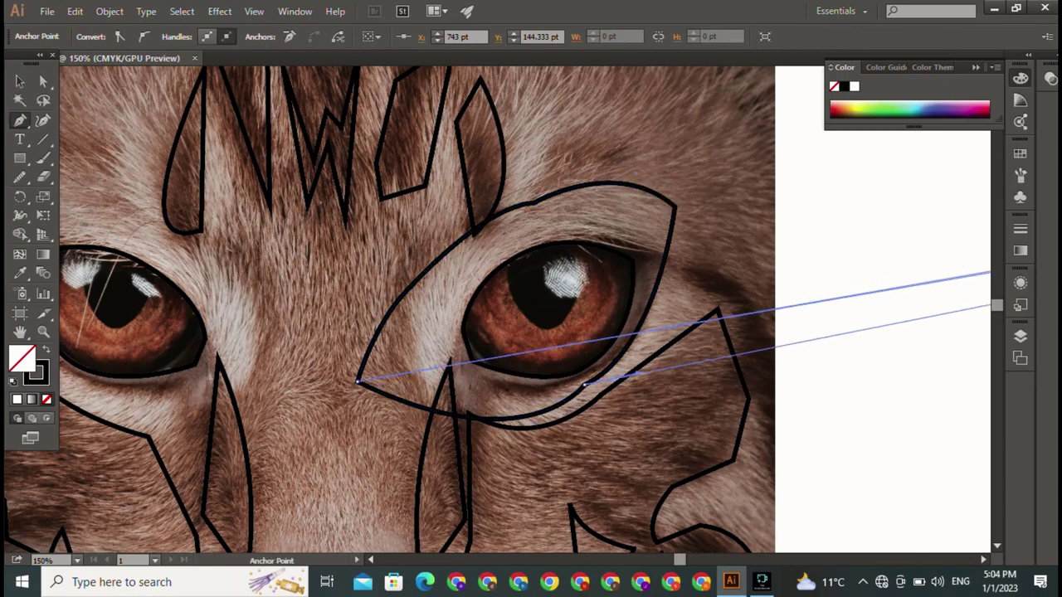
pyautogui.moveTo(357, 382)
pyautogui.mouseDown()
pyautogui.moveTo(694, 551)
pyautogui.moveTo(850, 561)
pyautogui.mouseUp()
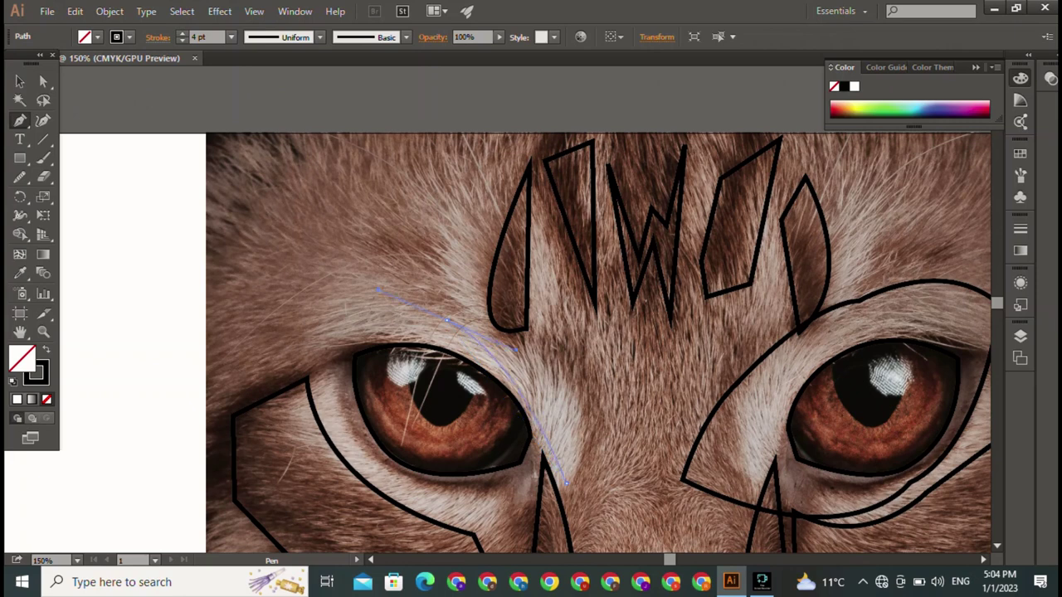
# - Trace a closed curved outline around the left eye's lighter fur, breaking handles at corners
pyautogui.moveTo(448, 319); pyautogui.dragTo(237, 272)
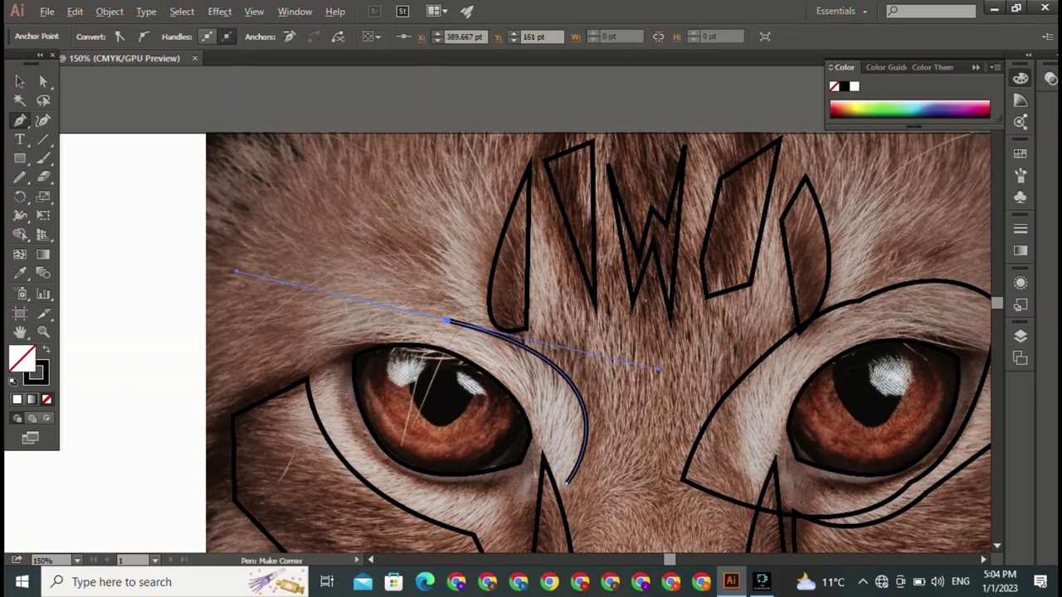
pyautogui.moveTo(320, 309)
pyautogui.mouseDown()
pyautogui.moveTo(262, 348)
pyautogui.moveTo(251, 341)
pyautogui.mouseUp()
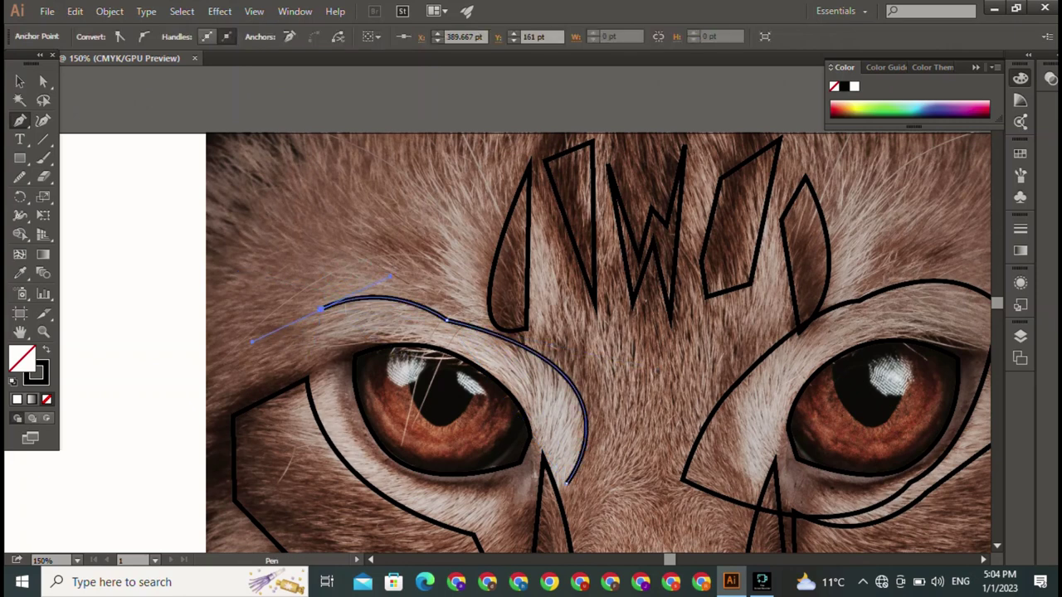
pyautogui.click(320, 309)
pyautogui.scroll(-3, 339, 477)
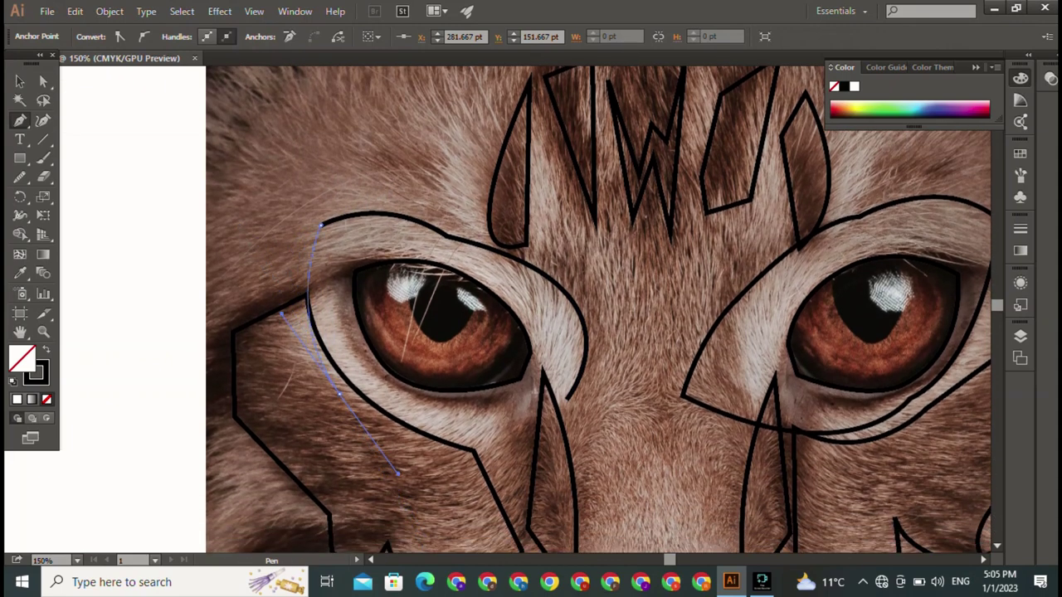
pyautogui.moveTo(340, 393); pyautogui.dragTo(398, 473)
pyautogui.moveTo(340, 393)
pyautogui.mouseDown()
pyautogui.moveTo(512, 436)
pyautogui.moveTo(597, 410)
pyautogui.mouseUp()
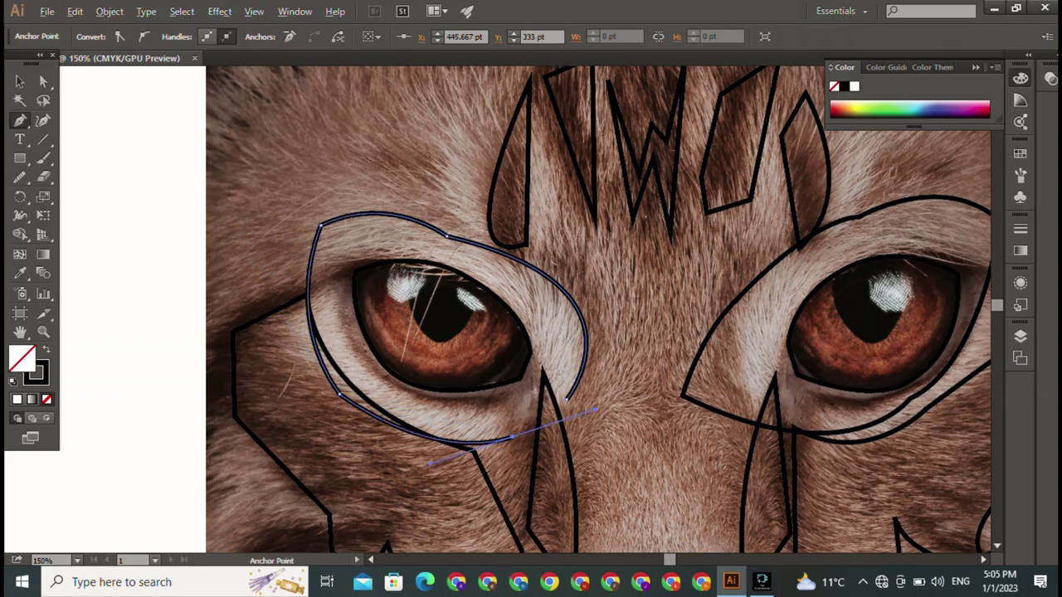
pyautogui.moveTo(656, 287); pyautogui.dragTo(518, 168)
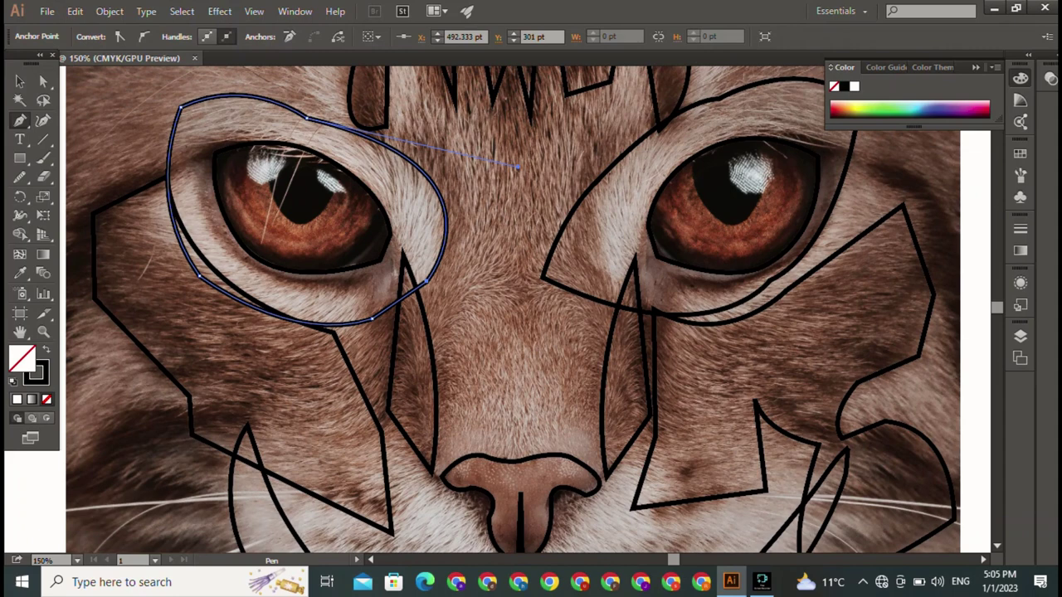
pyautogui.click(442, 383)
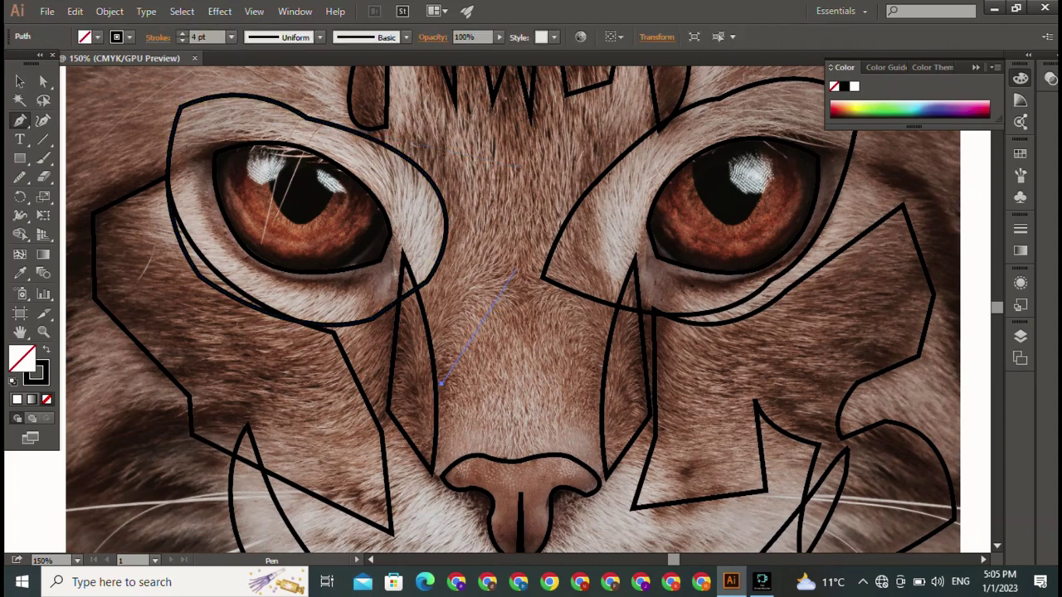
# - Draw a curved outline along the nose bridge between the eyes
pyautogui.click(516, 267)
pyautogui.moveTo(575, 371); pyautogui.dragTo(584, 406)
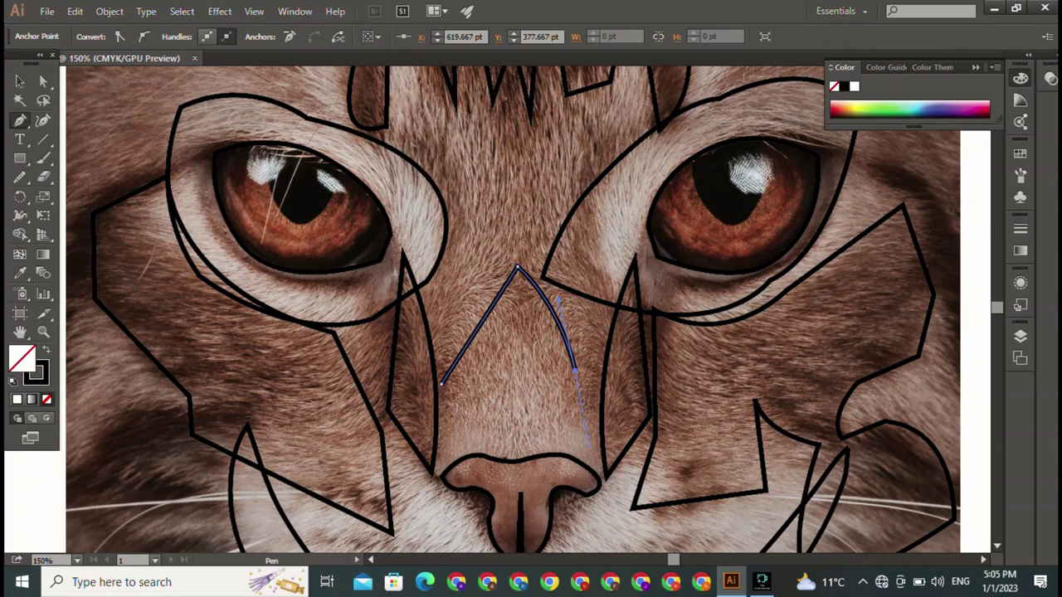
pyautogui.moveTo(588, 448)
pyautogui.mouseDown()
pyautogui.moveTo(493, 415)
pyautogui.moveTo(481, 489)
pyautogui.mouseUp()
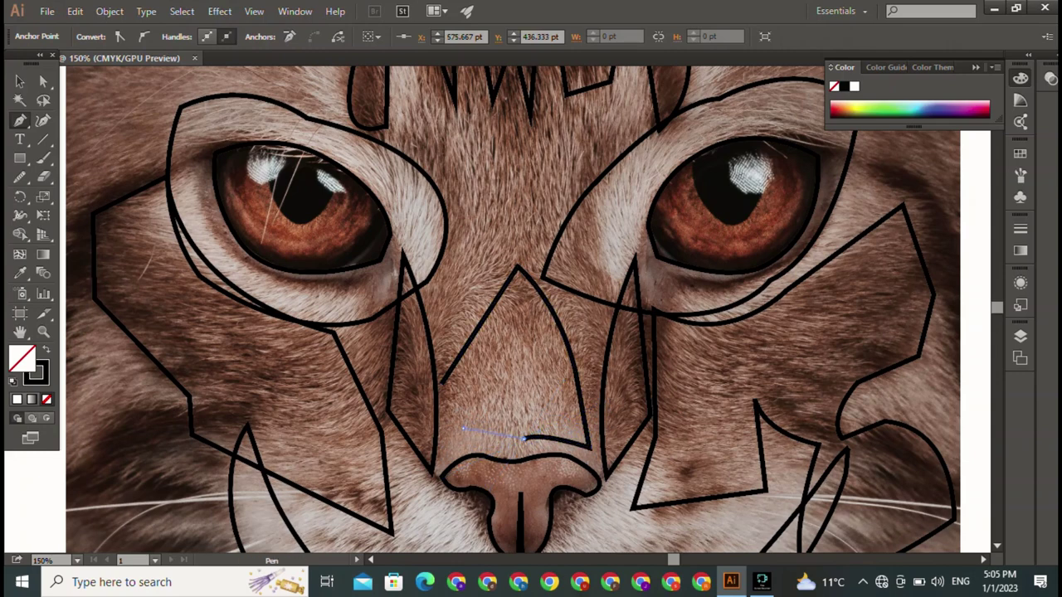
pyautogui.moveTo(464, 428); pyautogui.dragTo(426, 446)
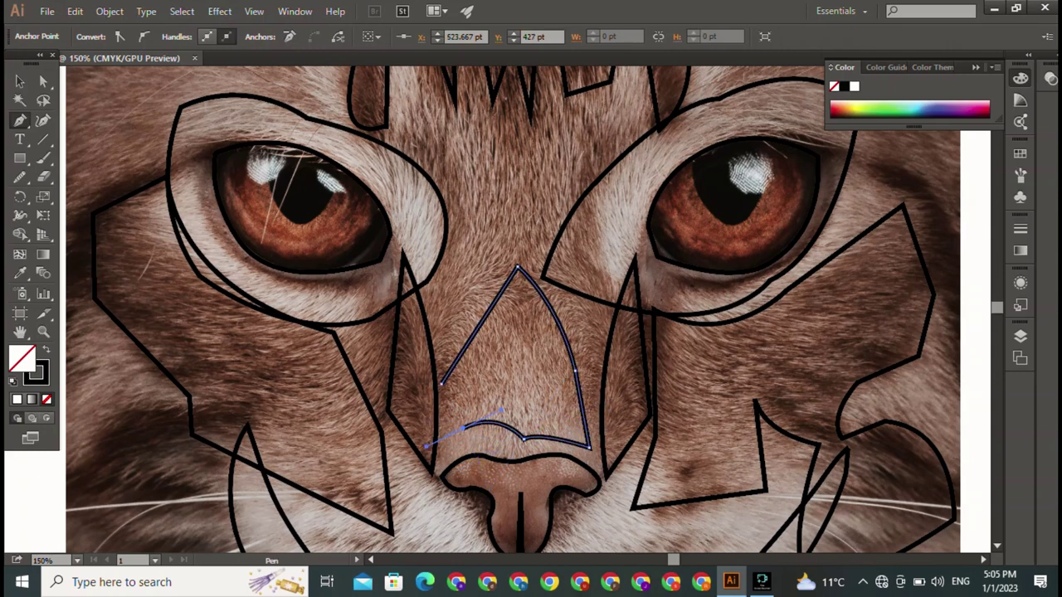
pyautogui.click(440, 376)
pyautogui.moveTo(439, 375); pyautogui.dragTo(438, 363)
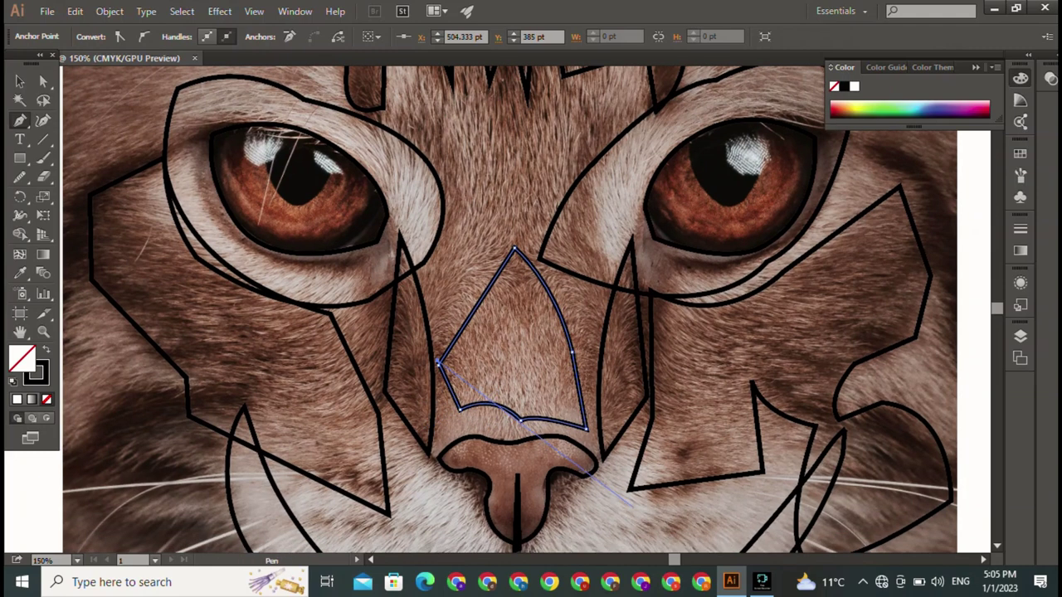
# - Undo the nose-bridge path, zoom out to the whole artboard, and deselect everything
pyautogui.hotkey('ctrl', 'z')
pyautogui.hotkey('ctrl', 'z')
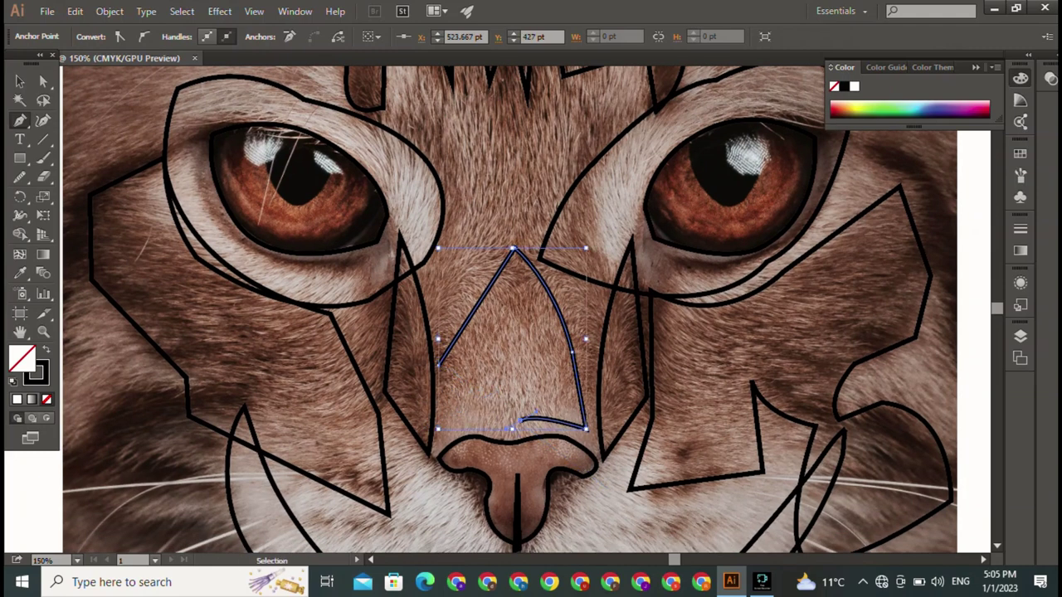
pyautogui.hotkey('ctrl', 'z')
pyautogui.hotkey('ctrl', 'z')
pyautogui.hotkey('ctrl', 'z')
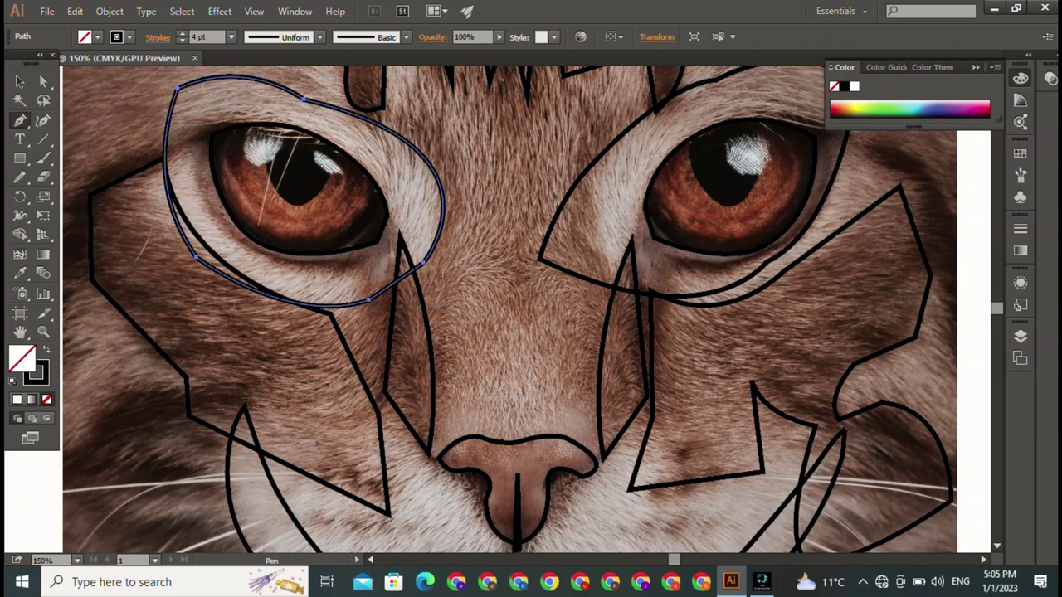
pyautogui.scroll(-3, 480, 310)
pyautogui.hscroll(3, 480, 310)
pyautogui.scroll(-3, 480, 310)
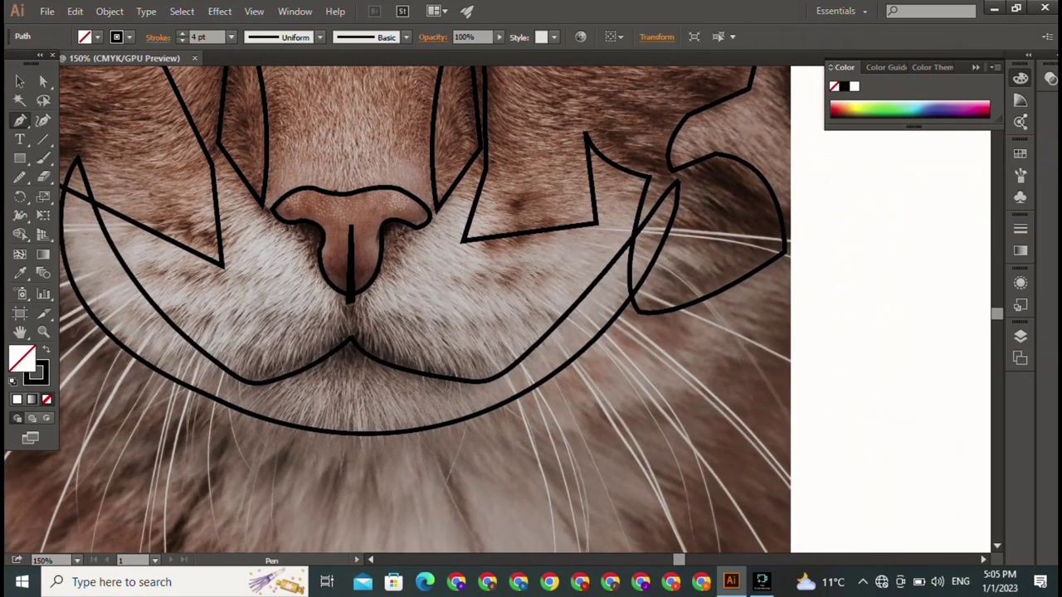
pyautogui.hotkey('ctrl', '-')
pyautogui.hotkey('ctrl', '-')
pyautogui.hotkey('ctrl', '-')
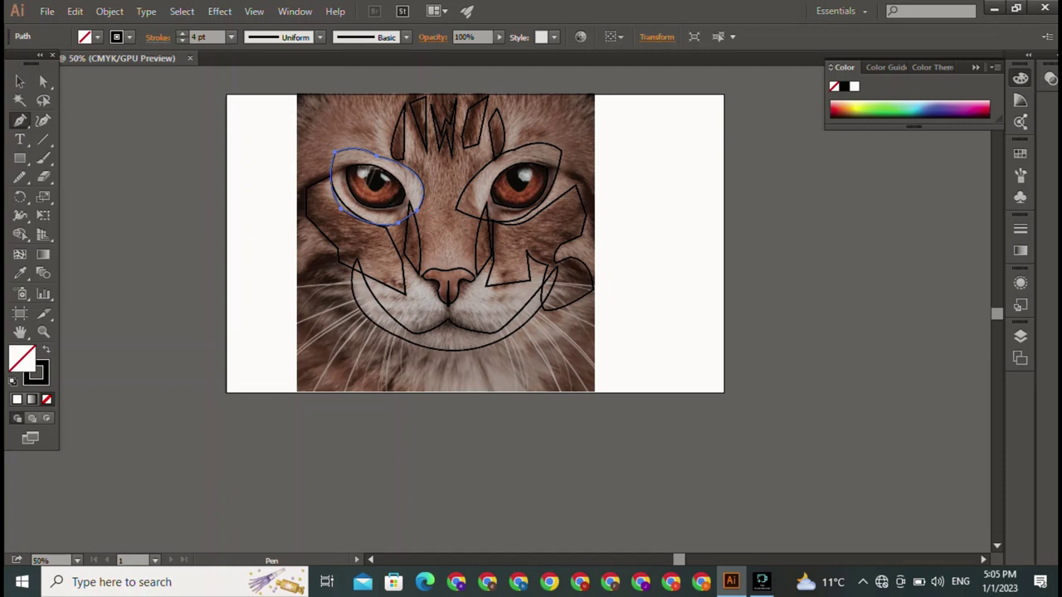
pyautogui.scroll(2, 477, 258)
pyautogui.scroll(2, 478, 258)
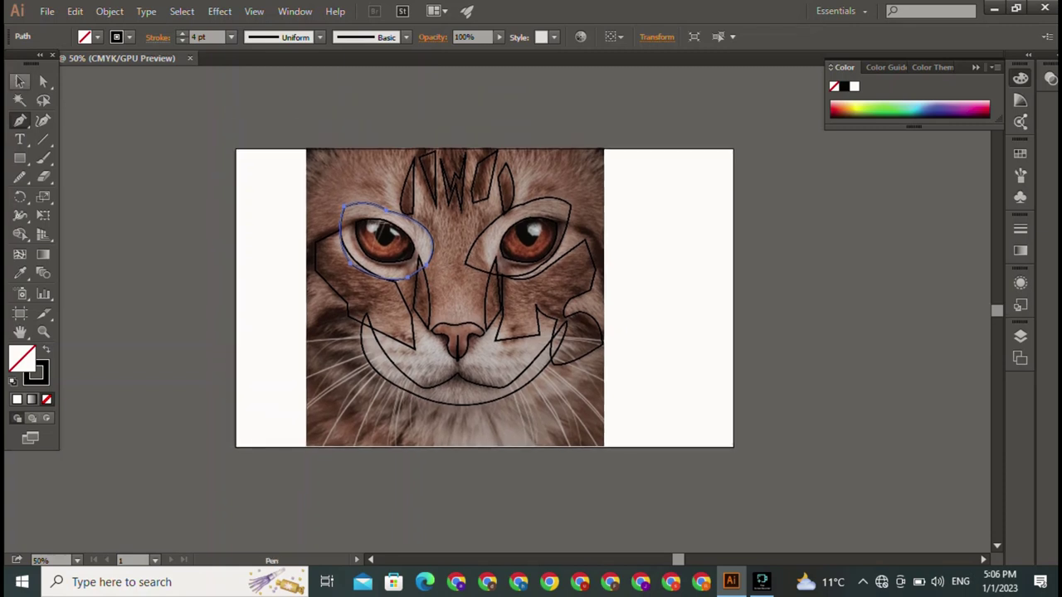
pyautogui.press('v')
pyautogui.hotkey('ctrl', 'shift', 'a')
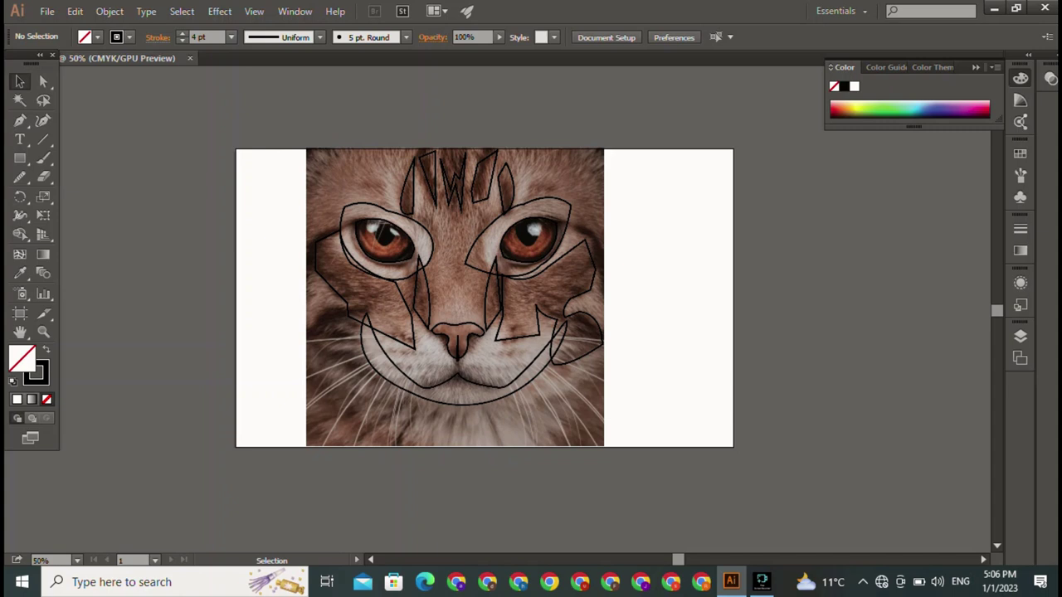
# - Fill the nose with brown sampled from the photo
pyautogui.hotkey('ctrl', 'z')
pyautogui.hotkey('shift', '`')
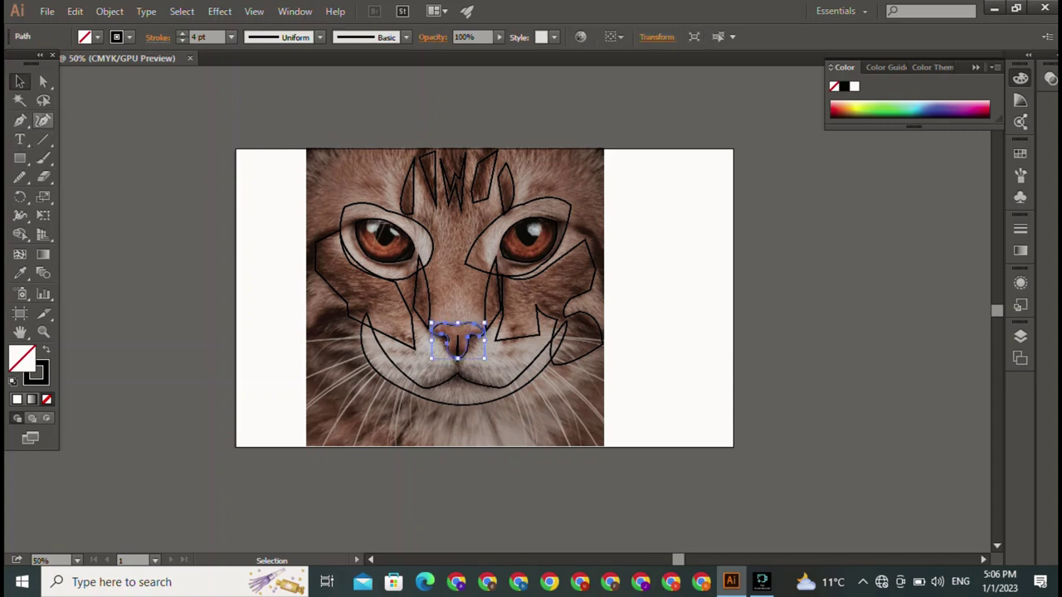
pyautogui.press('i')
pyautogui.click(456, 335)
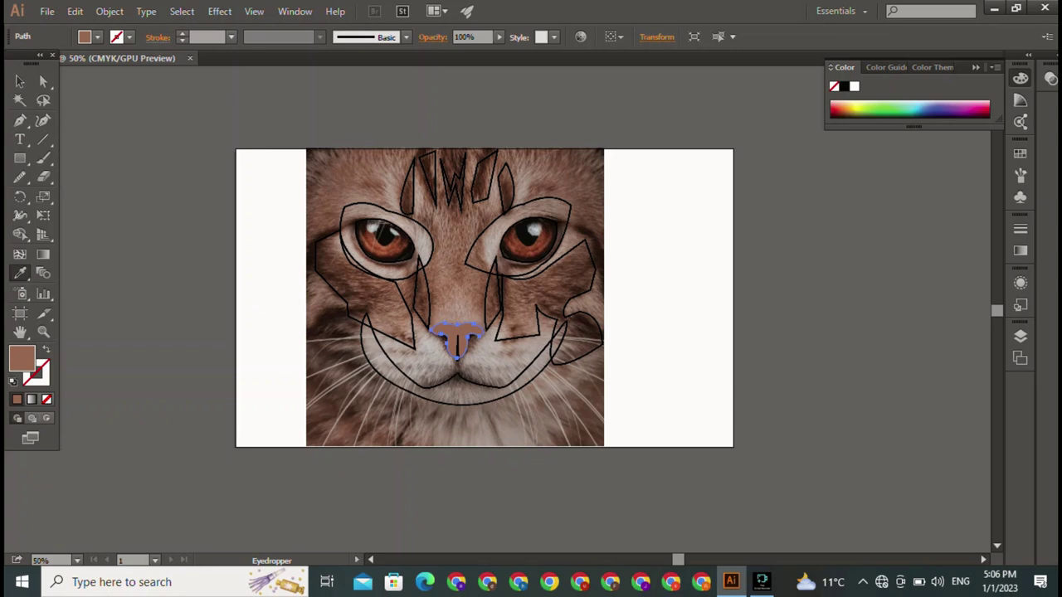
# - Fill the mouth arc with a greyish brown sampled from the photo
pyautogui.press('v')
pyautogui.click(458, 380)
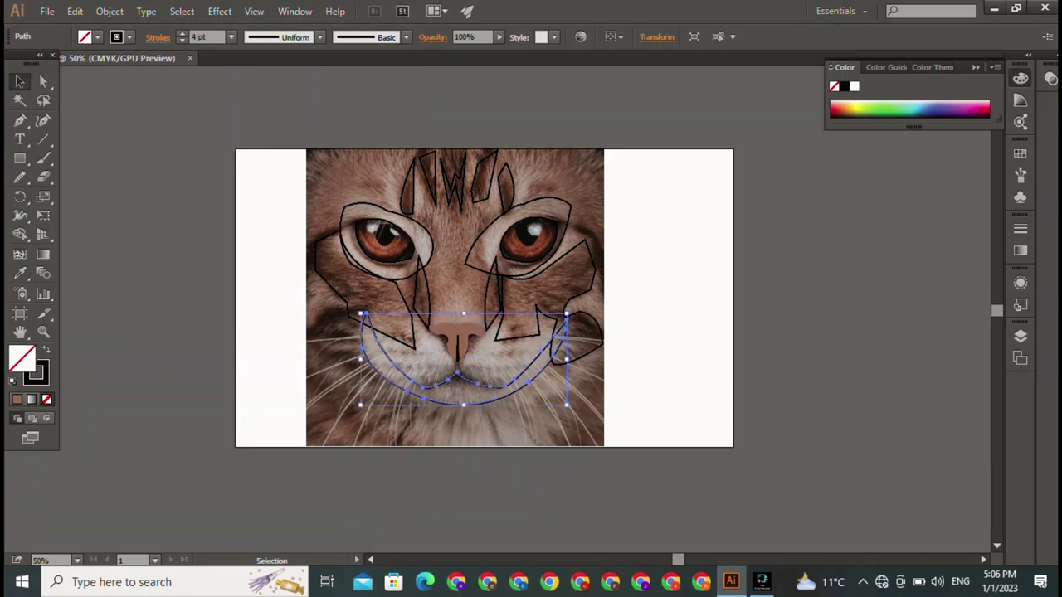
pyautogui.press('i')
pyautogui.click(457, 336)
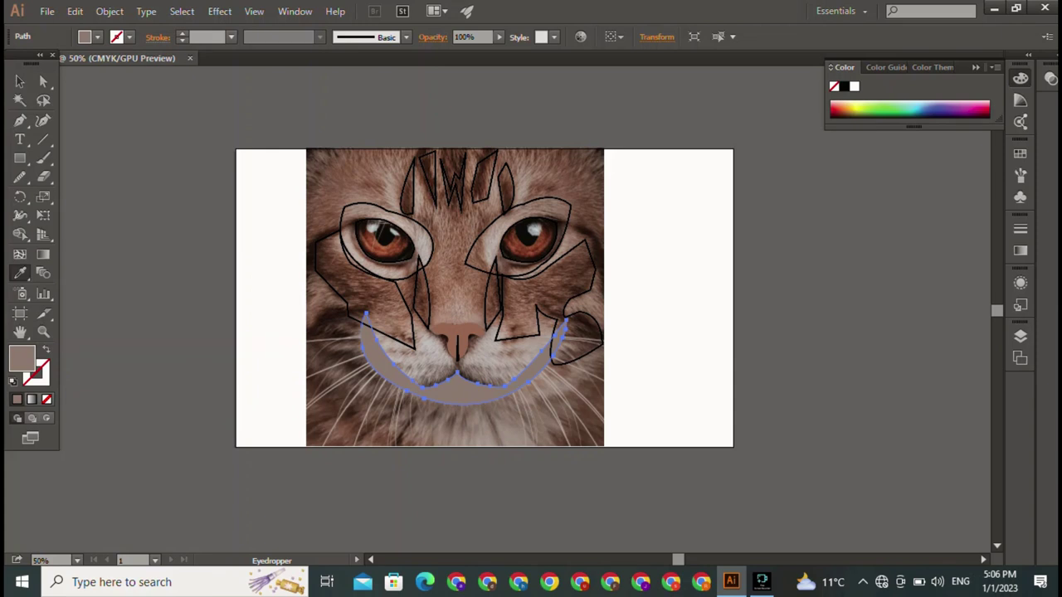
# - Fill the left-eye shape with the beige mouth colour, keeping it after a trial delete
pyautogui.press('v')
pyautogui.click(342, 217)
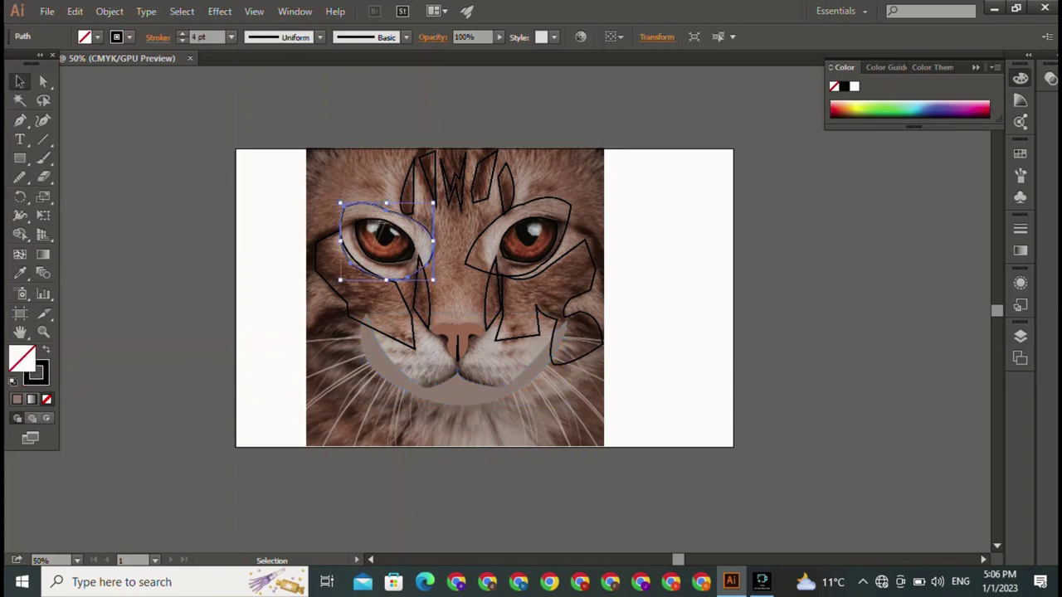
pyautogui.press('i')
pyautogui.click(458, 394)
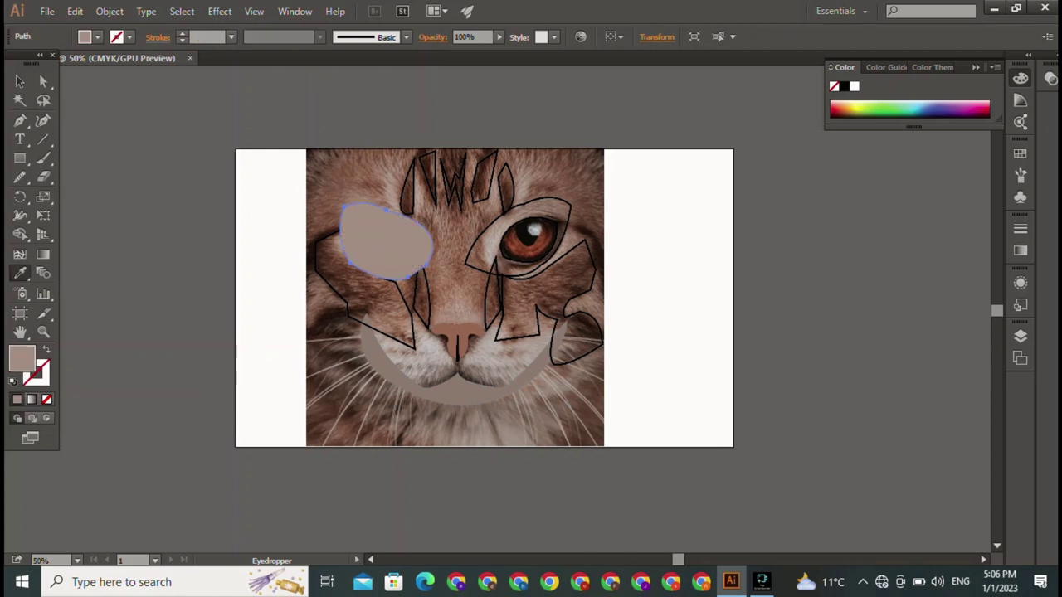
pyautogui.press('v')
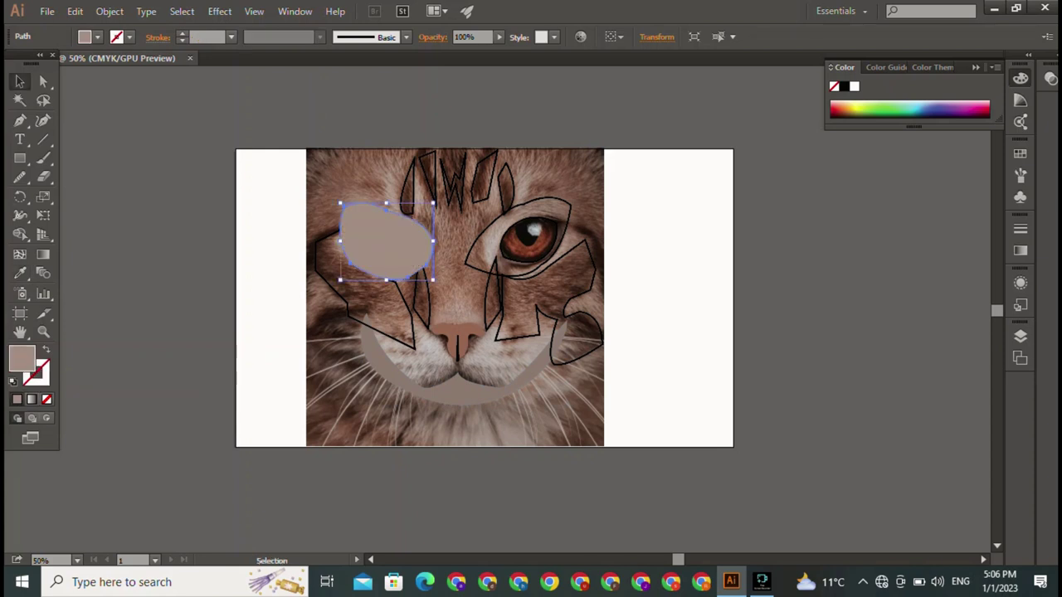
pyautogui.press('Delete')
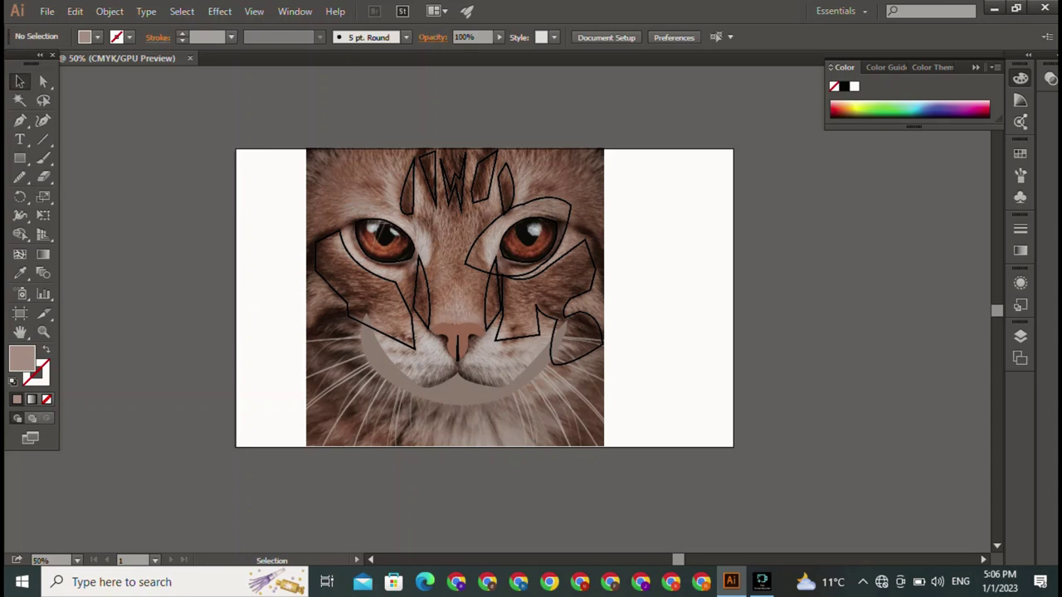
pyautogui.hotkey('ctrl', 'z')
pyautogui.hotkey('ctrl', 'z')
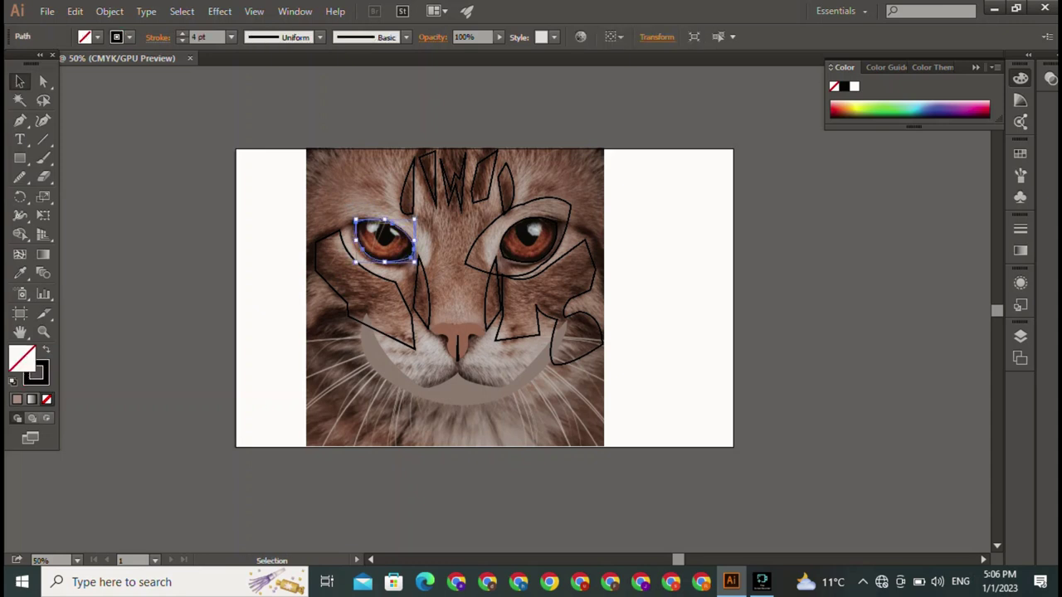
# - Try a dark brown eye fill, undo it, and inspect the beige shape's anchors
pyautogui.press('i')
pyautogui.click(383, 242)
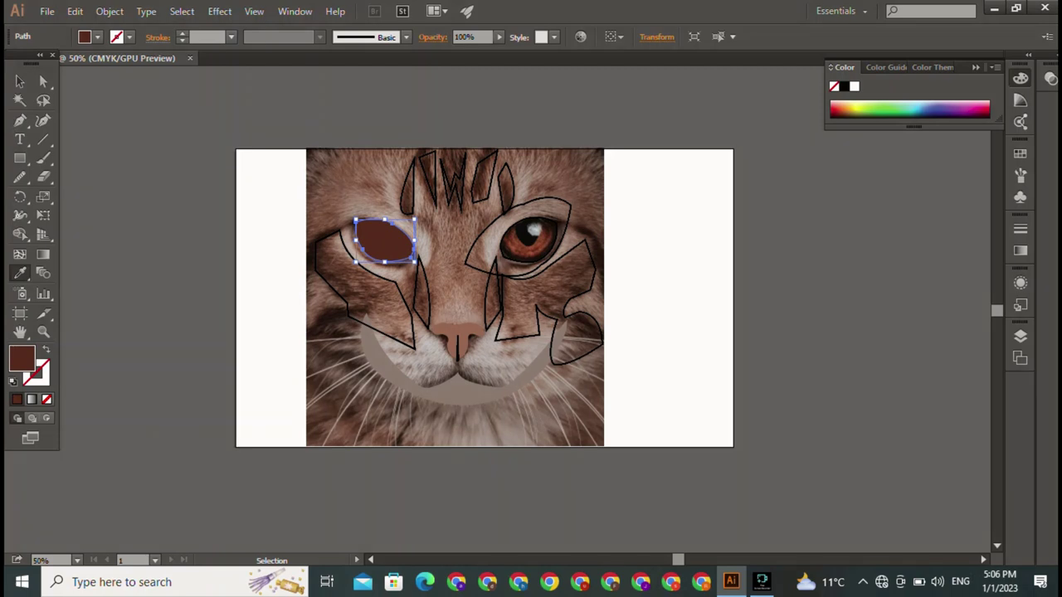
pyautogui.hotkey('ctrl', 'z')
pyautogui.hotkey('ctrl', 'z')
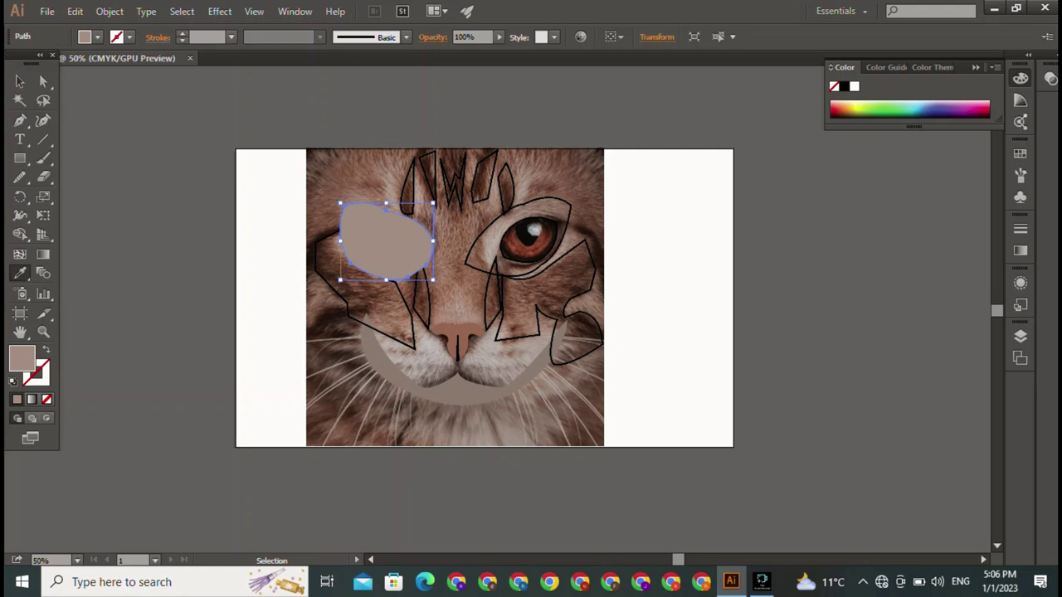
pyautogui.press('v')
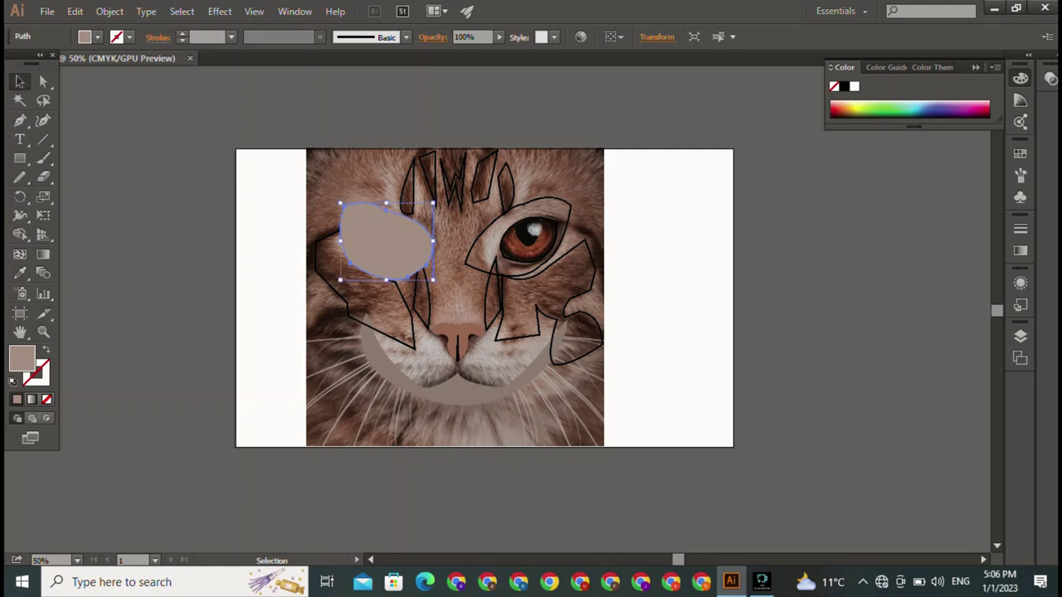
pyautogui.press('a')
pyautogui.press('v')
# - Send the beige left-eye shape backward twice so the dark brown eye sits in front
pyautogui.rightClick(375, 232)
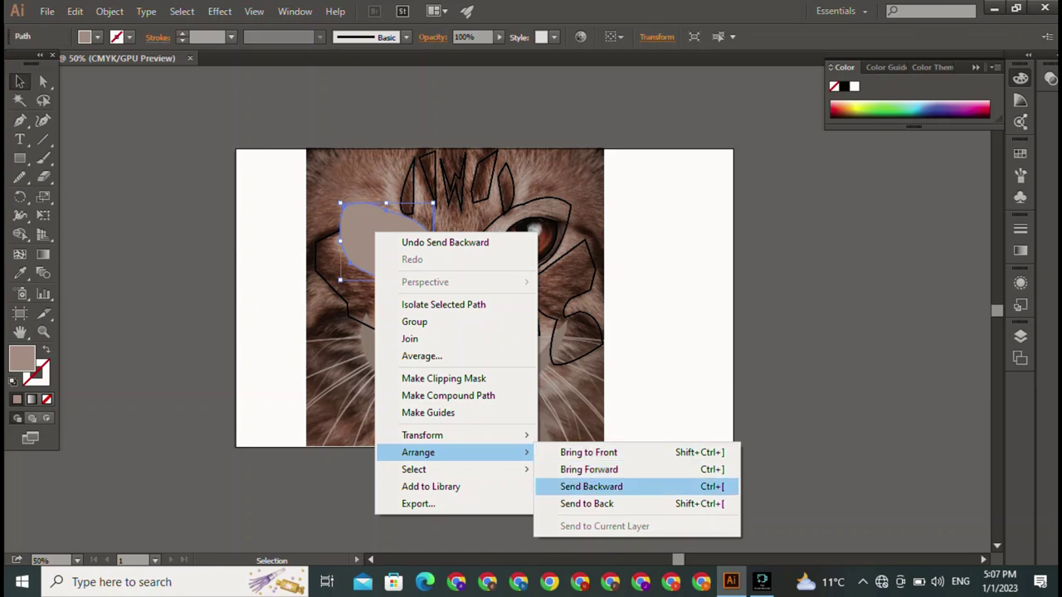
pyautogui.click(591, 486)
pyautogui.rightClick(387, 256)
pyautogui.moveTo(431, 476)
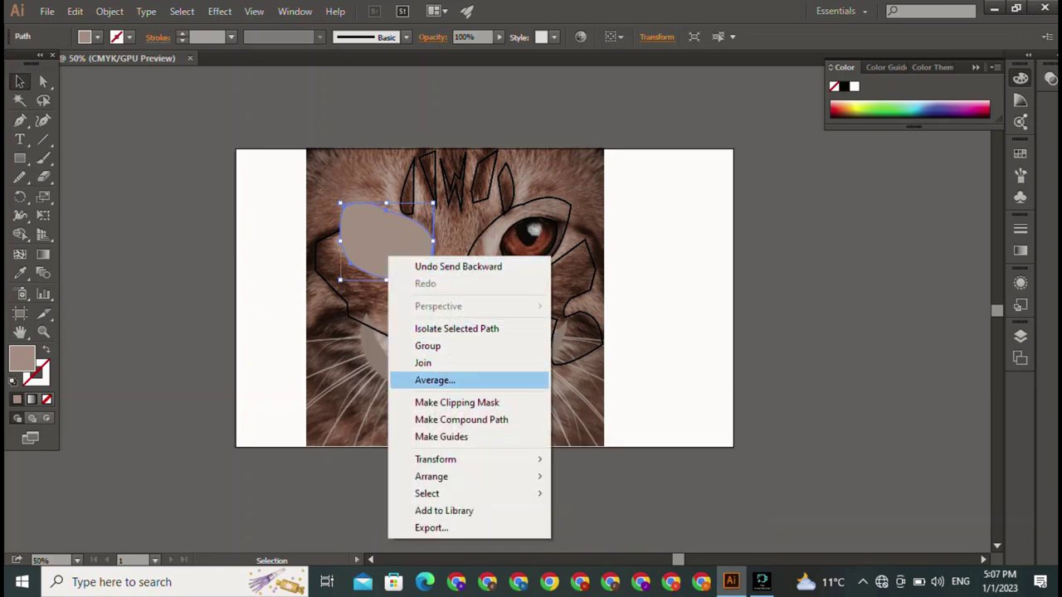
pyautogui.click(603, 510)
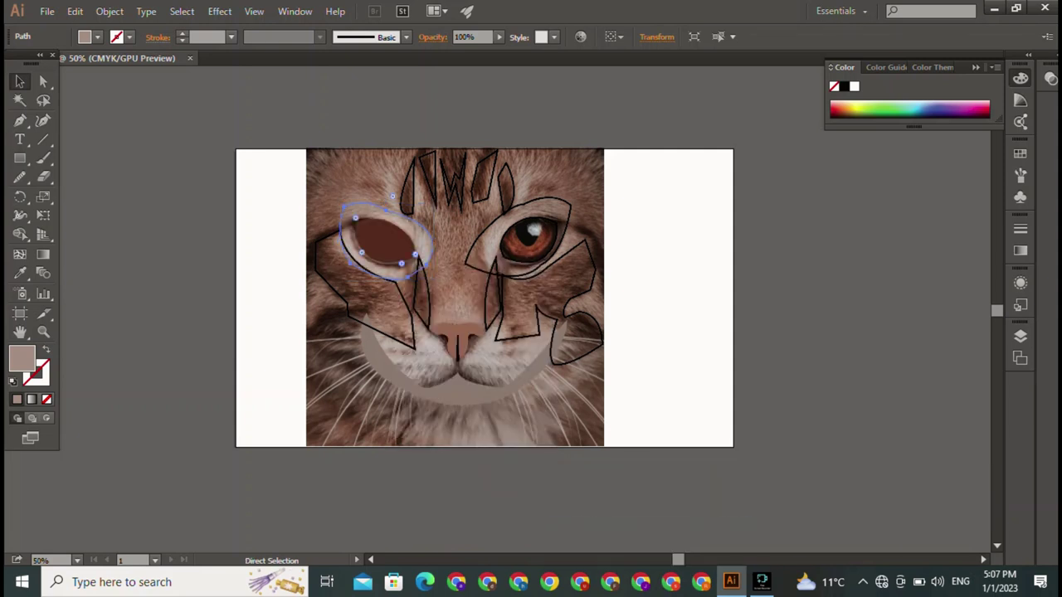
pyautogui.click(343, 278)
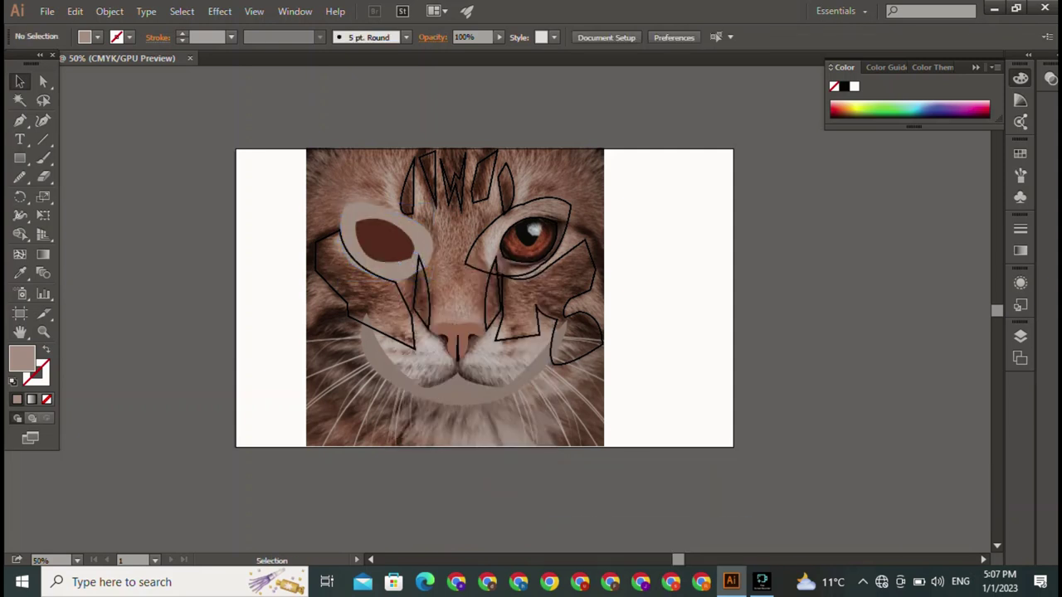
# - Fill the left cheek outline with tan-brown sampled from the photo
pyautogui.click(365, 323)
pyautogui.press('i')
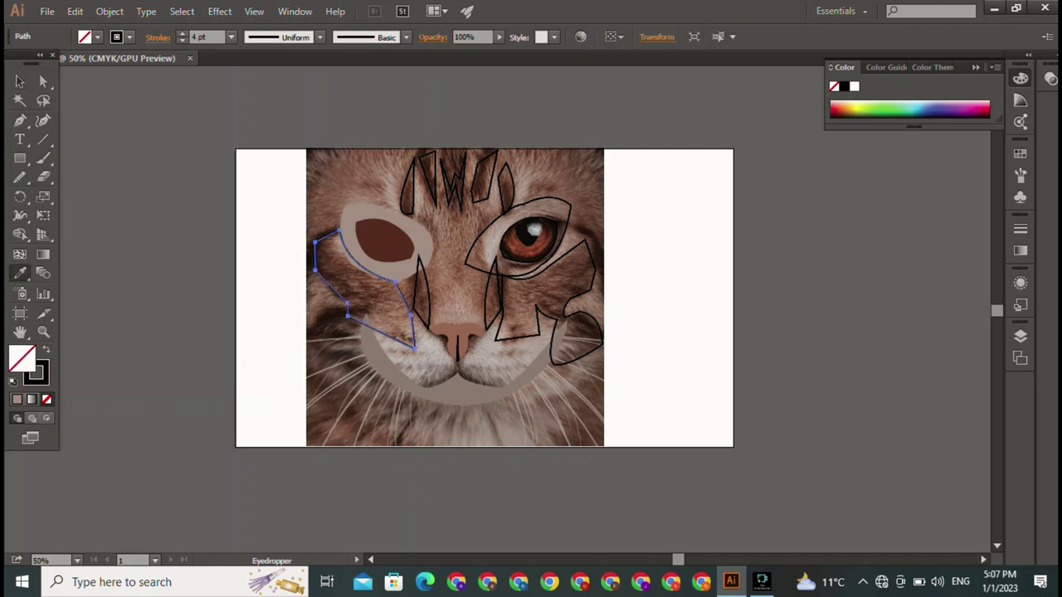
pyautogui.click(365, 282)
pyautogui.press('v')
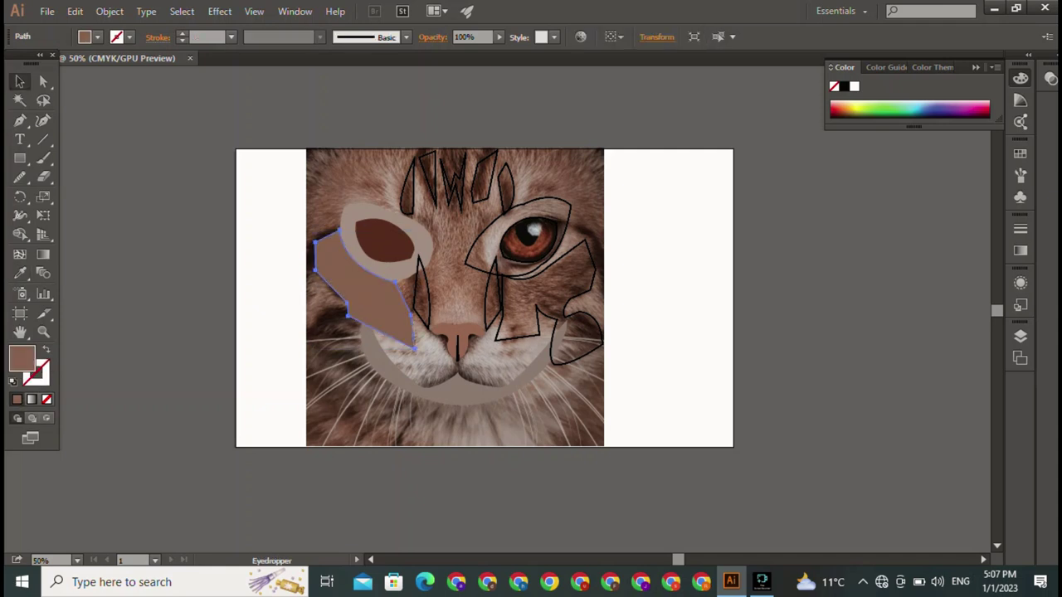
# - Fill the small paths beside the nose with dark brown and light tan
pyautogui.click(492, 299)
pyautogui.press('i')
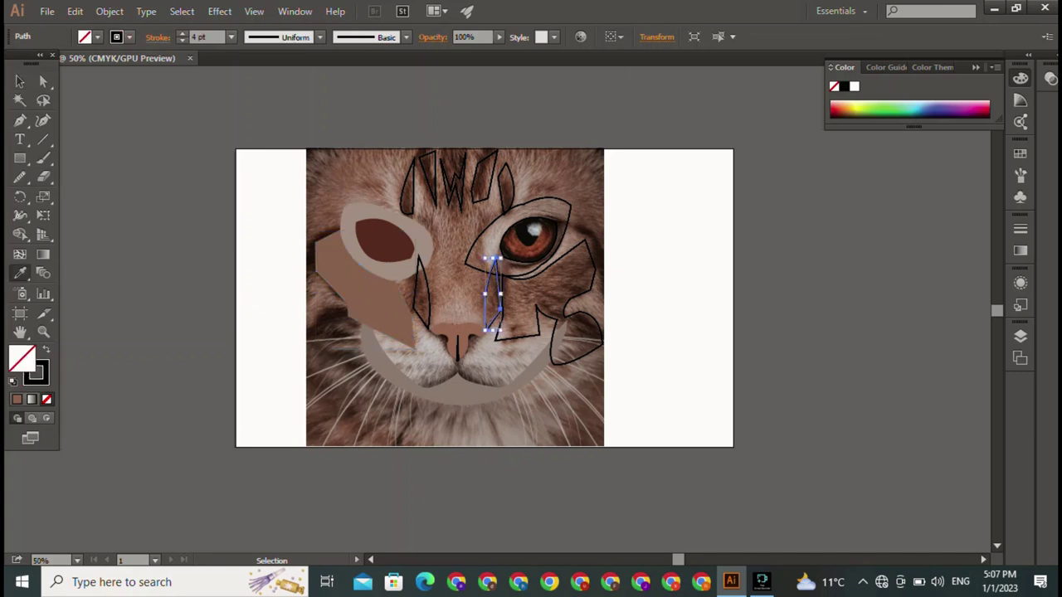
pyautogui.click(384, 240)
pyautogui.press('v')
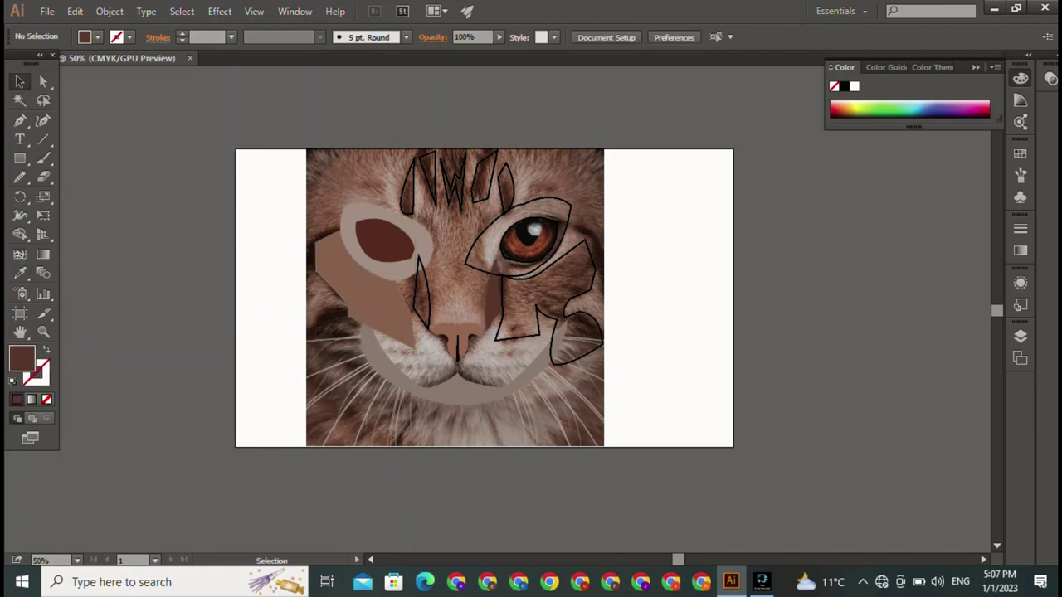
pyautogui.click(419, 286)
pyautogui.press('i')
pyautogui.click(365, 282)
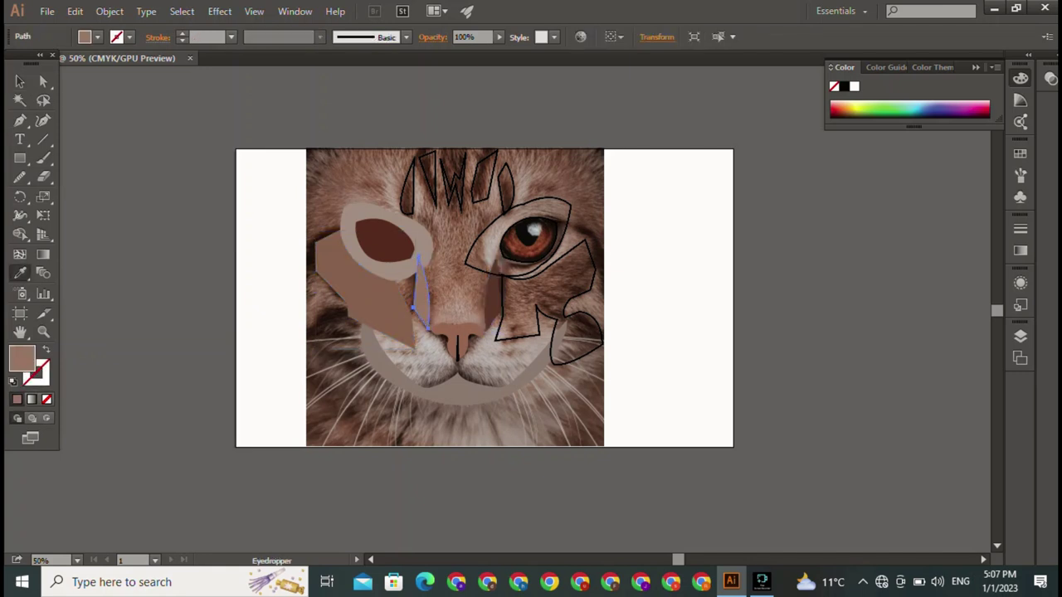
pyautogui.press('v')
pyautogui.hotkey('ctrl', 'shift', 'a')
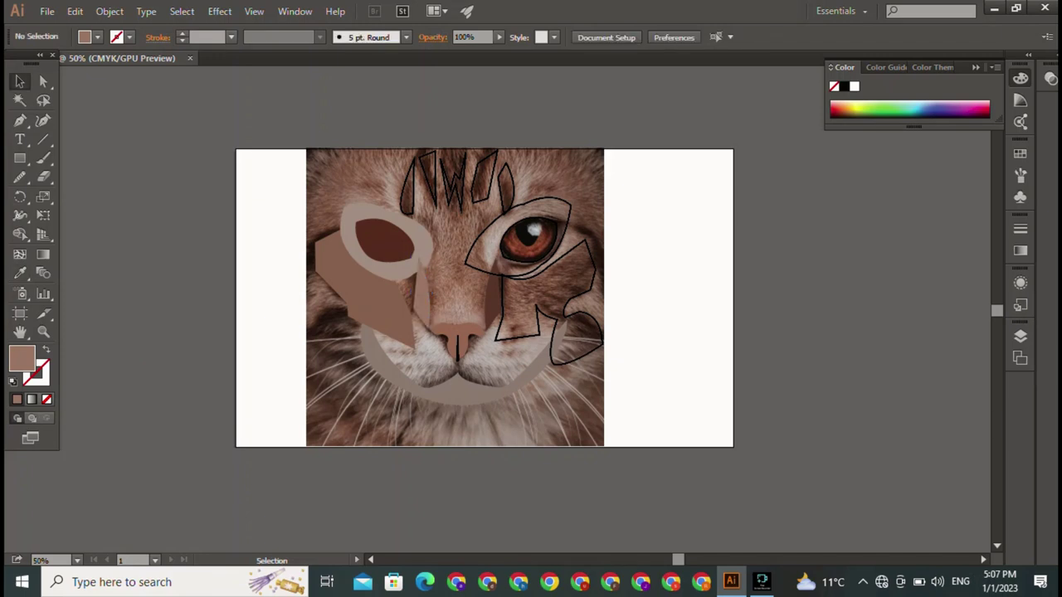
# - Fill the right eye shape with light tan and send it behind the photo
pyautogui.click(548, 199)
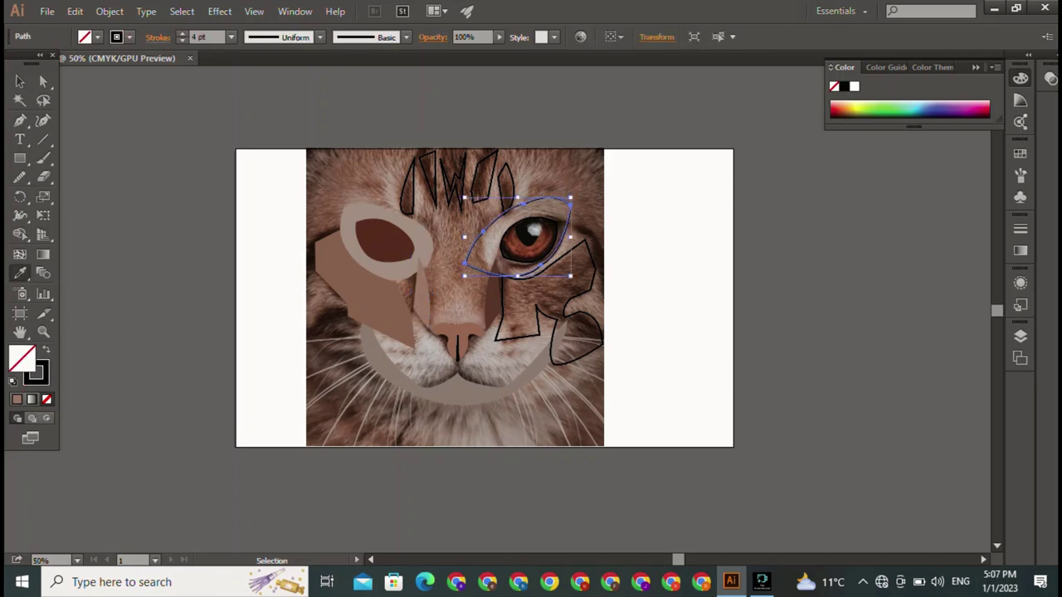
pyautogui.press('i')
pyautogui.click(419, 241)
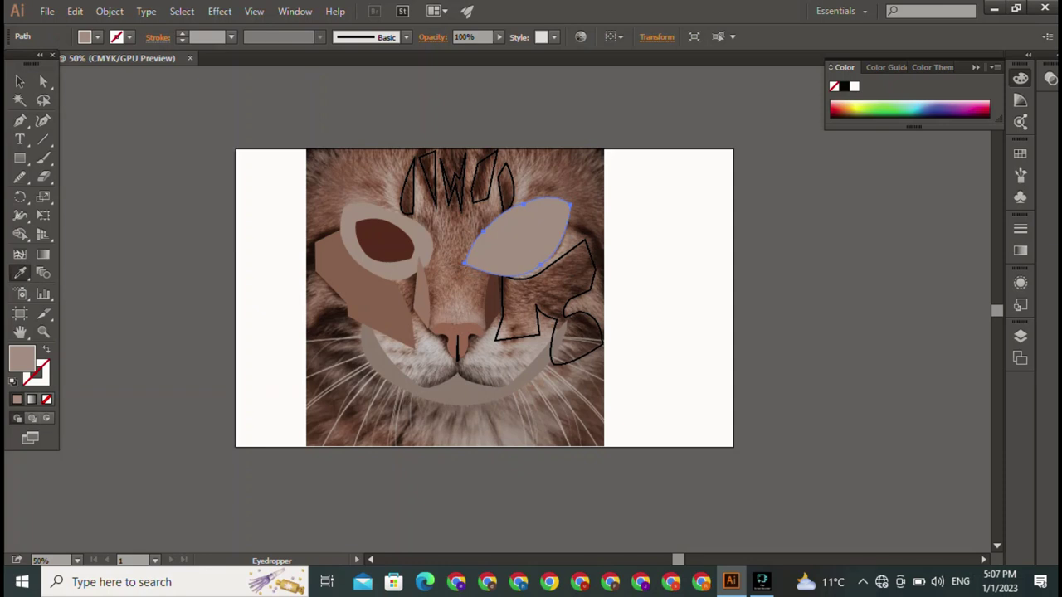
pyautogui.press('v')
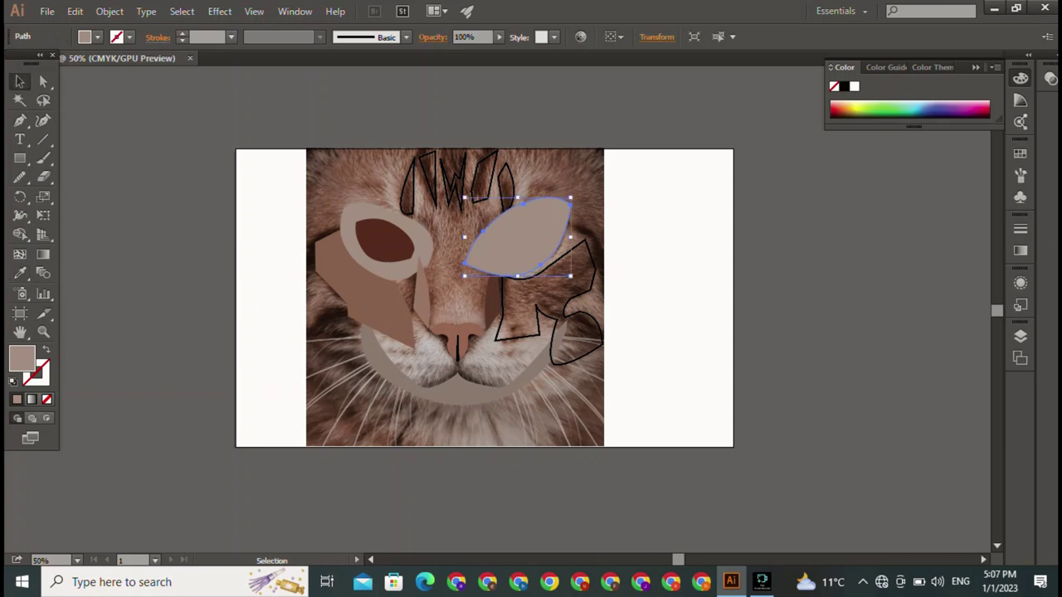
pyautogui.hotkey('ctrl', 'shift', '[')
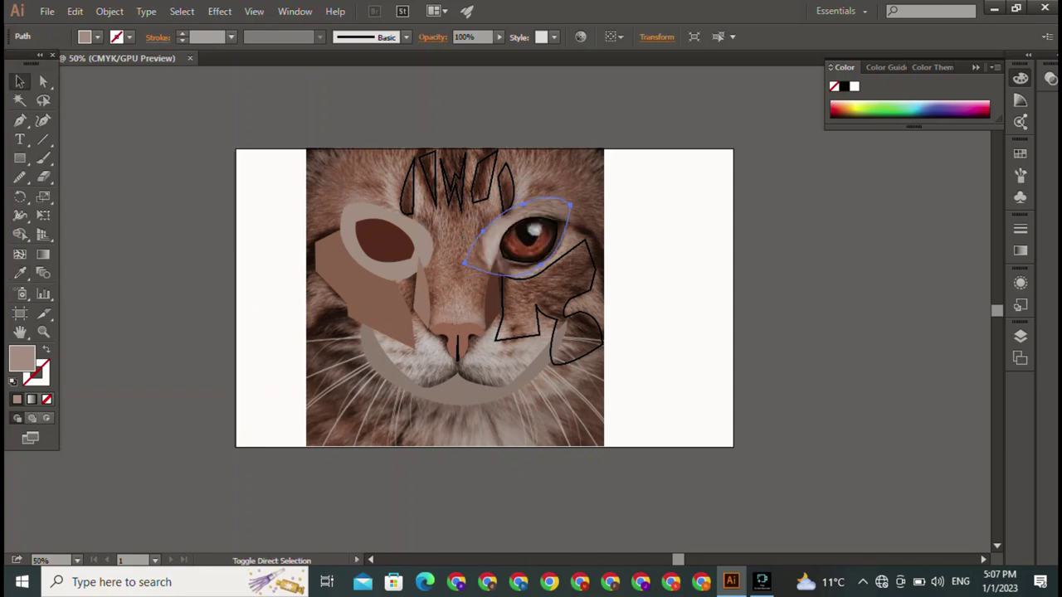
pyautogui.hotkey('ctrl', 'z')
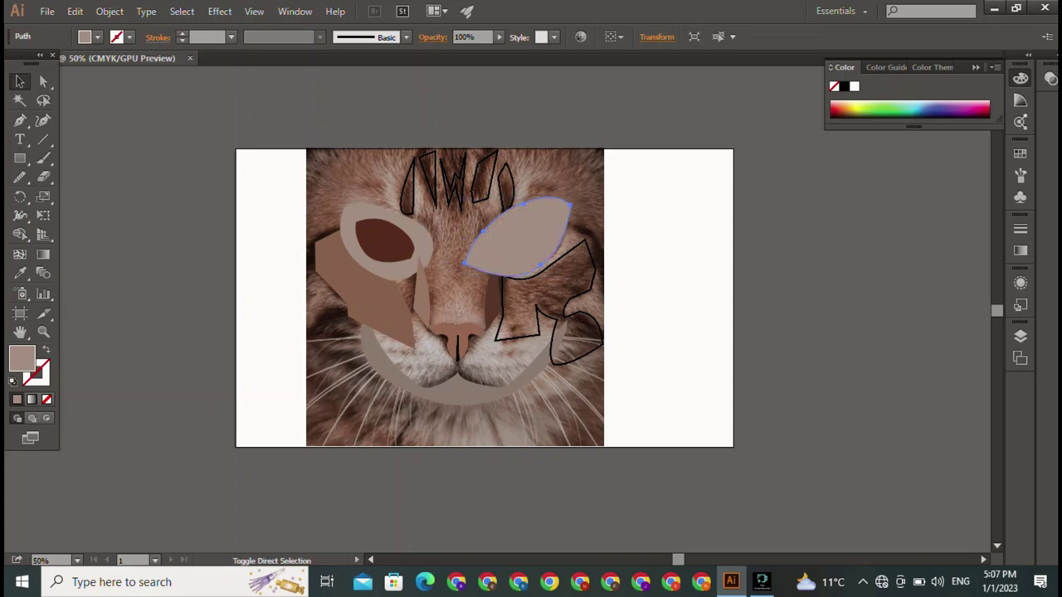
pyautogui.hotkey('ctrl', 'shift', 'z')
# - Fill the right-eye outline with the left eye's dark brown and deselect it
pyautogui.click(528, 240)
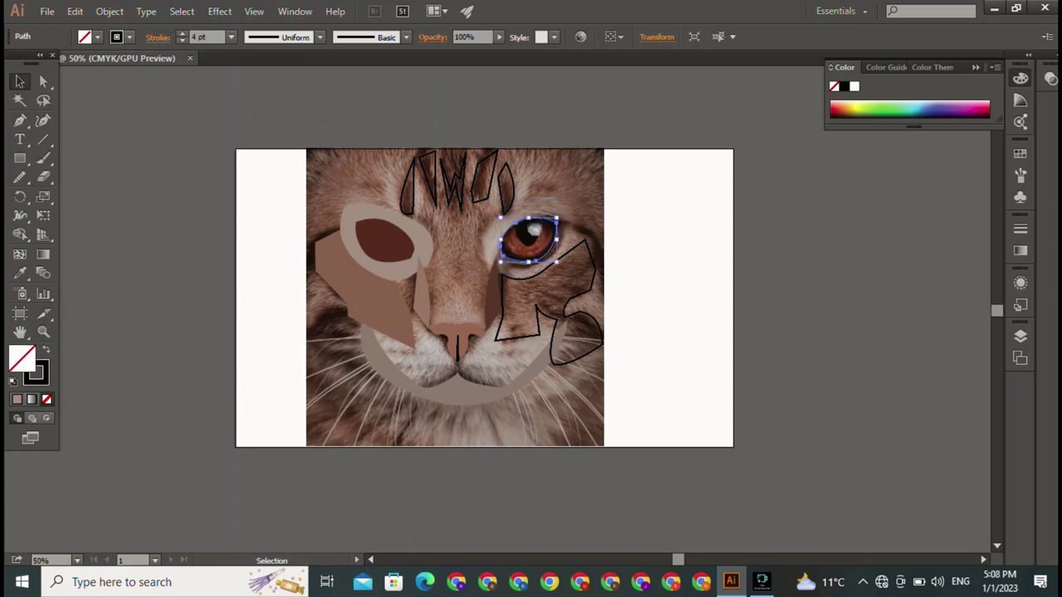
pyautogui.press('i')
pyautogui.click(384, 240)
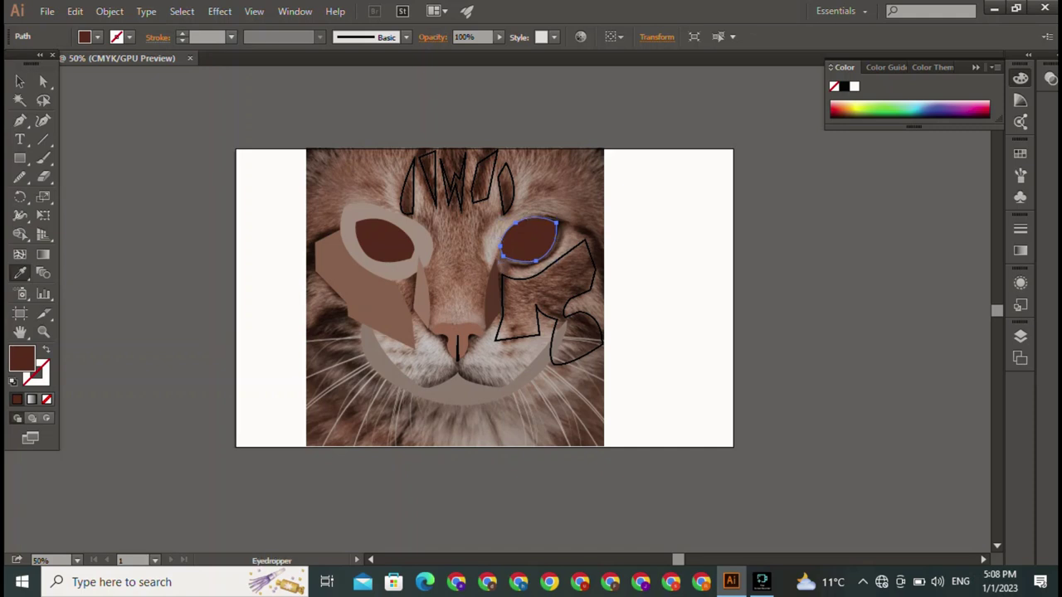
pyautogui.hotkey('ctrl', 'shift', '[')
pyautogui.hotkey('ctrl', 'z')
pyautogui.press('v')
pyautogui.hotkey('ctrl', 'shift', 'a')
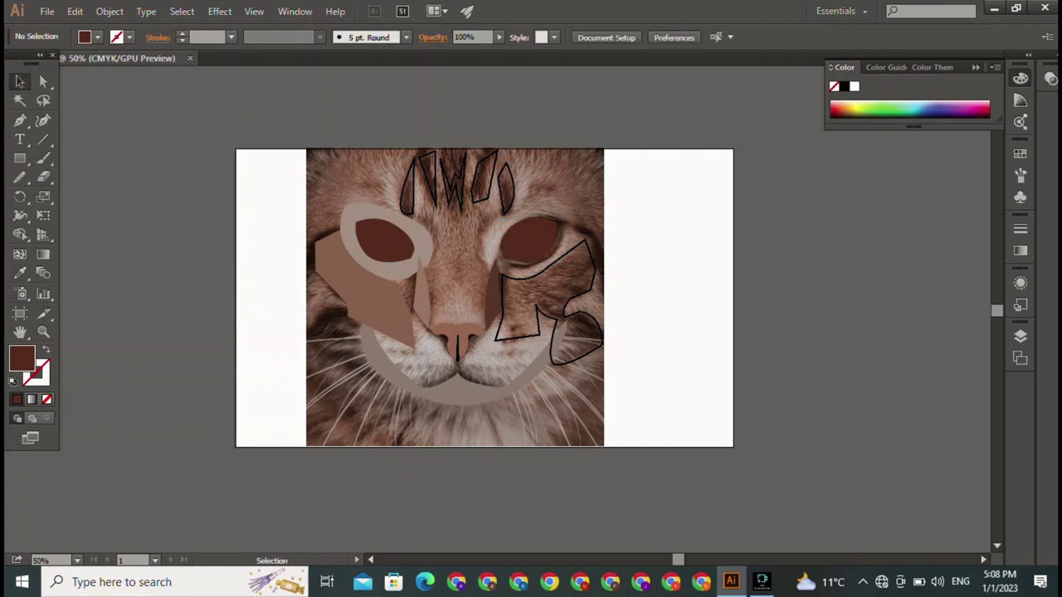
# - Place the tan eye shape just behind the dark eye fill, and bring the thin brown nose shape to front
pyautogui.click(493, 253)
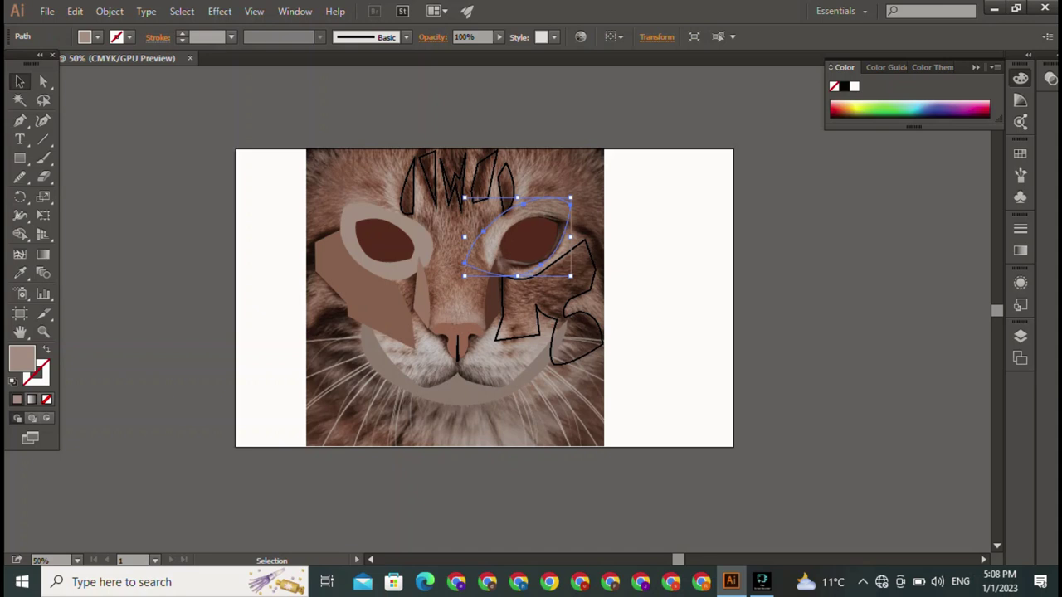
pyautogui.rightClick(561, 200)
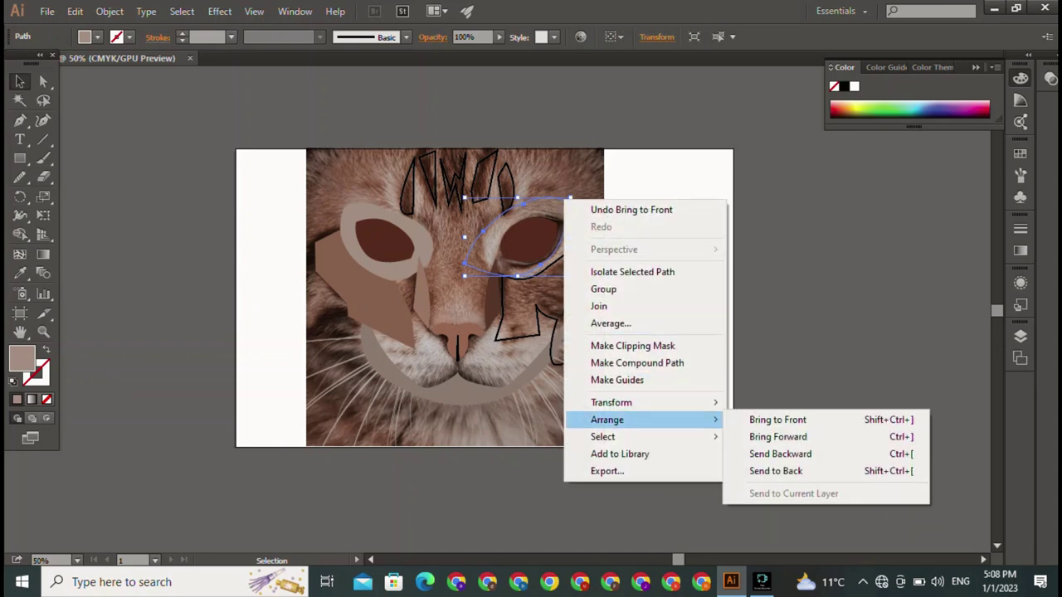
pyautogui.click(777, 420)
pyautogui.rightClick(543, 230)
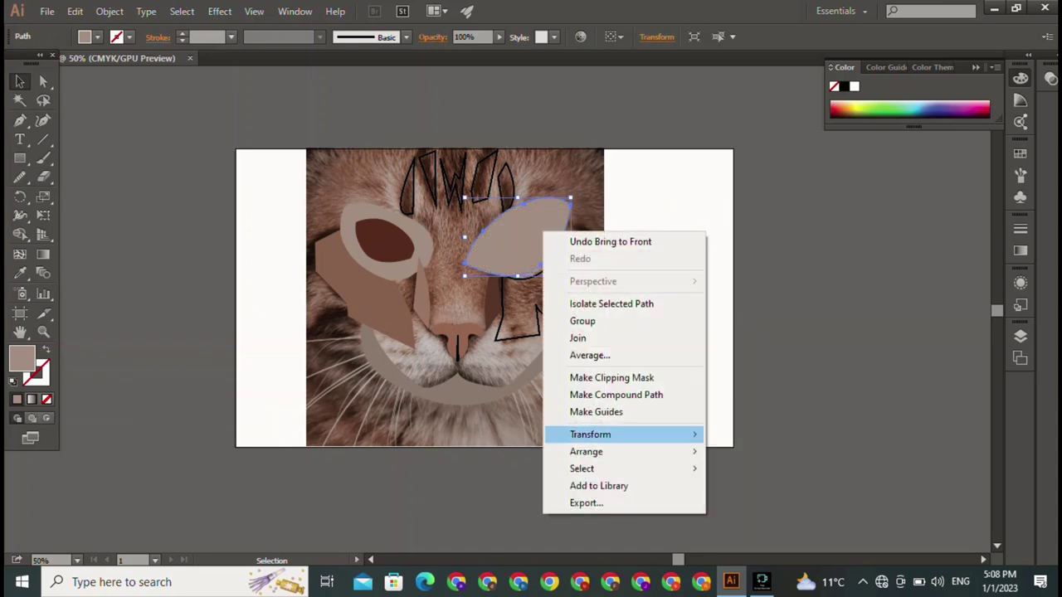
pyautogui.click(780, 486)
pyautogui.hotkey('ctrl', 'shift', 'a')
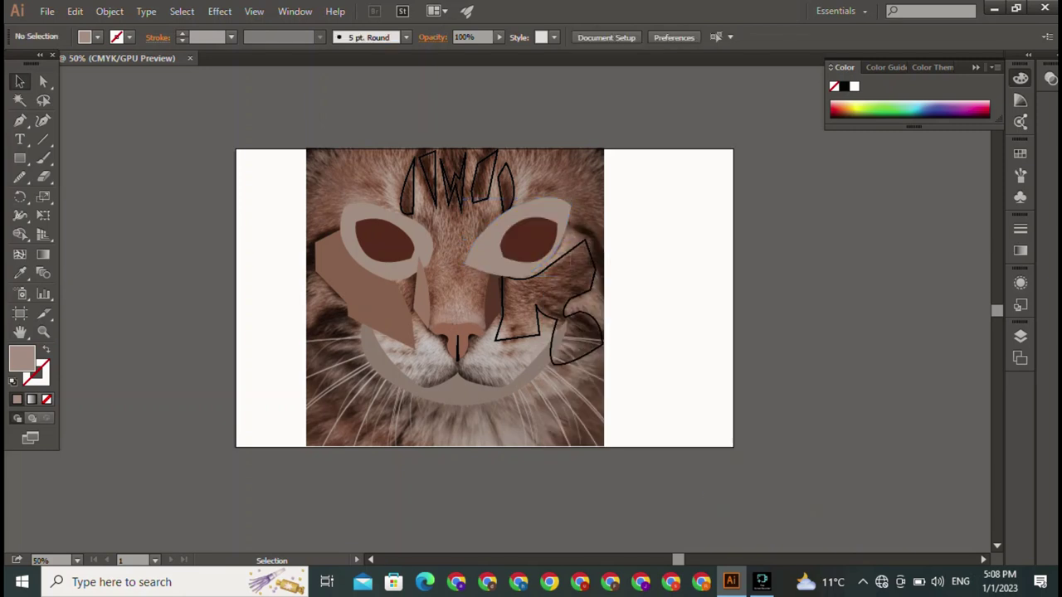
pyautogui.click(495, 290)
pyautogui.rightClick(495, 290)
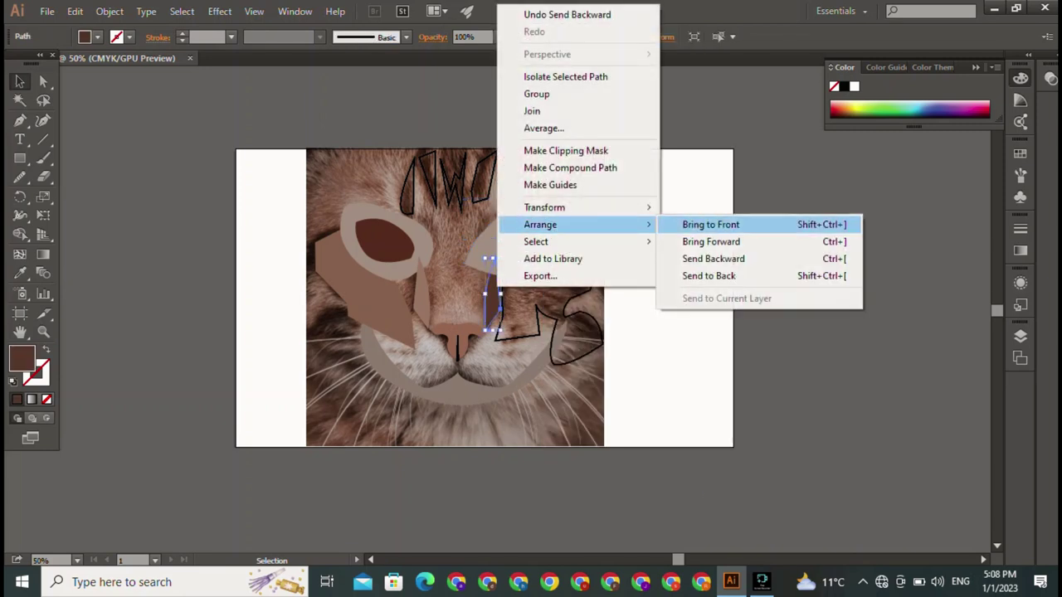
pyautogui.click(687, 223)
pyautogui.hotkey('ctrl', 'shift', 'a')
# - Fill the right cheek shape with the left cheek's medium brown using the Eyedropper
pyautogui.click(496, 315)
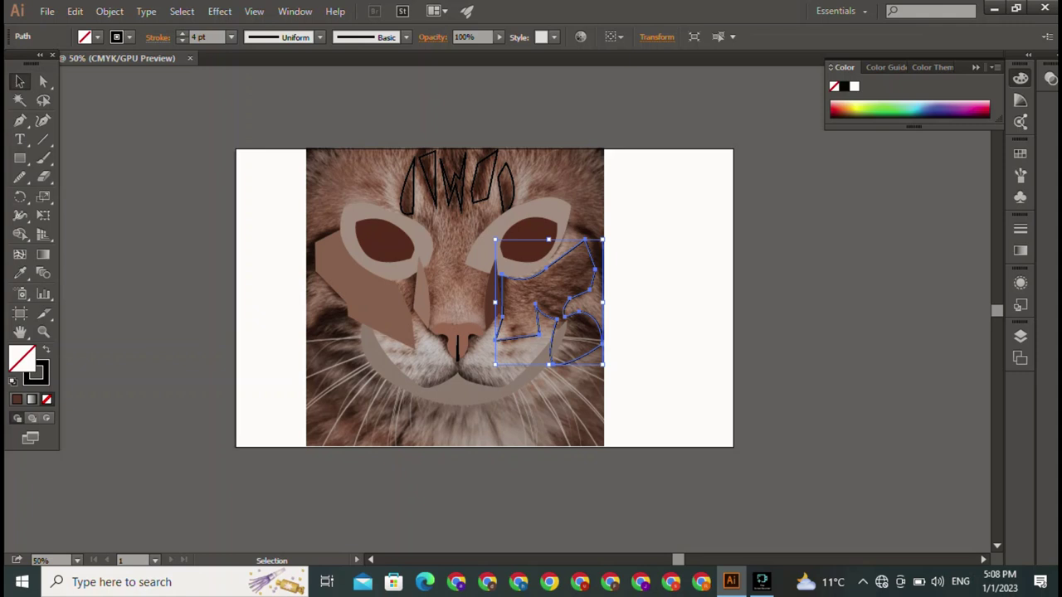
pyautogui.press('i')
pyautogui.click(382, 298)
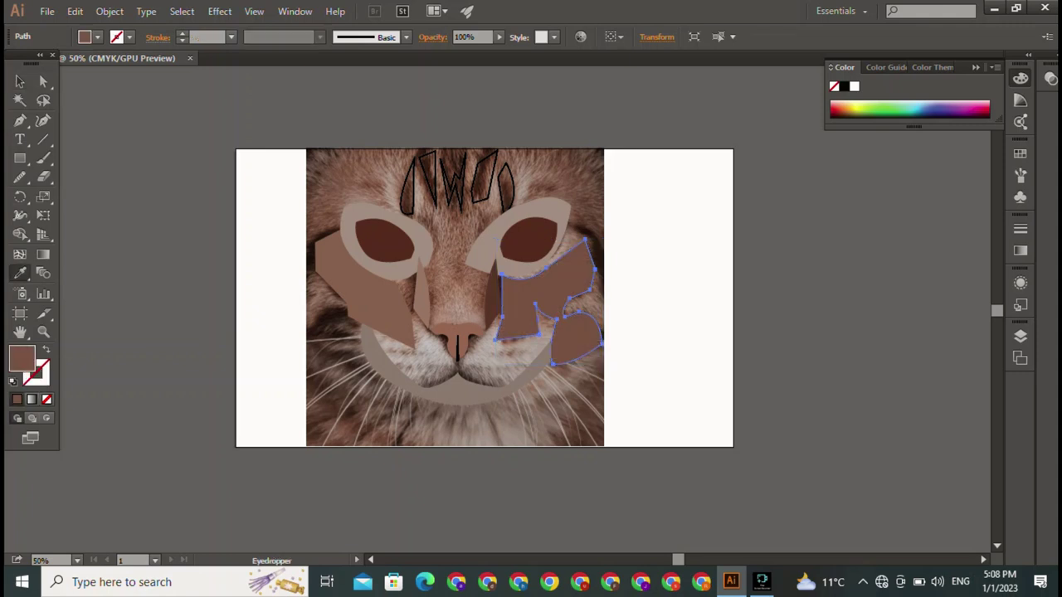
pyautogui.press('c')
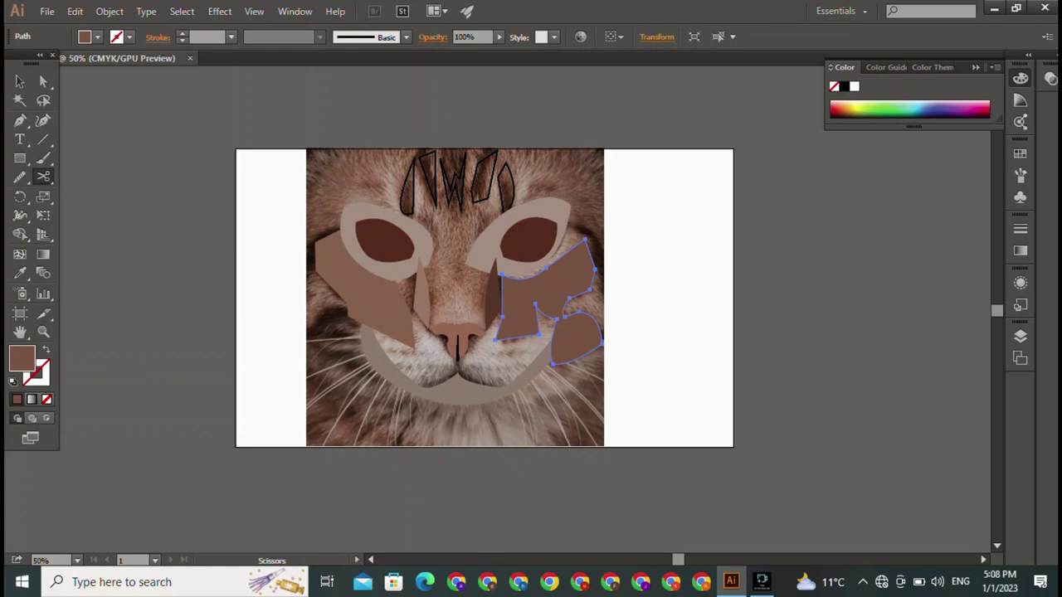
pyautogui.press('v')
pyautogui.hotkey('ctrl', 'shift', 'a')
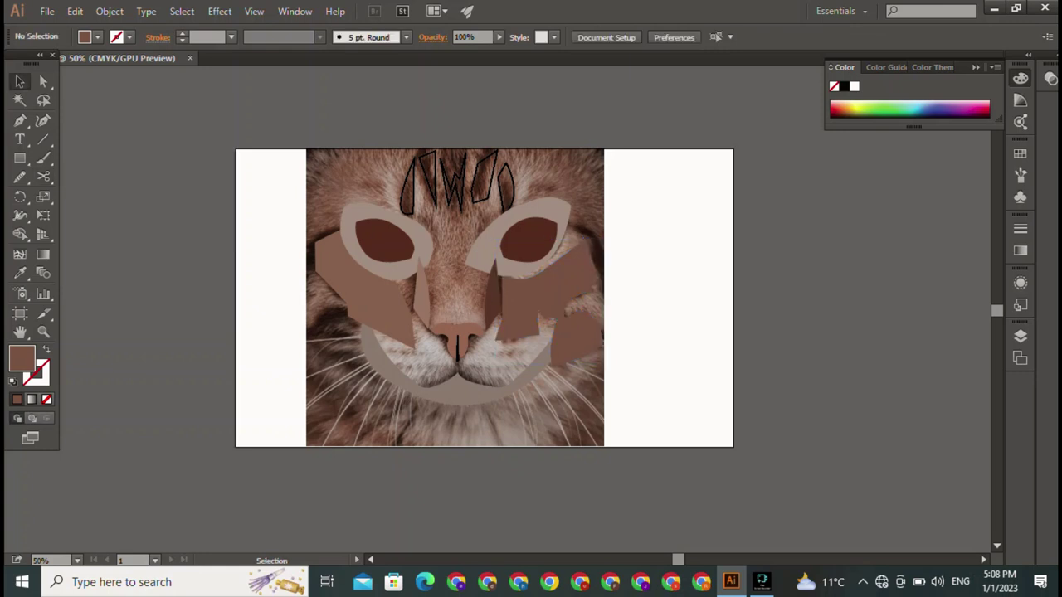
# - Fill the narrow top forehead shape and the rightmost forehead stripe with sampled brown
pyautogui.click(483, 176)
pyautogui.press('i')
pyautogui.click(382, 298)
pyautogui.press('v')
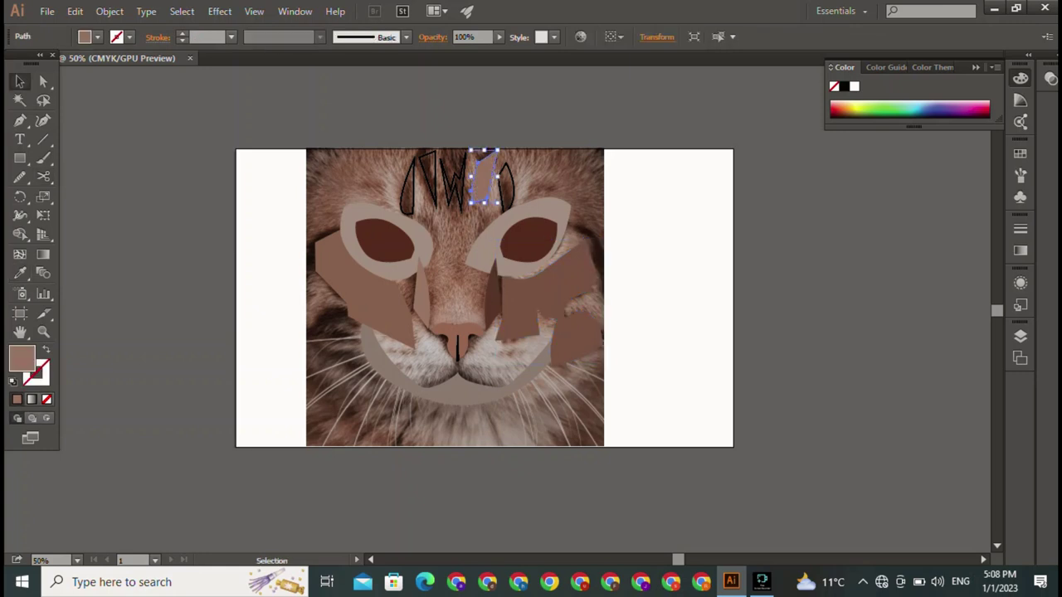
pyautogui.hotkey('ctrl', 'shift', 'a')
pyautogui.click(504, 178)
pyautogui.press('i')
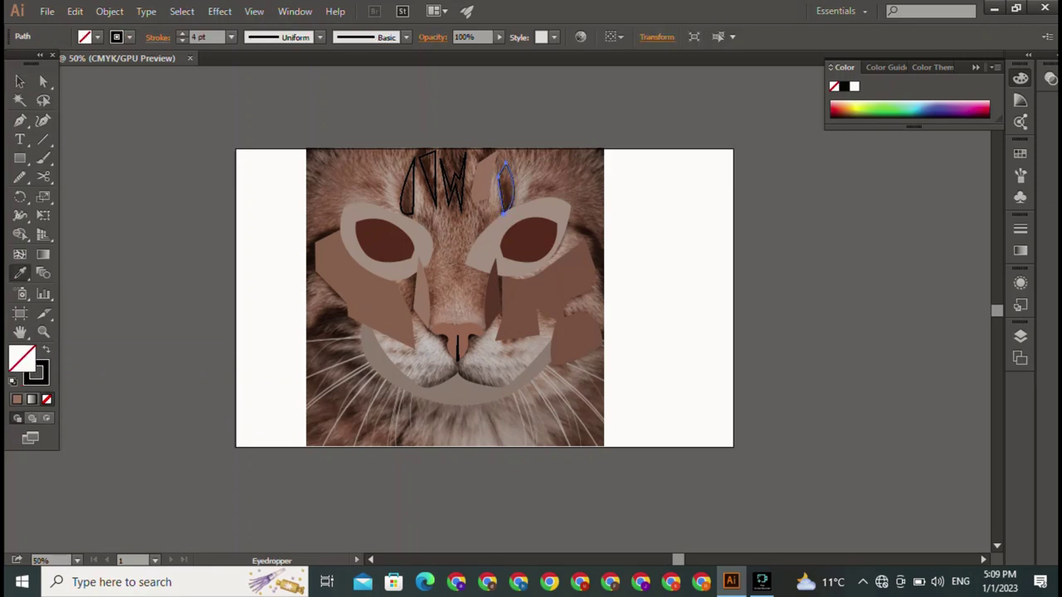
pyautogui.click(503, 187)
pyautogui.press('v')
pyautogui.hotkey('ctrl', 'shift', 'a')
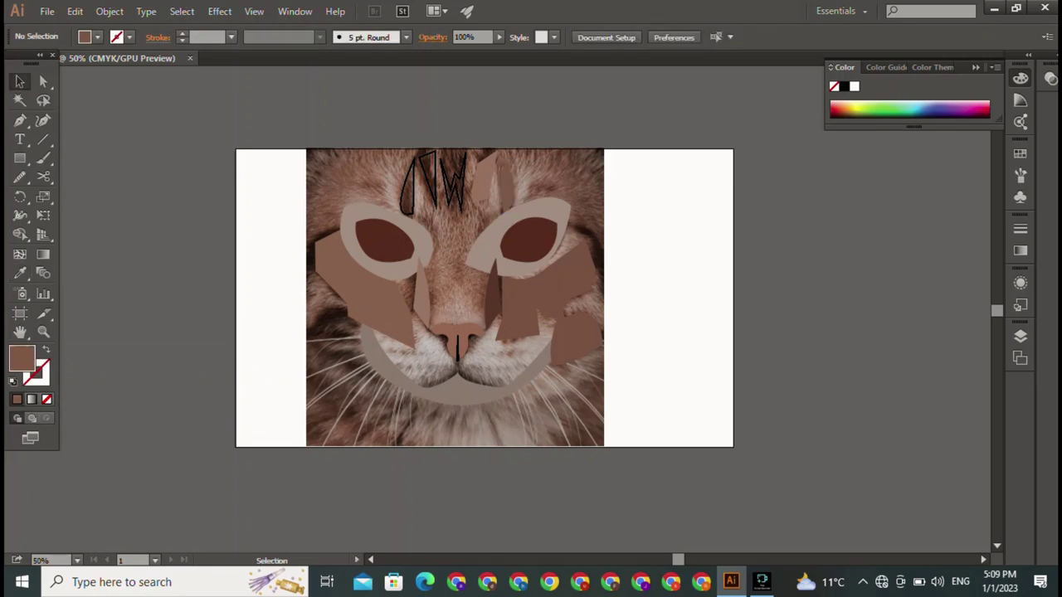
# - Fill the W-shaped outline and the adjacent narrow forehead stripes with sampled dark brown
pyautogui.click(452, 178)
pyautogui.press('i')
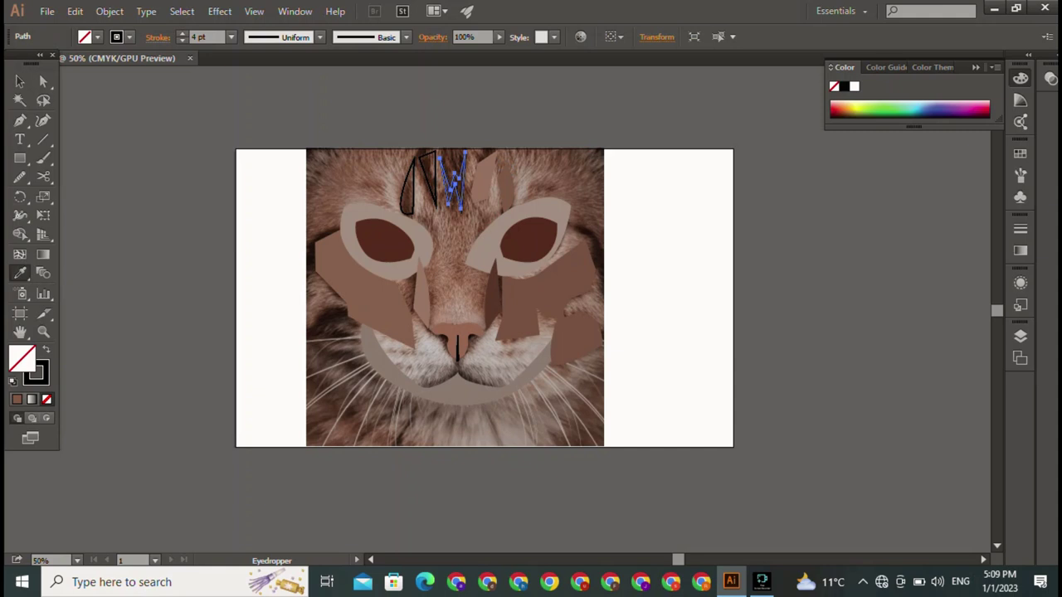
pyautogui.click(498, 179)
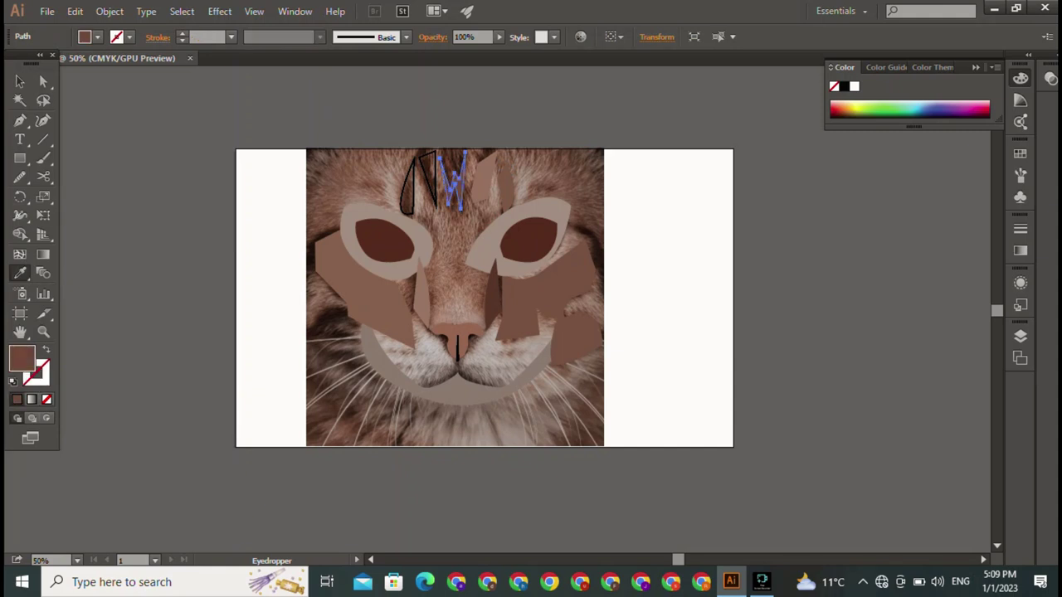
pyautogui.press('v')
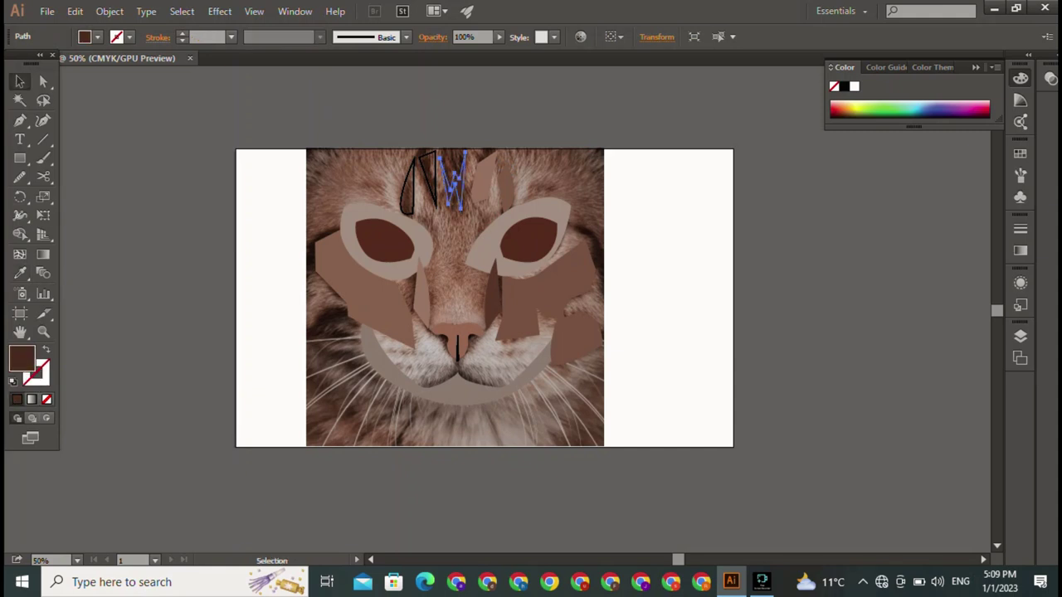
pyautogui.hotkey('ctrl', 'z')
pyautogui.hotkey('ctrl', 'z')
pyautogui.press('i')
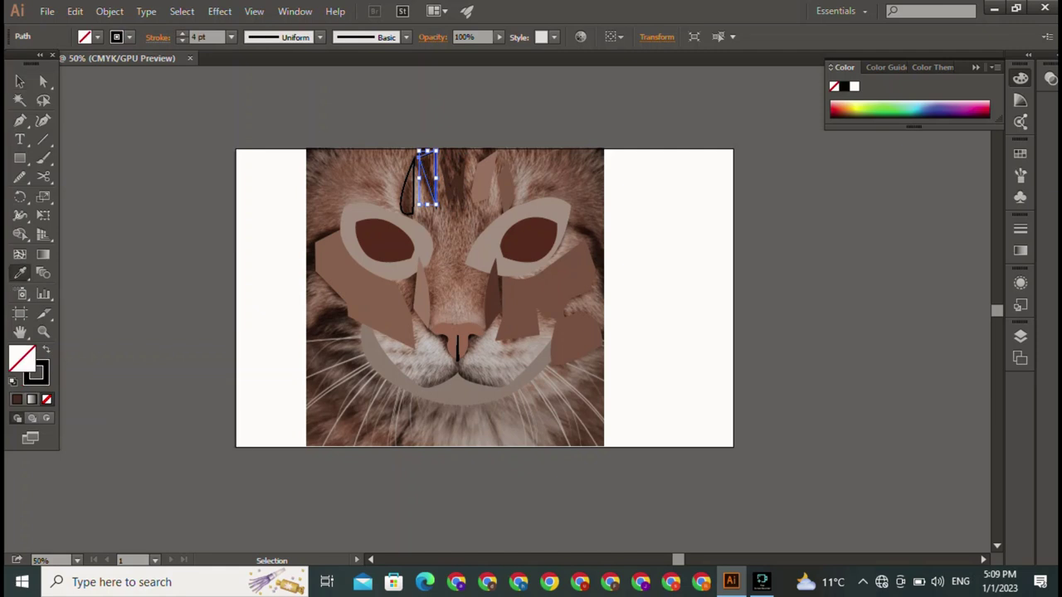
pyautogui.click(427, 178)
pyautogui.press('v')
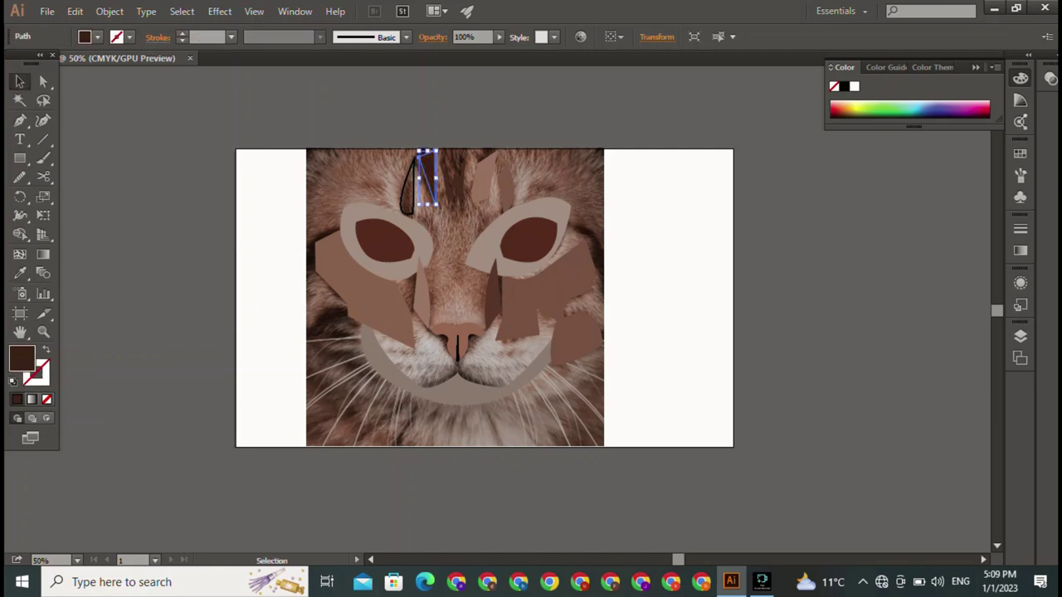
pyautogui.click(405, 186)
pyautogui.press('i')
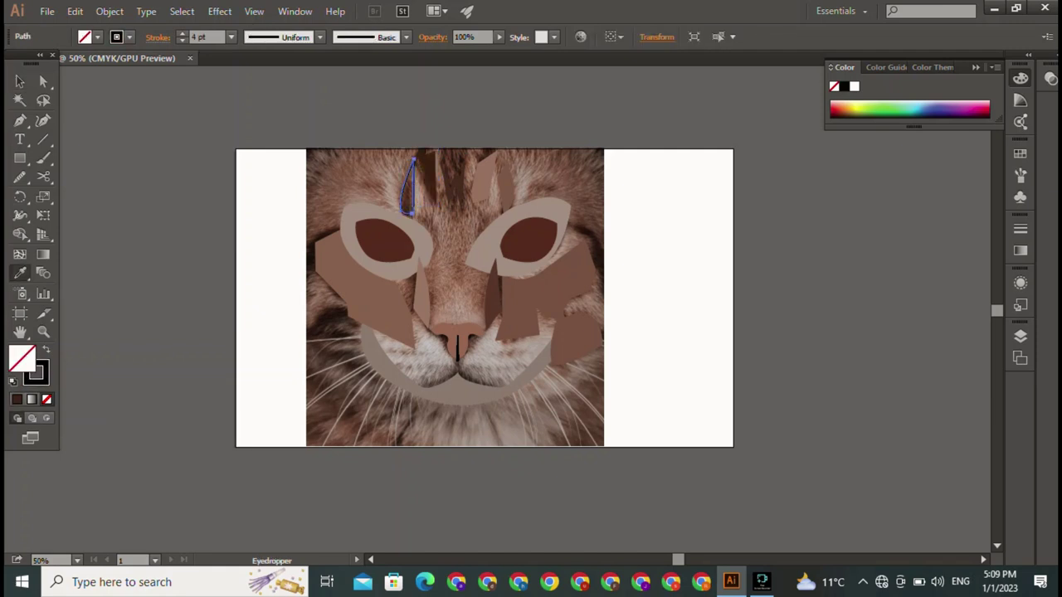
pyautogui.click(426, 179)
pyautogui.press('v')
pyautogui.hotkey('ctrl', 'shift', 'a')
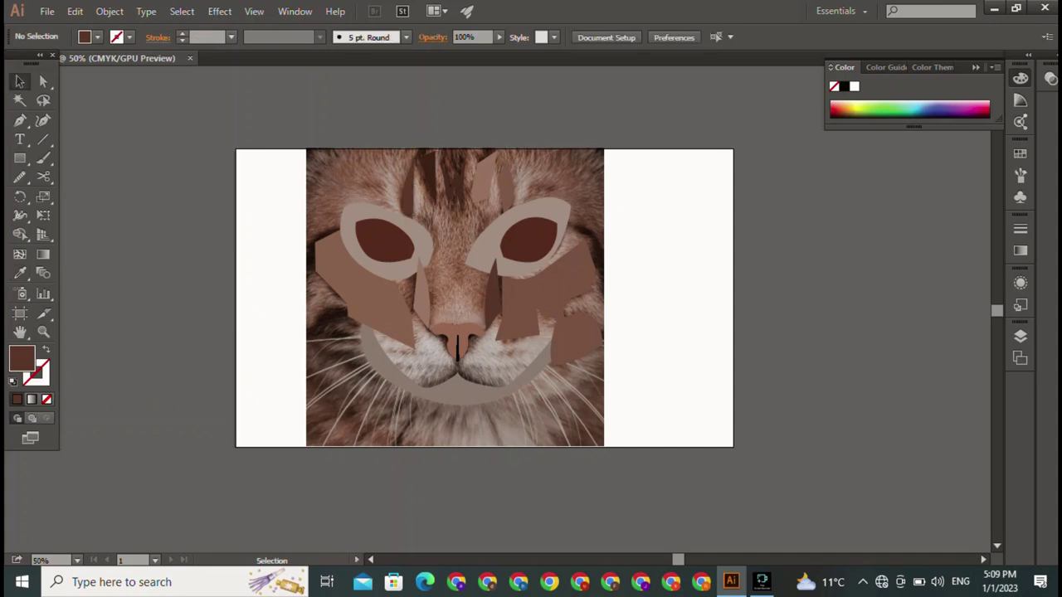
# - Check the traced face shapes against the photo, then send them all behind the photo
pyautogui.moveTo(254, 325); pyautogui.dragTo(718, 146)
pyautogui.moveTo(456, 282)
pyautogui.mouseDown()
pyautogui.moveTo(756, 427)
pyautogui.moveTo(856, 334)
pyautogui.mouseUp()
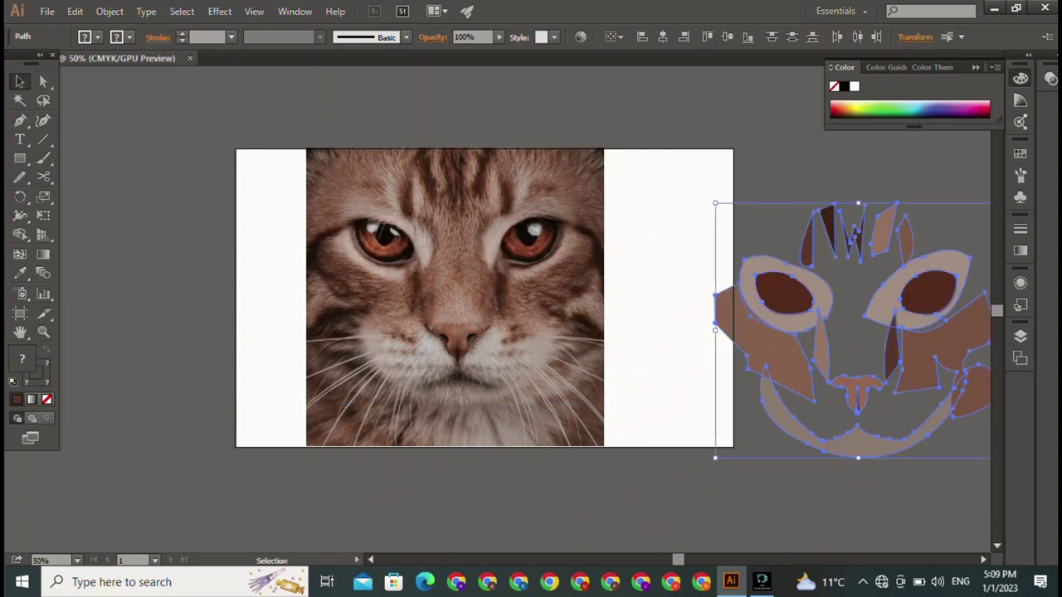
pyautogui.moveTo(854, 331); pyautogui.dragTo(454, 280)
pyautogui.hotkey('ctrl', 'shift', 'a')
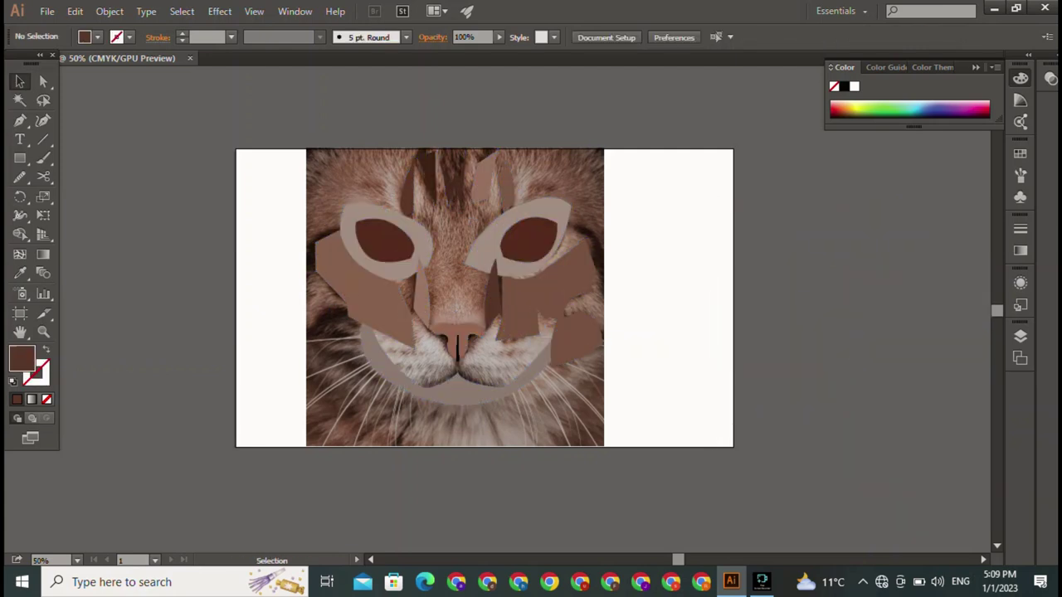
pyautogui.hotkey('ctrl', 'a')
pyautogui.press('a')
pyautogui.hotkey('ctrl', 'shift', '[')
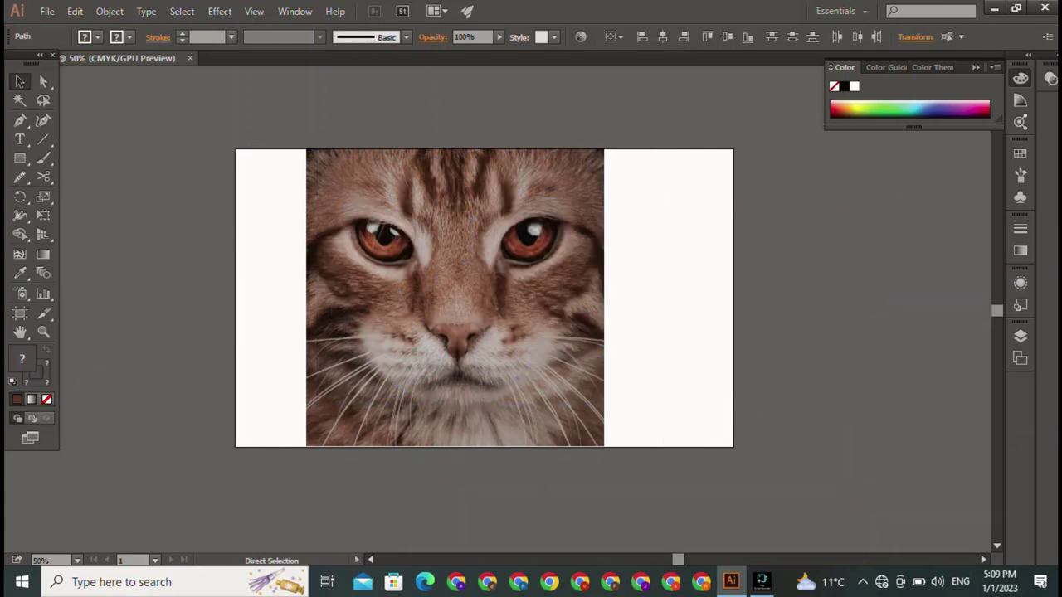
pyautogui.hotkey('ctrl', 'shift', 'a')
pyautogui.press('v')
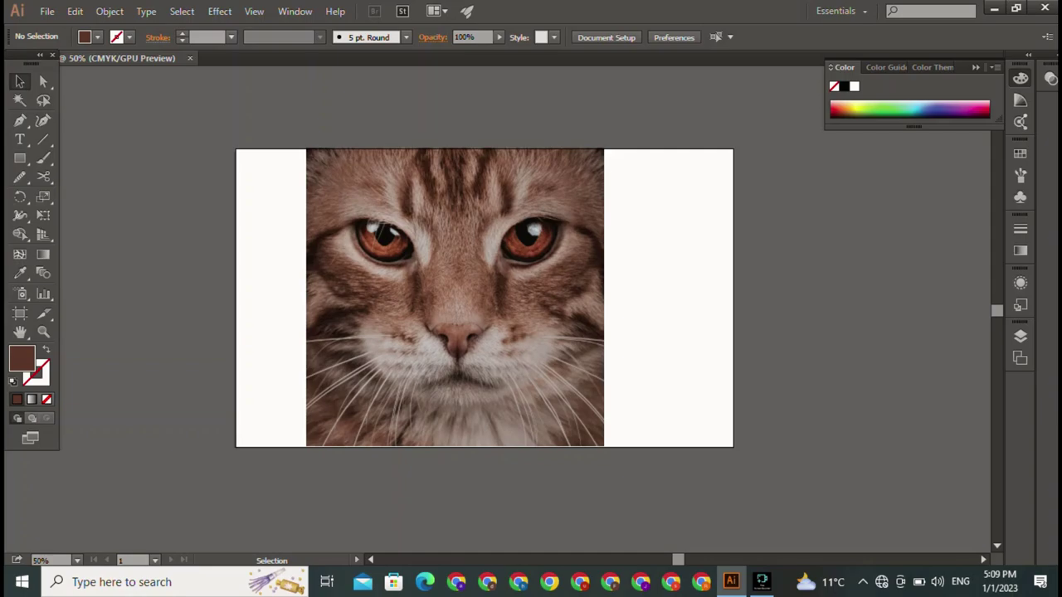
# - Zoom in to 600% on the photo's eye and frame the eye and pupil
pyautogui.scroll(2, 332, 199)
pyautogui.scroll(1, 332, 199)
pyautogui.scroll(1, 332, 199)
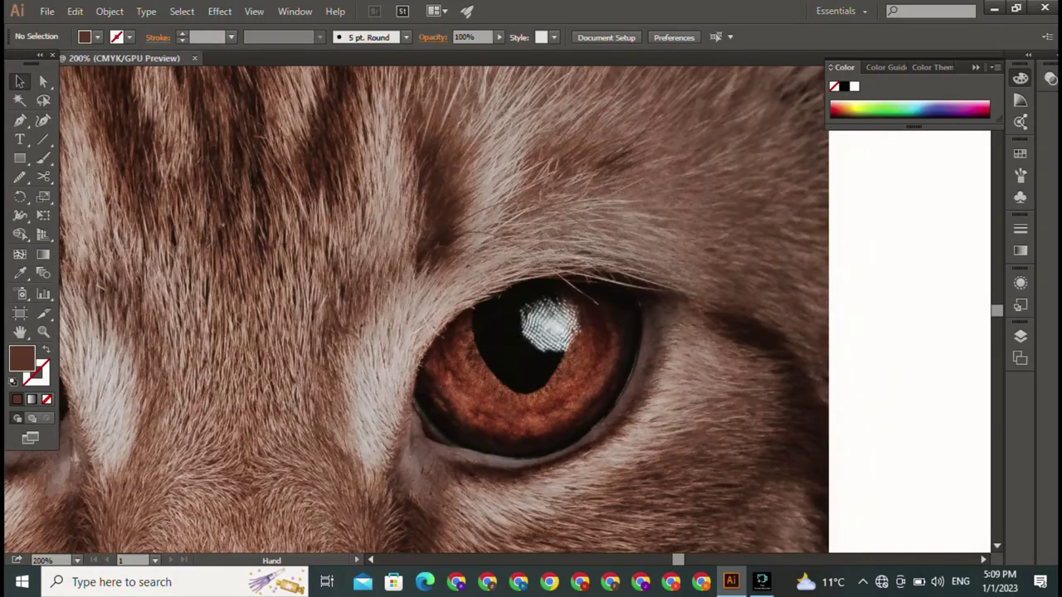
pyautogui.scroll(1, 502, 277)
pyautogui.scroll(1, 502, 278)
pyautogui.scroll(1, 502, 278)
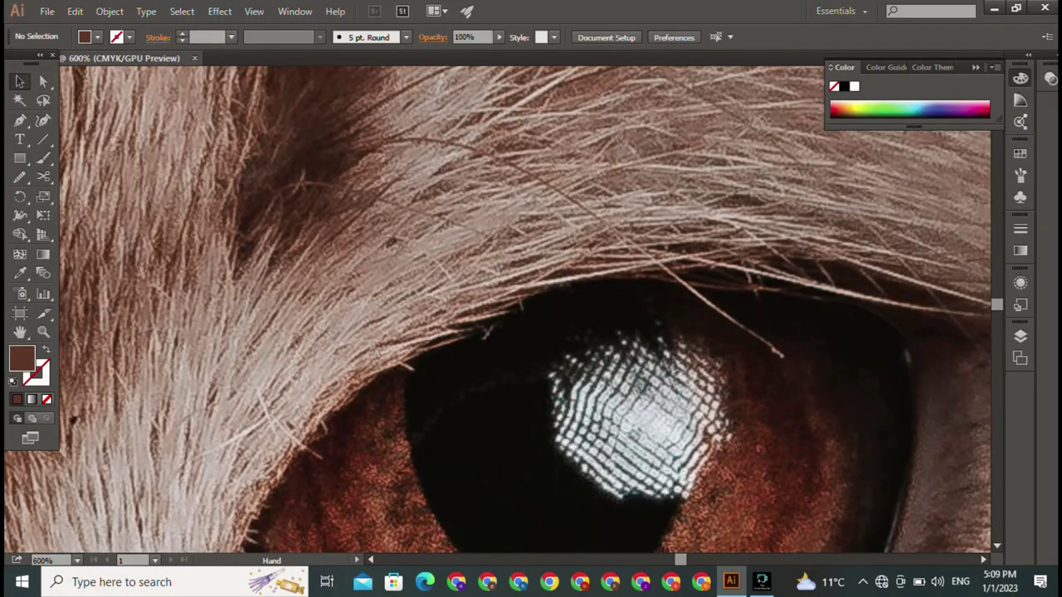
pyautogui.moveTo(639, 415); pyautogui.dragTo(514, 232)
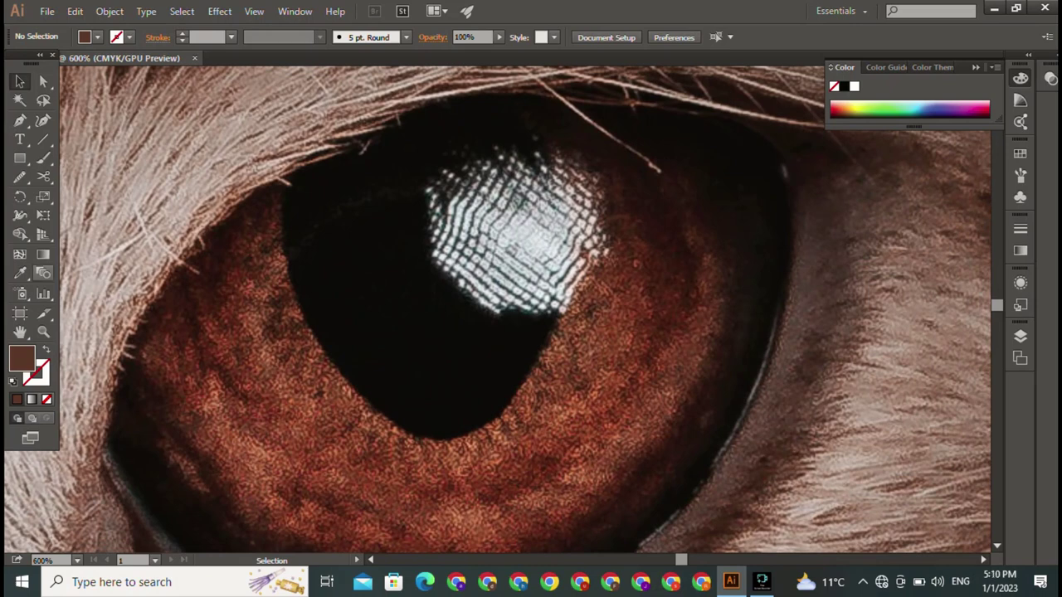
# - Trace the cat's slit pupil as a closed curved Pen path
pyautogui.press('p')
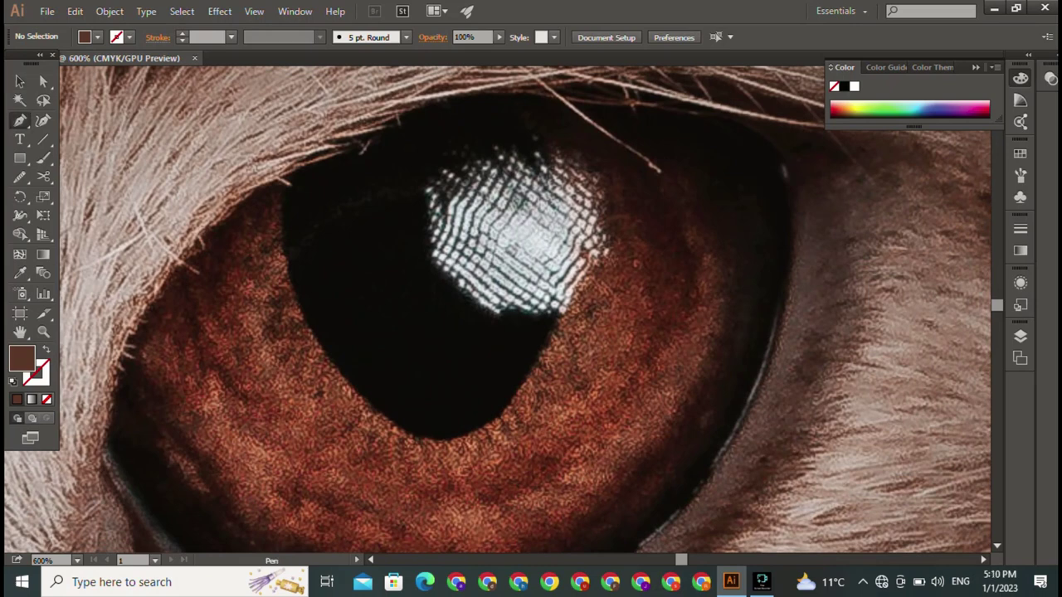
pyautogui.click(283, 179)
pyautogui.moveTo(462, 433); pyautogui.dragTo(639, 420)
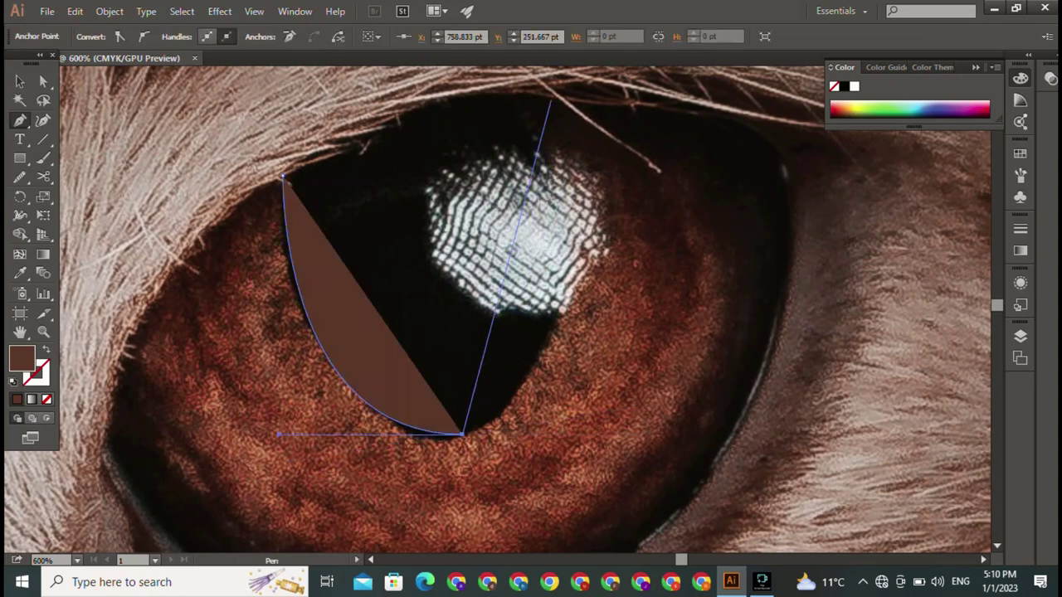
pyautogui.moveTo(550, 98)
pyautogui.mouseDown()
pyautogui.moveTo(438, 98)
pyautogui.moveTo(448, 91)
pyautogui.mouseUp()
pyautogui.moveTo(548, 309)
pyautogui.mouseDown()
pyautogui.moveTo(486, 309)
pyautogui.moveTo(498, 310)
pyautogui.mouseUp()
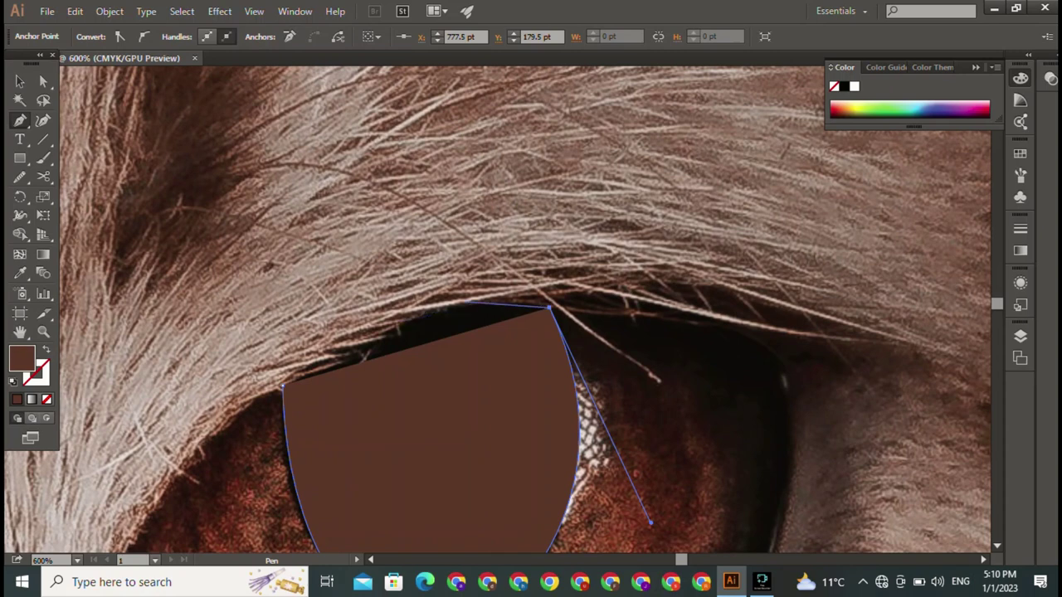
pyautogui.moveTo(283, 386); pyautogui.dragTo(425, 274)
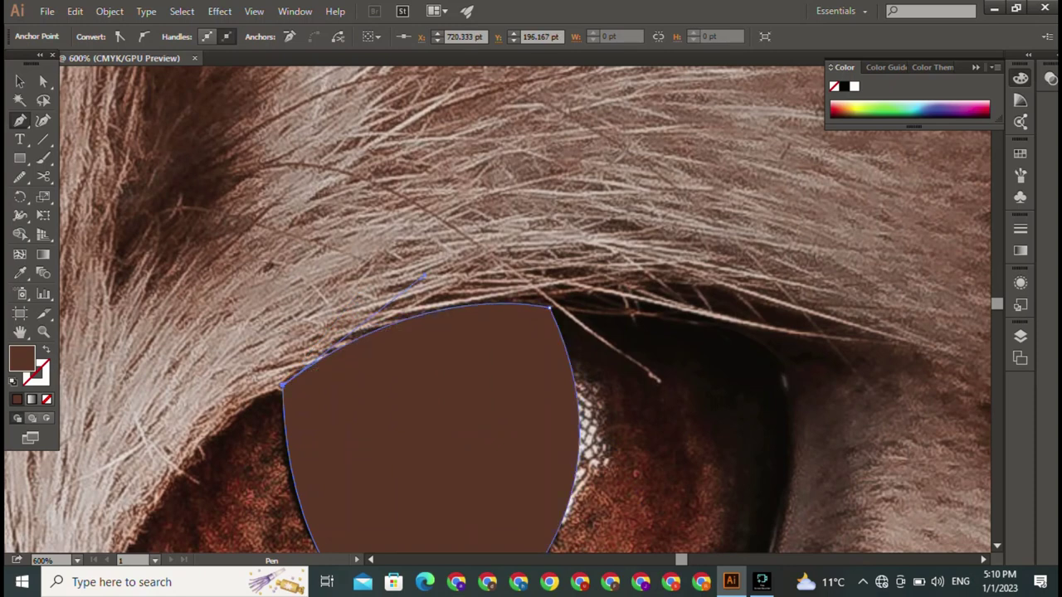
pyautogui.moveTo(464, 415); pyautogui.dragTo(555, 140)
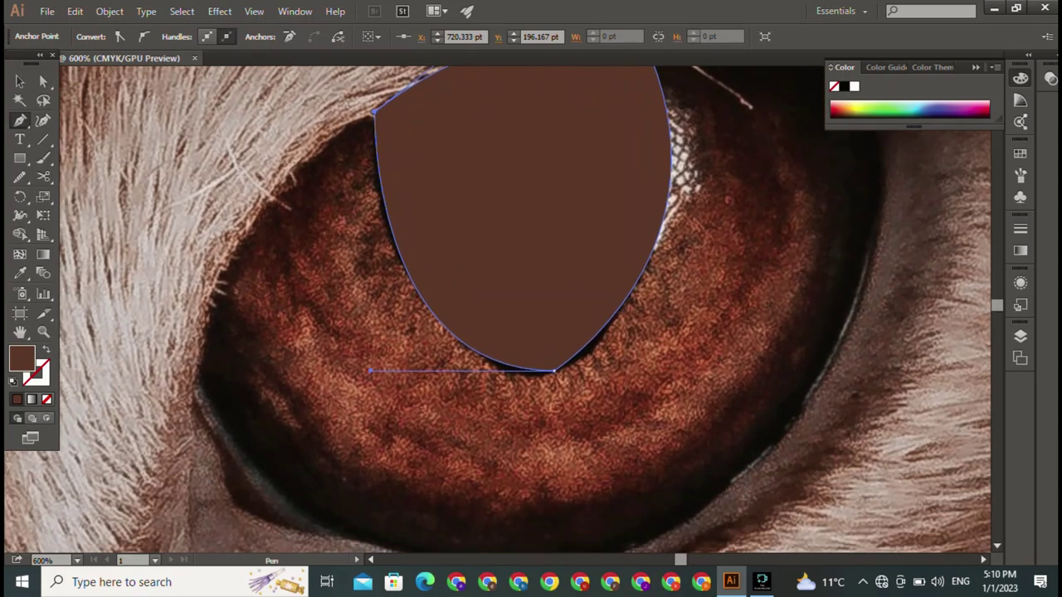
# - Fill the pupil shape with the near-black sampled from the photo's pupil
pyautogui.press('i')
pyautogui.click(540, 375)
pyautogui.press('v')
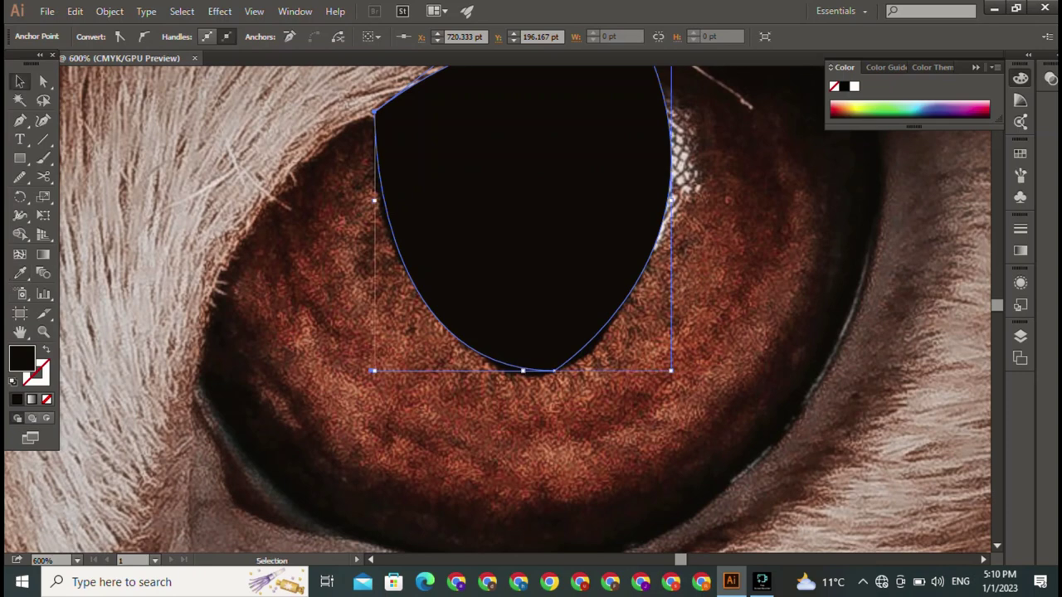
pyautogui.hotkey('ctrl', 'shift', 'a')
pyautogui.moveTo(498, 307); pyautogui.dragTo(705, 332)
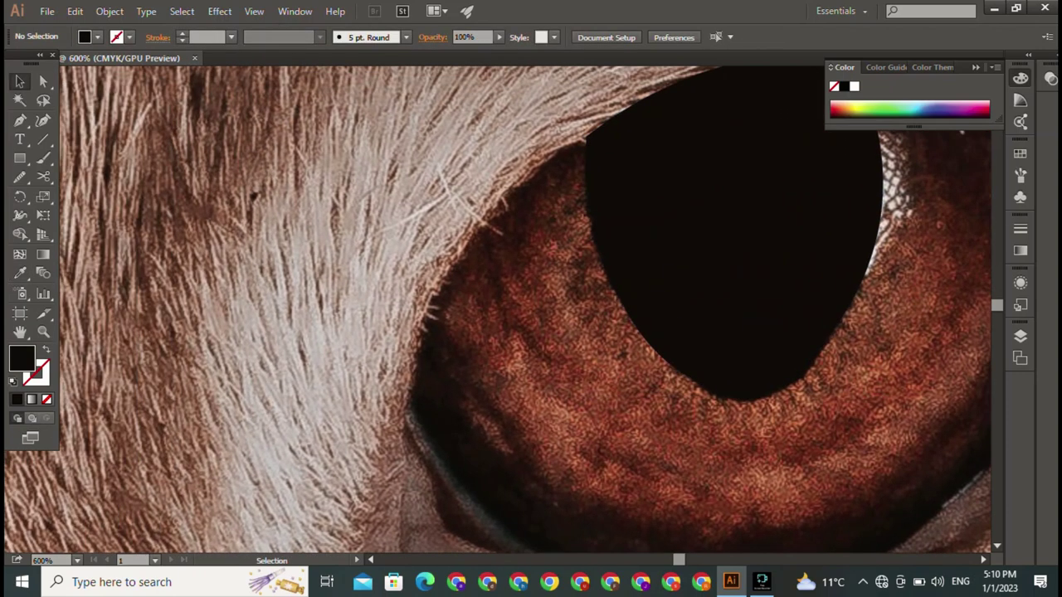
# - Delete the black pupil shape and bring the eye's bright reflection into view
pyautogui.click(730, 232)
pyautogui.press('Delete')
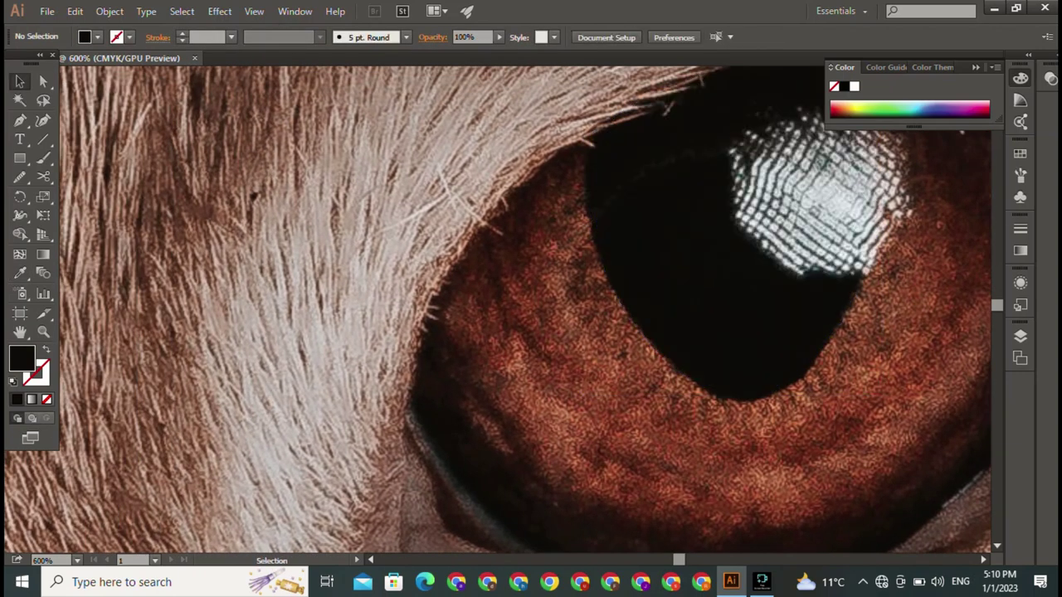
pyautogui.moveTo(730, 232); pyautogui.dragTo(452, 403)
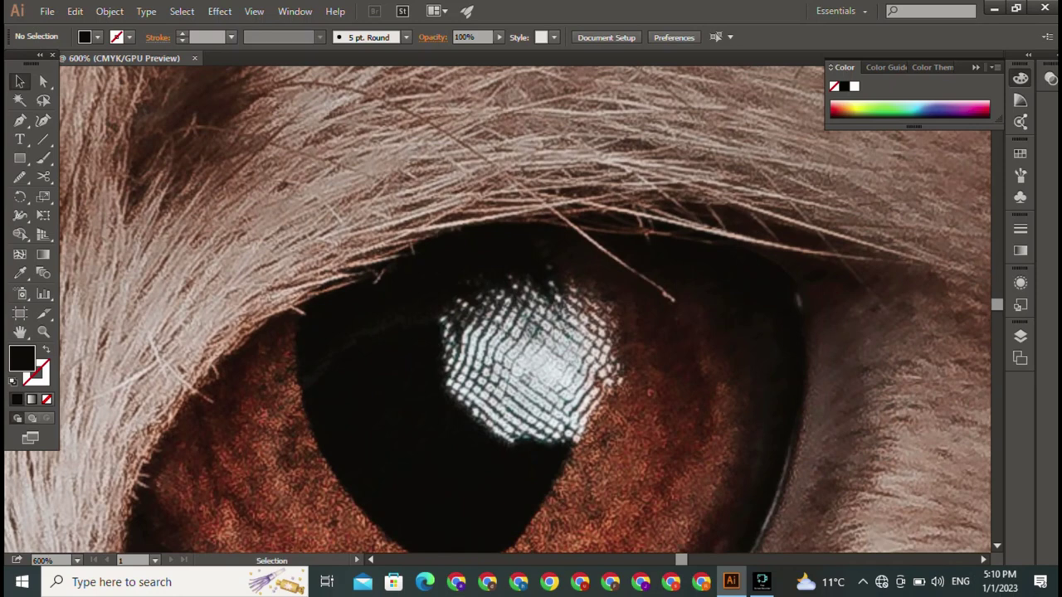
# - Trace a closed outline around the bright reflection with curved and corner points
pyautogui.click(20, 120)
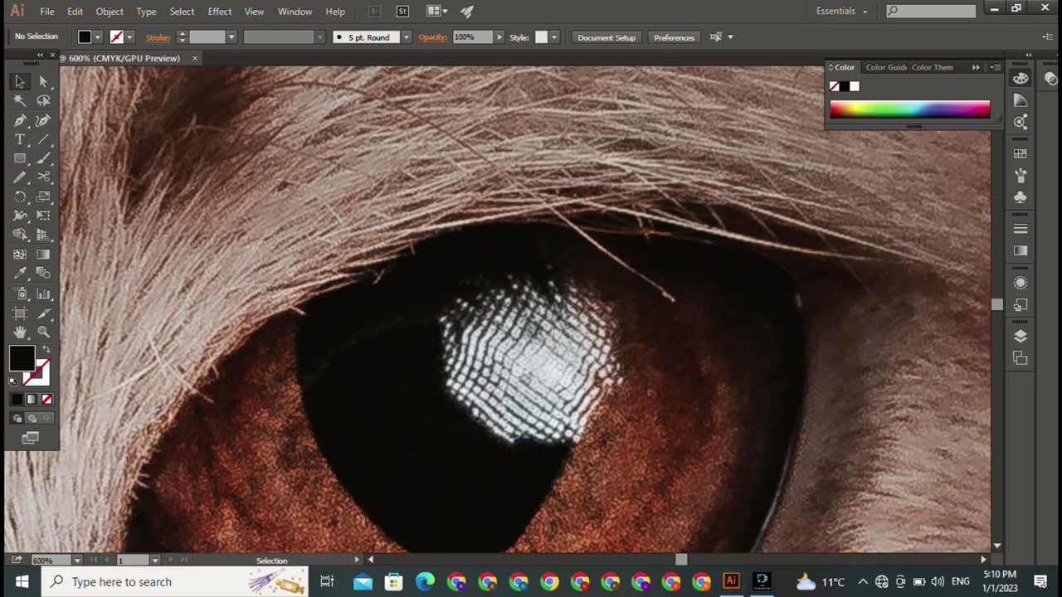
pyautogui.click(441, 308)
pyautogui.moveTo(614, 296); pyautogui.dragTo(665, 328)
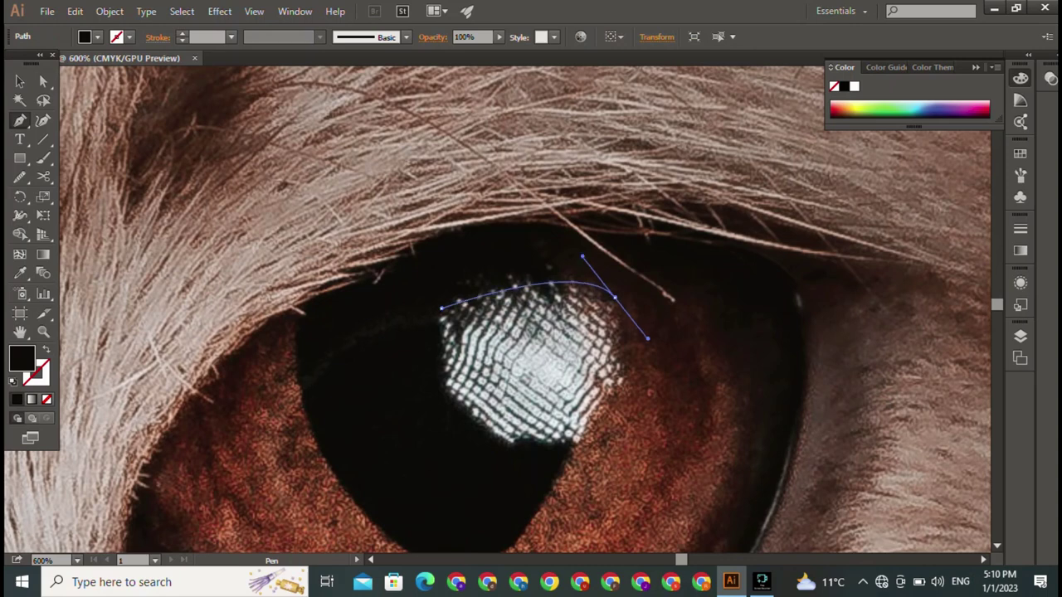
pyautogui.press('alt')
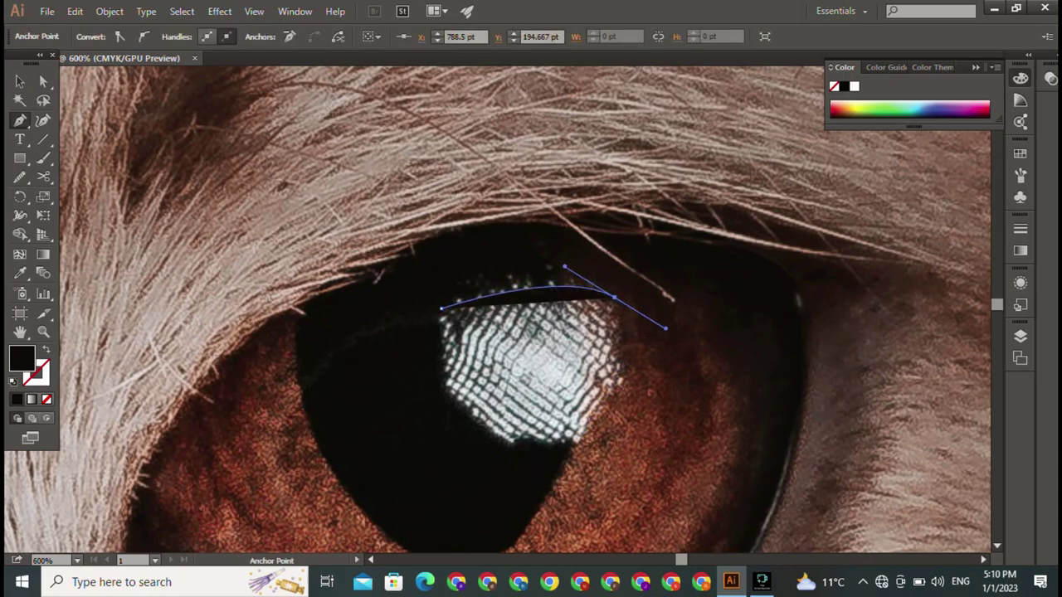
pyautogui.press('Return')
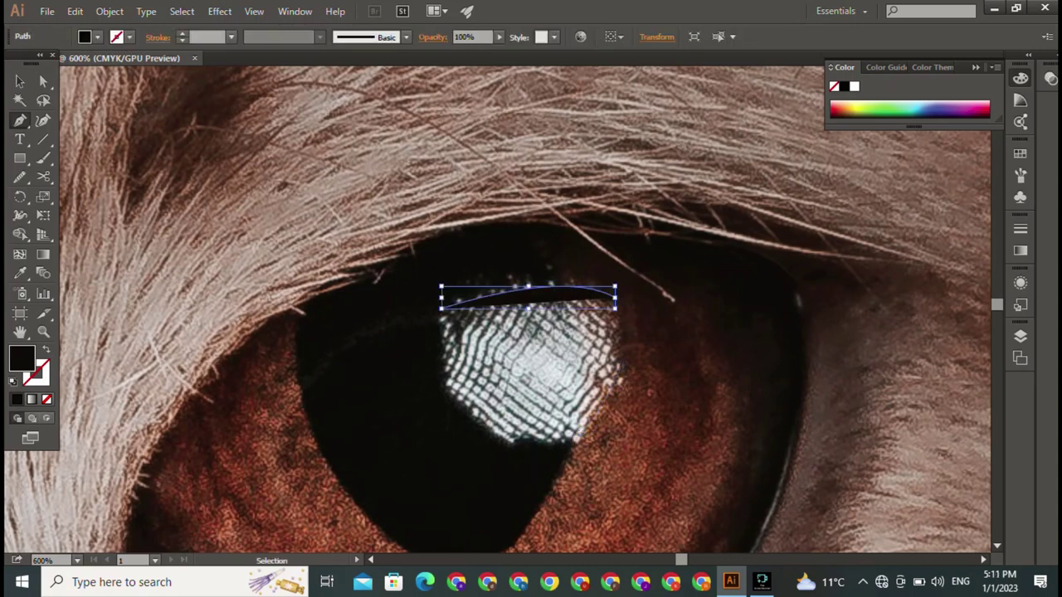
pyautogui.click(571, 430)
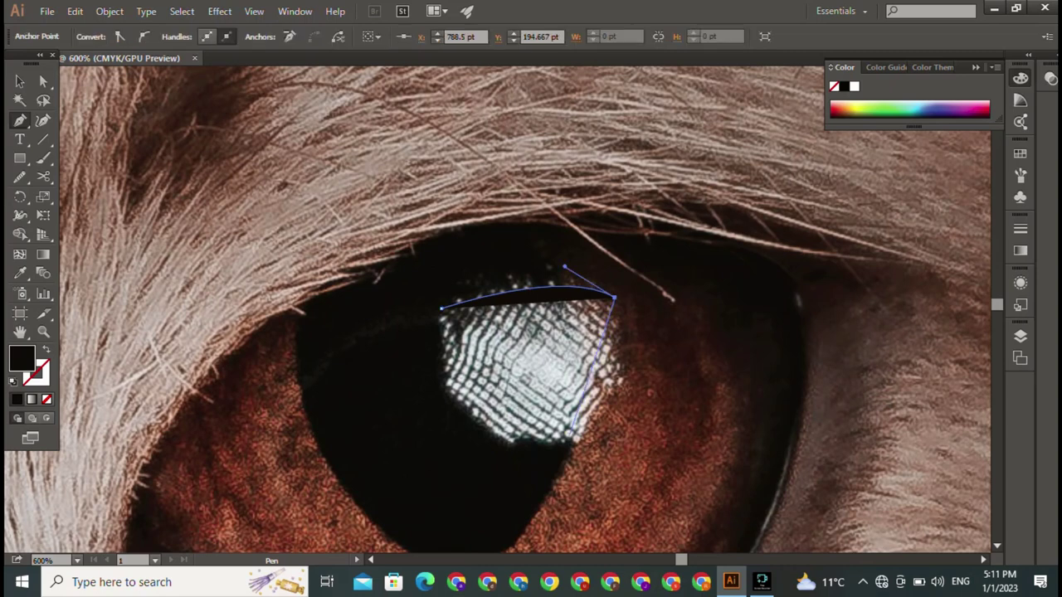
pyautogui.moveTo(576, 438); pyautogui.dragTo(508, 521)
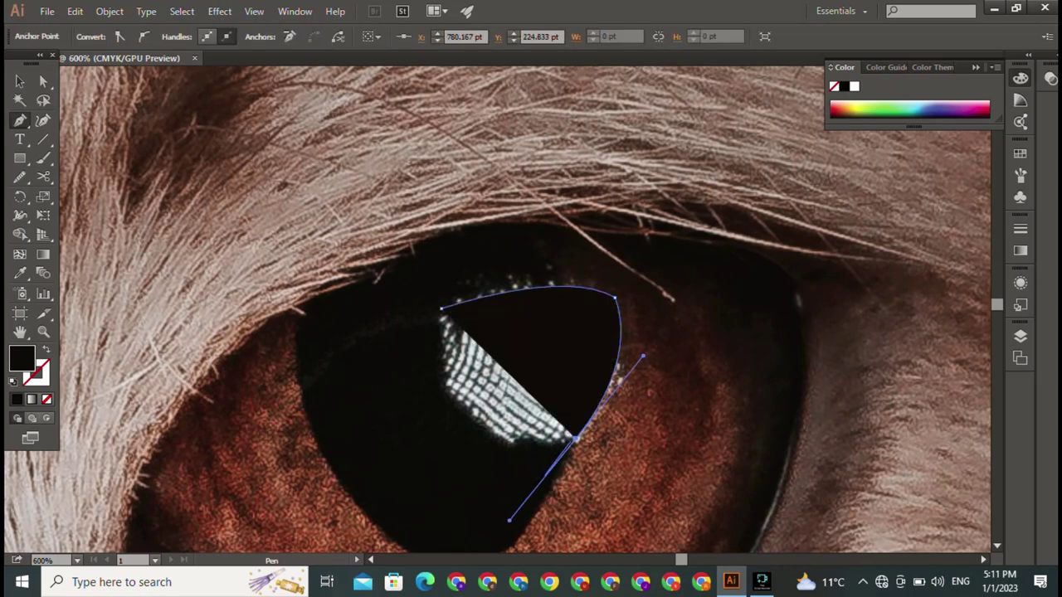
pyautogui.click(575, 438)
pyautogui.moveTo(448, 384); pyautogui.dragTo(419, 300)
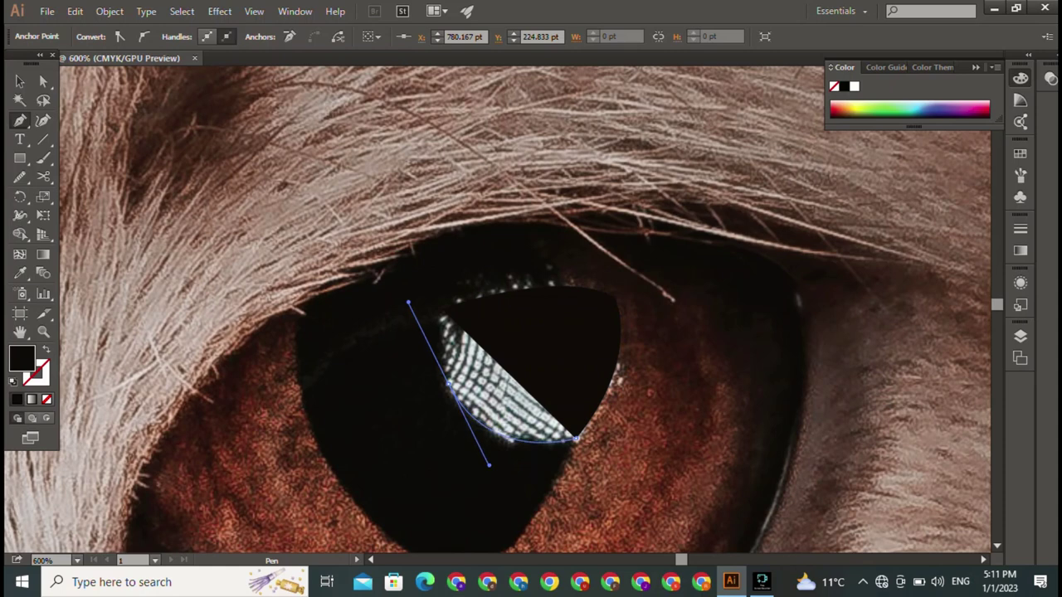
pyautogui.click(448, 384)
pyautogui.click(440, 308)
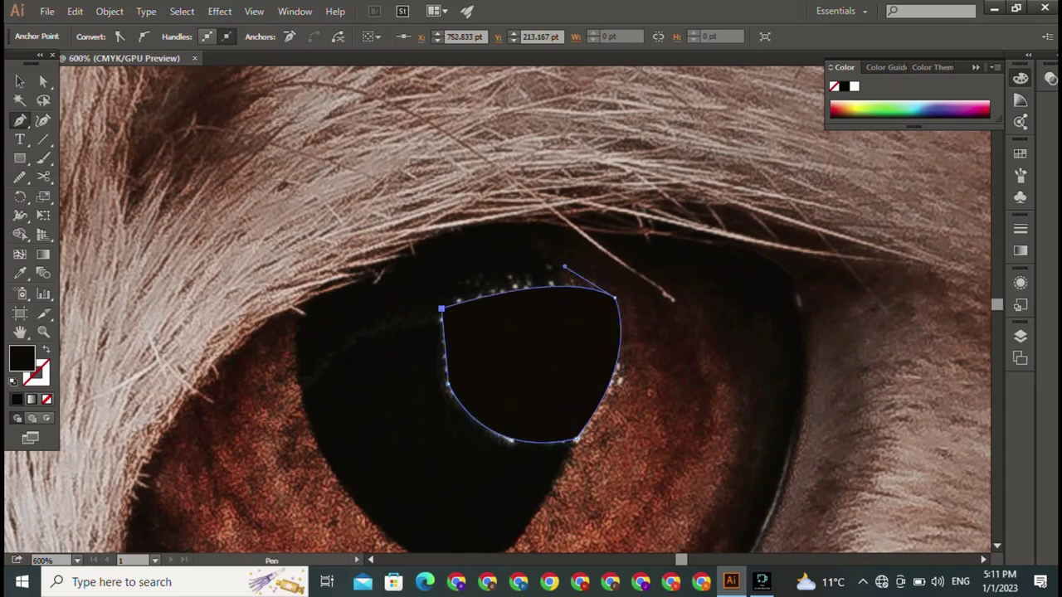
# - Fill the highlight shape with the reflection's near-white and deselect it
pyautogui.press('i')
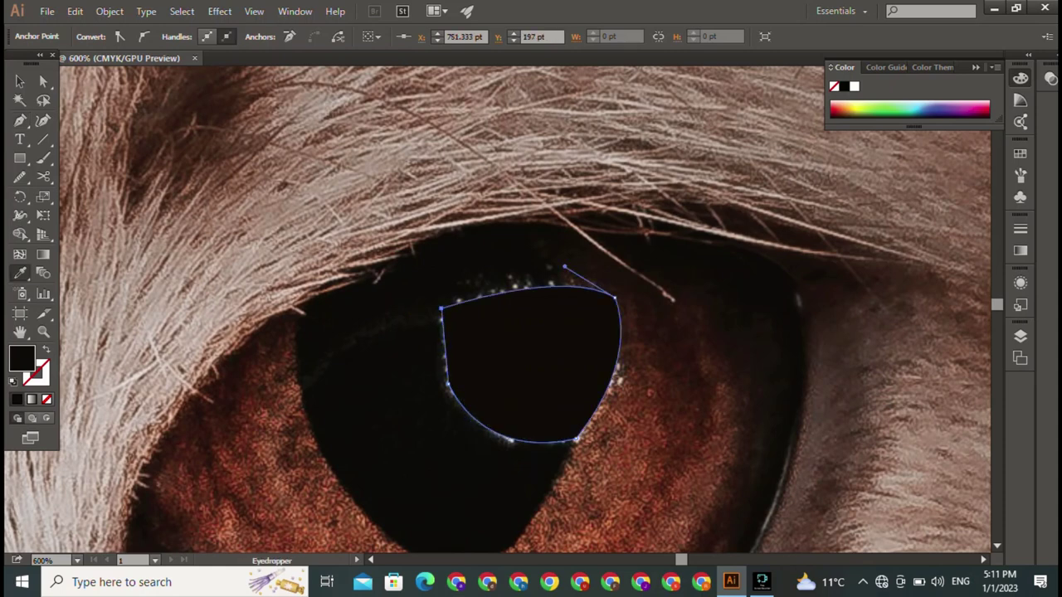
pyautogui.click(895, 357)
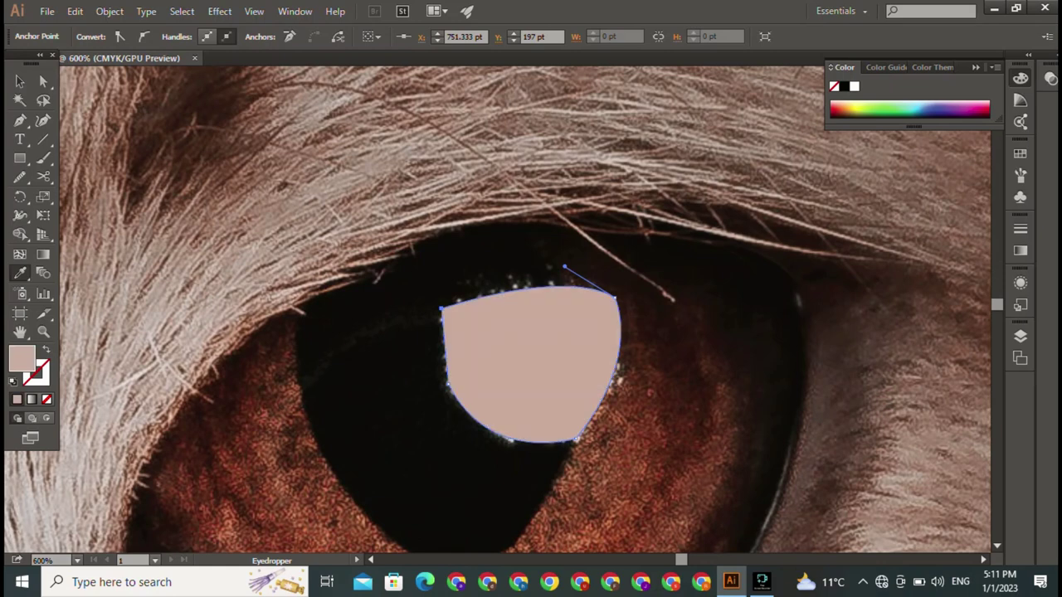
pyautogui.click(853, 85)
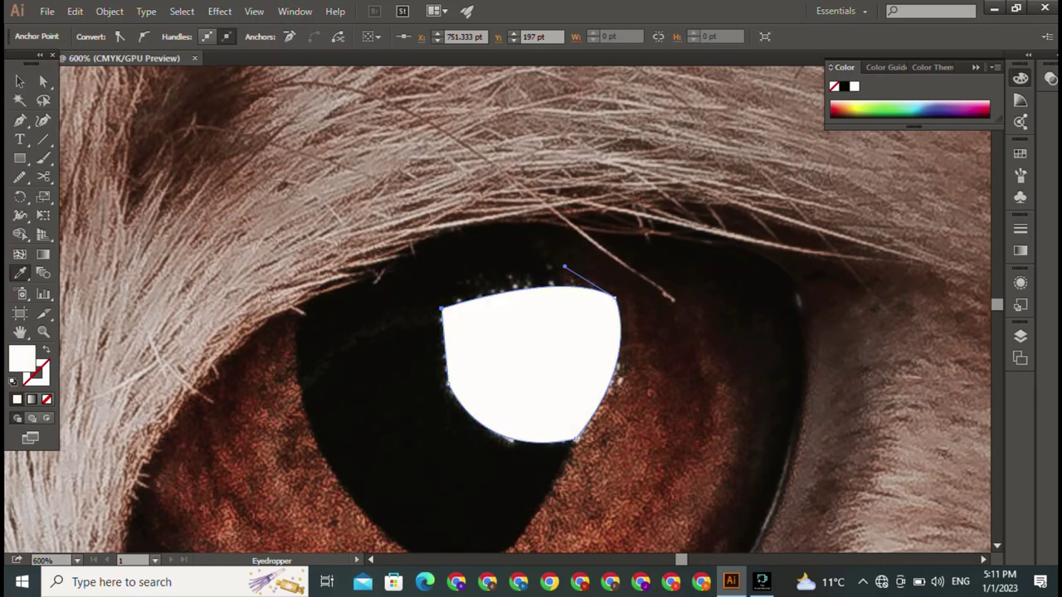
pyautogui.press('v')
pyautogui.rightClick(519, 305)
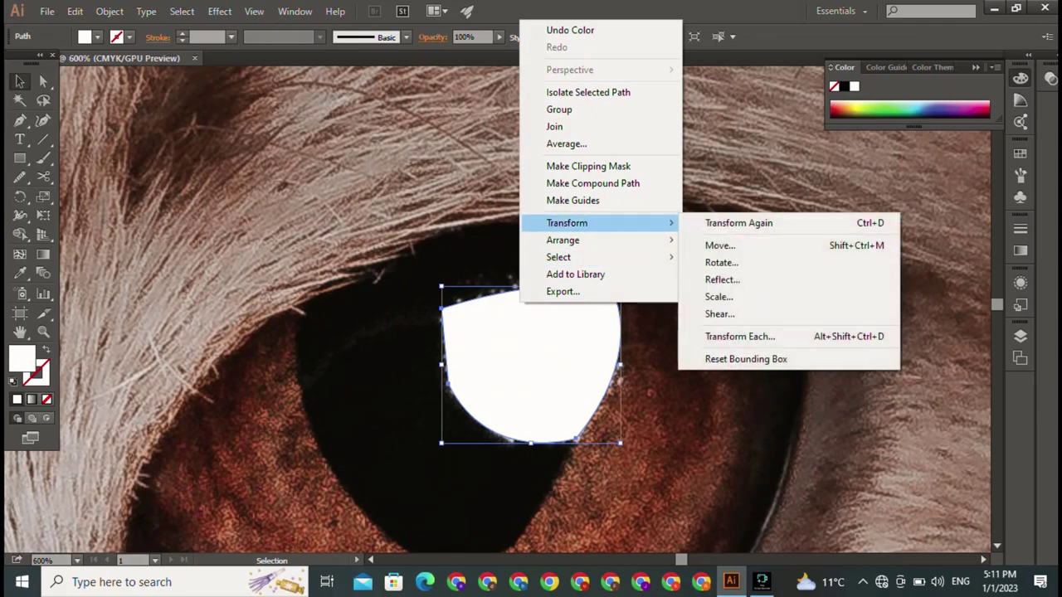
pyautogui.click(829, 364)
# - Pan to the other eye and start a Pen outline of its pupil, abandoning the first attempt
pyautogui.moveTo(332, 332); pyautogui.dragTo(829, 331)
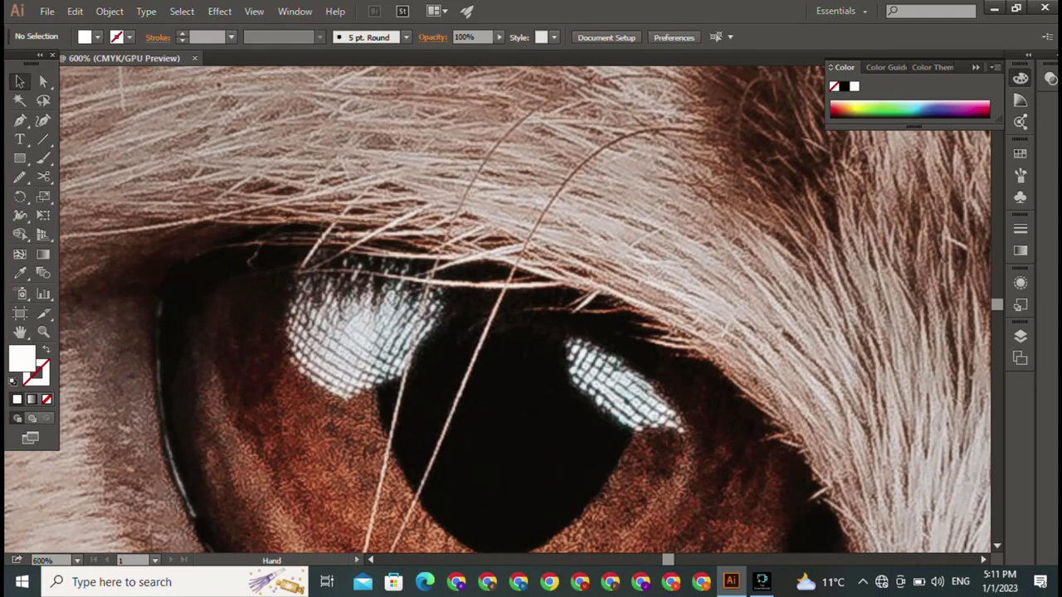
pyautogui.moveTo(531, 332)
pyautogui.mouseDown()
pyautogui.moveTo(481, 142)
pyautogui.moveTo(423, 282)
pyautogui.mouseUp()
pyautogui.press('p')
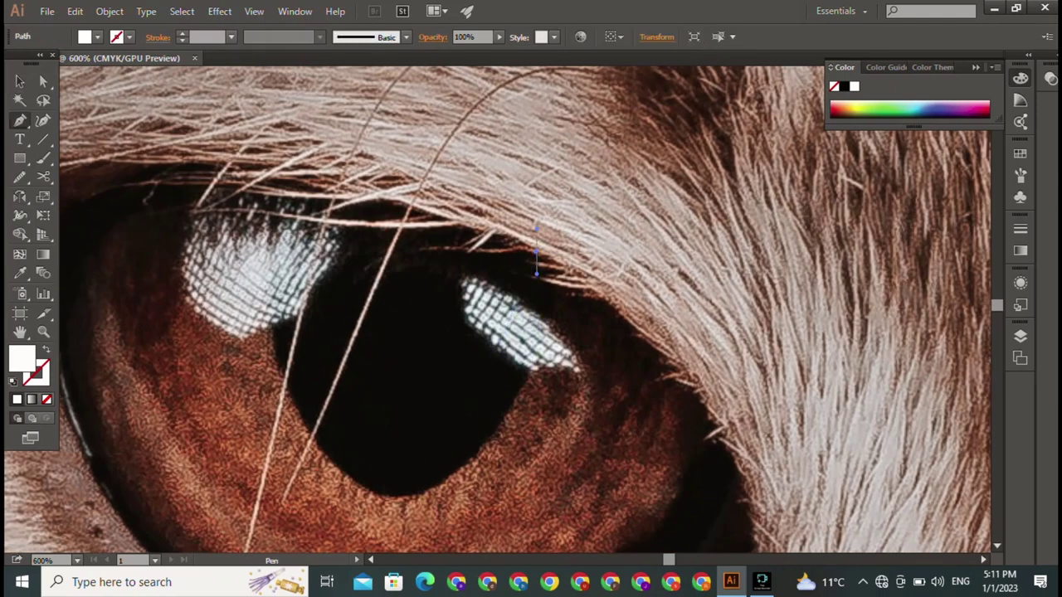
pyautogui.hotkey('ctrl', 'shift', 'a')
pyautogui.click(532, 255)
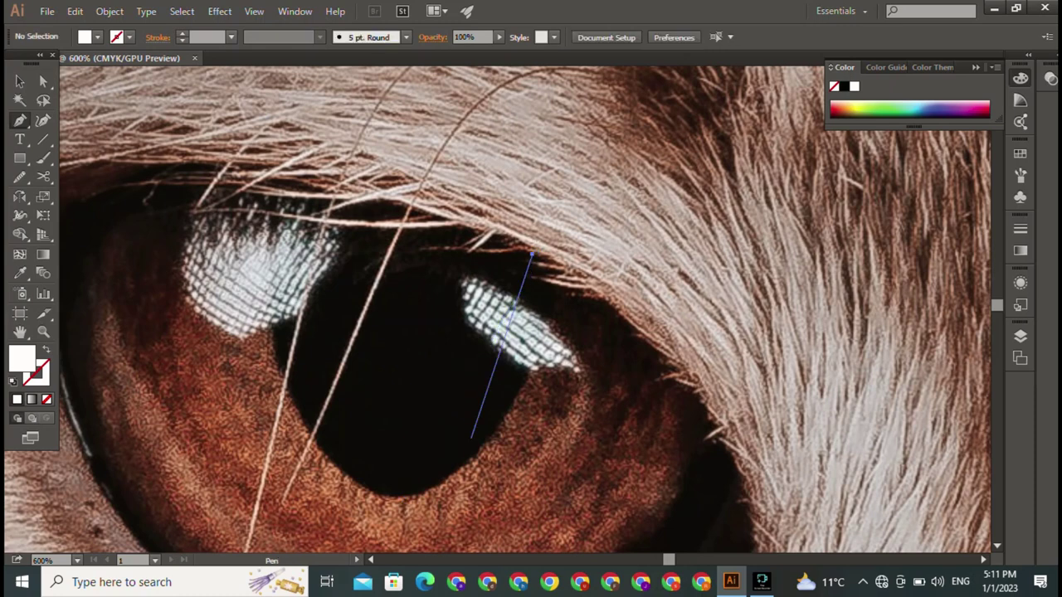
pyautogui.moveTo(393, 496)
pyautogui.mouseDown()
pyautogui.moveTo(247, 451)
pyautogui.moveTo(287, 453)
pyautogui.mouseUp()
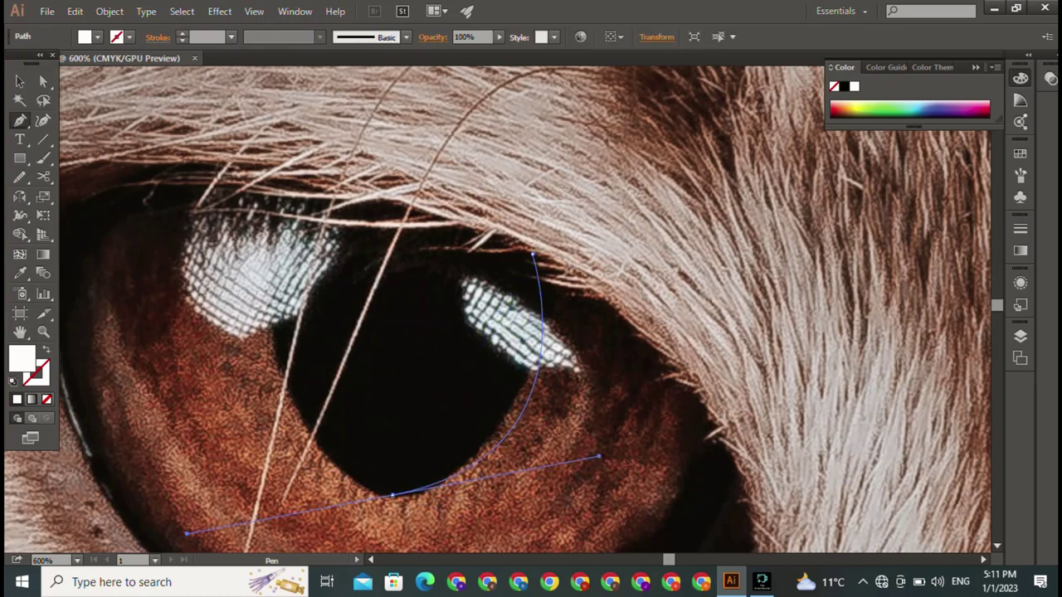
pyautogui.scroll(-3, 287, 454)
pyautogui.moveTo(287, 329)
pyautogui.mouseDown()
pyautogui.moveTo(355, 387)
pyautogui.moveTo(393, 372)
pyautogui.mouseUp()
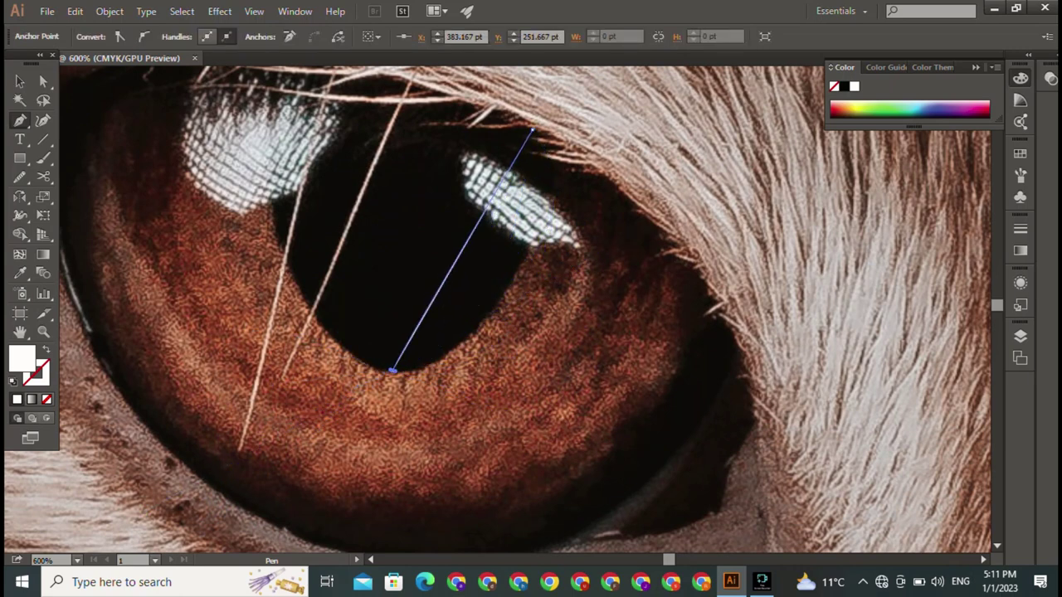
pyautogui.keyDown('ctrl'); pyautogui.click(531, 130); pyautogui.keyUp('ctrl')
# - Retrace the outline from the top, down and up the pupil's left side, undoing misplaced points
pyautogui.click(532, 130)
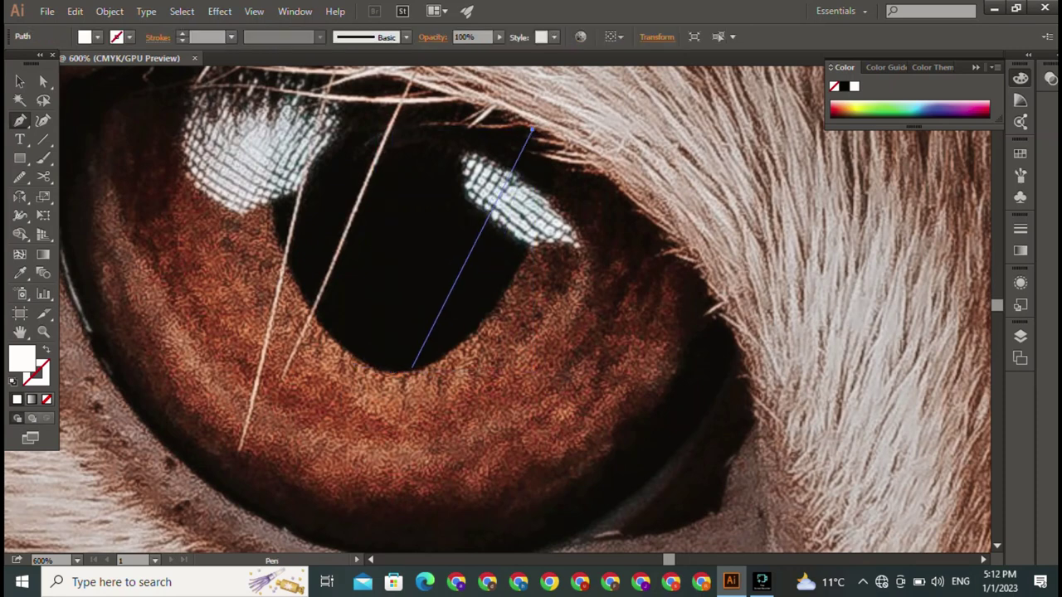
pyautogui.moveTo(446, 358); pyautogui.dragTo(298, 499)
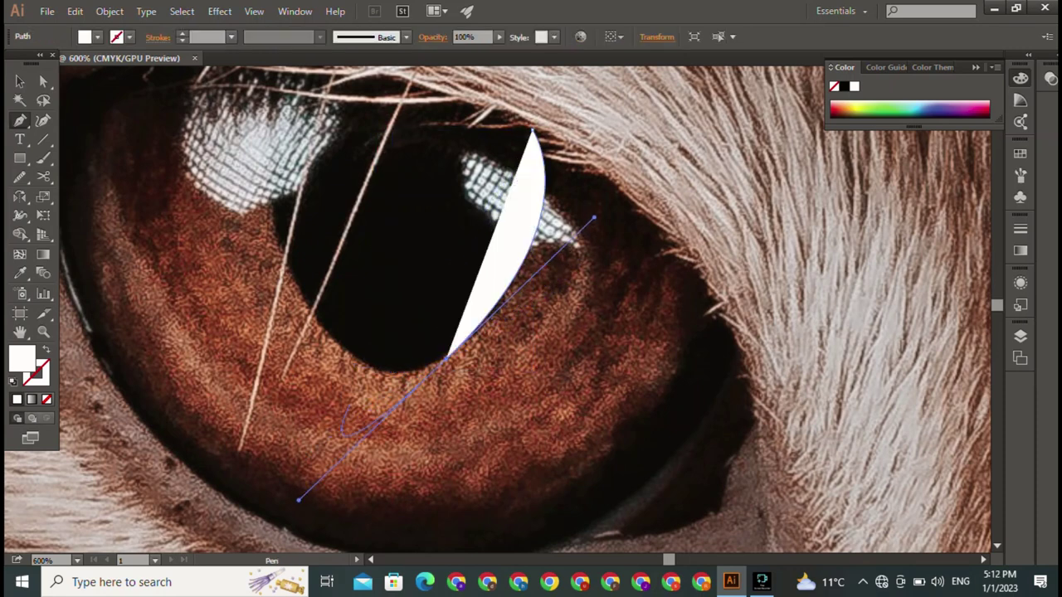
pyautogui.keyDown('alt'); pyautogui.click(446, 359); pyautogui.keyUp('alt')
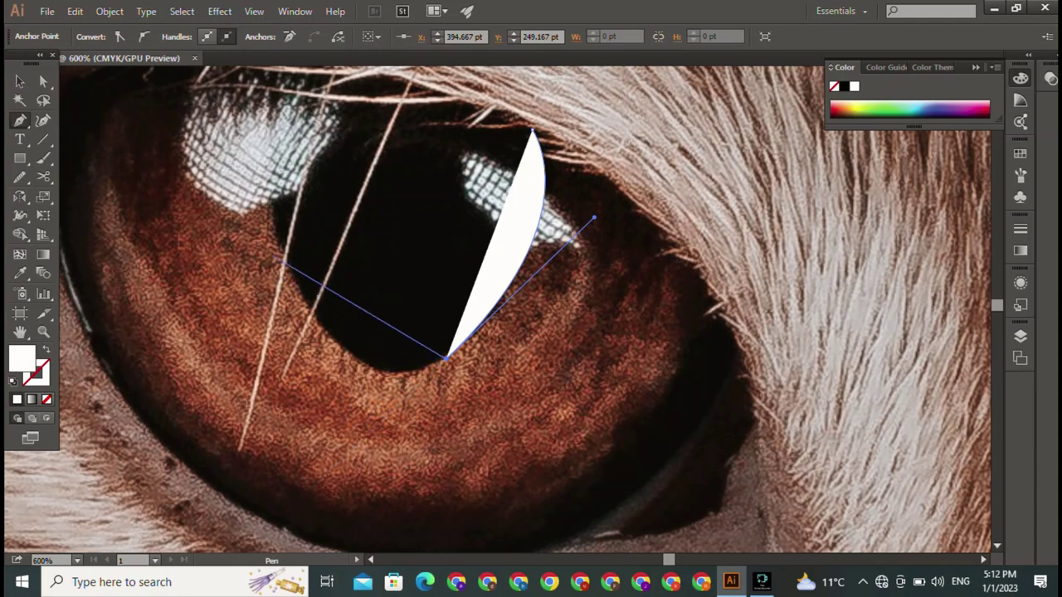
pyautogui.moveTo(267, 199); pyautogui.dragTo(286, 112)
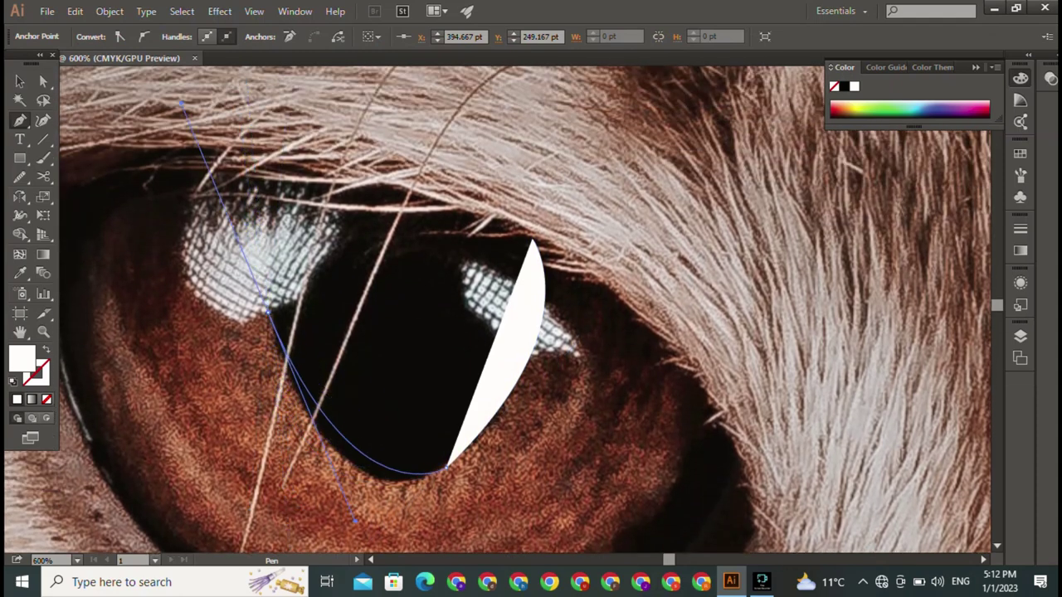
pyautogui.moveTo(286, 112)
pyautogui.mouseDown()
pyautogui.moveTo(265, 248)
pyautogui.moveTo(195, 168)
pyautogui.mouseUp()
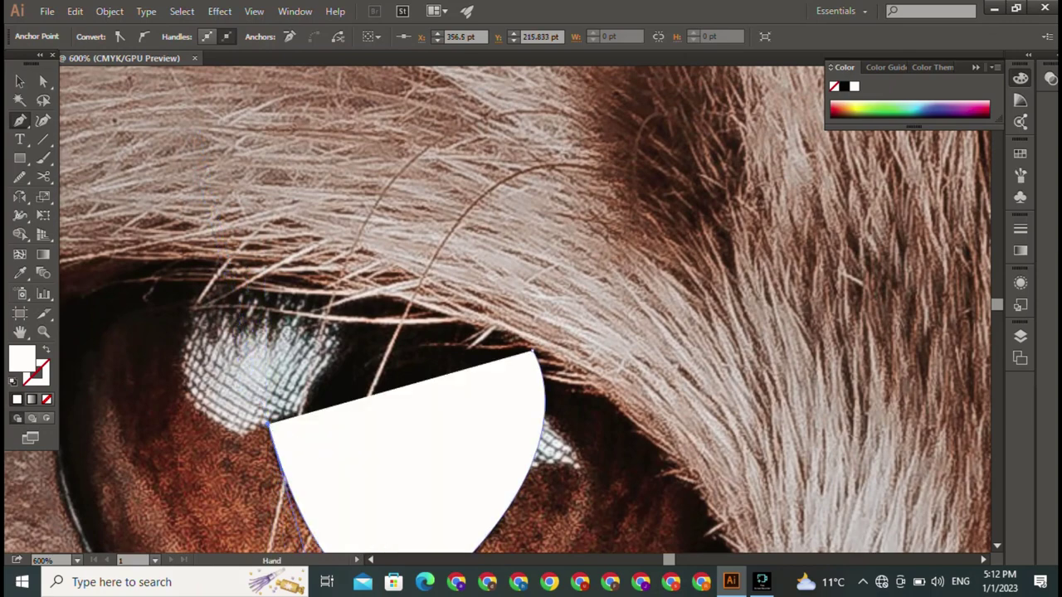
pyautogui.moveTo(338, 473)
pyautogui.mouseDown()
pyautogui.moveTo(285, 262)
pyautogui.moveTo(324, 456)
pyautogui.mouseUp()
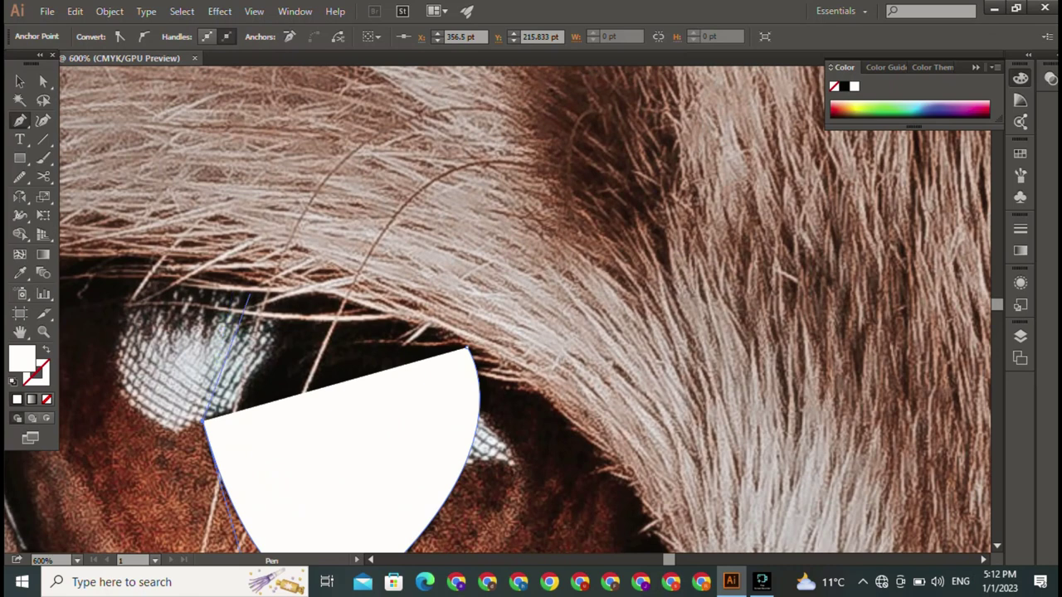
pyautogui.moveTo(240, 292); pyautogui.dragTo(200, 291)
pyautogui.moveTo(135, 290); pyautogui.dragTo(73, 282)
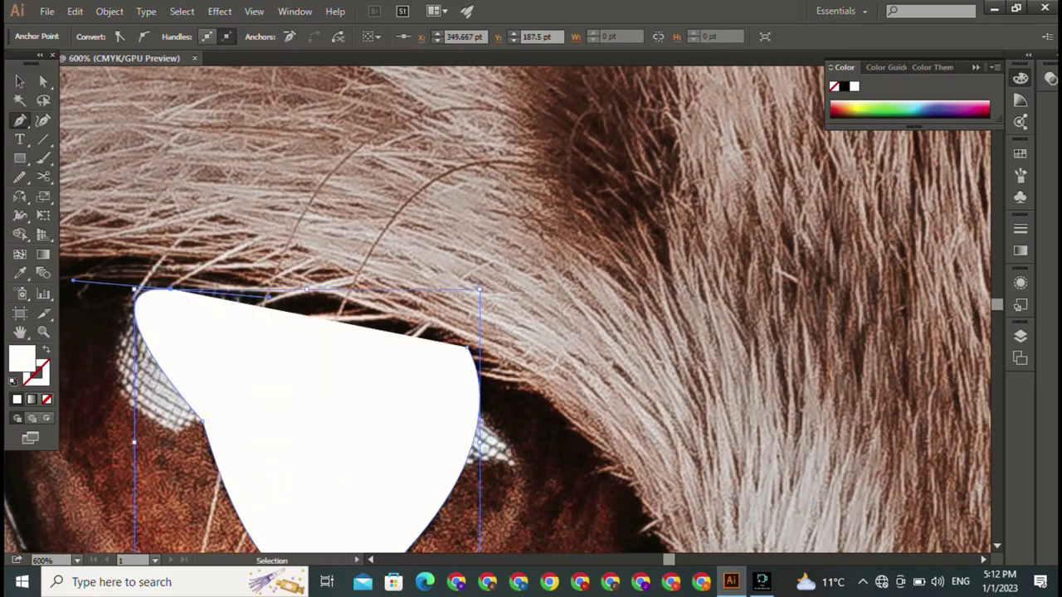
pyautogui.hotkey('ctrl', 'z')
pyautogui.click(205, 290)
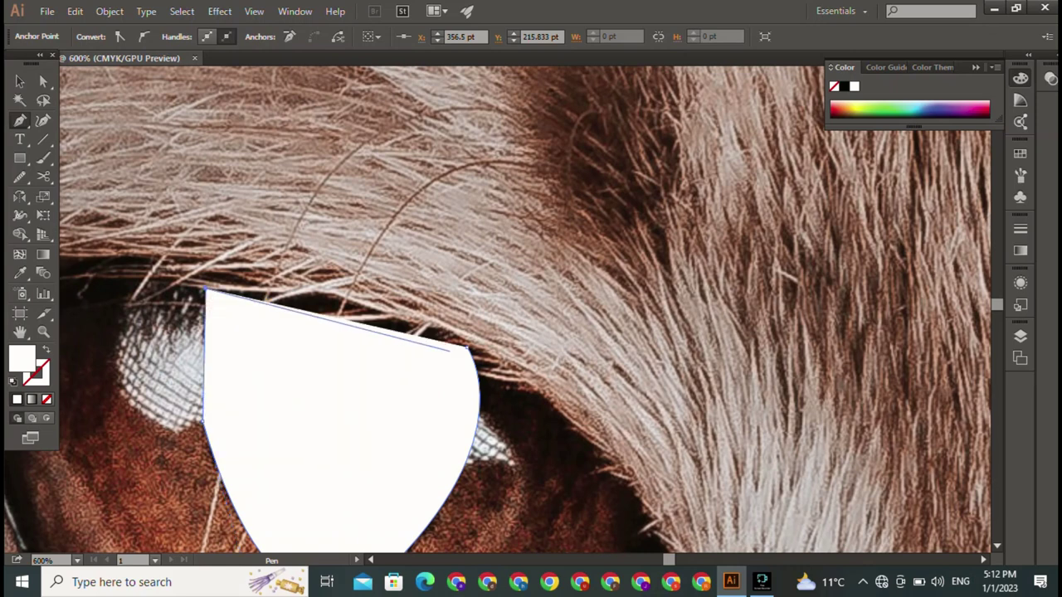
pyautogui.press('space')
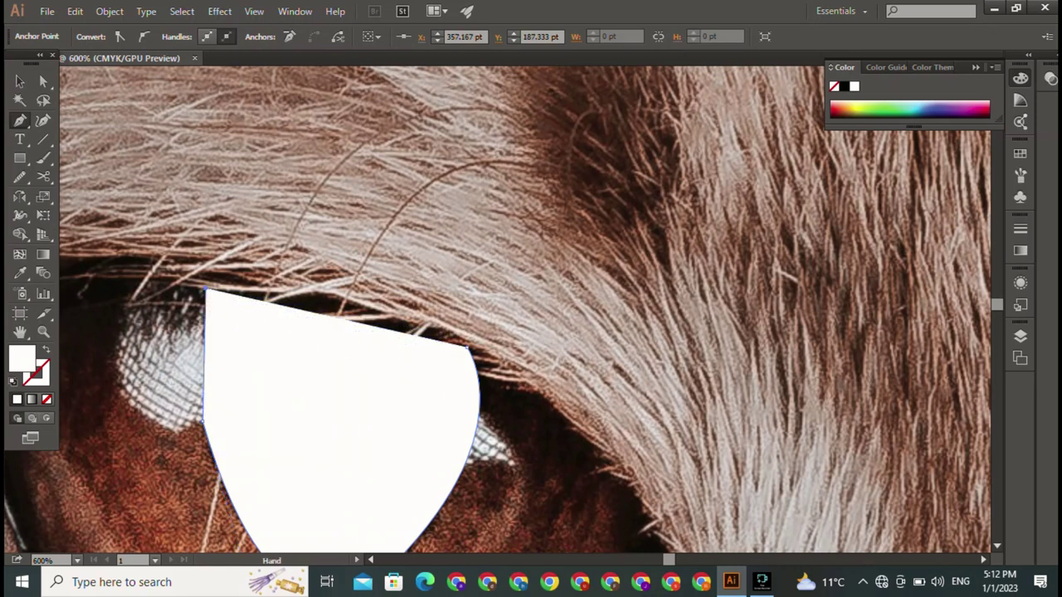
pyautogui.hotkey('ctrl', 'z')
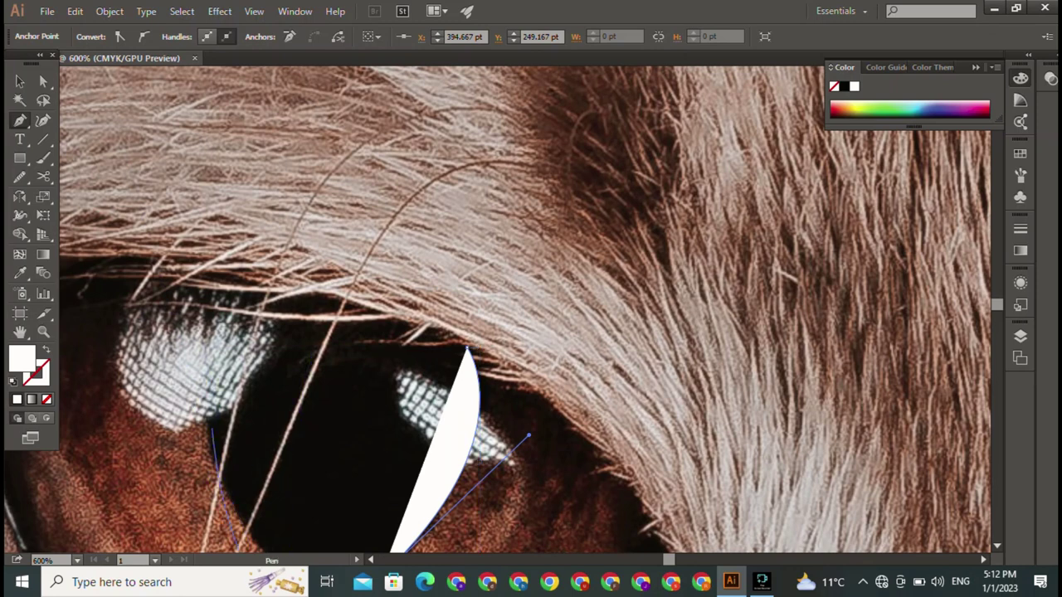
# - Add curved anchors along the eye's left edge and close the white shape, then delete it
pyautogui.moveTo(211, 289)
pyautogui.mouseDown()
pyautogui.moveTo(226, 223)
pyautogui.moveTo(190, 228)
pyautogui.moveTo(199, 247)
pyautogui.mouseUp()
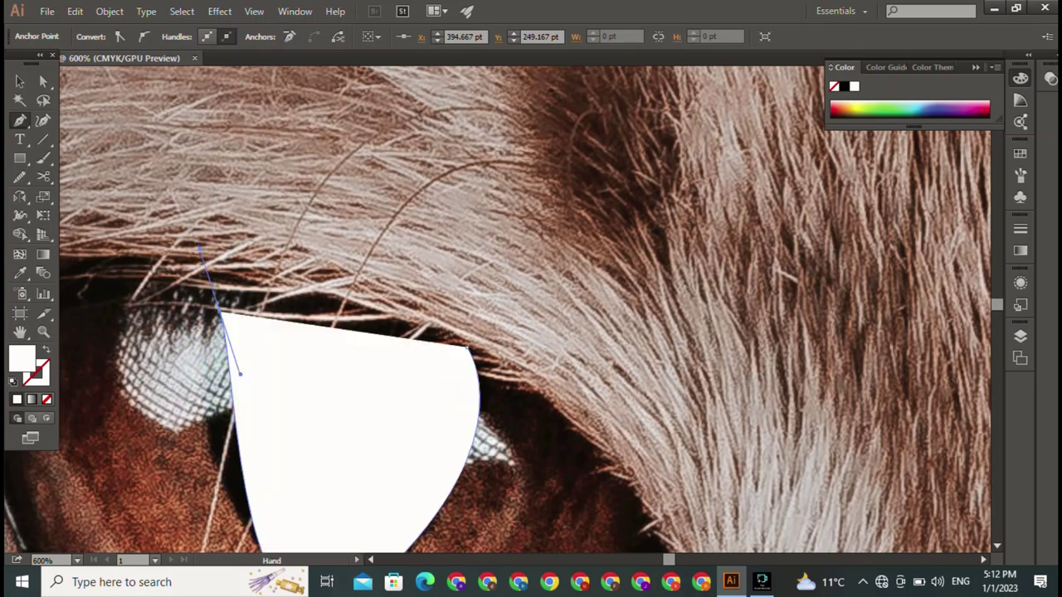
pyautogui.moveTo(249, 373); pyautogui.dragTo(196, 274)
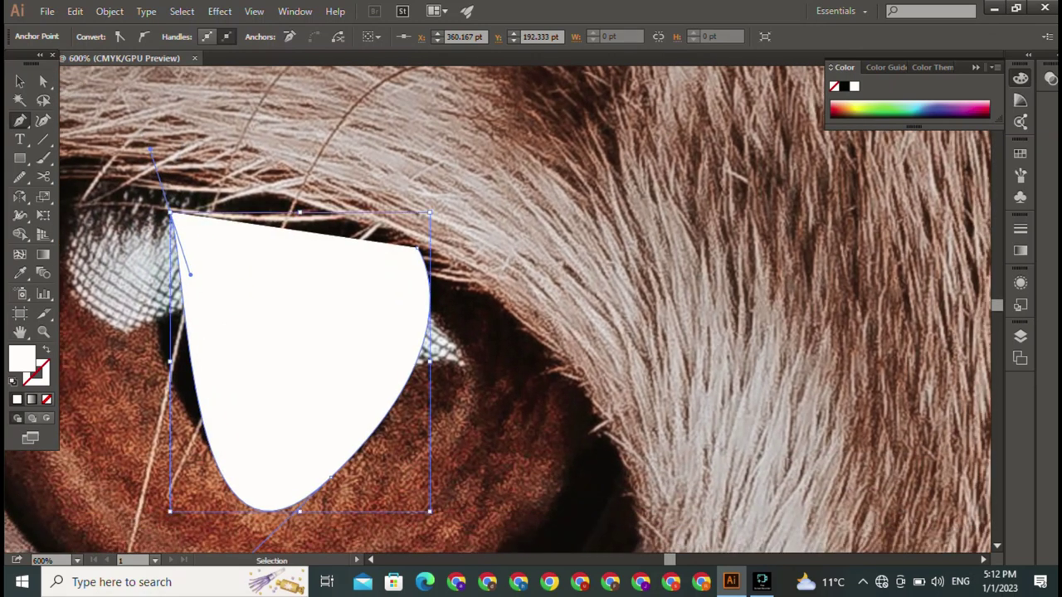
pyautogui.hotkey('ctrl', 'z')
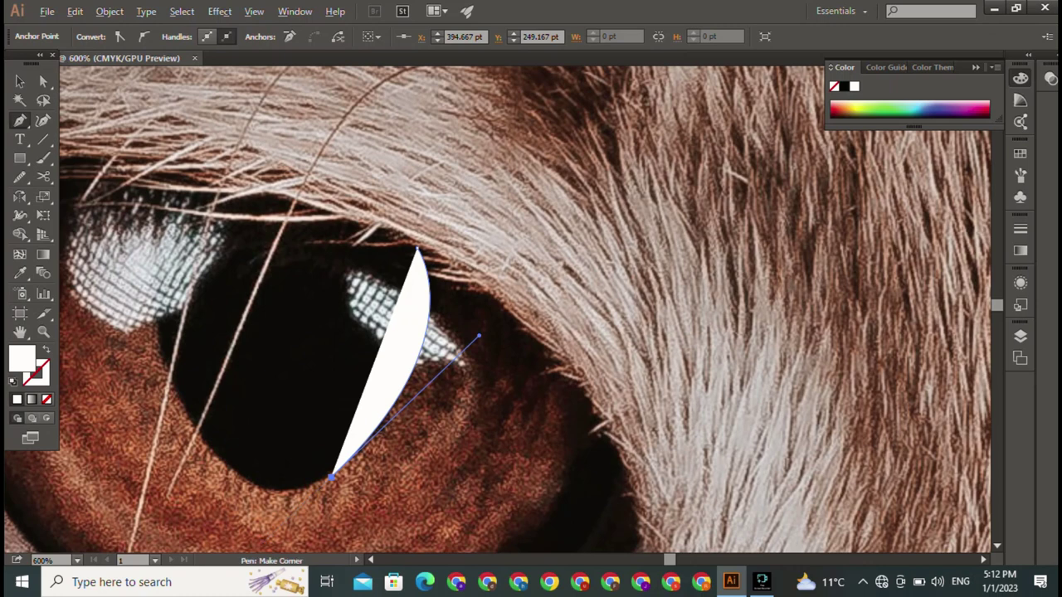
pyautogui.moveTo(154, 319); pyautogui.dragTo(166, 145)
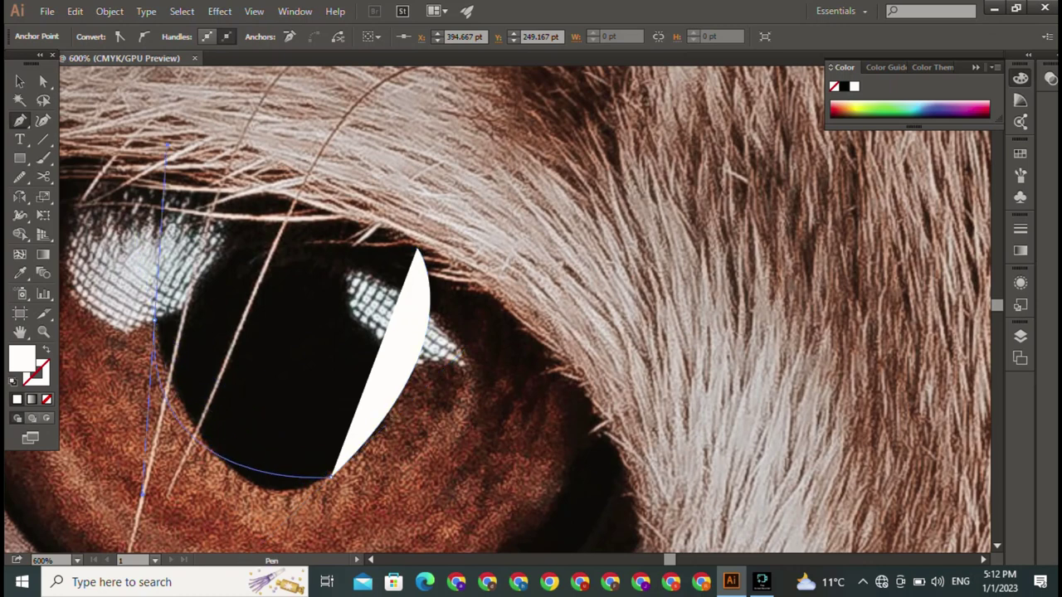
pyautogui.scroll(2, 141, 191)
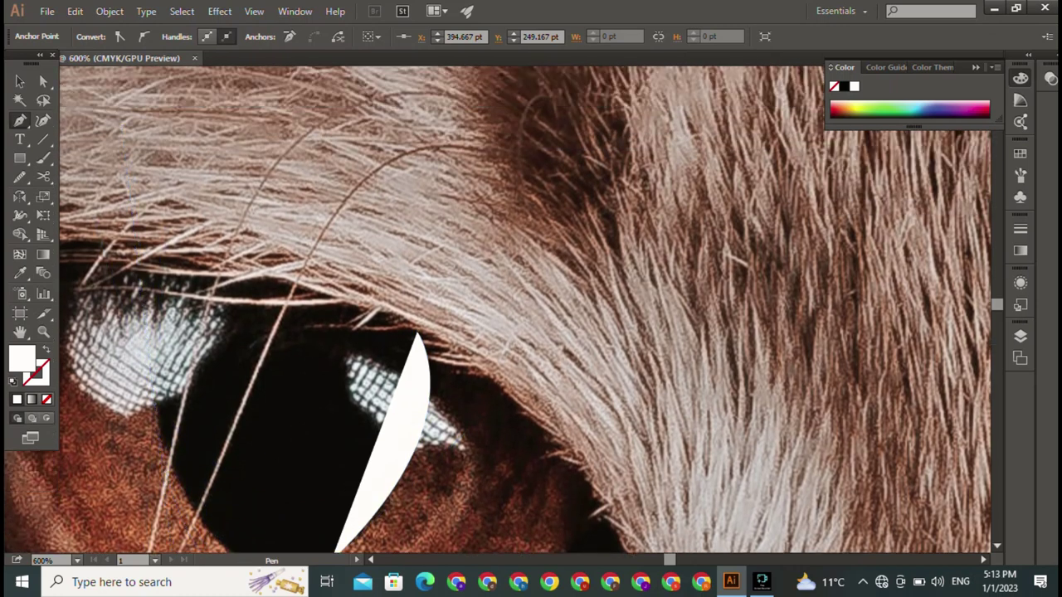
pyautogui.scroll(1, 305, 390)
pyautogui.scroll(-5, 305, 390)
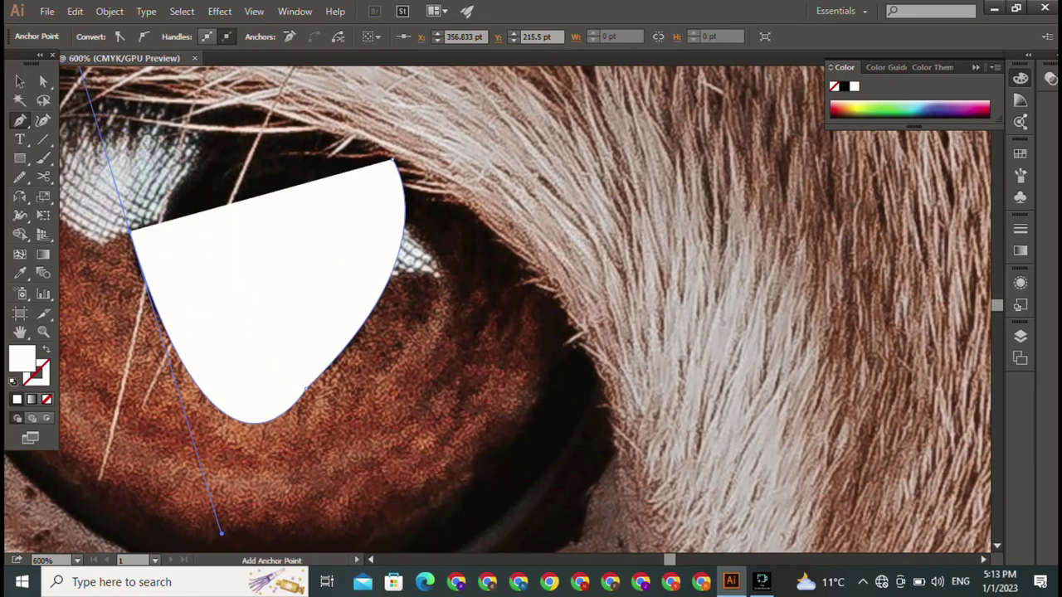
pyautogui.hotkey('ctrl', 'z')
pyautogui.moveTo(162, 326)
pyautogui.mouseDown()
pyautogui.moveTo(103, 196)
pyautogui.moveTo(139, 108)
pyautogui.mouseUp()
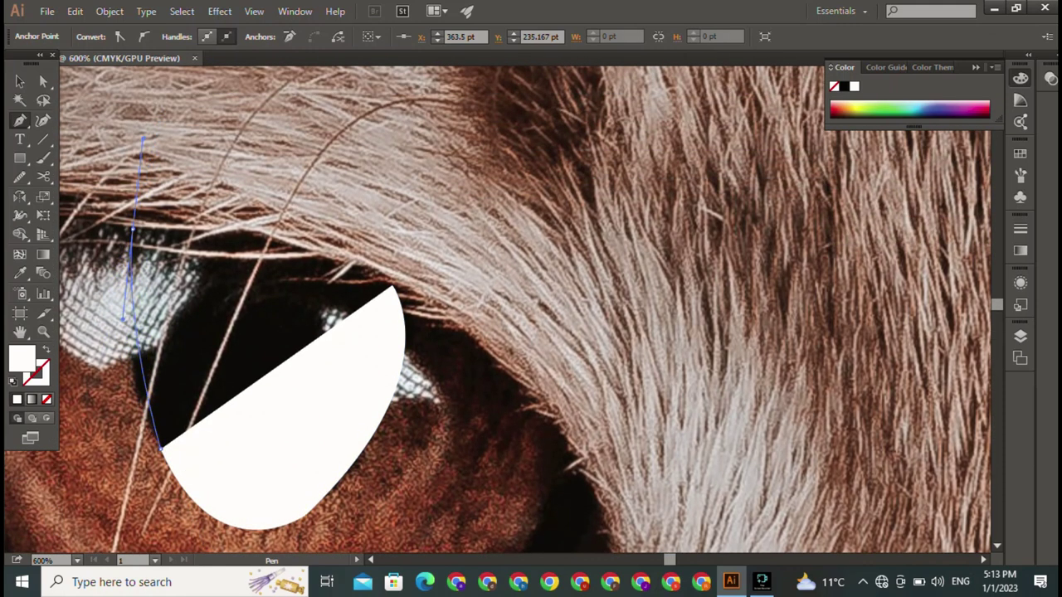
pyautogui.moveTo(140, 107); pyautogui.dragTo(157, 117)
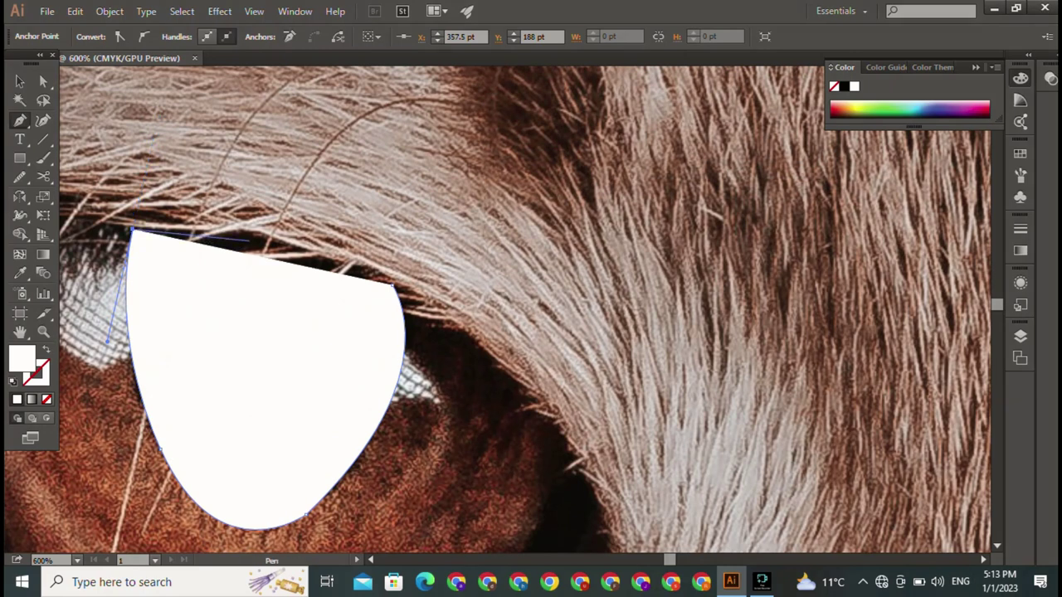
pyautogui.moveTo(391, 285); pyautogui.dragTo(453, 375)
pyautogui.moveTo(311, 242)
pyautogui.mouseDown()
pyautogui.moveTo(262, 208)
pyautogui.moveTo(400, 249)
pyautogui.mouseUp()
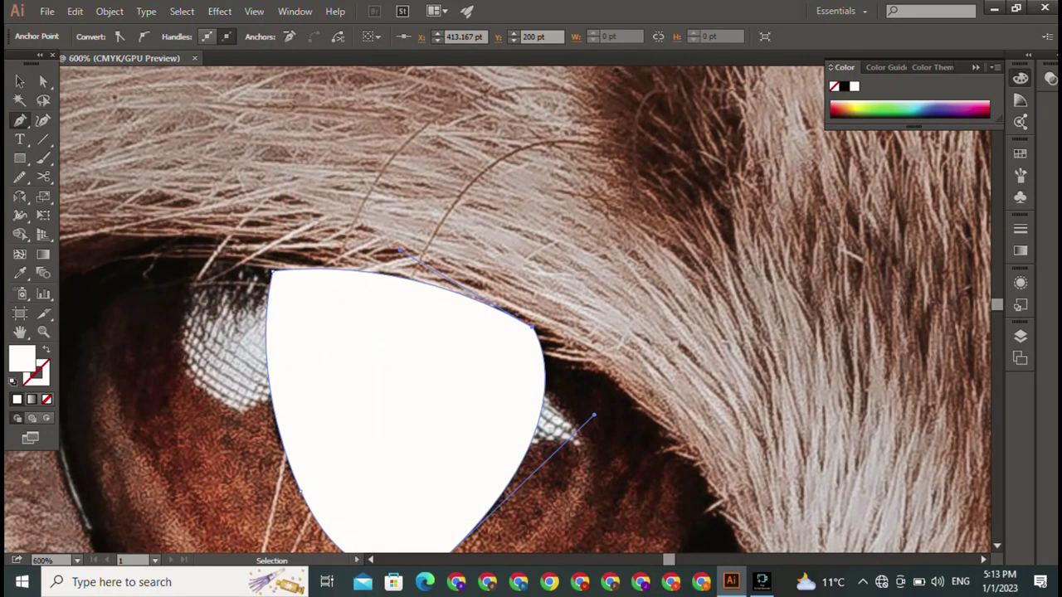
pyautogui.press('Delete')
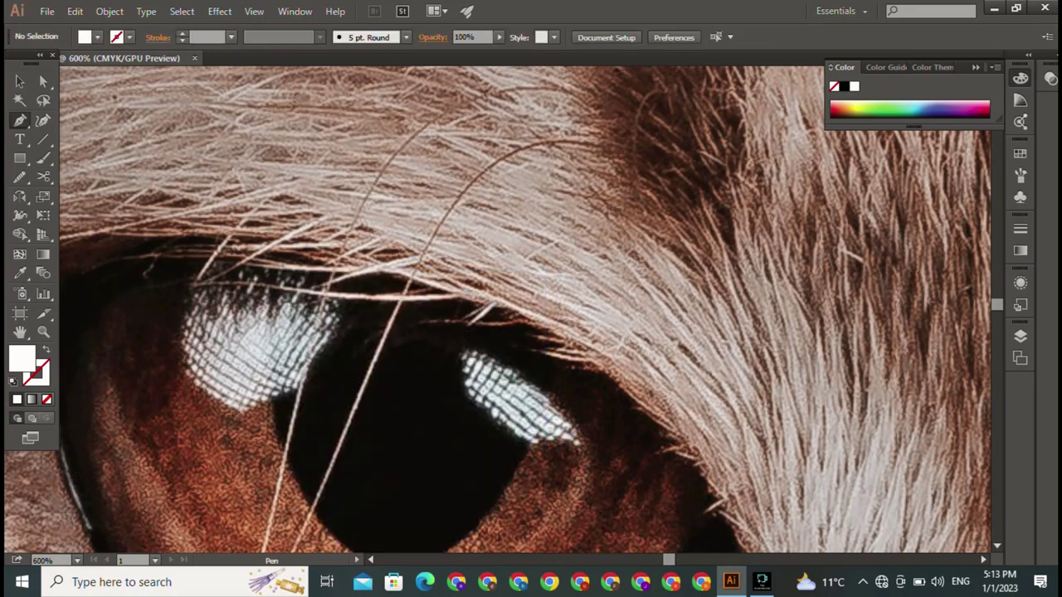
# - Draw a white circle over the eye's upper-left highlight
pyautogui.moveTo(20, 158); pyautogui.dragTo(58, 194)
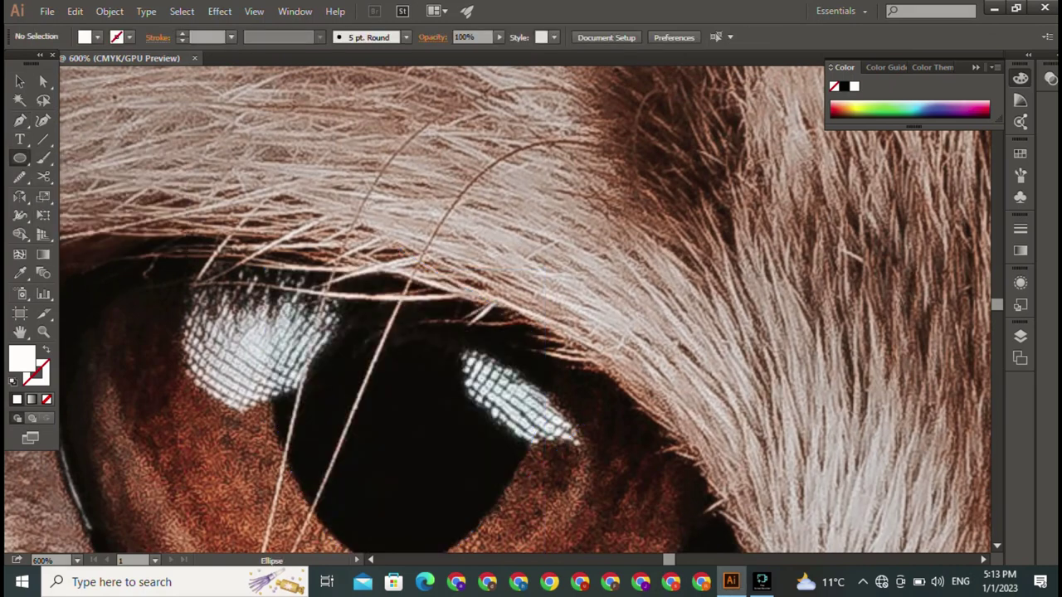
pyautogui.moveTo(211, 291); pyautogui.dragTo(335, 413)
pyautogui.moveTo(265, 340)
pyautogui.mouseDown()
pyautogui.moveTo(251, 346)
pyautogui.moveTo(271, 335)
pyautogui.mouseUp()
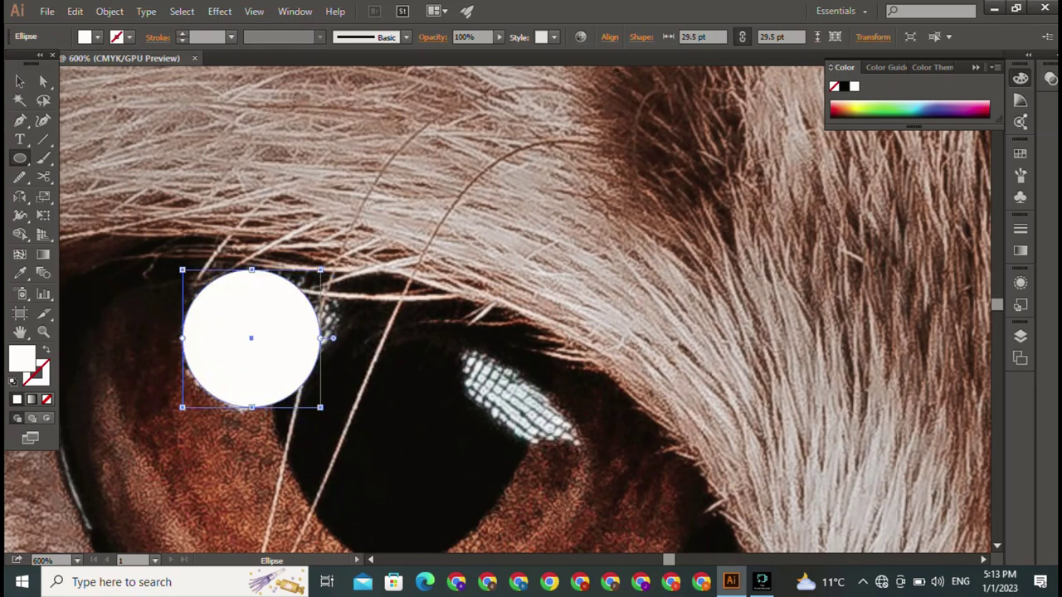
# - Trace a closed leaf-shaped white highlight over the pupil's smaller glint
pyautogui.press('p')
pyautogui.click(466, 347)
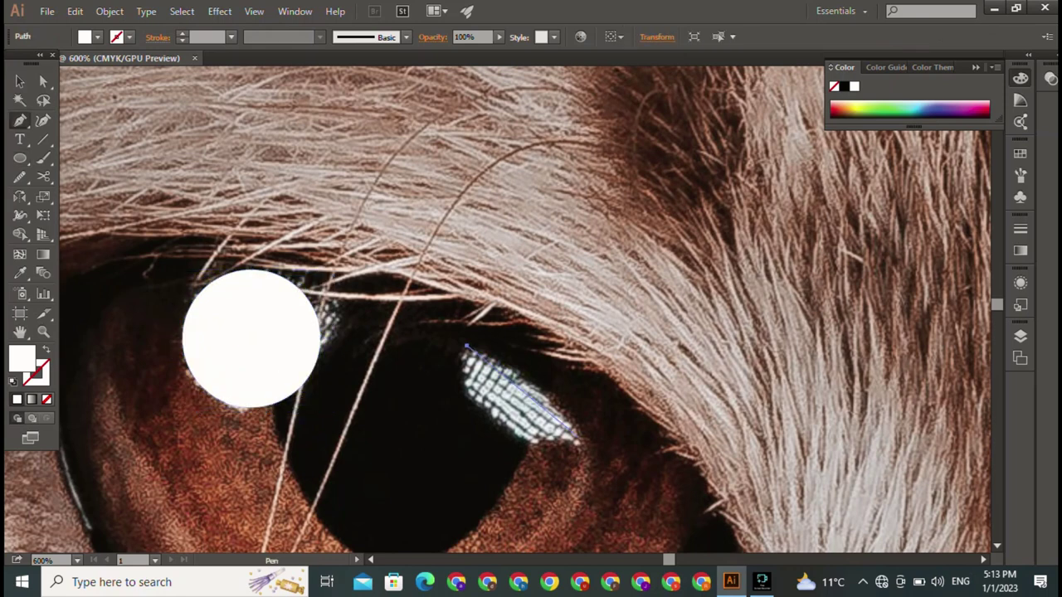
pyautogui.moveTo(584, 446); pyautogui.dragTo(621, 491)
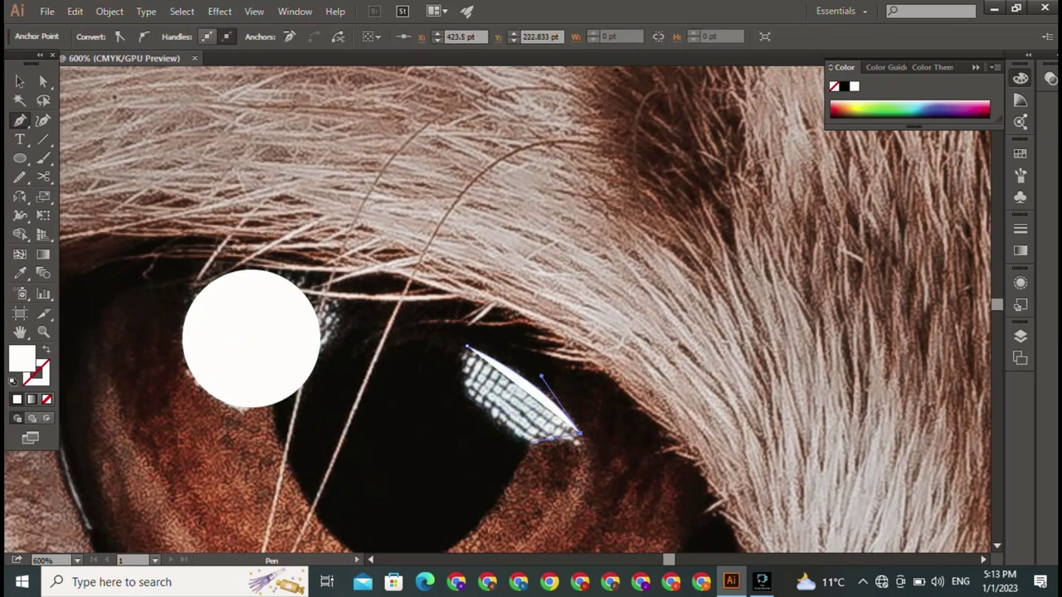
pyautogui.moveTo(578, 439); pyautogui.dragTo(479, 444)
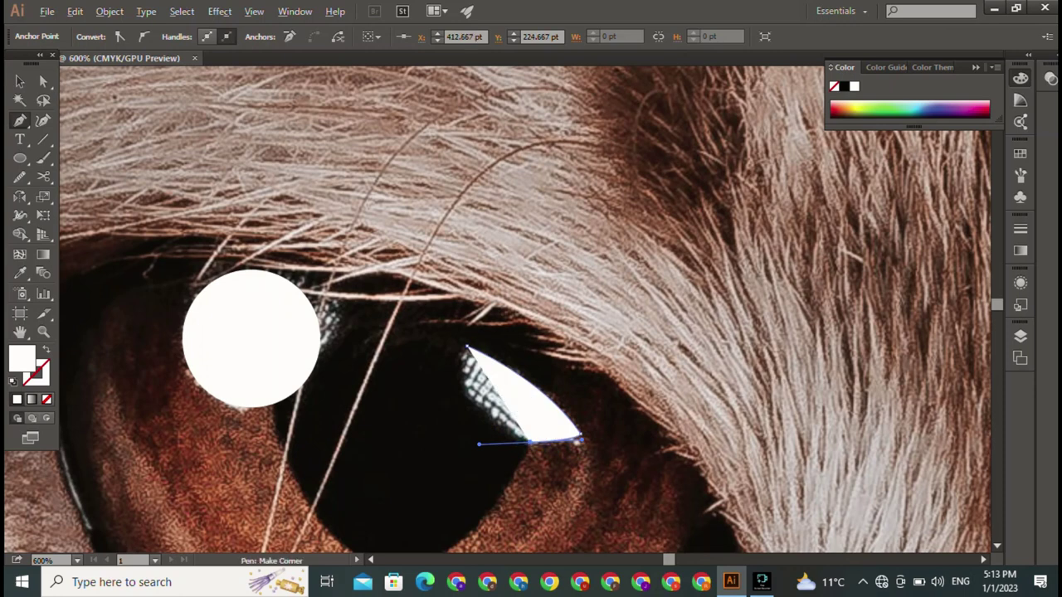
pyautogui.moveTo(466, 348)
pyautogui.mouseDown()
pyautogui.moveTo(472, 424)
pyautogui.moveTo(486, 422)
pyautogui.mouseUp()
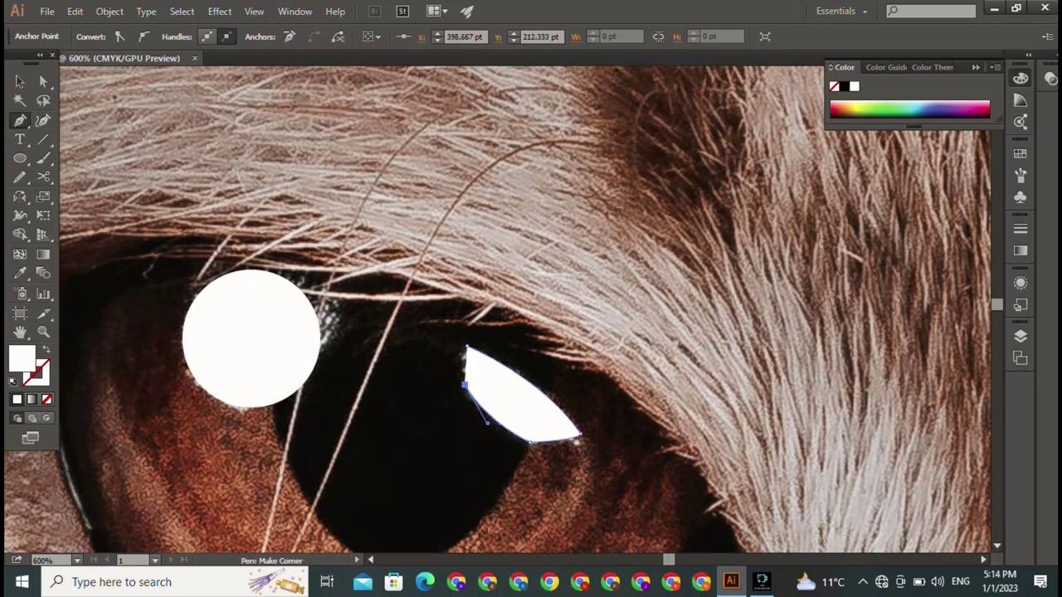
pyautogui.scroll(-3, 497, 307)
pyautogui.scroll(-1, 498, 307)
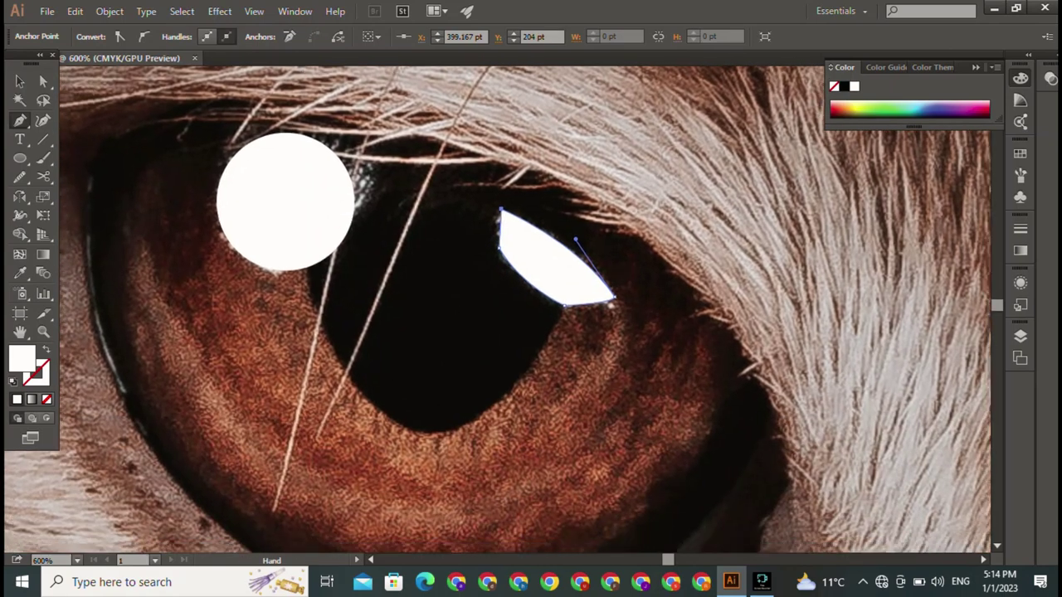
pyautogui.scroll(-3, 497, 307)
# - Zoom out to the full cat face and reveal all the hidden traced shapes
pyautogui.press('v')
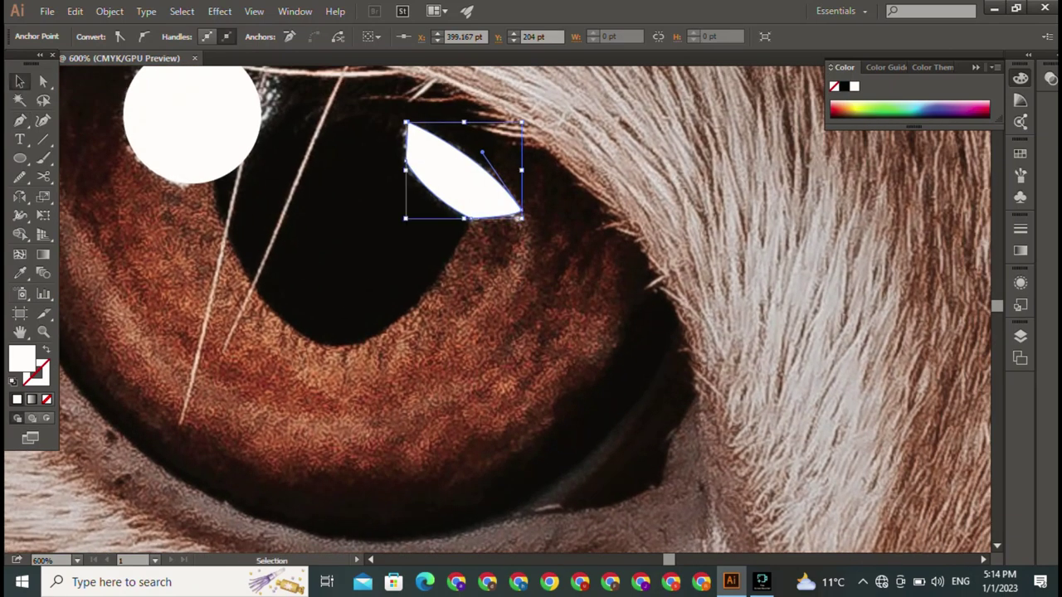
pyautogui.hotkey('ctrl', '-')
pyautogui.hotkey('ctrl', '-')
pyautogui.hotkey('ctrl', '-')
pyautogui.hotkey('ctrl', '-')
pyautogui.hotkey('ctrl', '-')
pyautogui.hotkey('ctrl', '-')
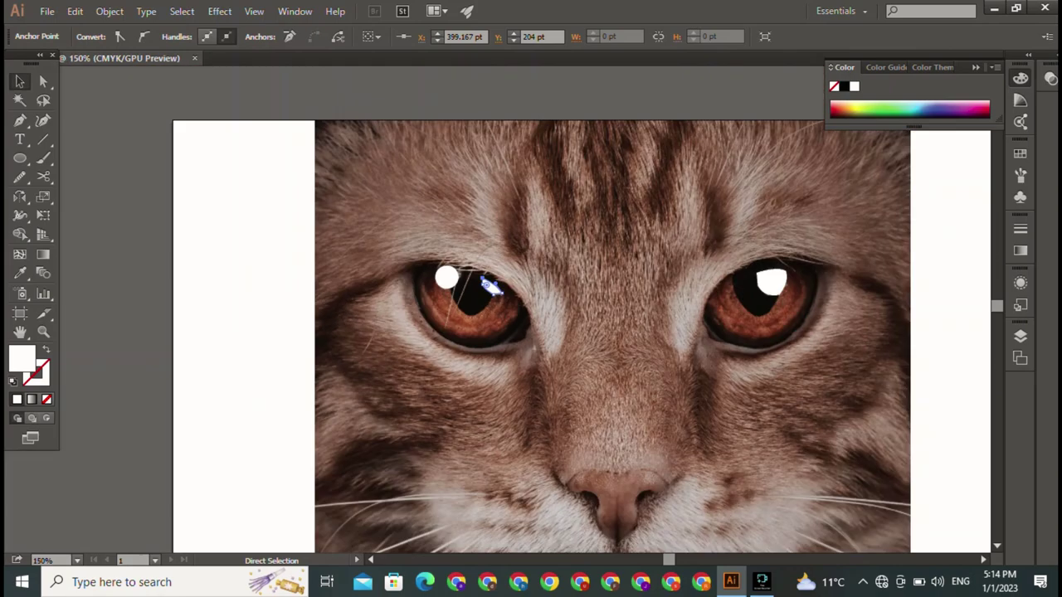
pyautogui.hotkey('ctrl', '-')
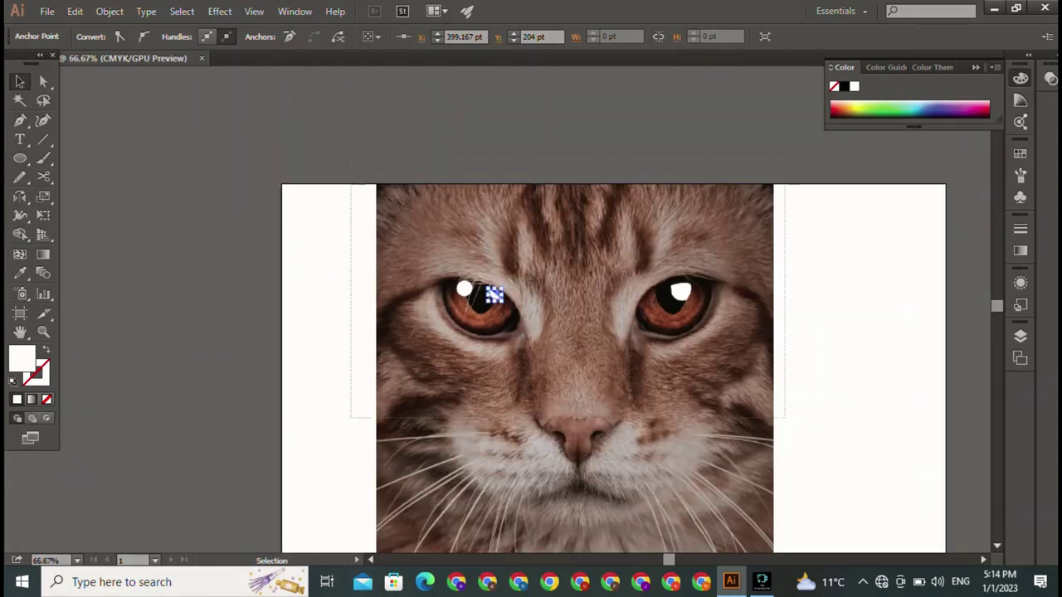
pyautogui.hotkey('ctrl', 'shift', 'a')
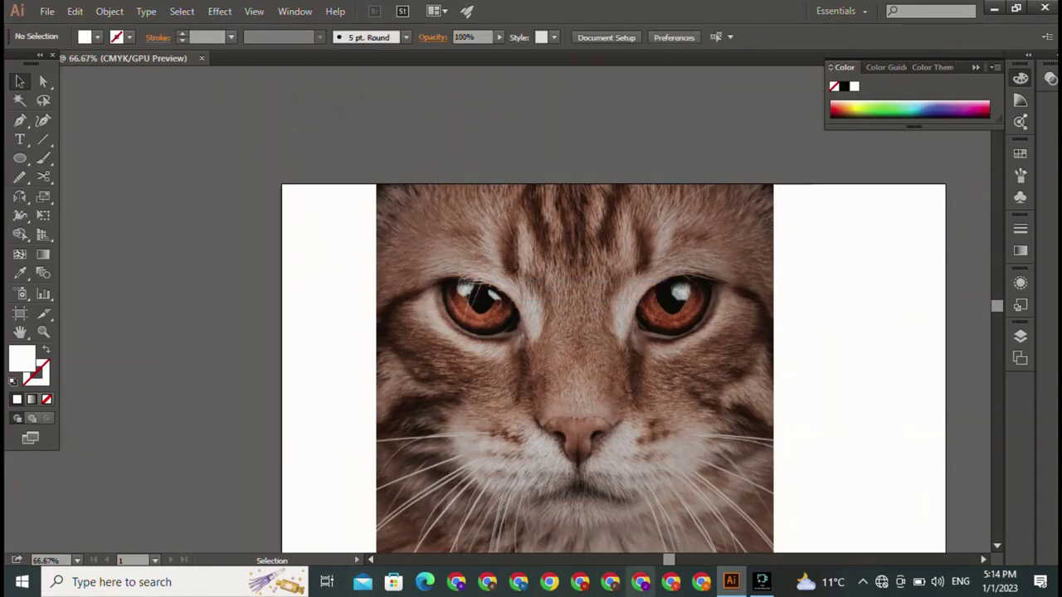
pyautogui.hotkey('ctrl', 'alt', '3')
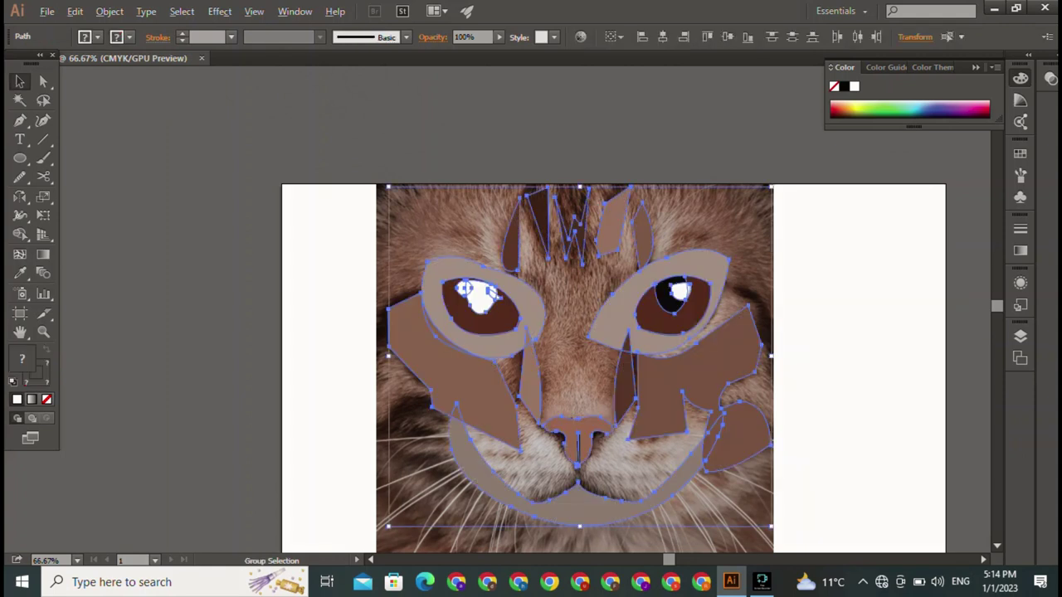
pyautogui.hotkey('ctrl', 'shift', 'a')
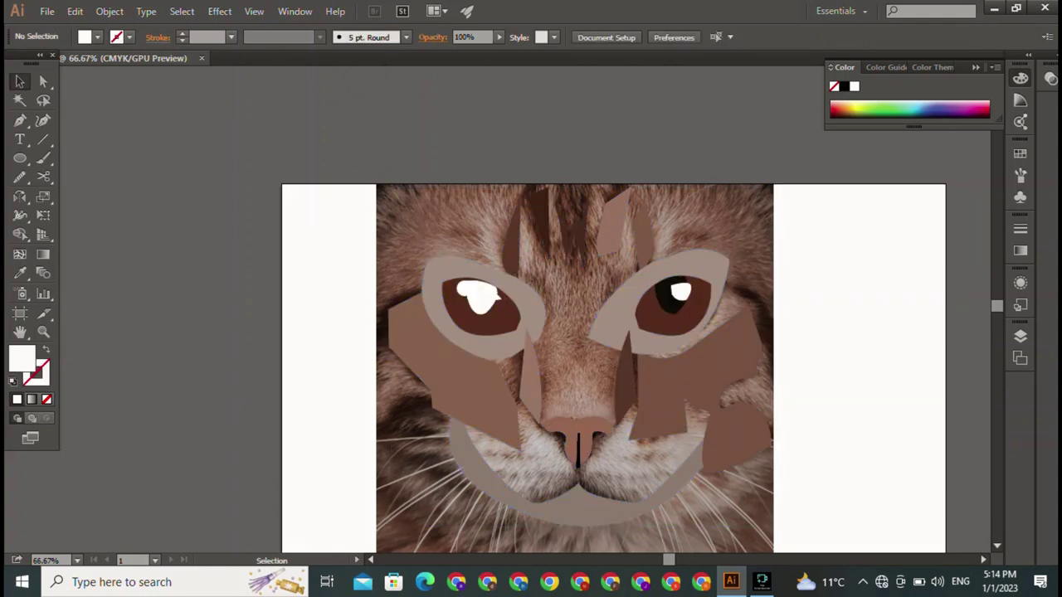
# - Eyedropper the dark pupil colour onto the left eye's white highlight
pyautogui.click(480, 297)
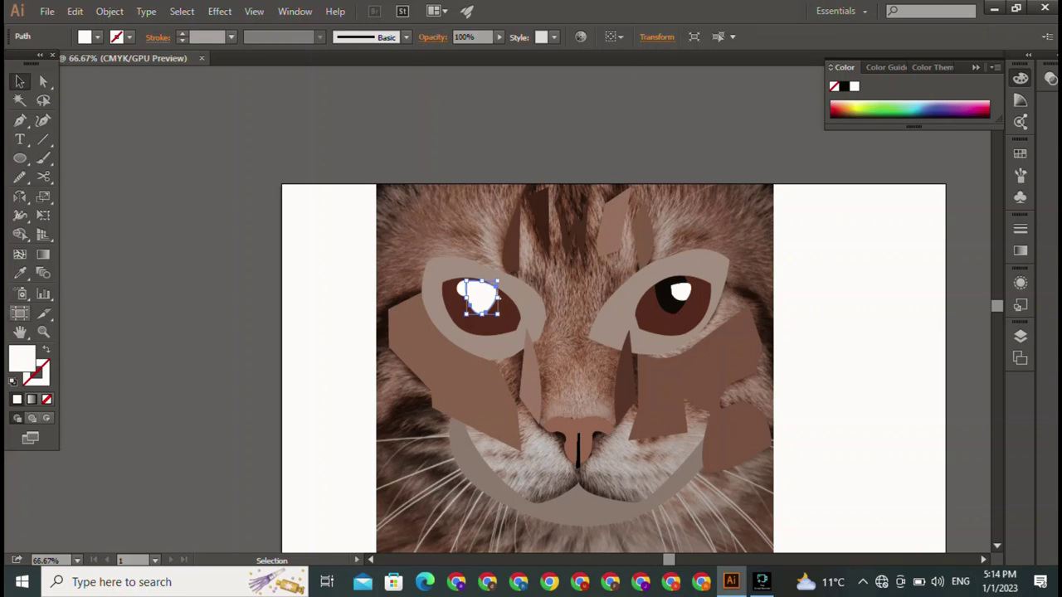
pyautogui.press('i')
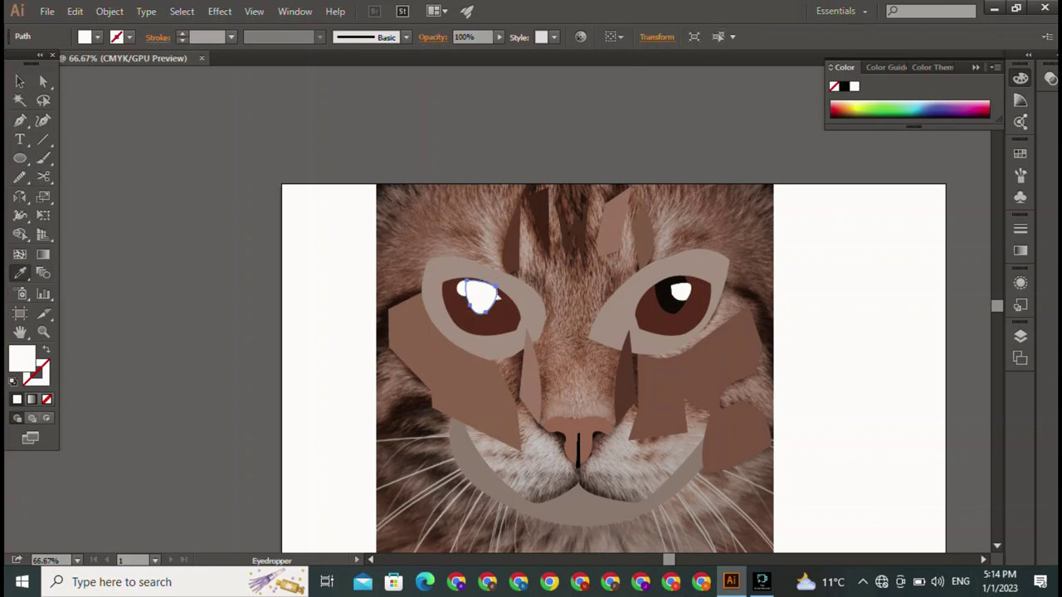
pyautogui.click(491, 297)
pyautogui.press('v')
pyautogui.hotkey('ctrl', 'shift', 'a')
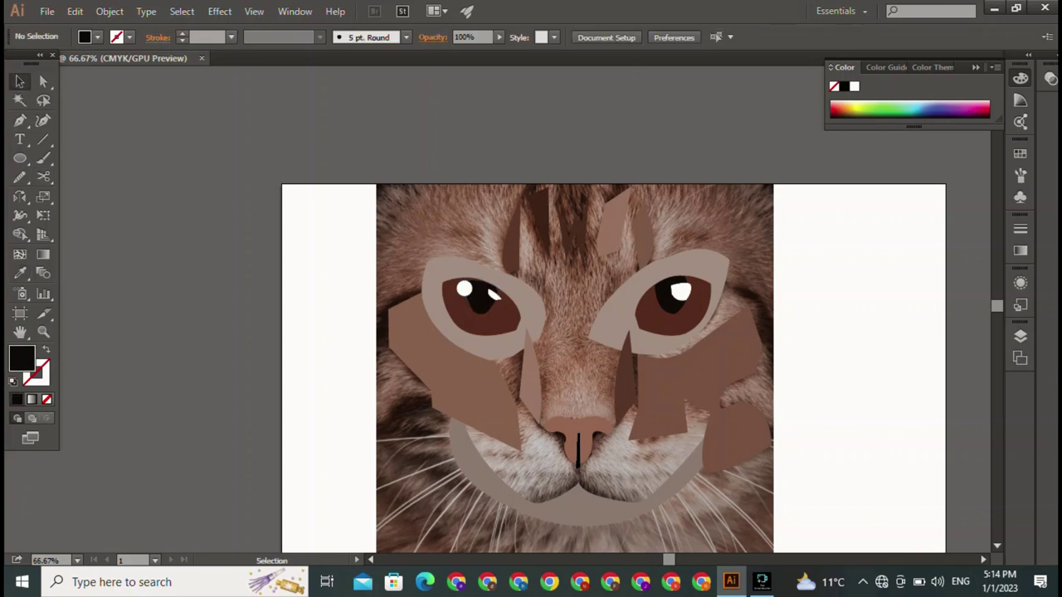
# - Select all the traced cat shapes and delete them, leaving only the photo visible
pyautogui.moveTo(672, 365); pyautogui.dragTo(937, 531)
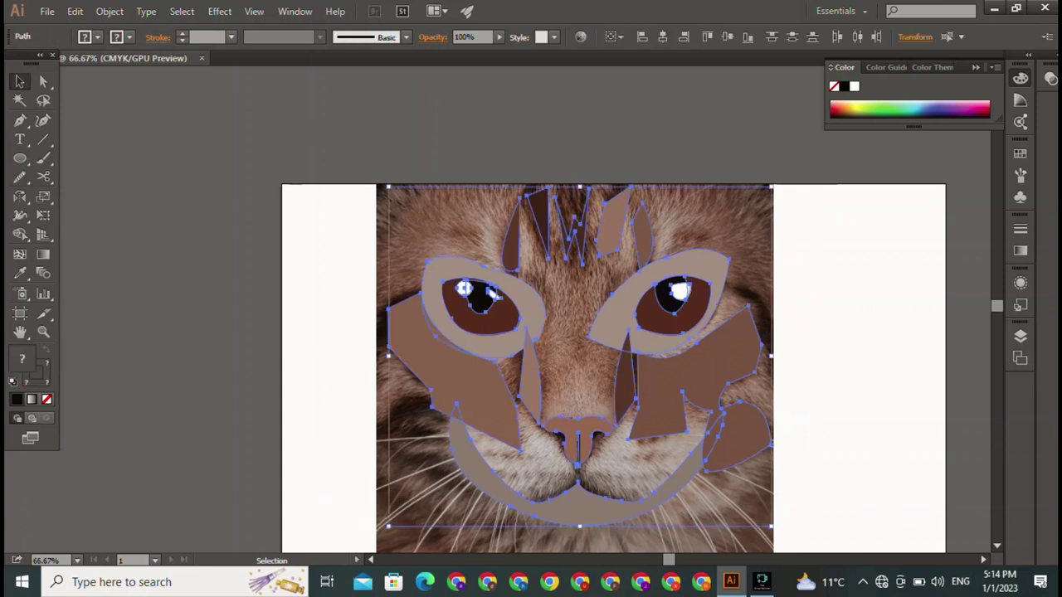
pyautogui.hotkey('ctrl', 'shift', 'a')
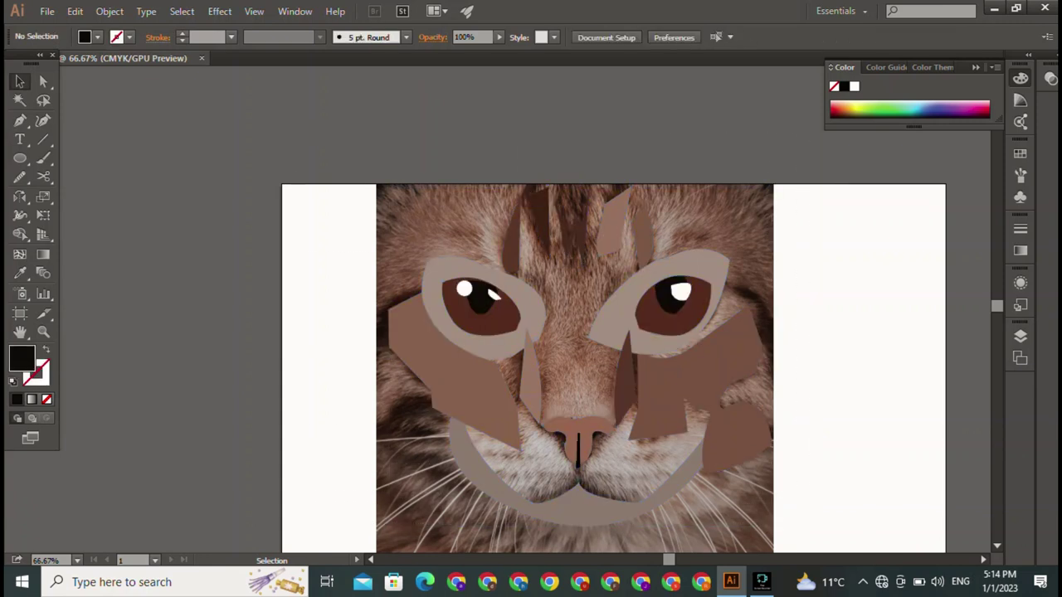
pyautogui.scroll(-1, 613, 350)
pyautogui.hotkey('ctrl', 'a')
pyautogui.press('Delete')
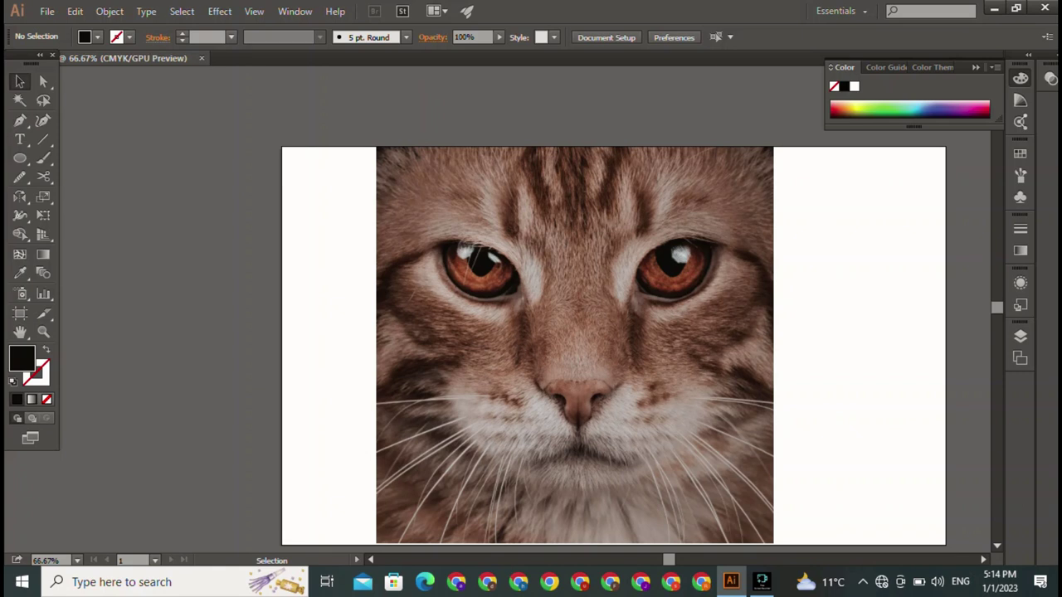
# - Trace a closed curved pen shape around the cat's left eye, ending on the starting anchor
pyautogui.press('p')
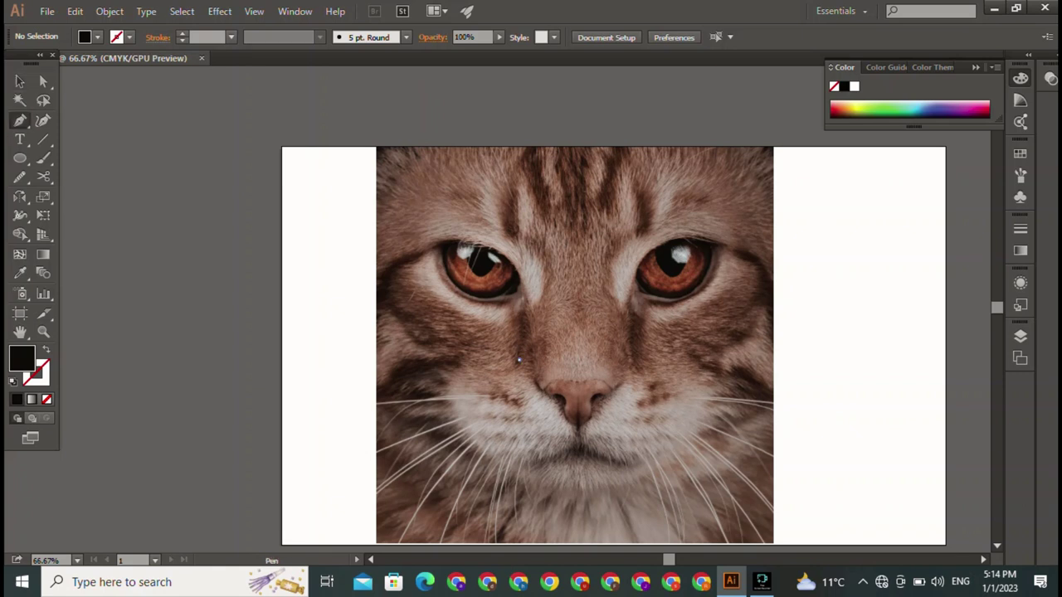
pyautogui.click(519, 360)
pyautogui.moveTo(477, 242); pyautogui.dragTo(400, 209)
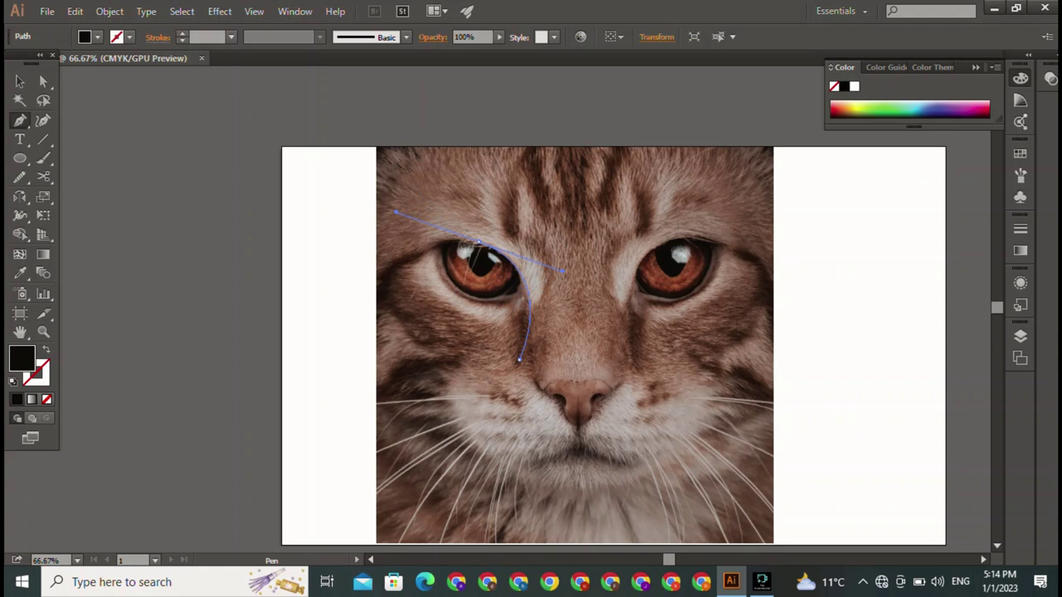
pyautogui.press('v')
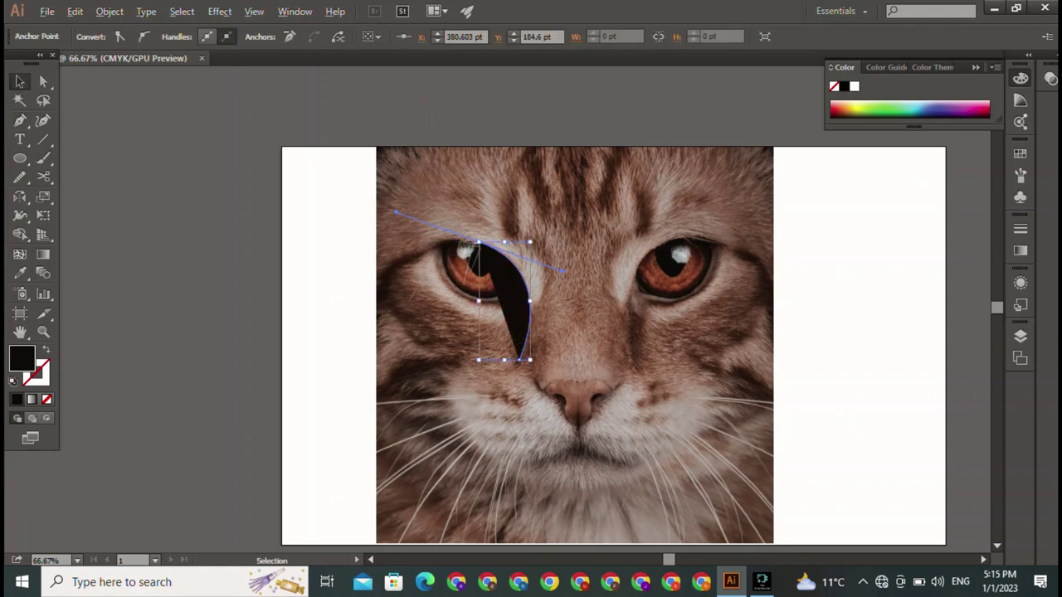
pyautogui.press('p')
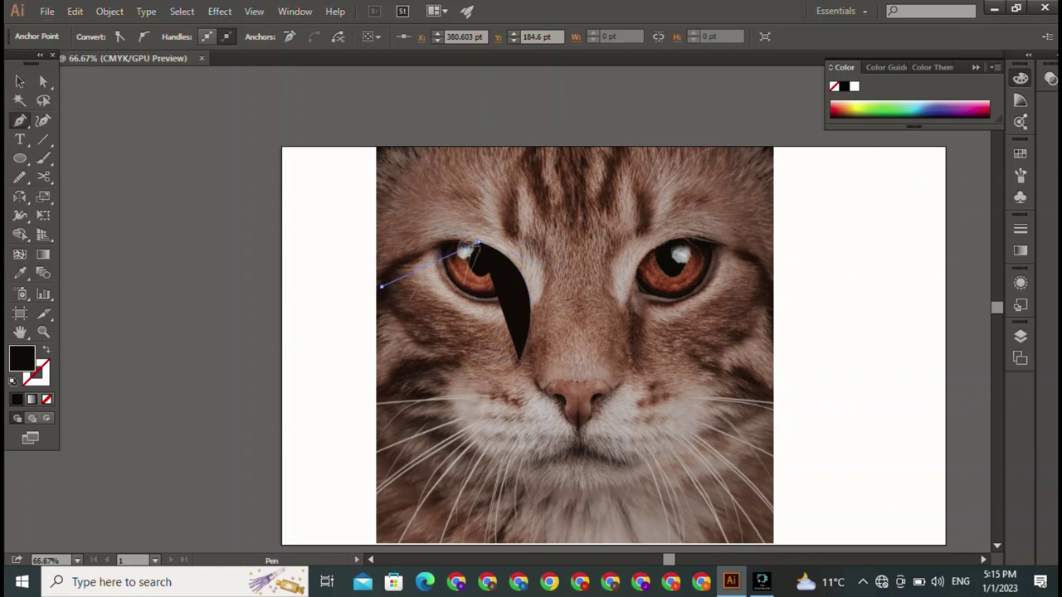
pyautogui.moveTo(381, 287); pyautogui.dragTo(361, 346)
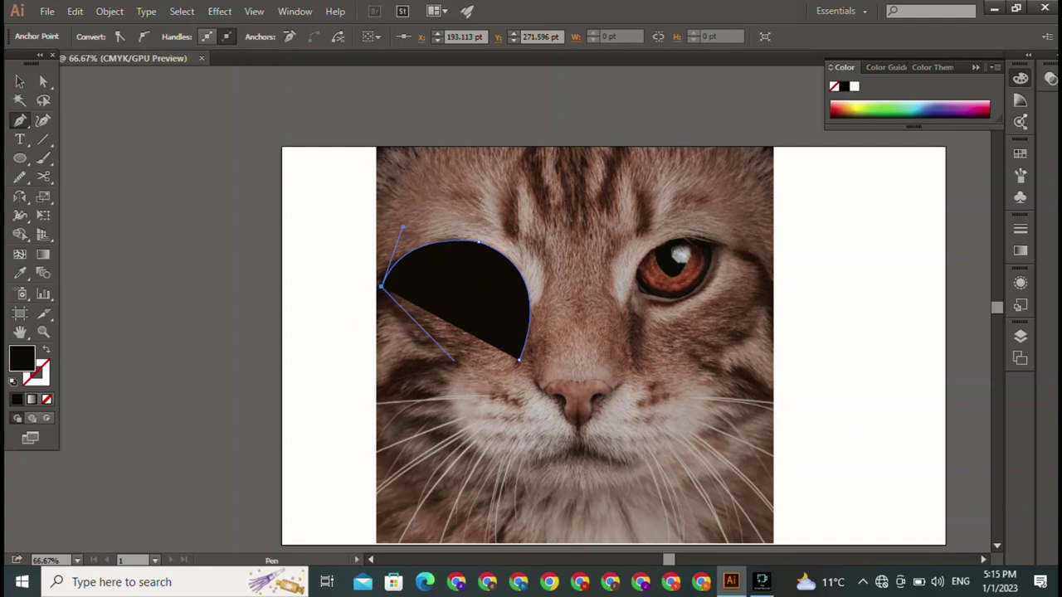
pyautogui.click(380, 287)
pyautogui.moveTo(441, 362); pyautogui.dragTo(498, 382)
pyautogui.click(519, 360)
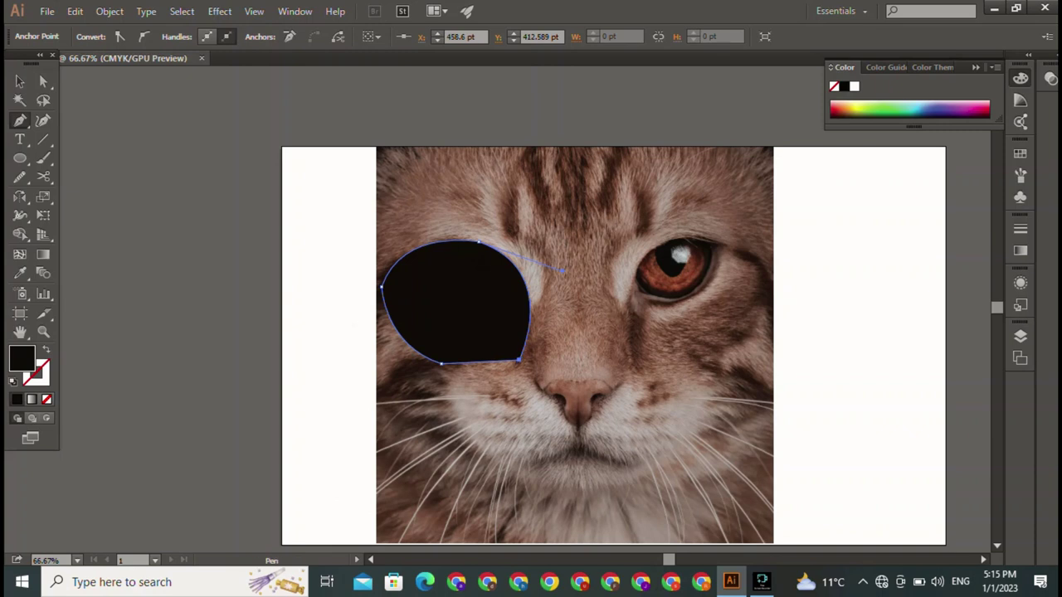
# - Give the left-eye shape no fill and a red 3 pt outline
pyautogui.press('v')
pyautogui.hotkey('ctrl', 'shift', 'a')
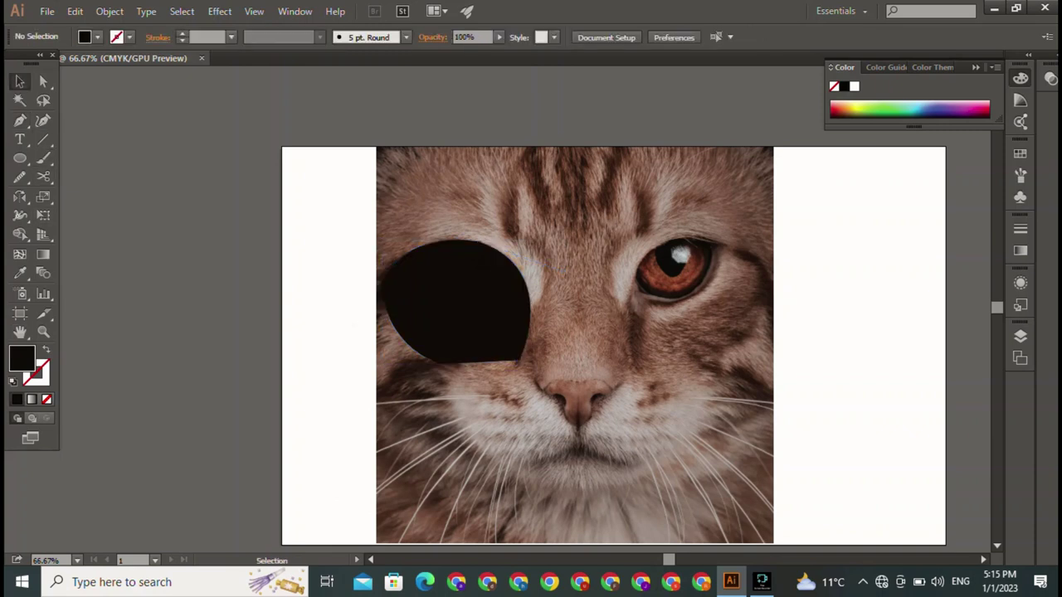
pyautogui.click(456, 303)
pyautogui.press('/')
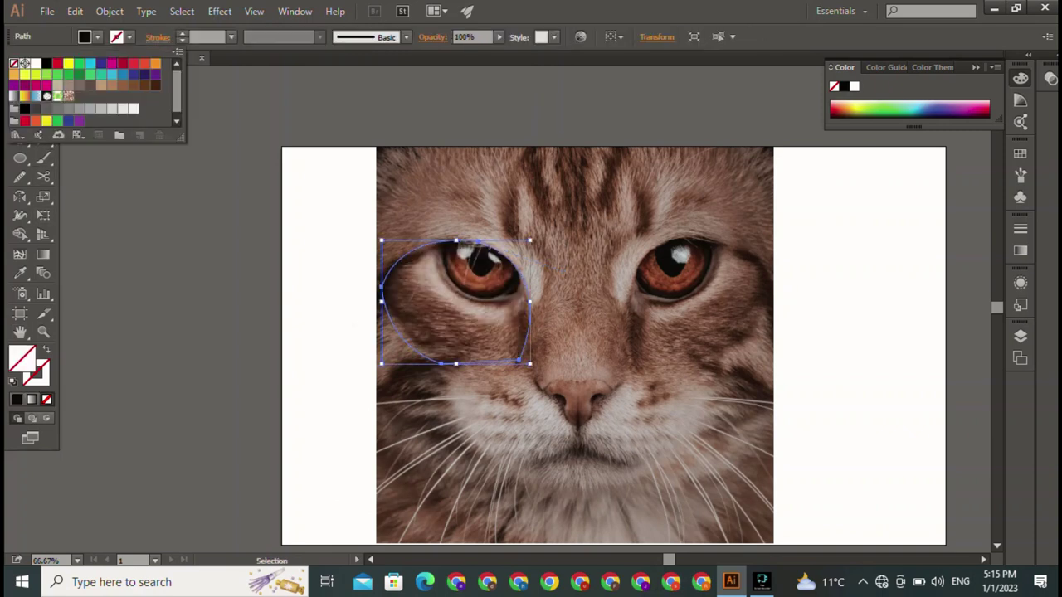
pyautogui.press('Escape')
pyautogui.click(122, 36)
pyautogui.click(57, 63)
pyautogui.write('3')
pyautogui.press('Return')
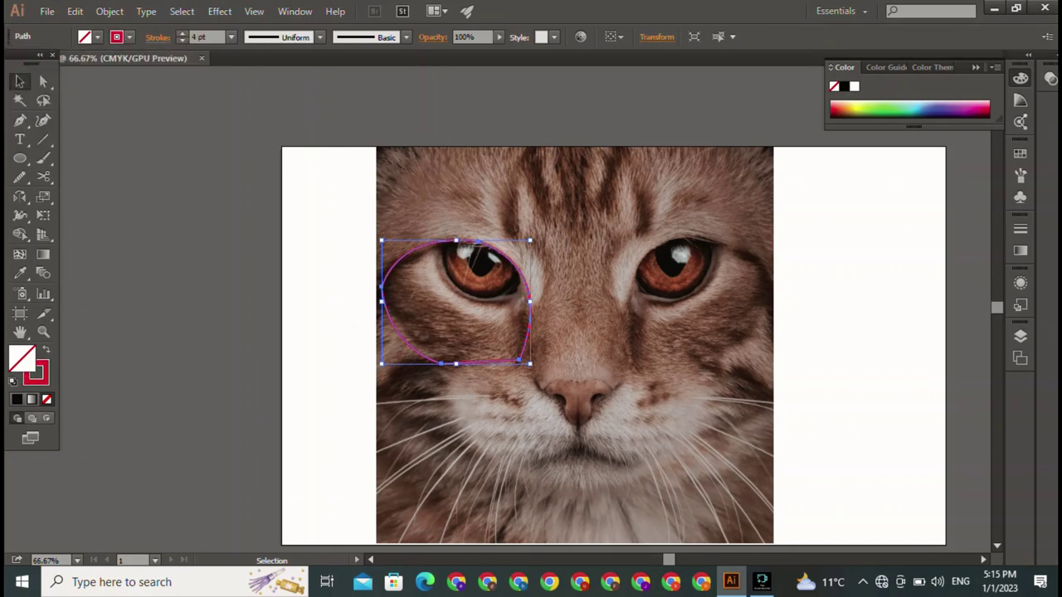
# - Change the eye shape's outline colour from red to black
pyautogui.hotkey('ctrl', 'shift', 'a')
pyautogui.click(129, 37)
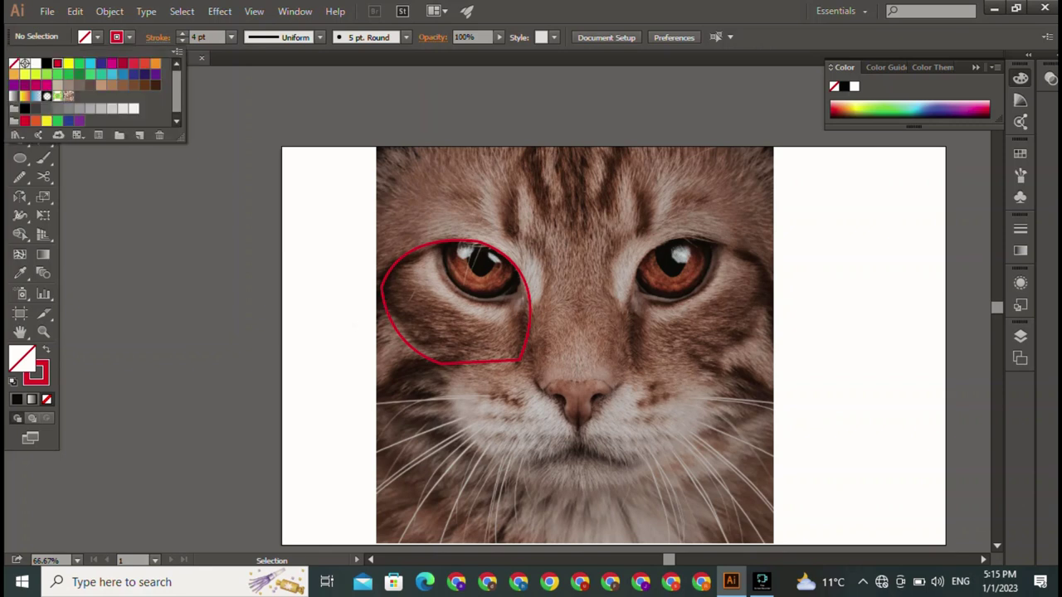
pyautogui.press('Escape')
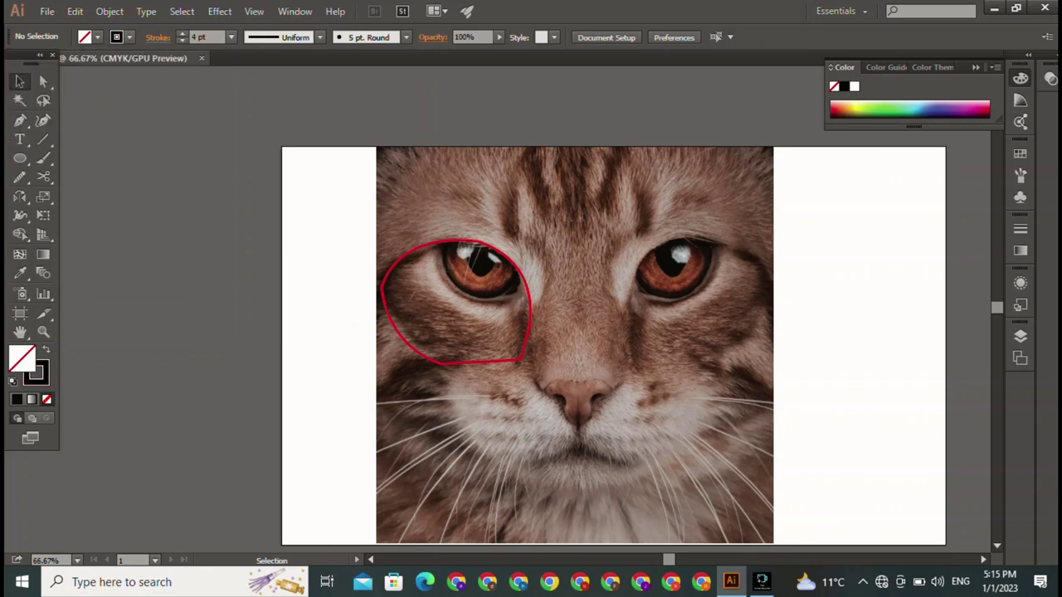
pyautogui.click(383, 299)
pyautogui.click(130, 36)
pyautogui.click(46, 60)
pyautogui.press('Escape')
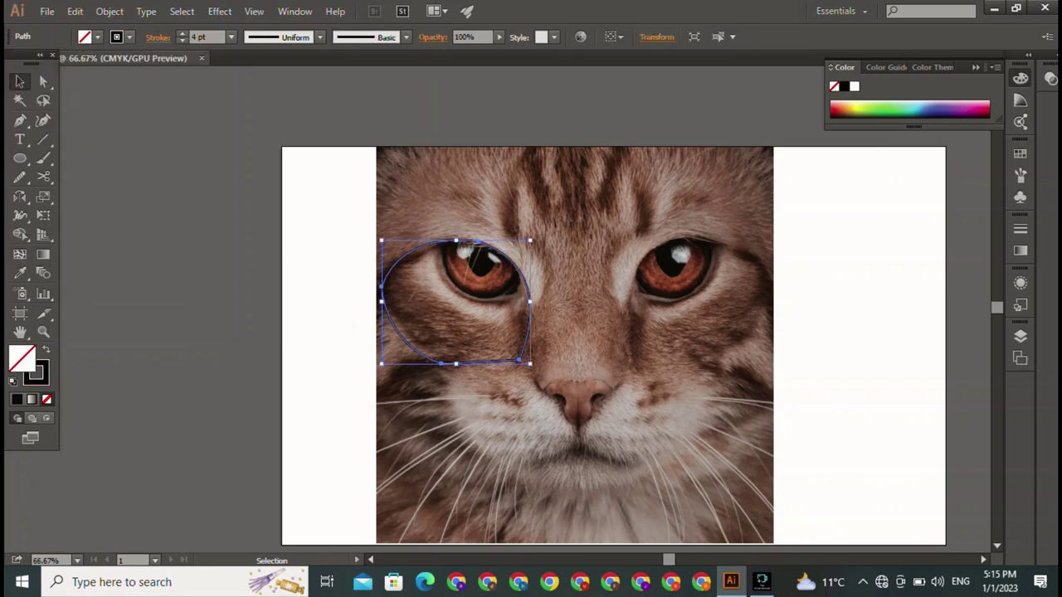
pyautogui.hotkey('ctrl', 'shift', 'a')
pyautogui.hotkey('ctrl', 'a')
# - Eyedropper-fill the eye shape with dark brown, then light beige, then delete it
pyautogui.press('i')
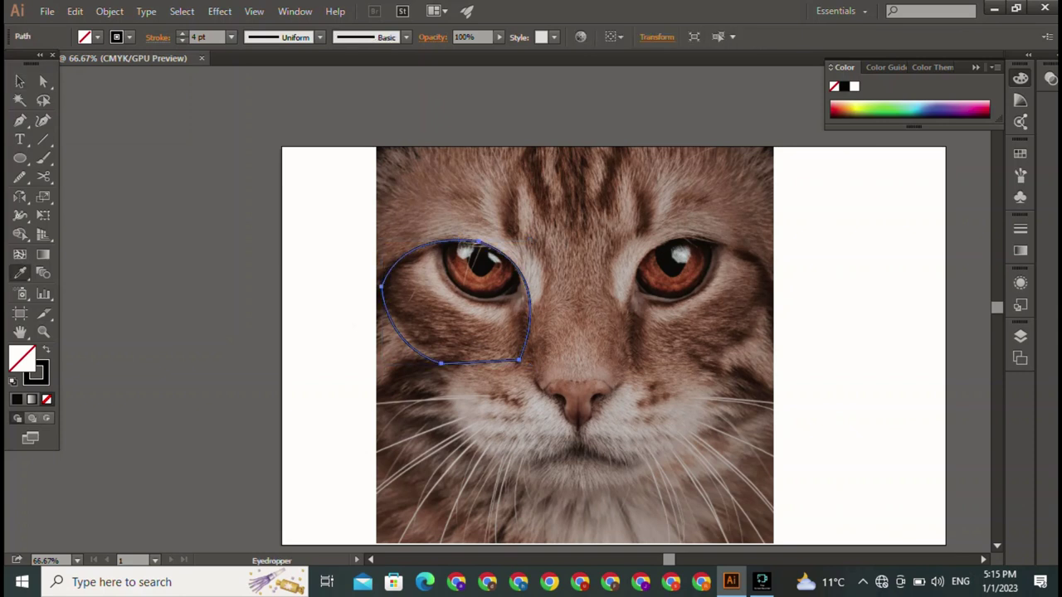
pyautogui.click(406, 390)
pyautogui.click(580, 465)
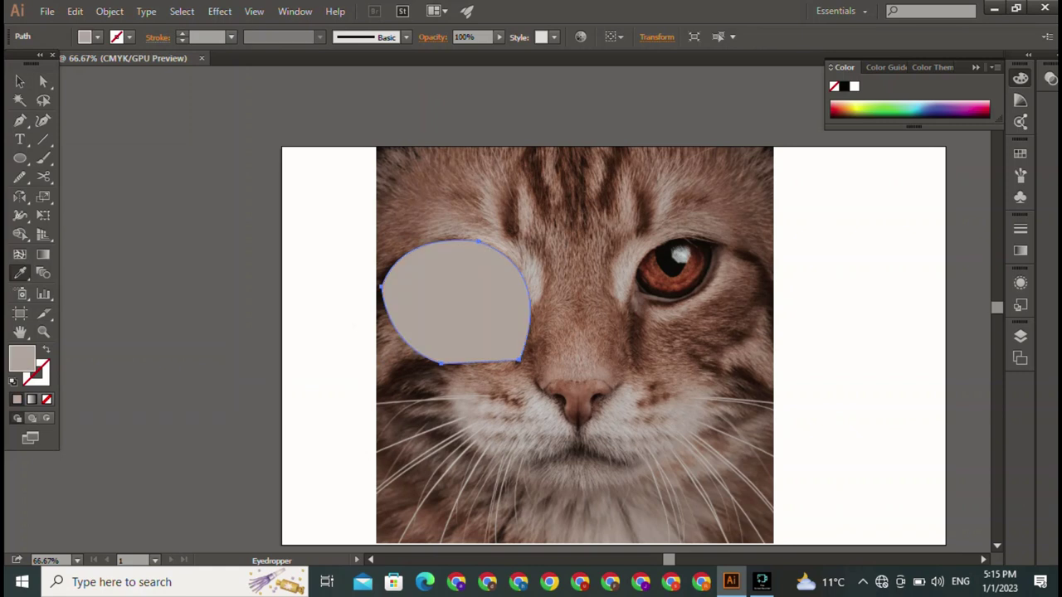
pyautogui.press('Delete')
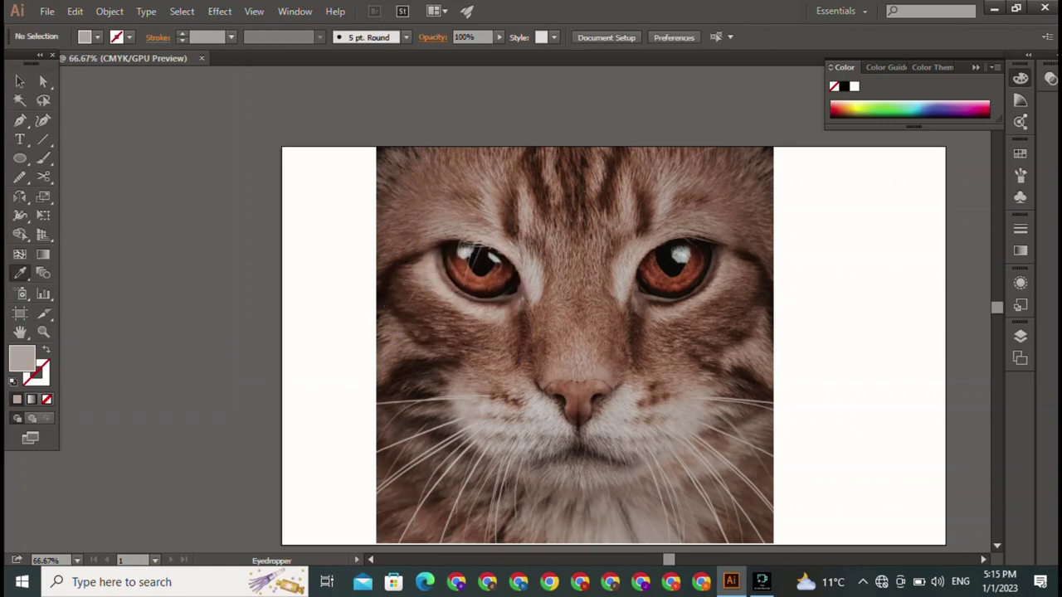
# - Pan the view and draw a pen curve from the left cheek to below the mouth
pyautogui.press('c')
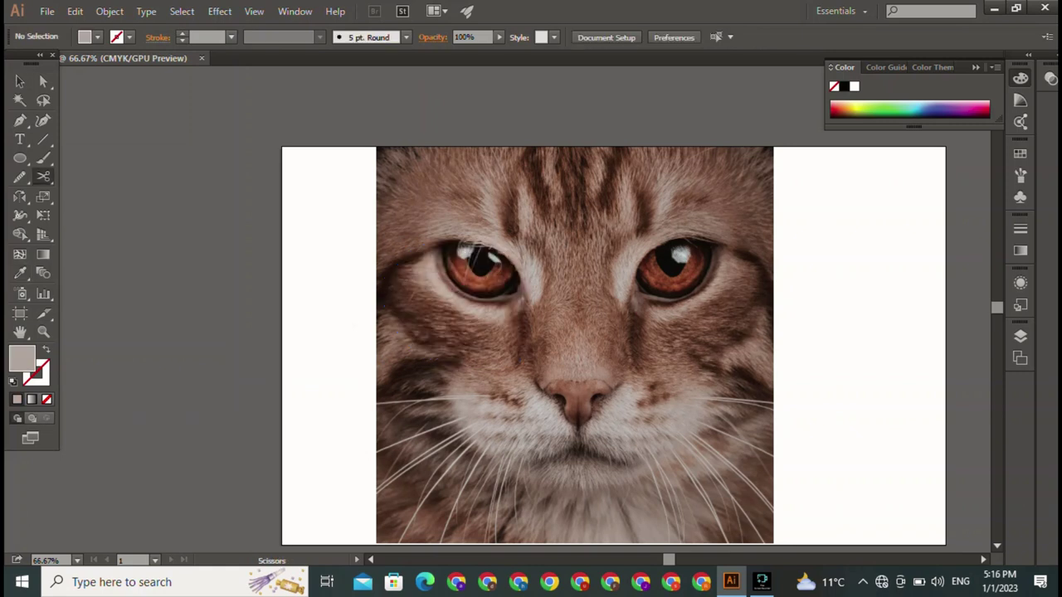
pyautogui.press('v')
pyautogui.moveTo(581, 332); pyautogui.dragTo(466, 294)
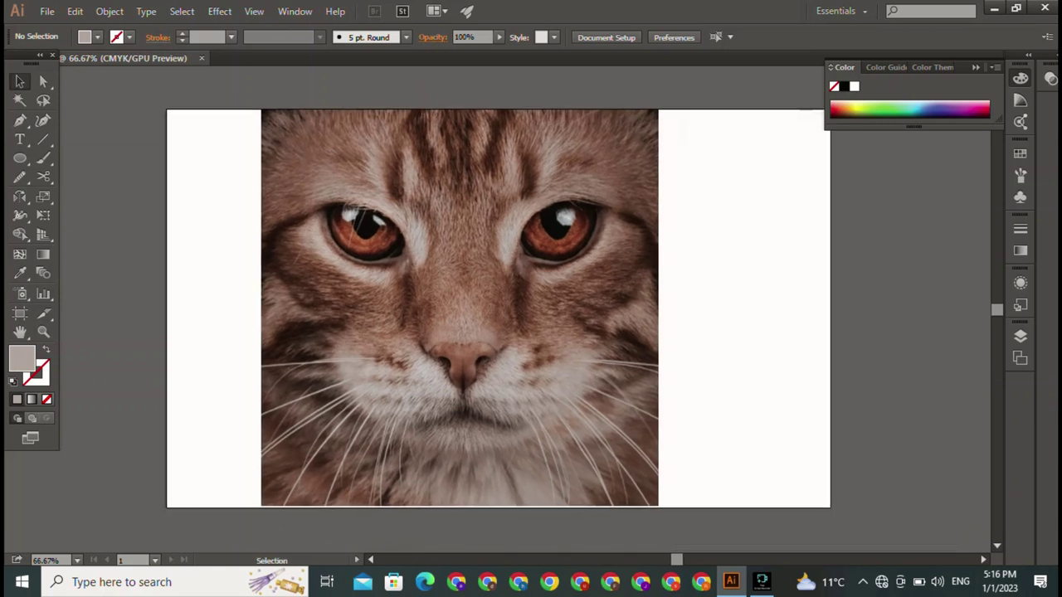
pyautogui.press('p')
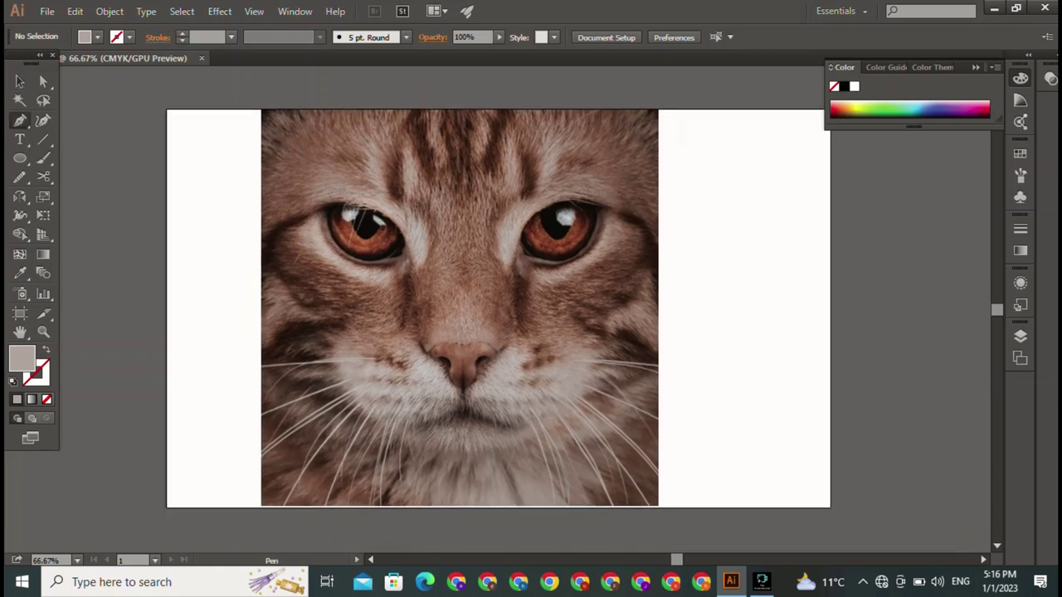
pyautogui.moveTo(336, 335); pyautogui.dragTo(355, 485)
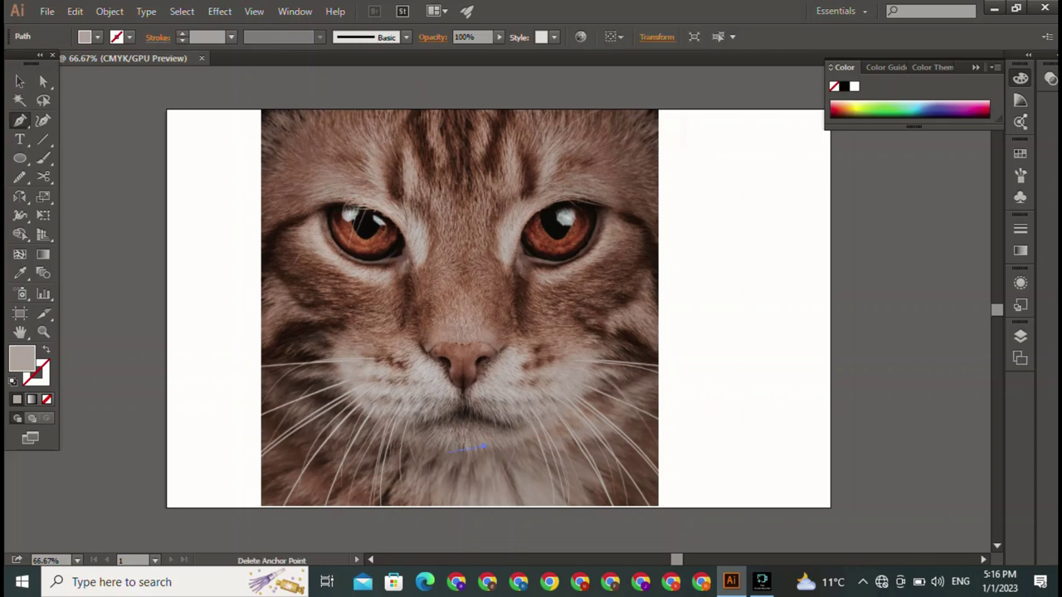
pyautogui.click(483, 447)
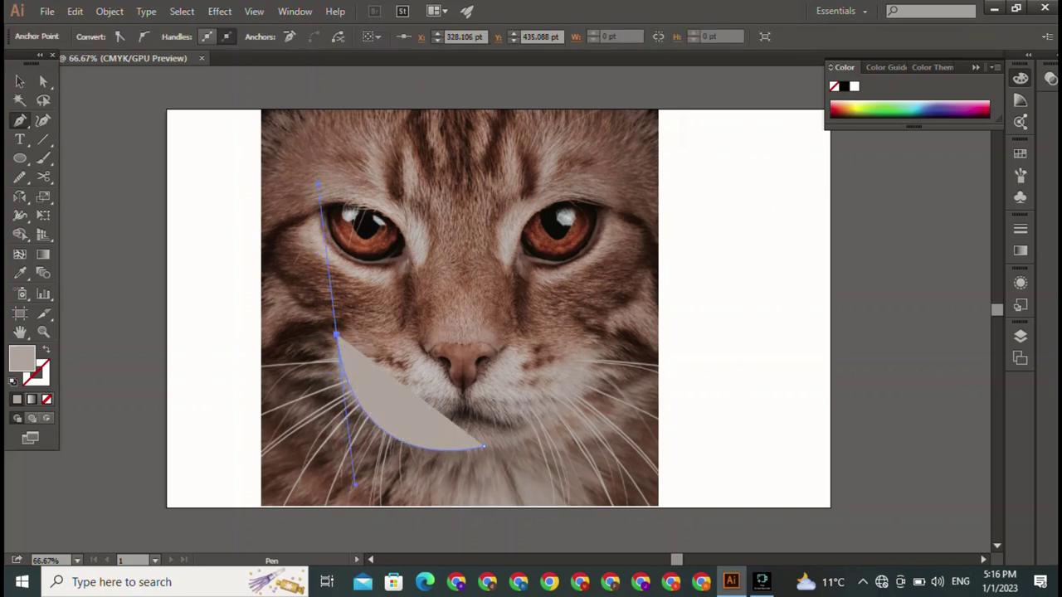
# - Give the cheek curve no fill and a black 4 pt stroke
pyautogui.press('v')
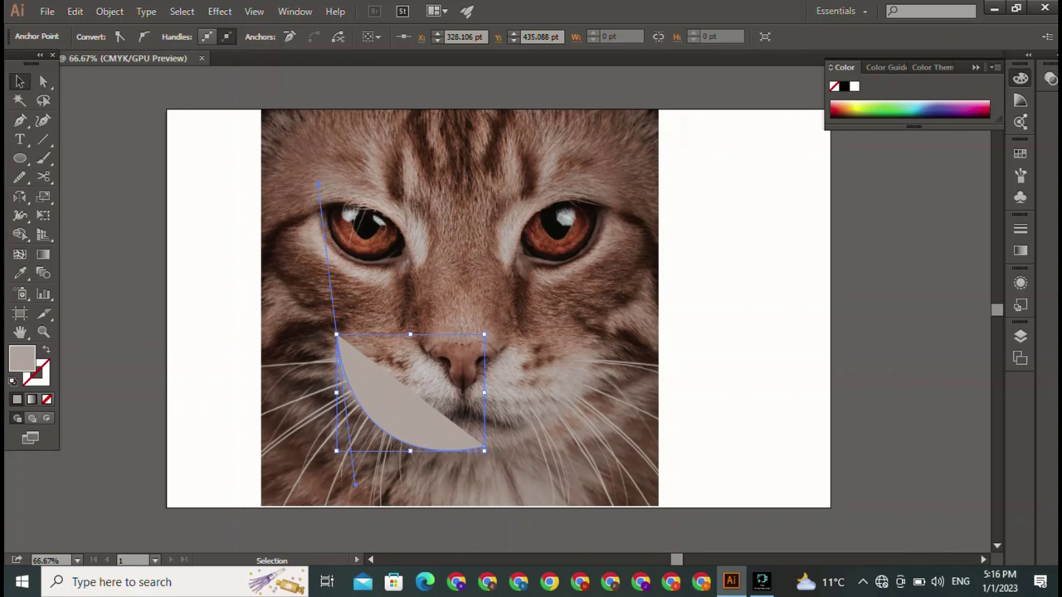
pyautogui.hotkey('ctrl', 'shift', 'a')
pyautogui.click(336, 334)
pyautogui.click(97, 36)
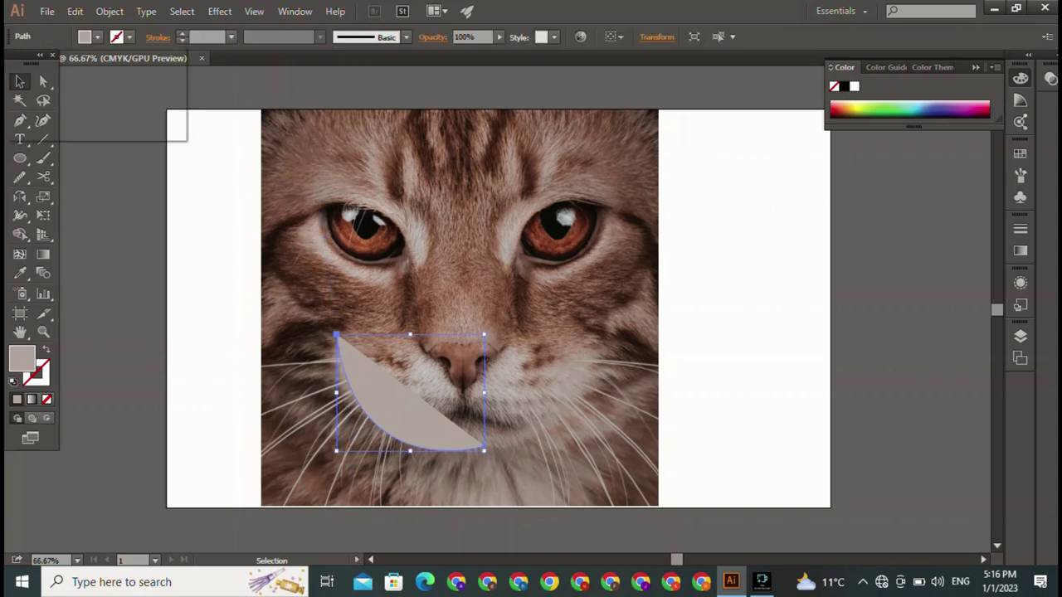
pyautogui.click(14, 61)
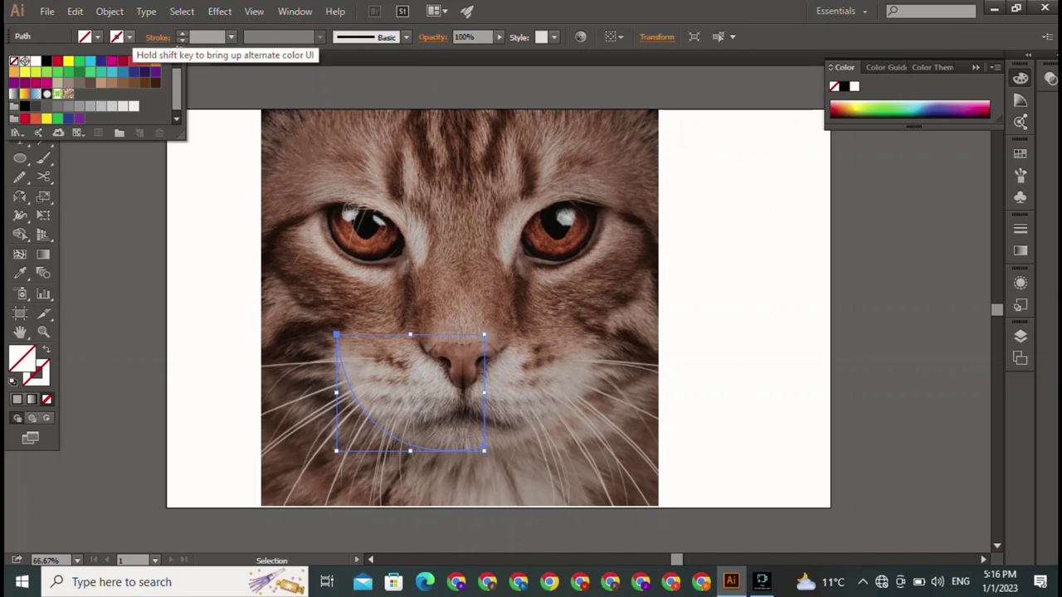
pyautogui.click(128, 37)
pyautogui.click(47, 63)
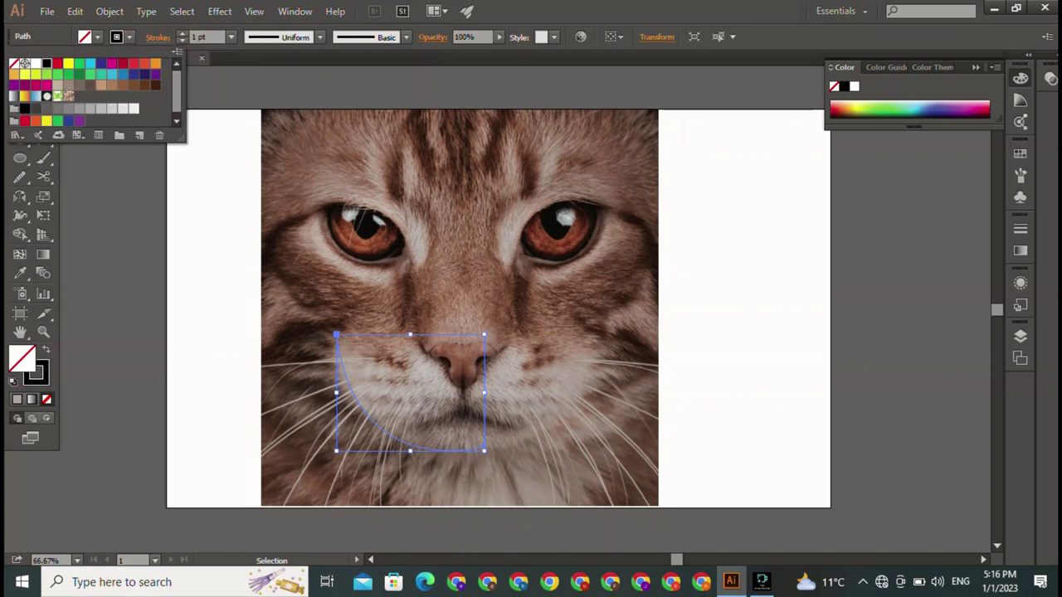
pyautogui.click(182, 33)
pyautogui.click(181, 33)
pyautogui.click(182, 34)
pyautogui.hotkey('ctrl', 'shift', 'a')
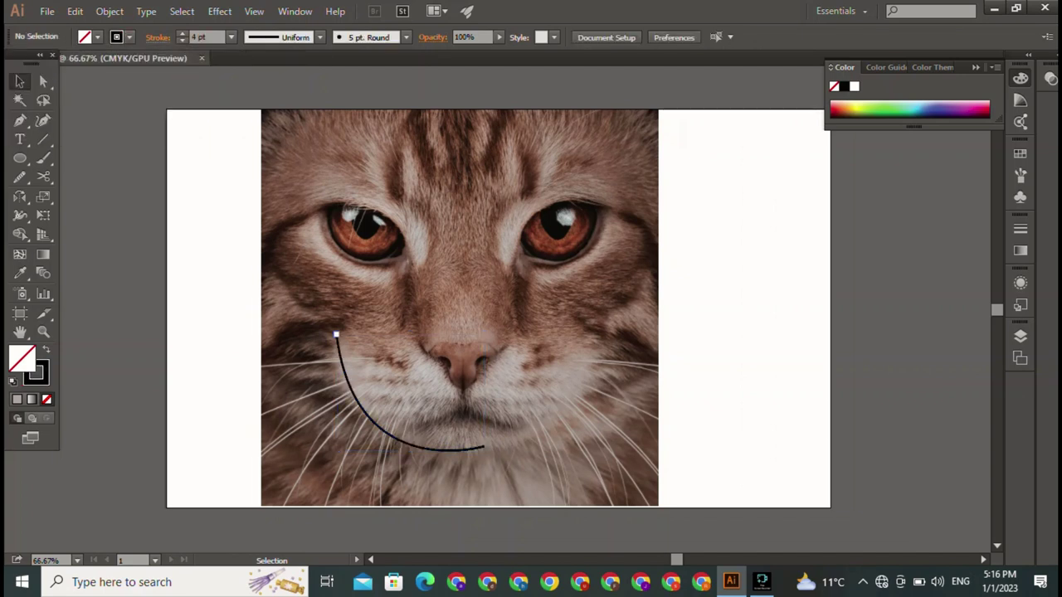
# - Extend the cheek curve up the face's left edge to the top of the head
pyautogui.press('p')
pyautogui.moveTo(336, 334)
pyautogui.mouseDown()
pyautogui.moveTo(294, 311)
pyautogui.moveTo(264, 226)
pyautogui.mouseUp()
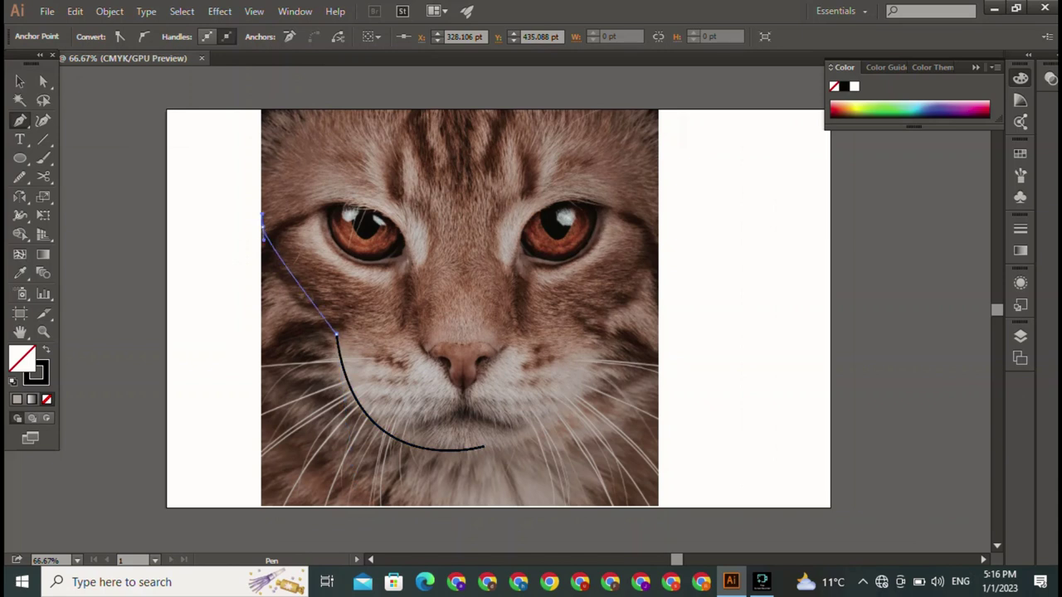
pyautogui.click(262, 226)
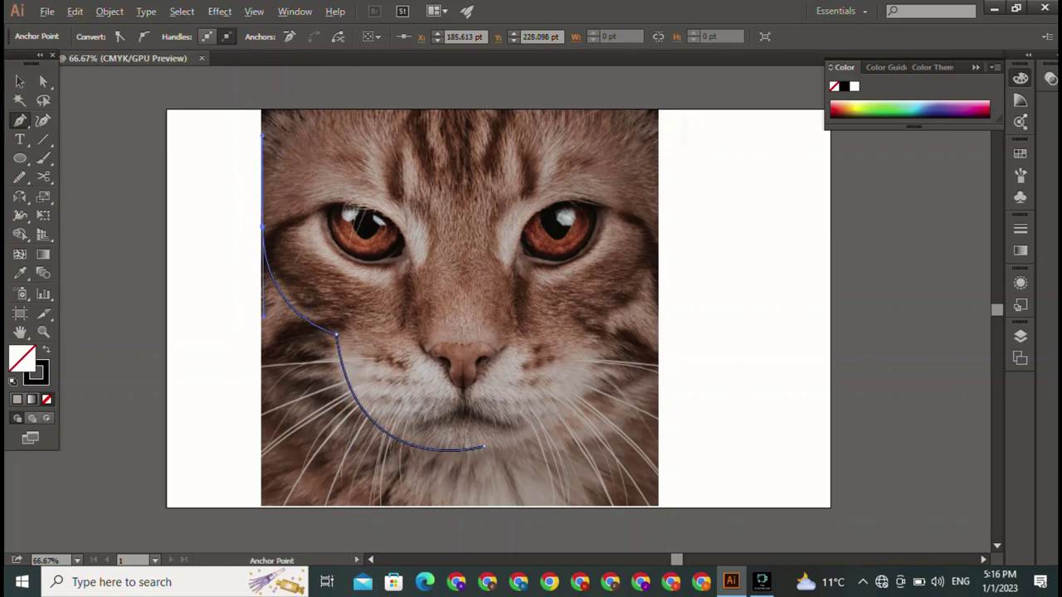
pyautogui.click(262, 225)
pyautogui.moveTo(296, 125); pyautogui.dragTo(336, 84)
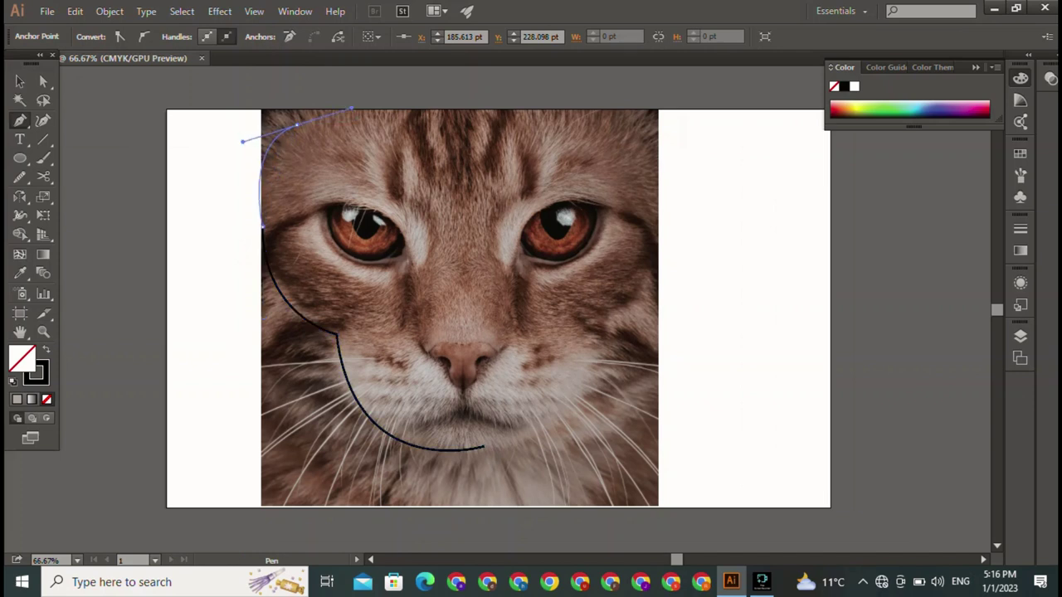
pyautogui.click(296, 125)
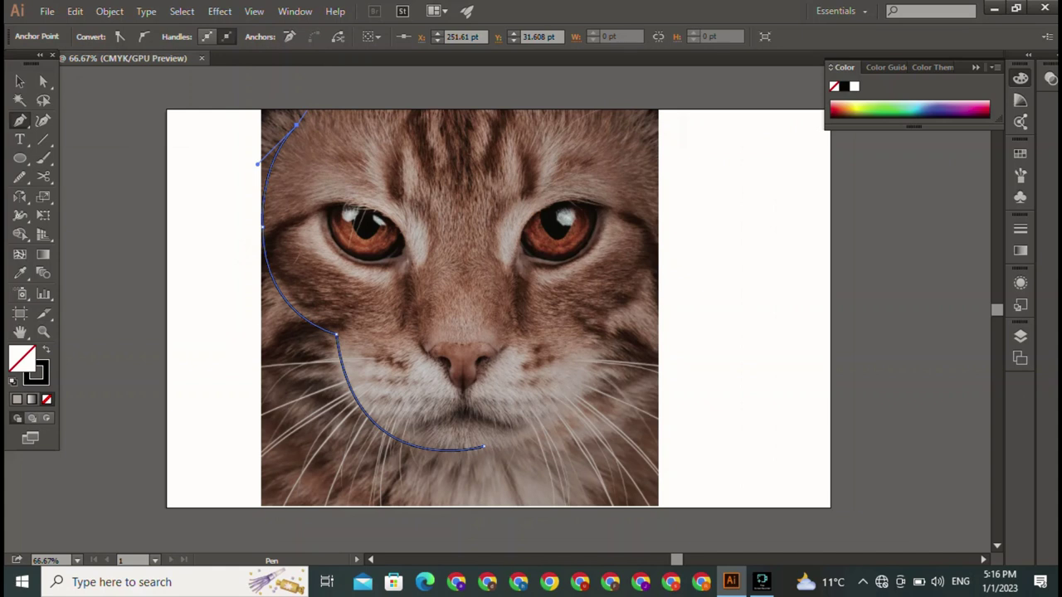
# - Trace across the crown and down the right cheek, closing and smoothing the outline at the chin
pyautogui.moveTo(604, 117)
pyautogui.mouseDown()
pyautogui.moveTo(768, 148)
pyautogui.moveTo(777, 193)
pyautogui.mouseUp()
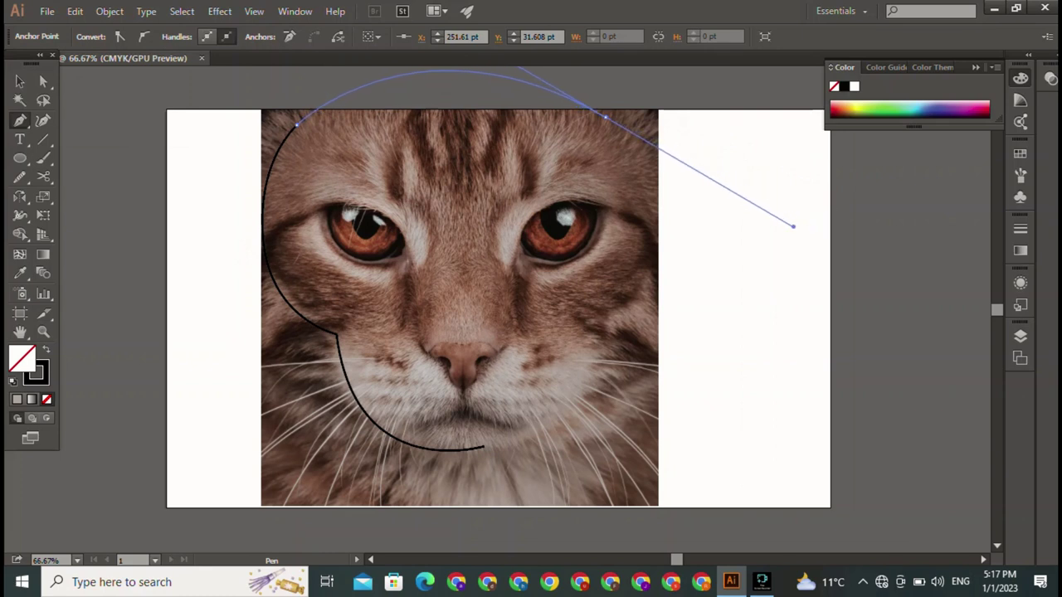
pyautogui.moveTo(776, 193); pyautogui.dragTo(767, 222)
pyautogui.click(607, 118)
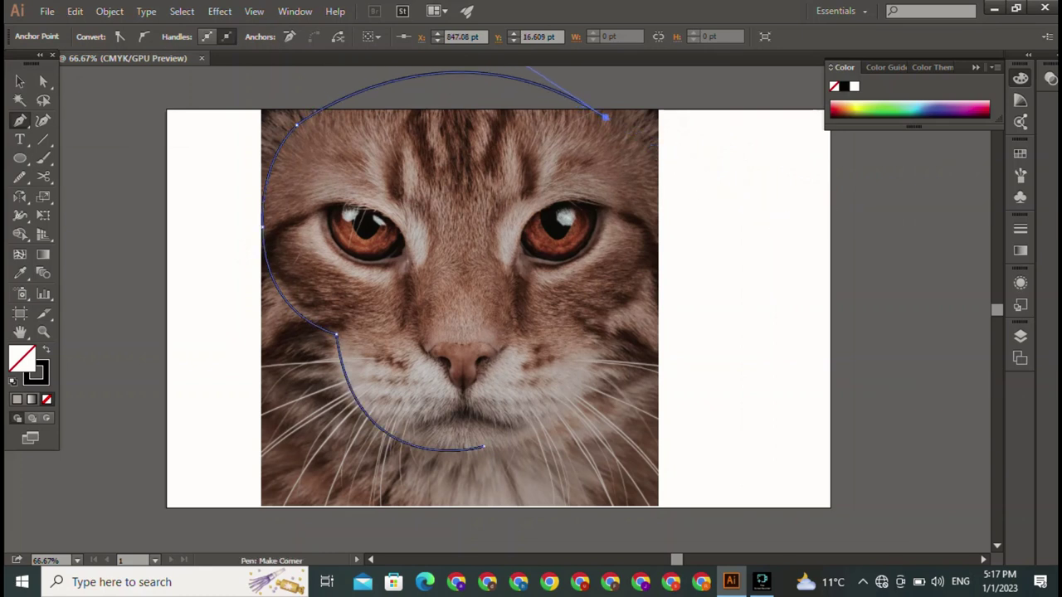
pyautogui.moveTo(656, 220); pyautogui.dragTo(651, 264)
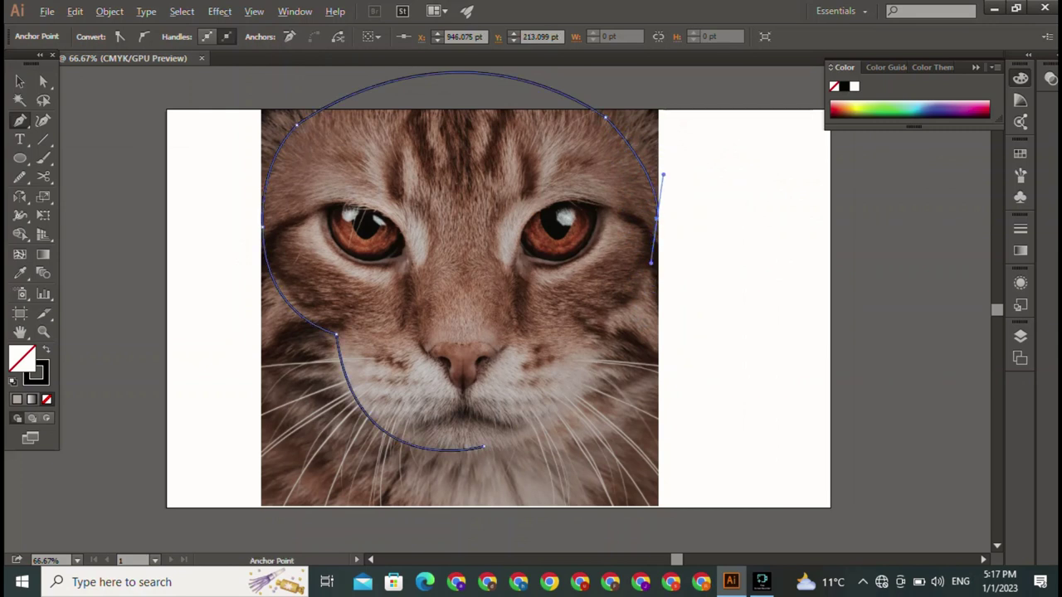
pyautogui.moveTo(615, 336); pyautogui.dragTo(558, 405)
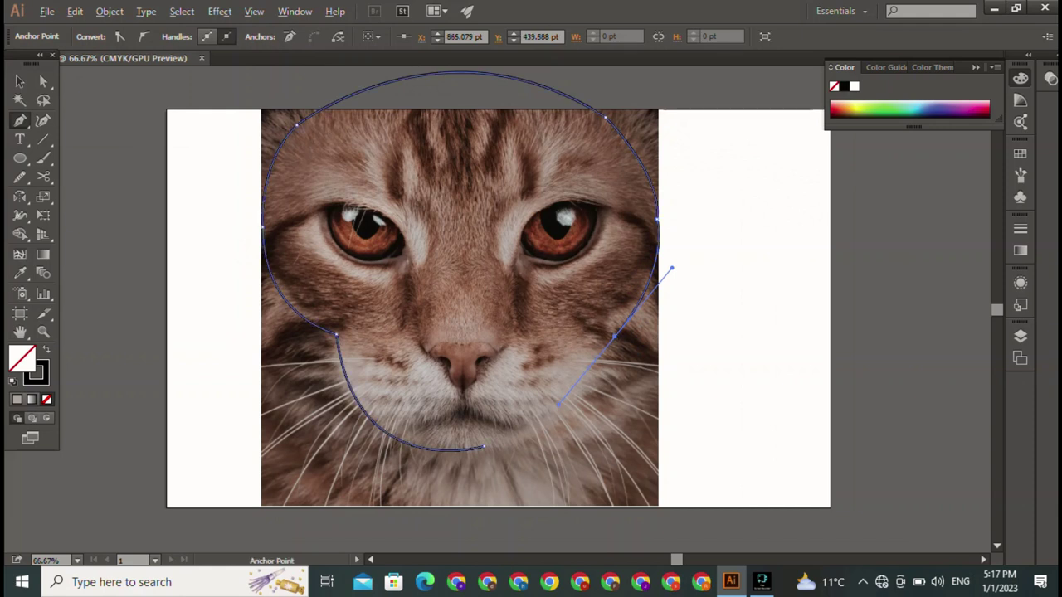
pyautogui.click(484, 448)
pyautogui.moveTo(483, 448); pyautogui.dragTo(572, 474)
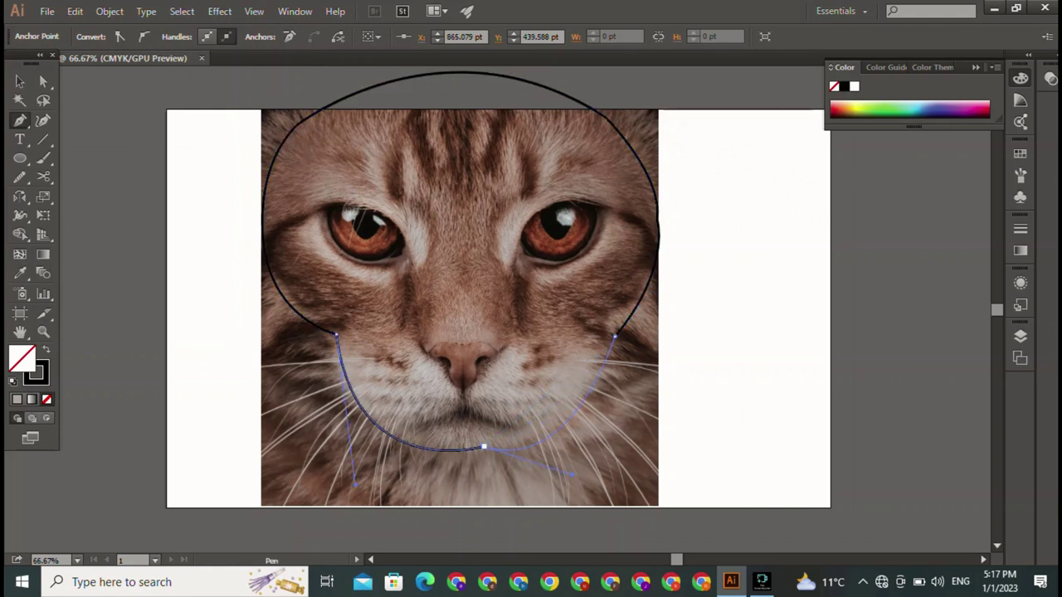
pyautogui.moveTo(591, 427); pyautogui.dragTo(591, 428)
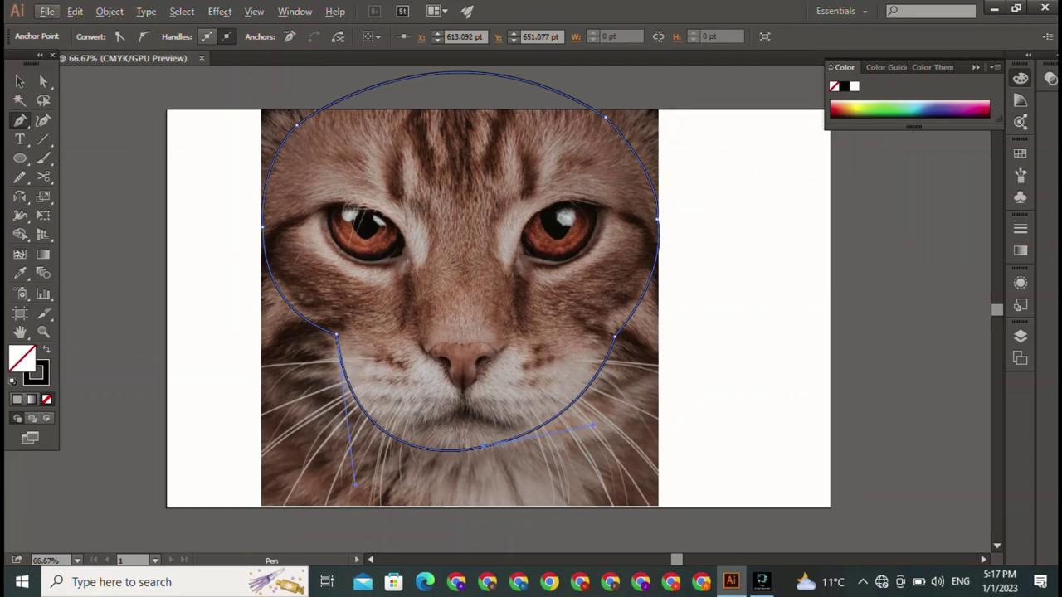
# - Fill the head outline with light brown sampled from the photo, then hide and restore it
pyautogui.press('i')
pyautogui.click(464, 357)
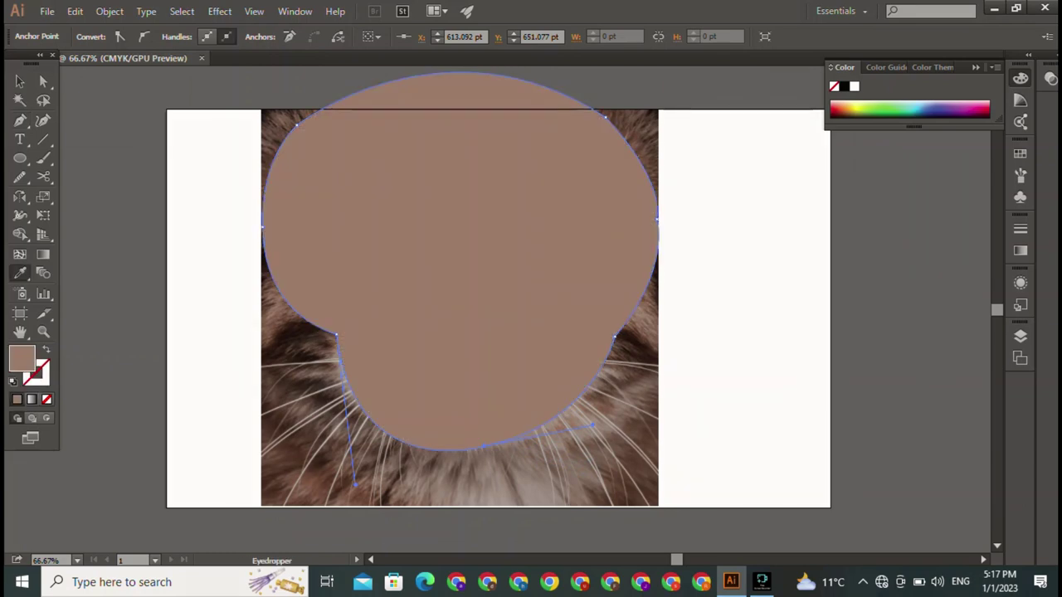
pyautogui.press('v')
pyautogui.press('Delete')
pyautogui.press('v')
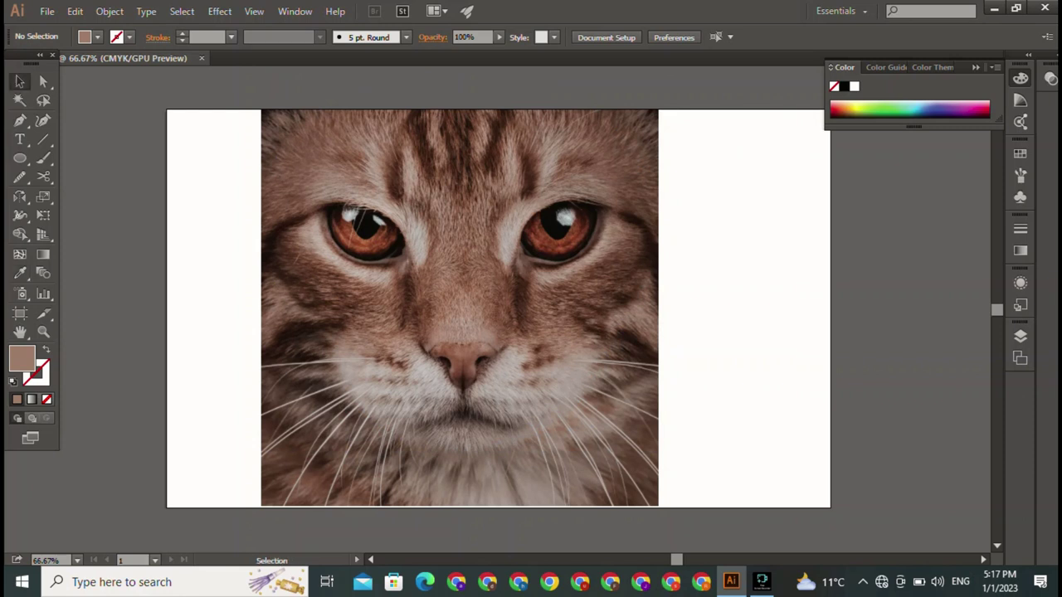
pyautogui.hotkey('ctrl', 'z')
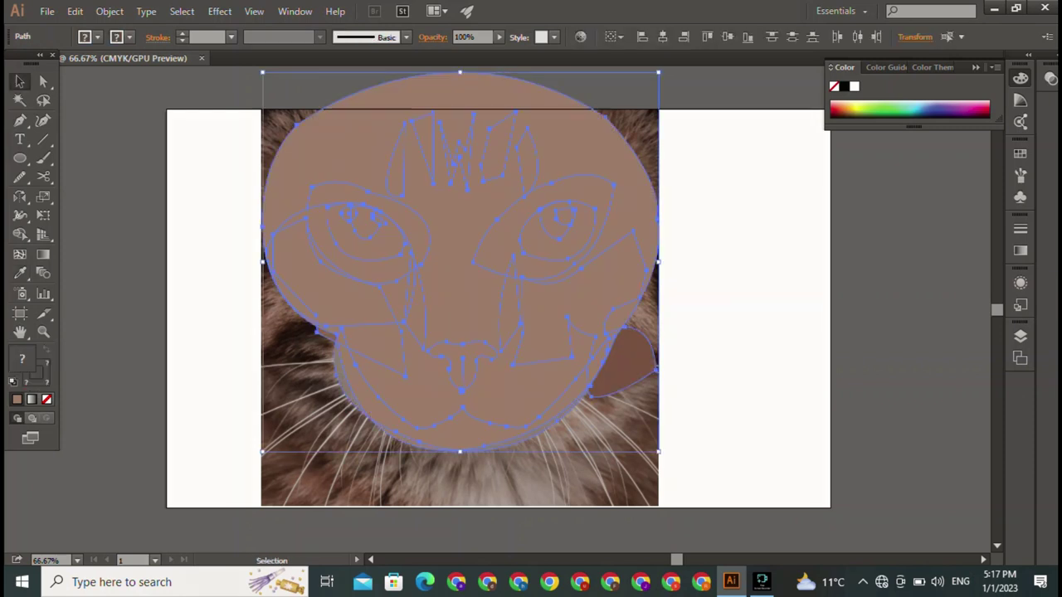
# - Switch between Selection and Direct Selection and select the head shape with its anchors
pyautogui.hotkey('ctrl', 'shift', 'a')
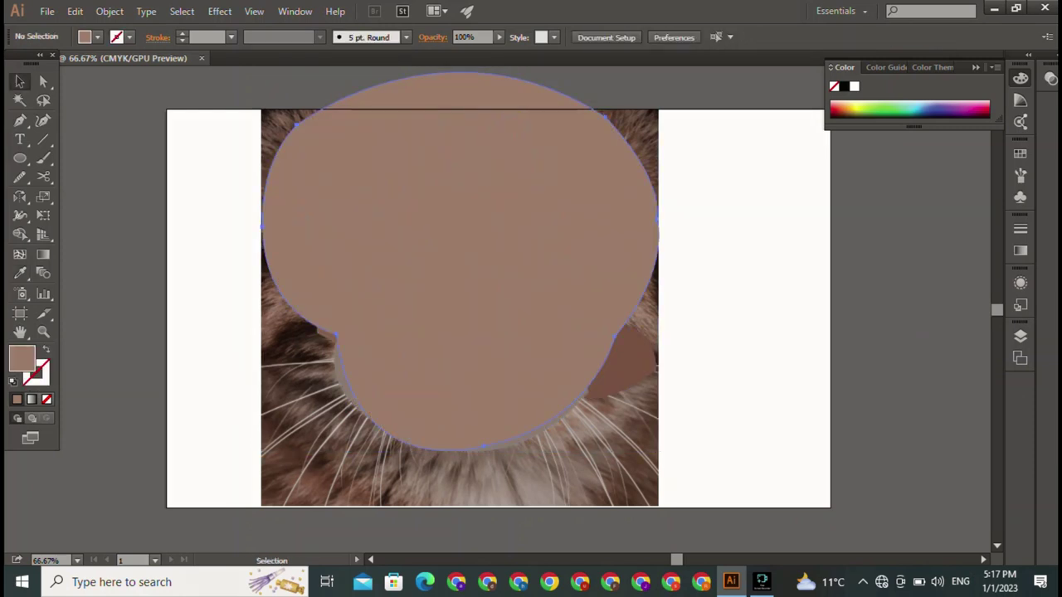
pyautogui.press('a')
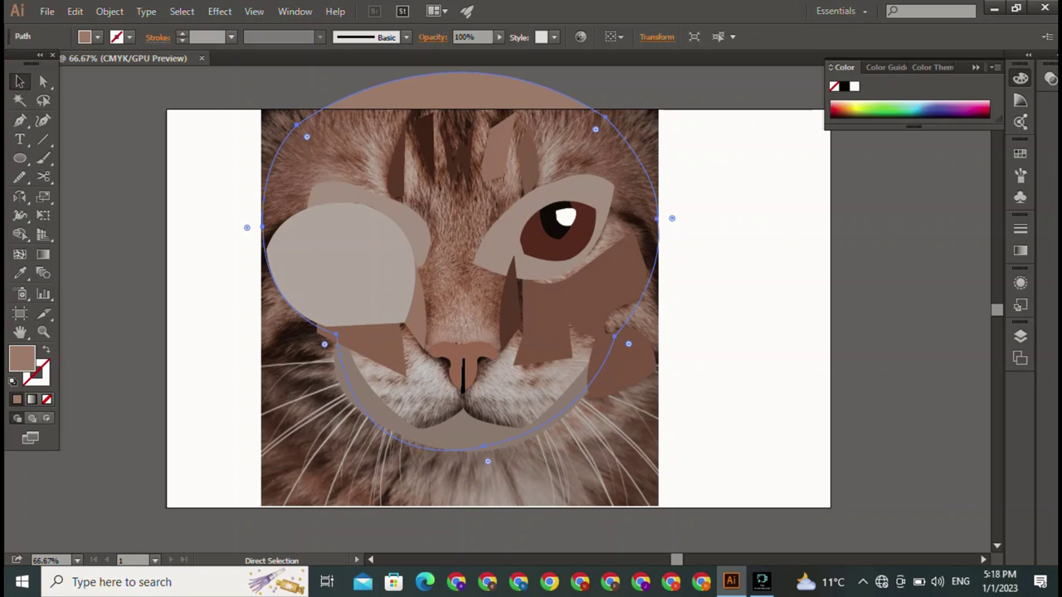
pyautogui.press('v')
pyautogui.press('ctrl')
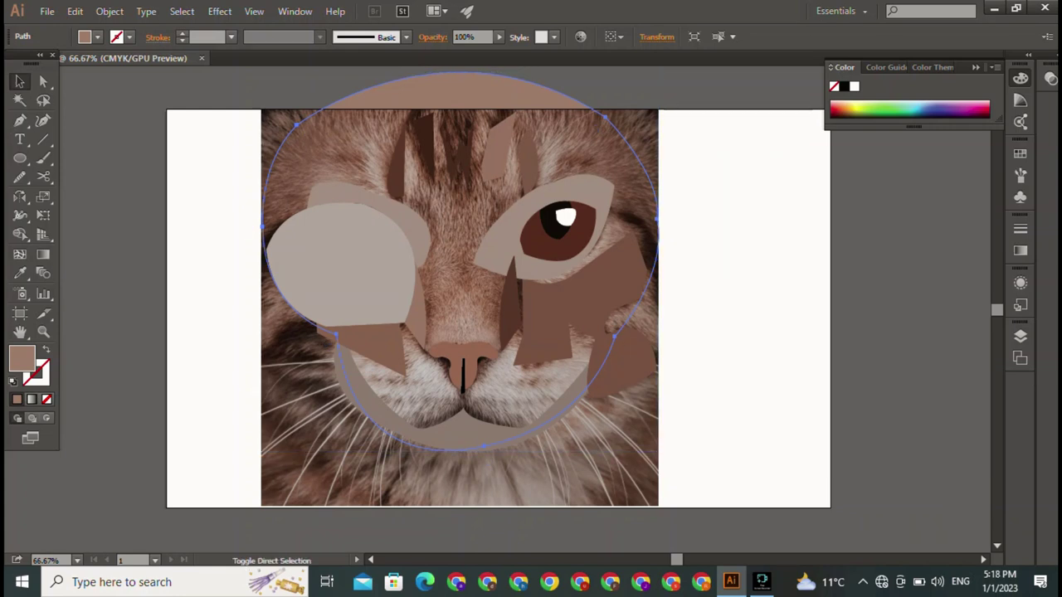
pyautogui.keyDown('ctrl'); pyautogui.click(456, 273); pyautogui.keyUp('ctrl')
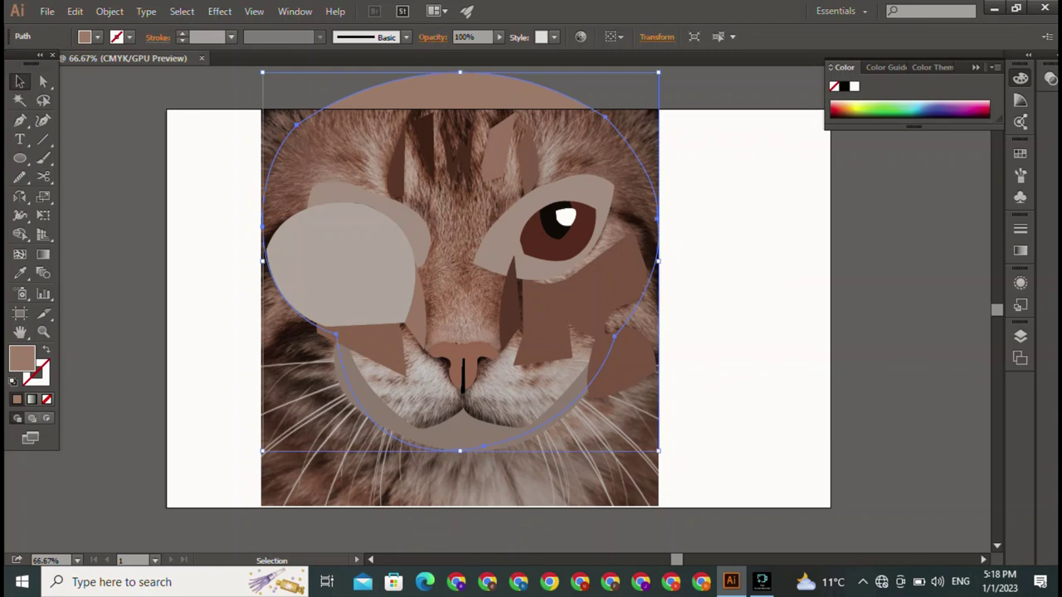
# - Bring the head circle forward in front of the photo
pyautogui.rightClick(604, 178)
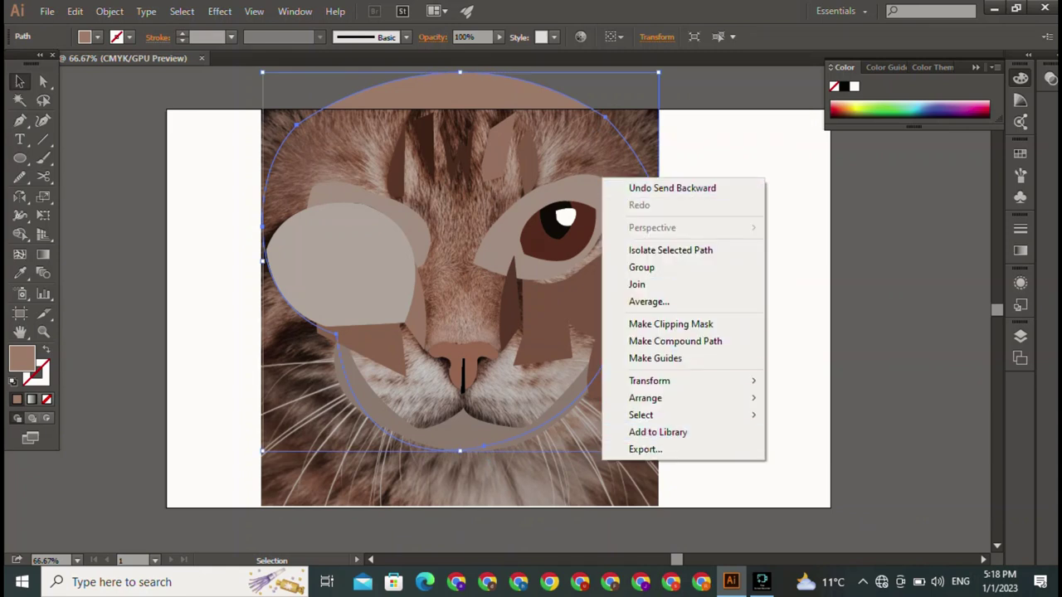
pyautogui.click(747, 249)
pyautogui.rightClick(484, 90)
pyautogui.moveTo(527, 311)
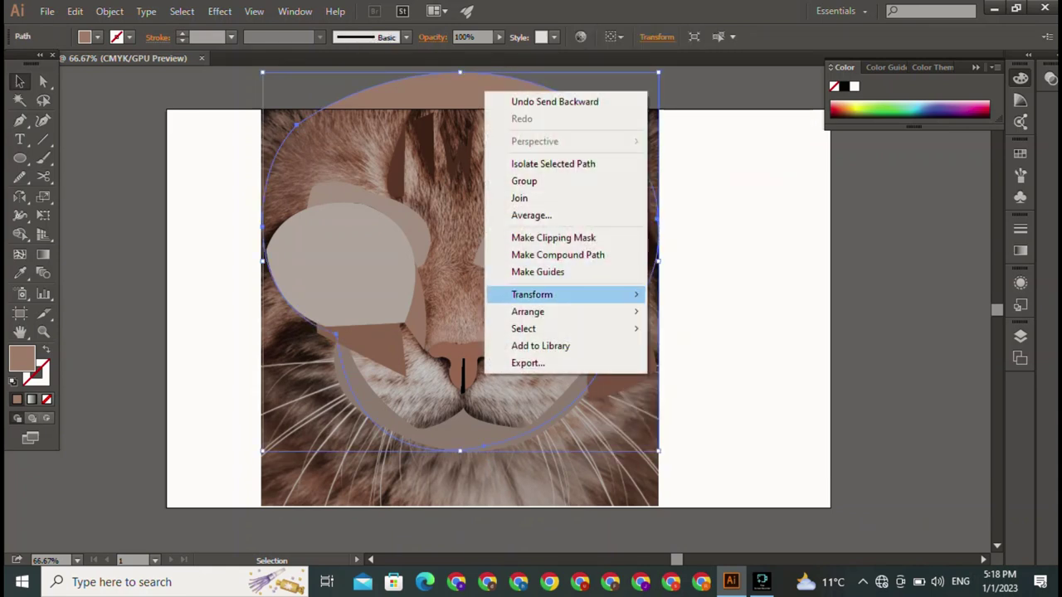
pyautogui.click(698, 328)
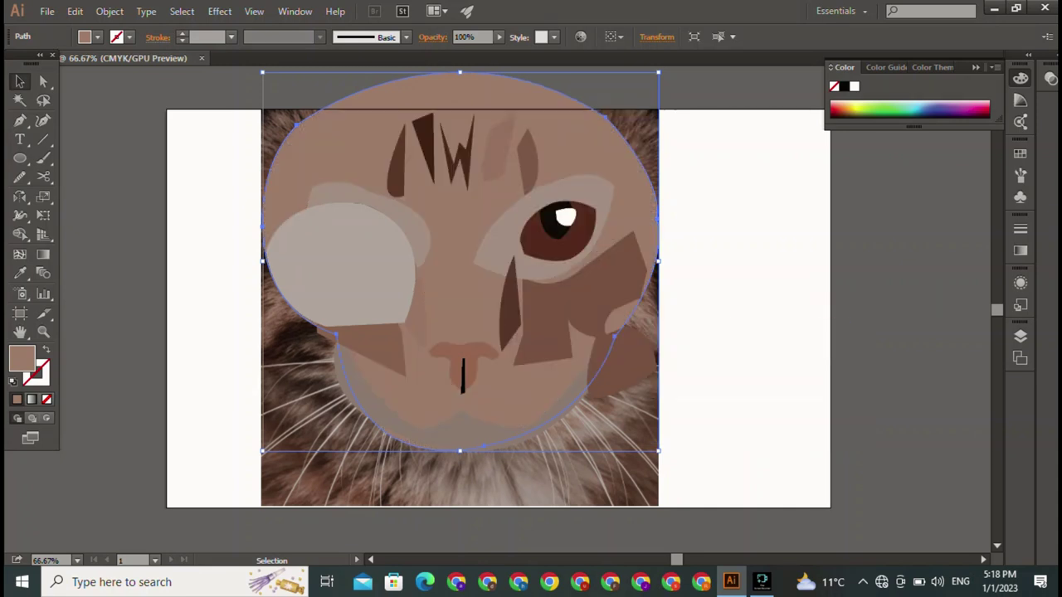
pyautogui.hotkey('ctrl', 'shift', 'a')
# - Send the light grey left cheek shape back one level
pyautogui.click(340, 264)
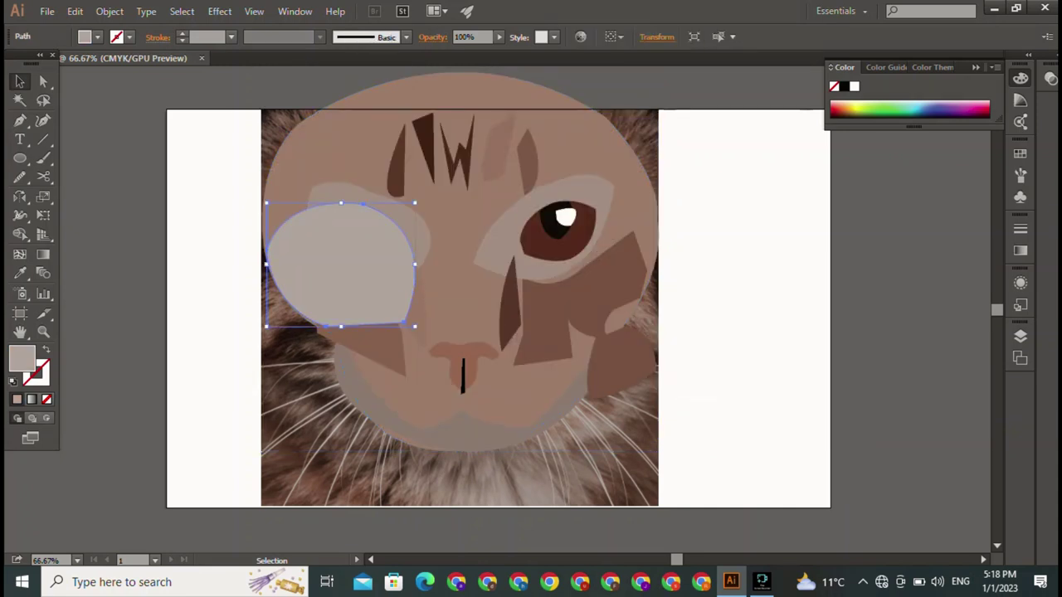
pyautogui.press('a')
pyautogui.hotkey('ctrl', '[')
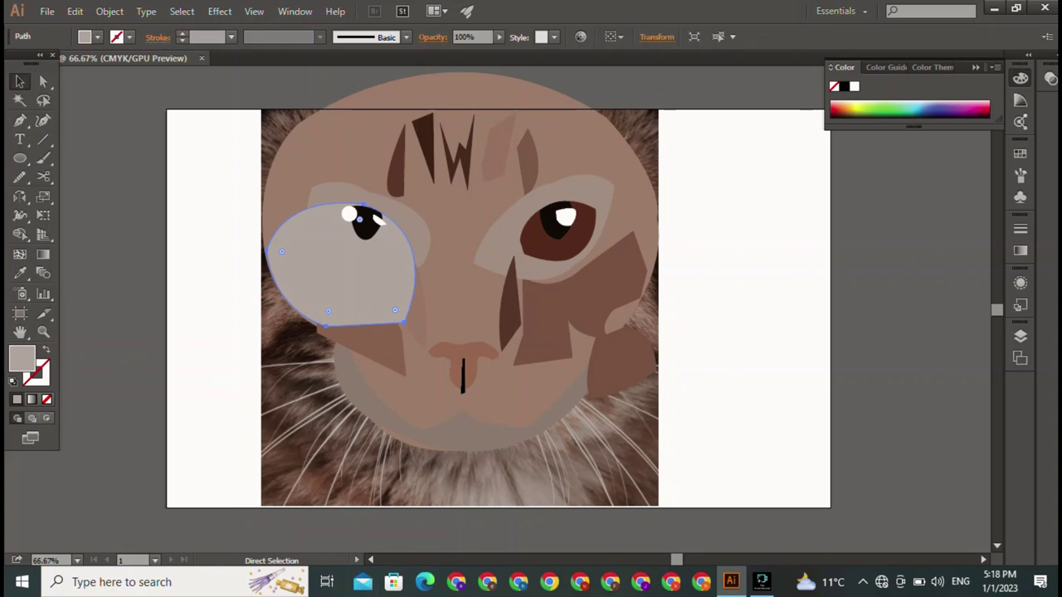
pyautogui.press('v')
# - Bring the left eye shape to front, then send it behind the pupil and highlights
pyautogui.rightClick(361, 276)
pyautogui.click(448, 249)
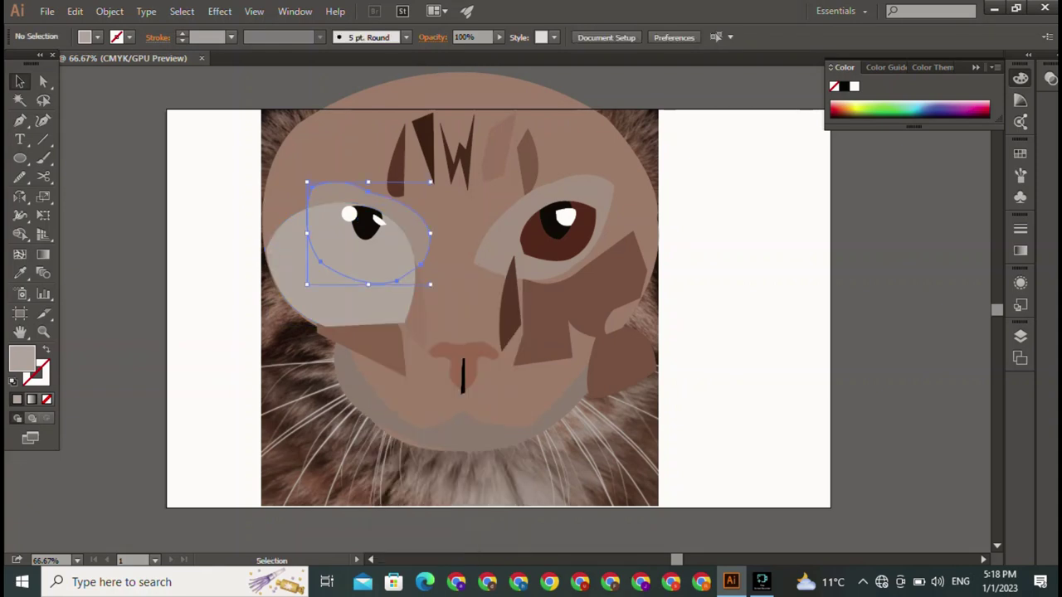
pyautogui.rightClick(422, 235)
pyautogui.click(630, 451)
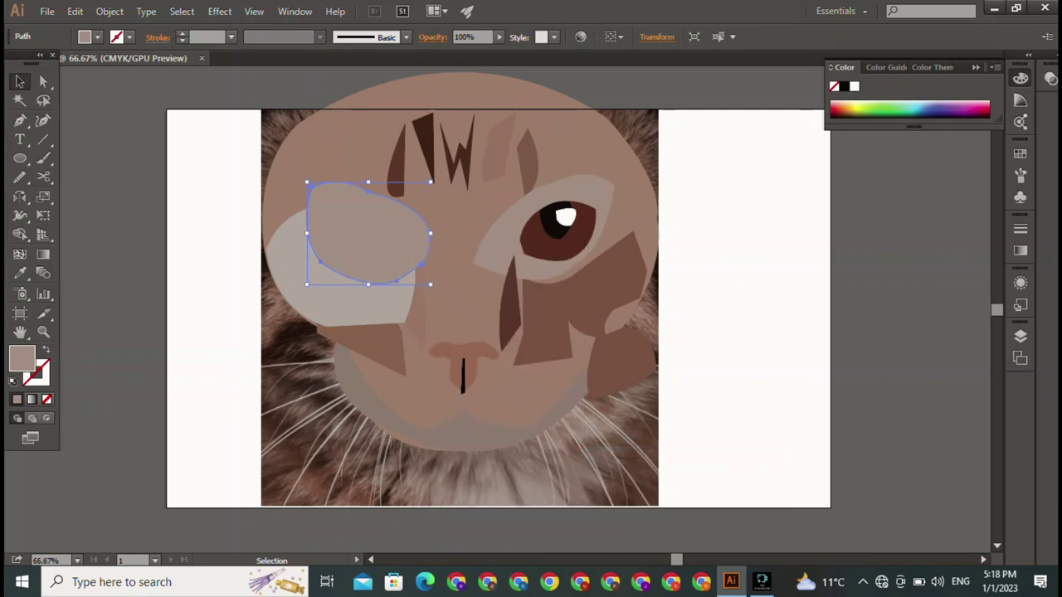
pyautogui.hotkey('ctrl', '[')
pyautogui.hotkey('ctrl', '[')
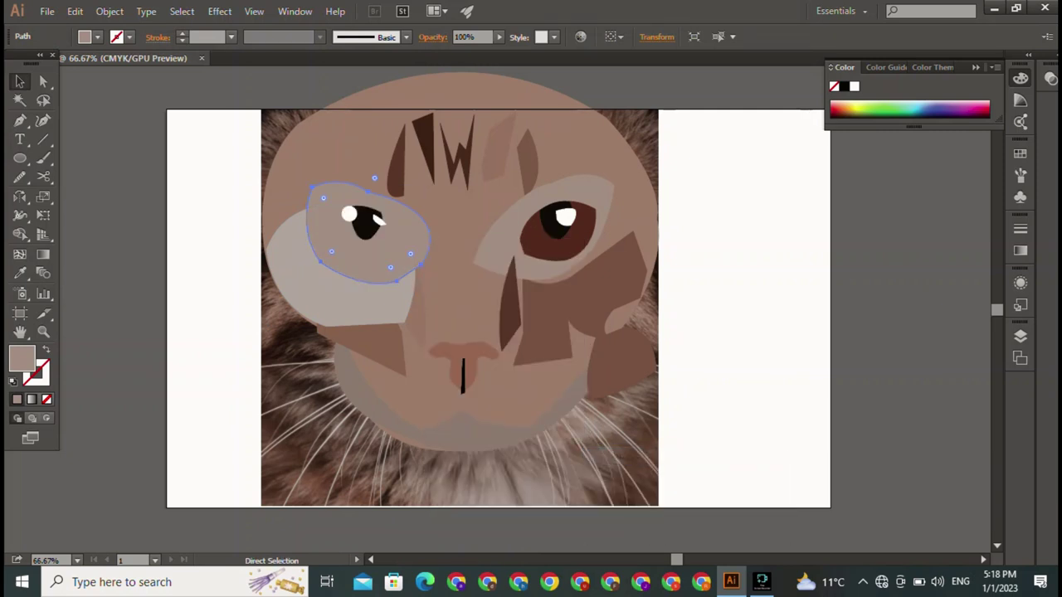
pyautogui.hotkey('ctrl', 'shift', 'a')
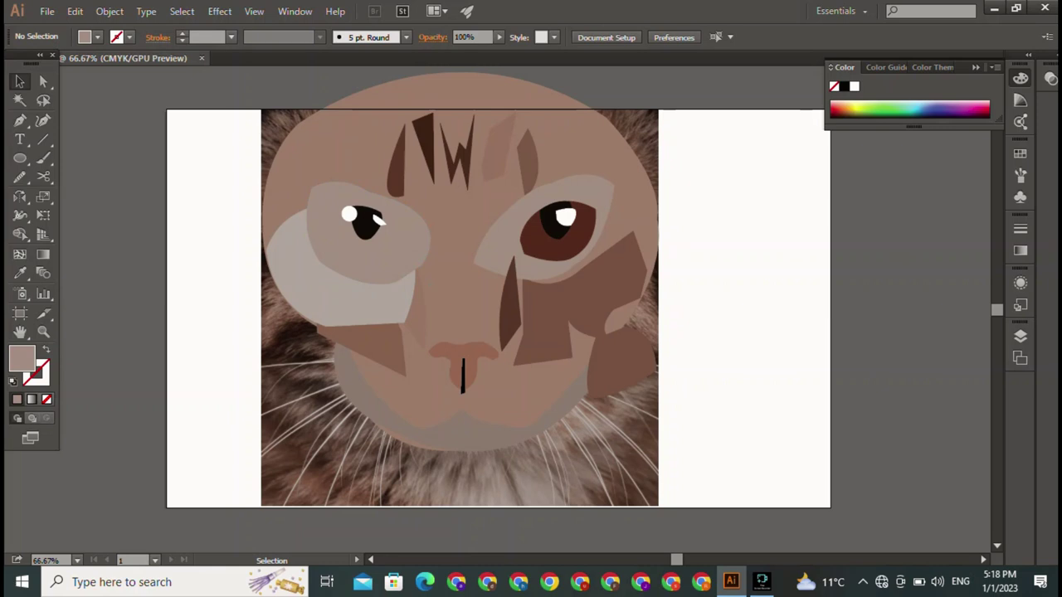
pyautogui.click(331, 132)
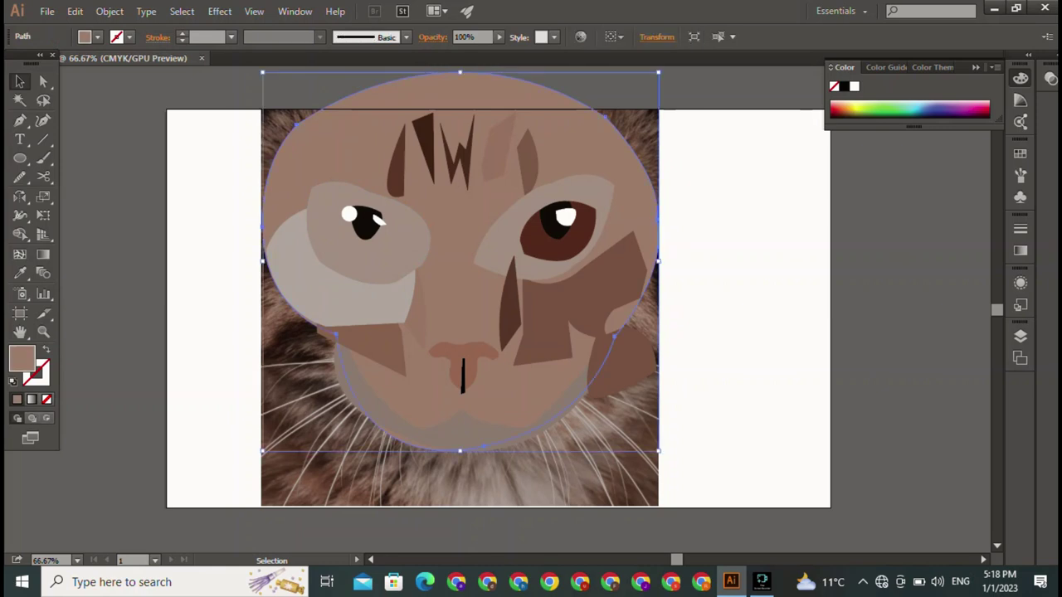
pyautogui.hotkey('ctrl', 'shift', 'a')
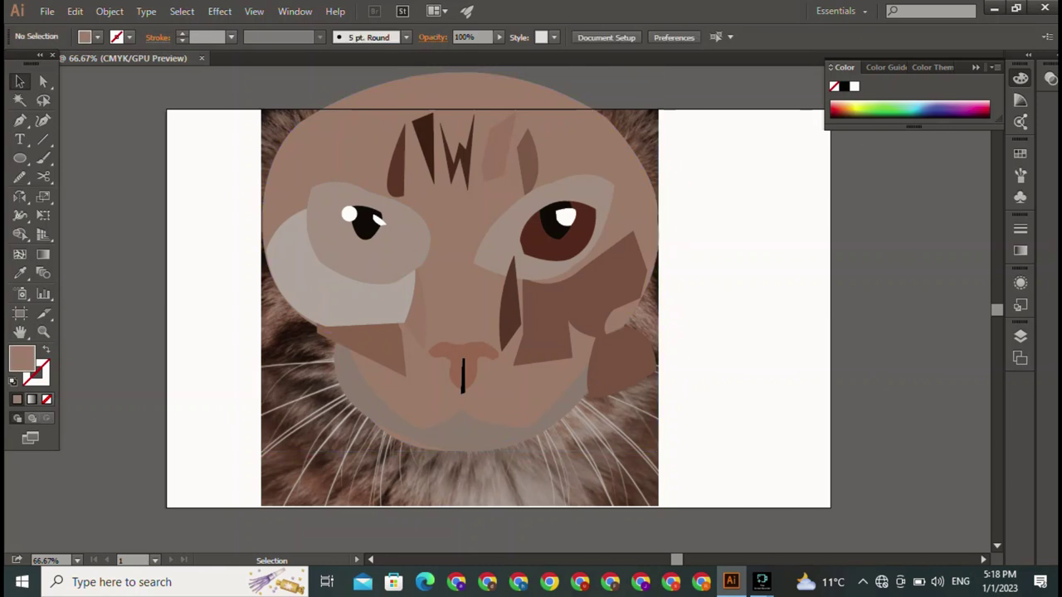
pyautogui.moveTo(209, 92); pyautogui.dragTo(751, 448)
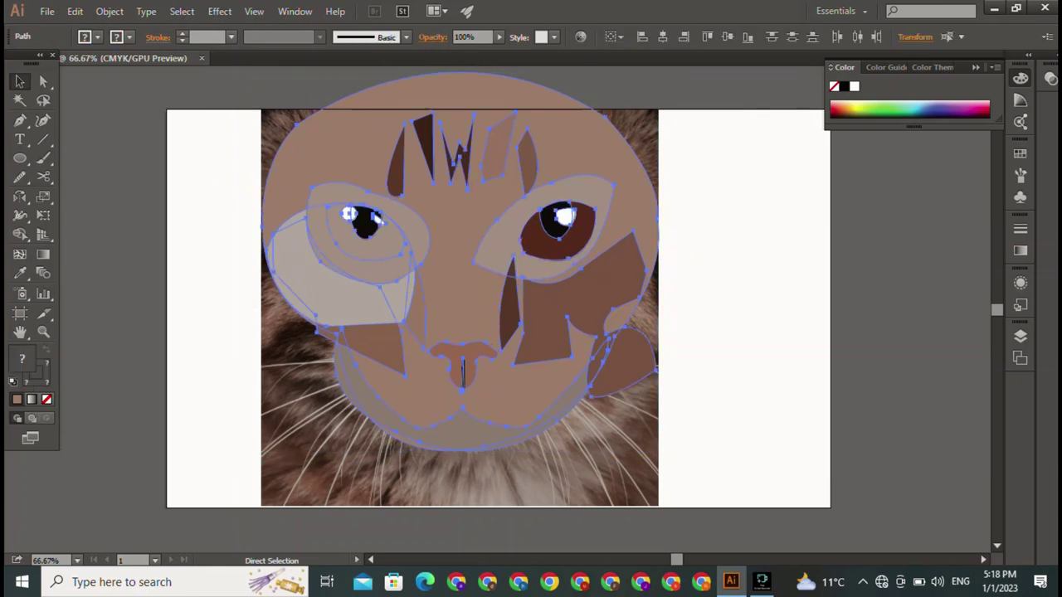
# - Hide the face shapes and trace a pen shape from the left eye's inner corner to the nose
pyautogui.hotkey('ctrl', '3')
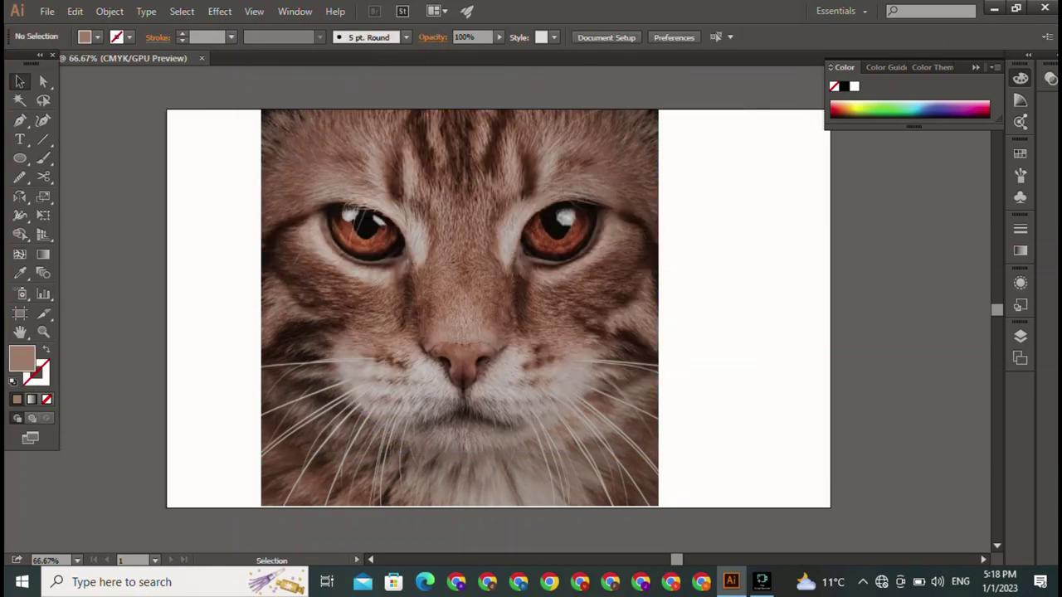
pyautogui.press('p')
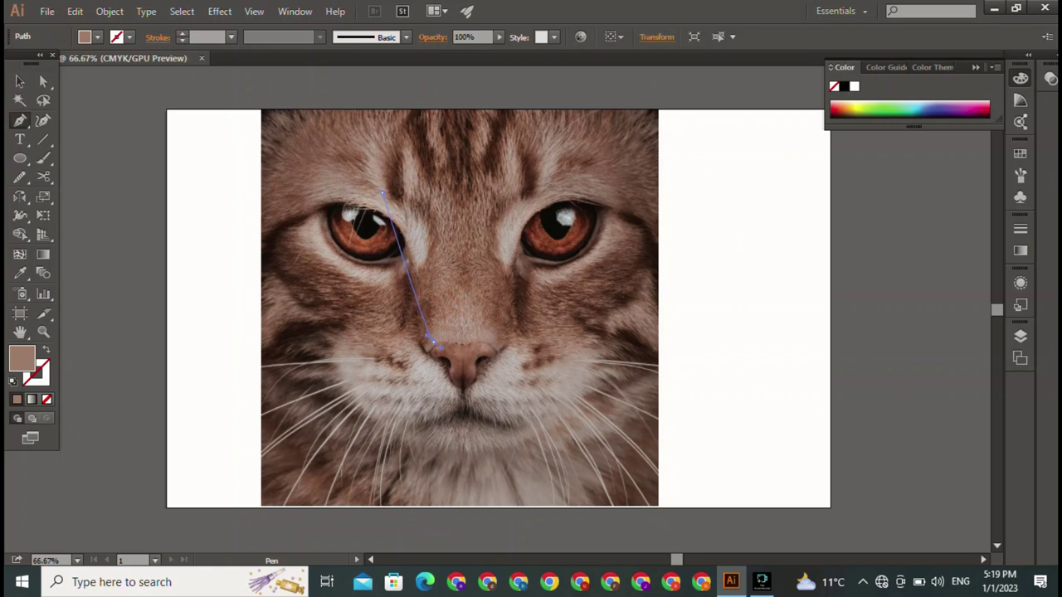
pyautogui.moveTo(433, 340); pyautogui.dragTo(415, 452)
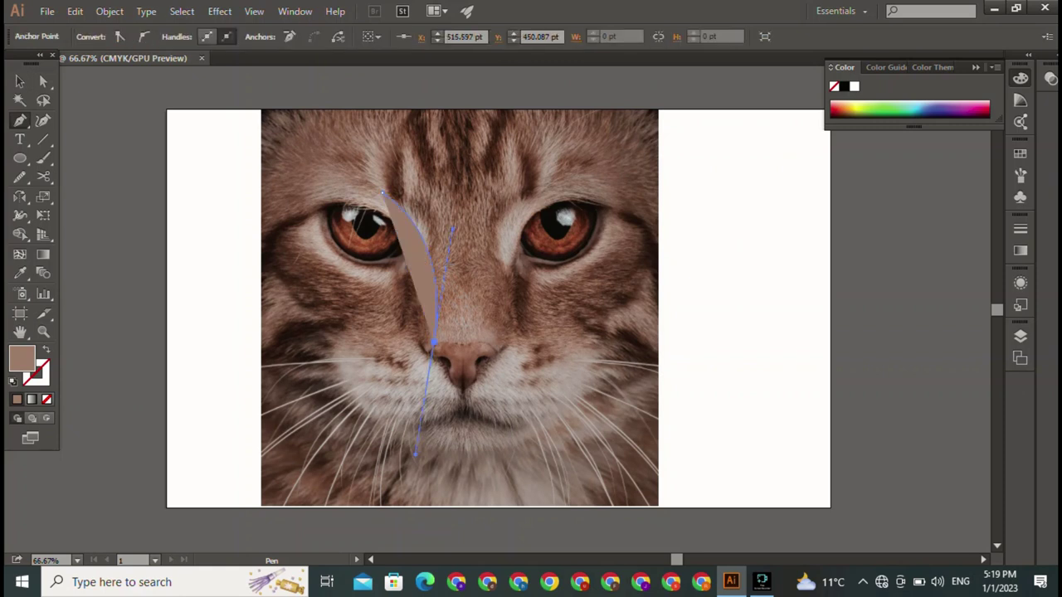
pyautogui.click(433, 340)
pyautogui.moveTo(501, 343); pyautogui.dragTo(515, 361)
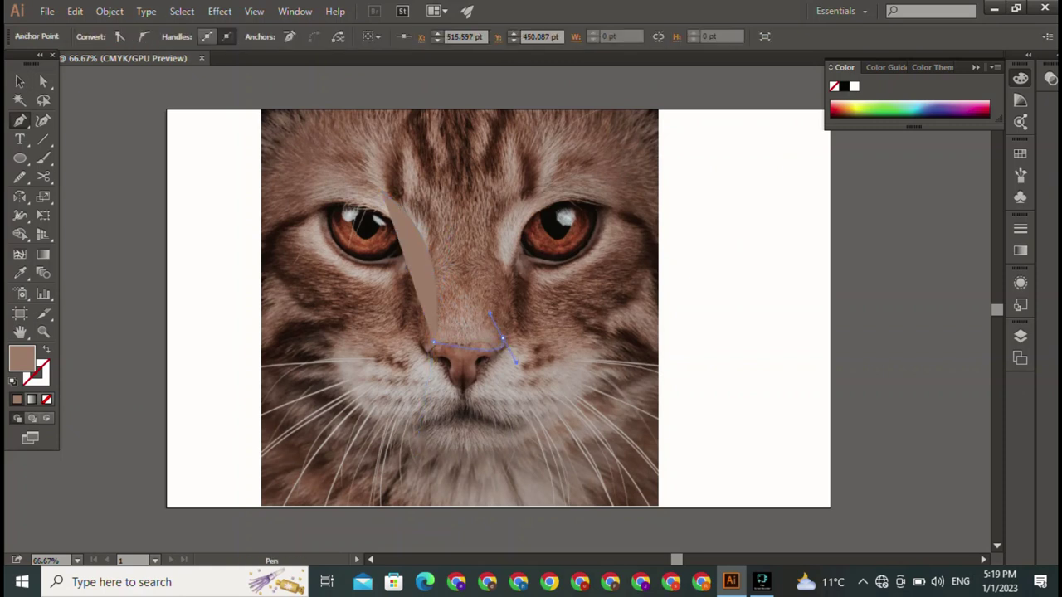